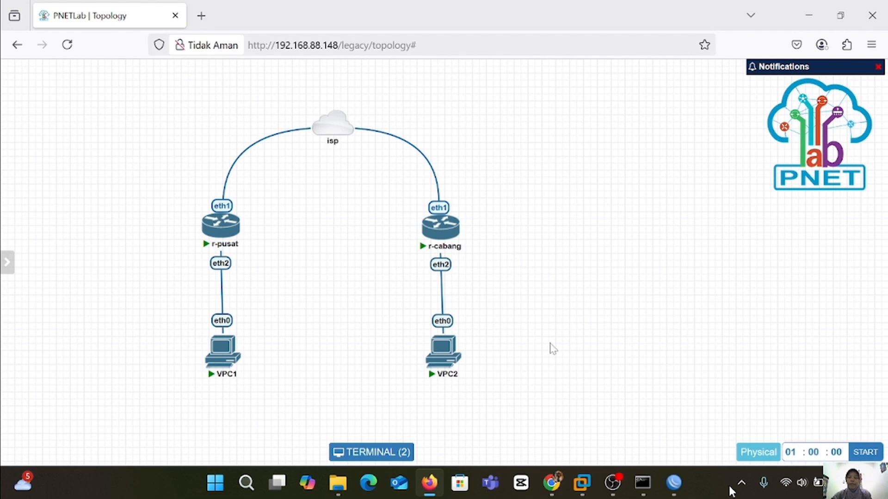
In the 10.0.137.38 router's WinBox session, set the system identity to r-pusat.
mouse_move(673, 482)
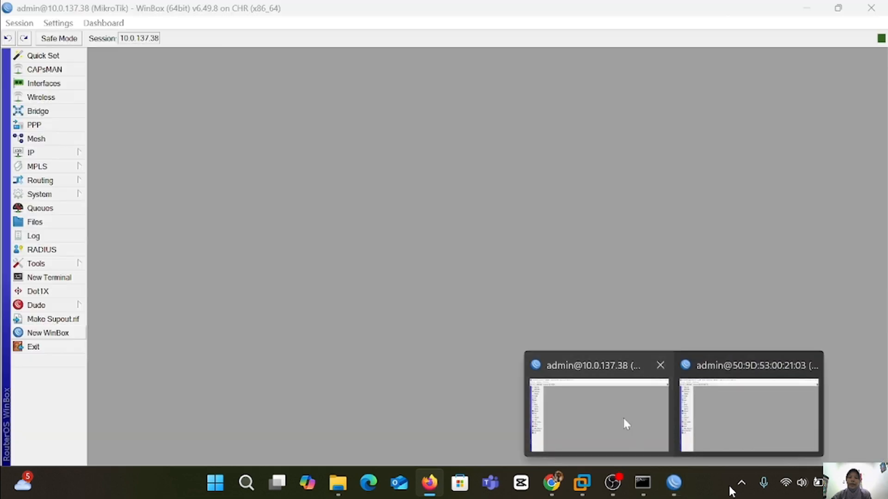
left_click(625, 423)
mouse_move(674, 483)
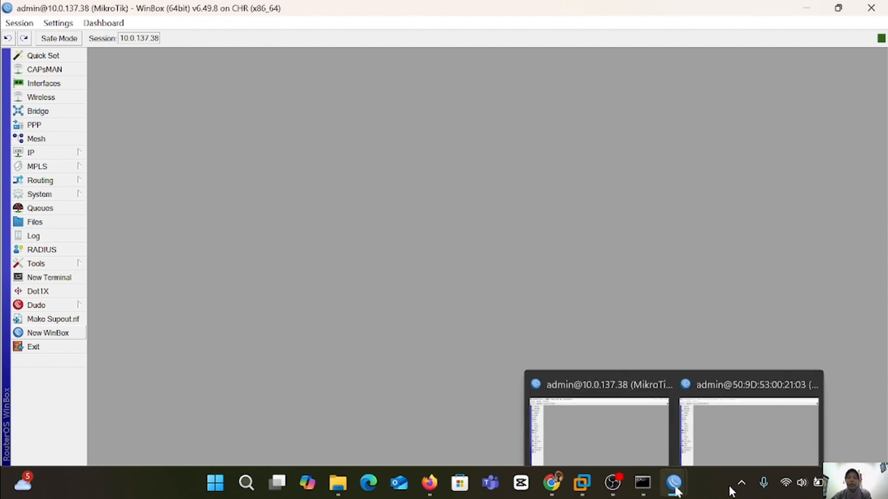
left_click(730, 421)
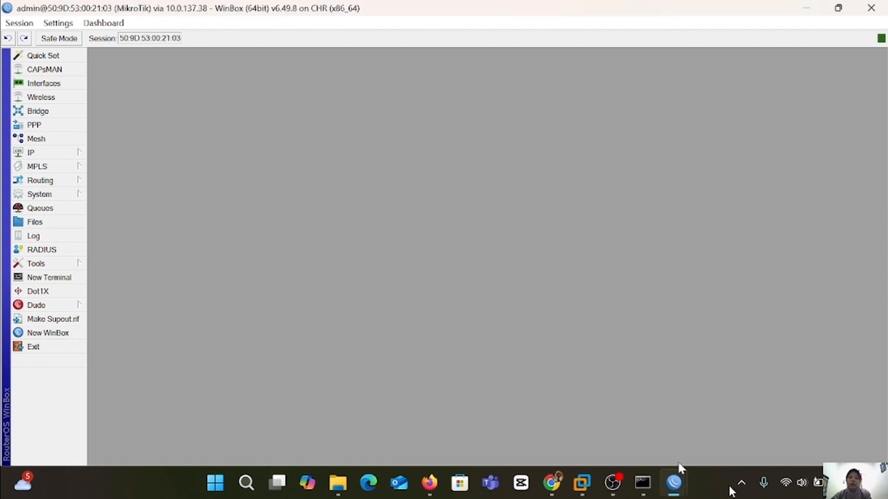
mouse_move(678, 484)
left_click(618, 416)
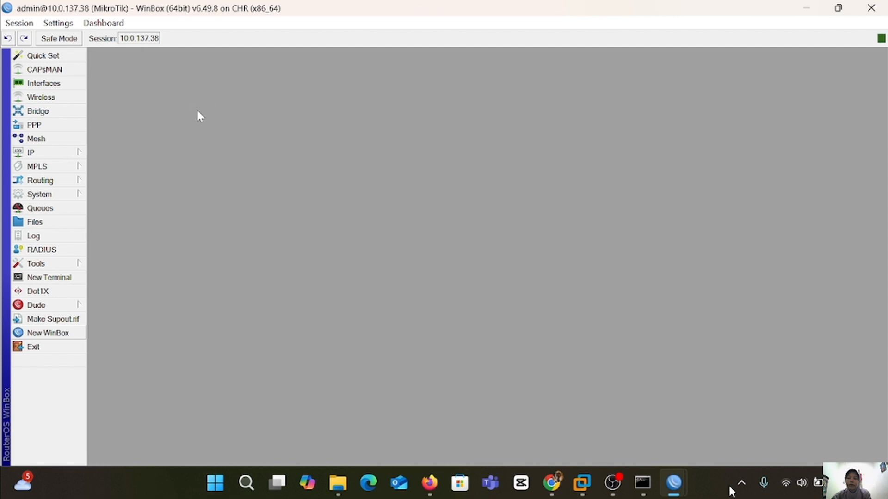
left_click(64, 197)
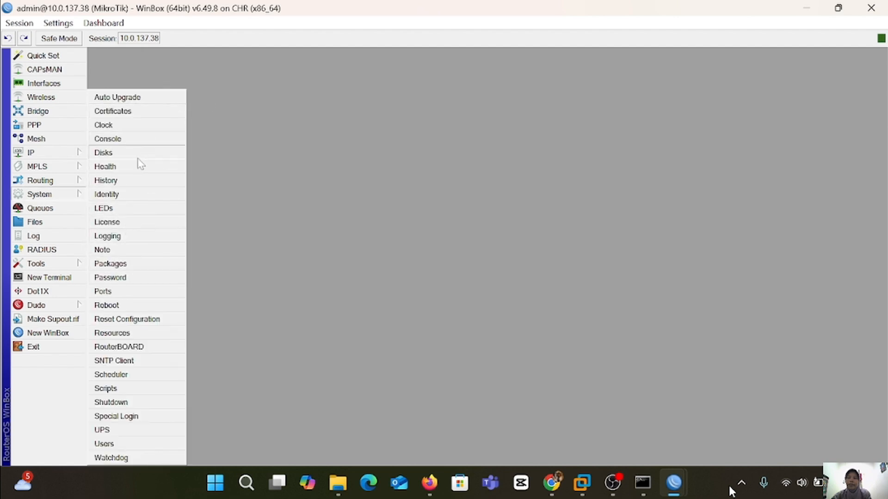
left_click(114, 195)
key("BackSpace")
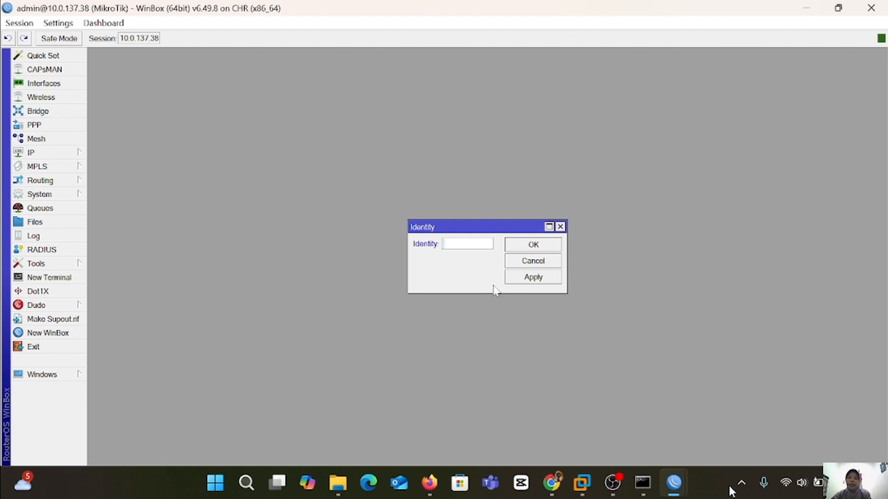
type("r-pusat")
left_click(547, 279)
left_click(547, 244)
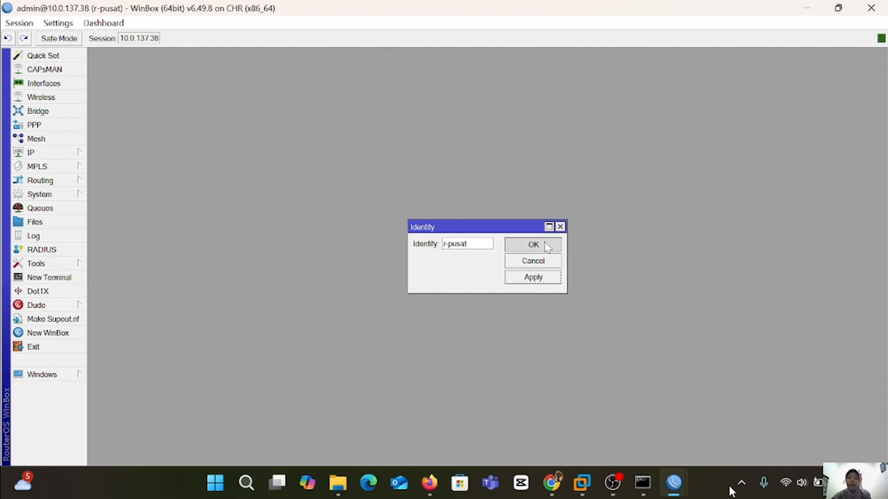
In the second router's WinBox session, set the system identity to r-cabang.
mouse_move(674, 483)
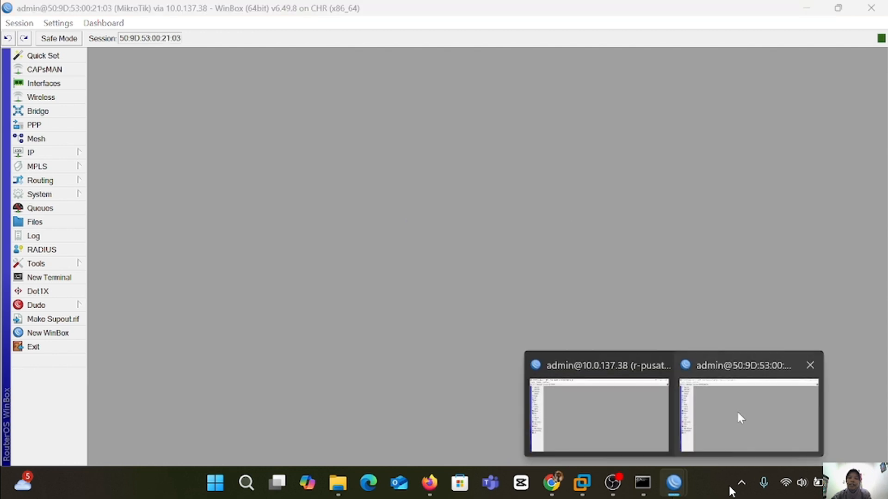
left_click(738, 414)
left_click(72, 196)
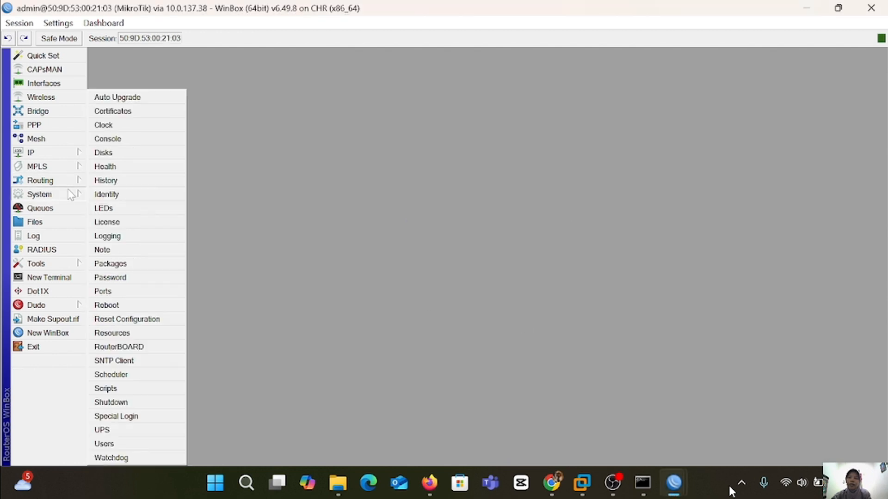
left_click(137, 198)
key("BackSpace")
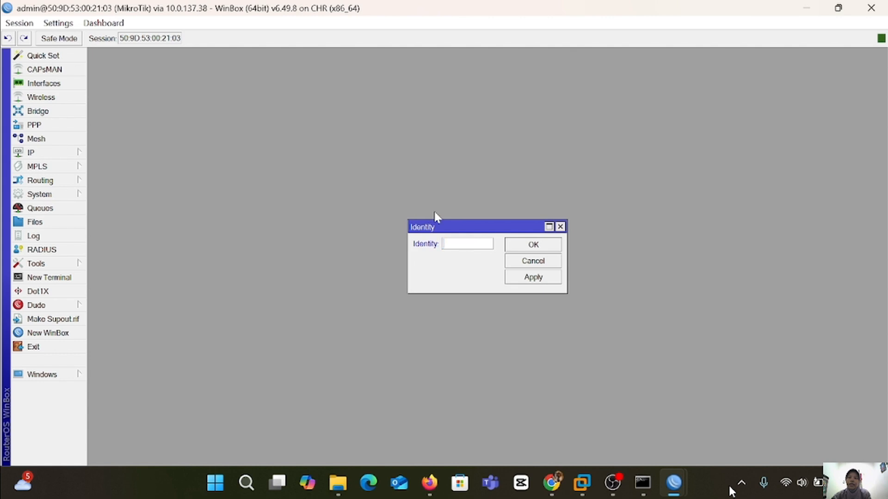
type("r-cabang")
left_click(522, 282)
left_click(532, 244)
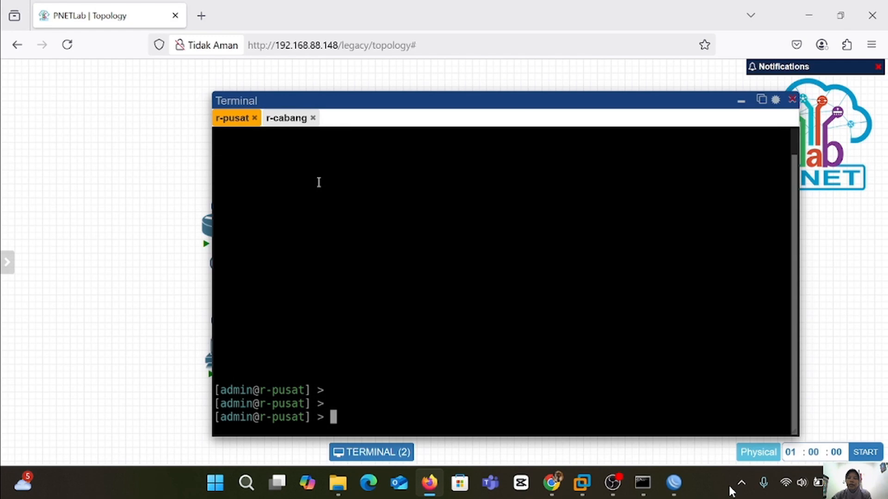
On r-pusat, add static address 10.0.137.120/24 on ether1 and list the addresses.
type("ip")
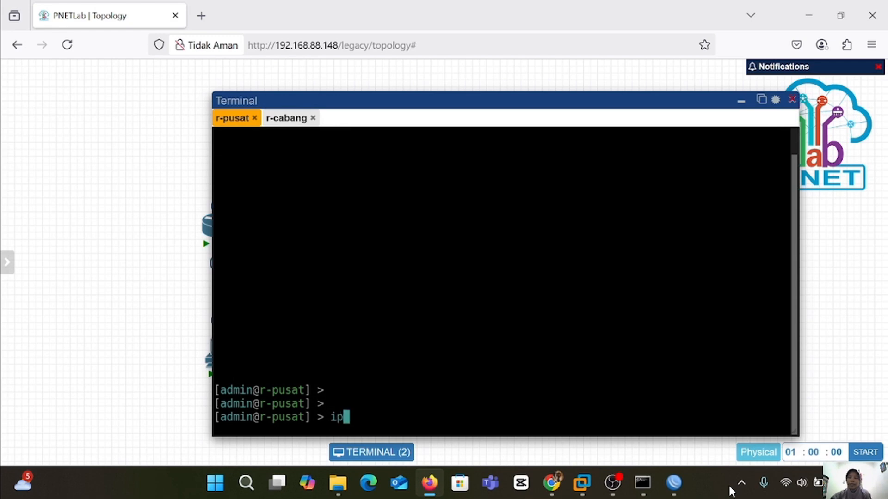
type(" address p")
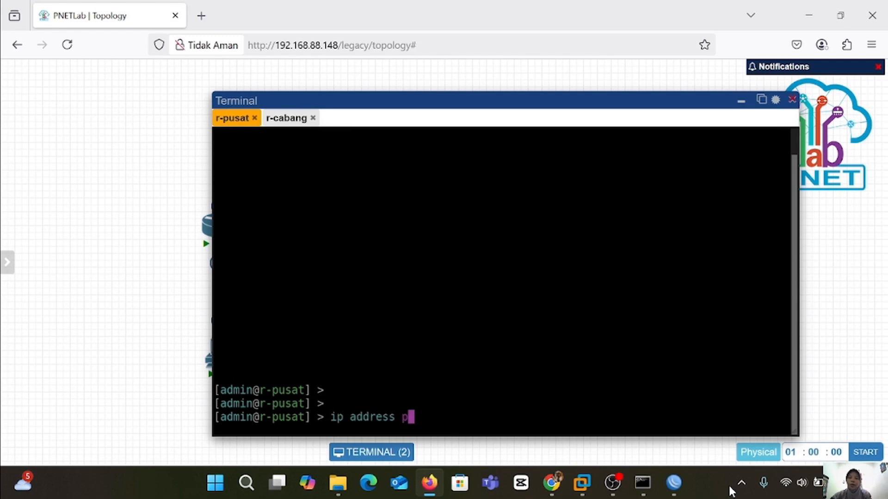
type("rint")
key("Return")
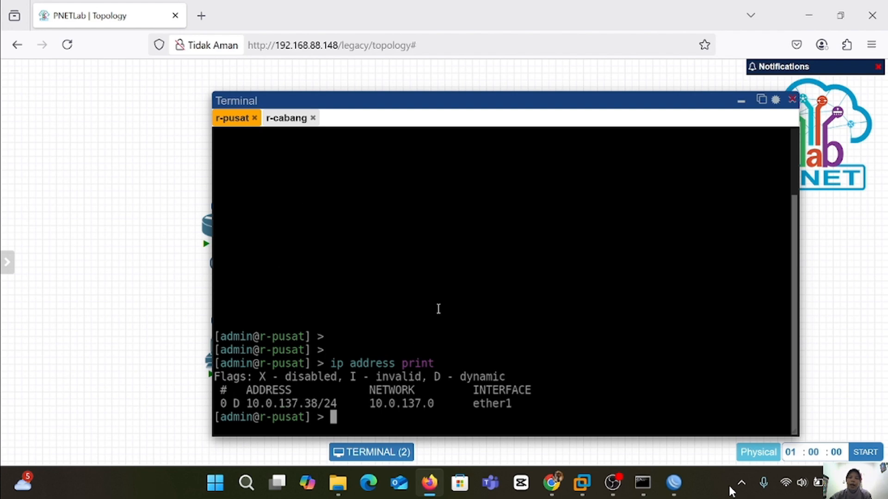
type("ip address")
key("Return")
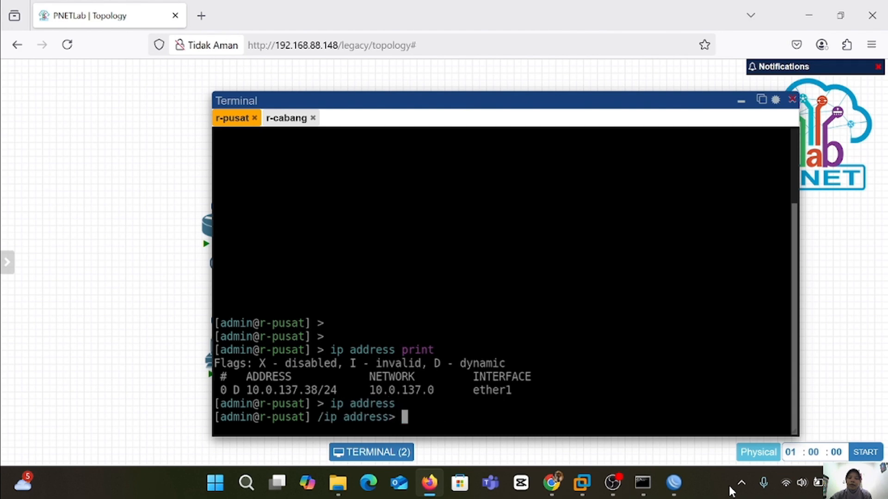
type("add ")
type("address")
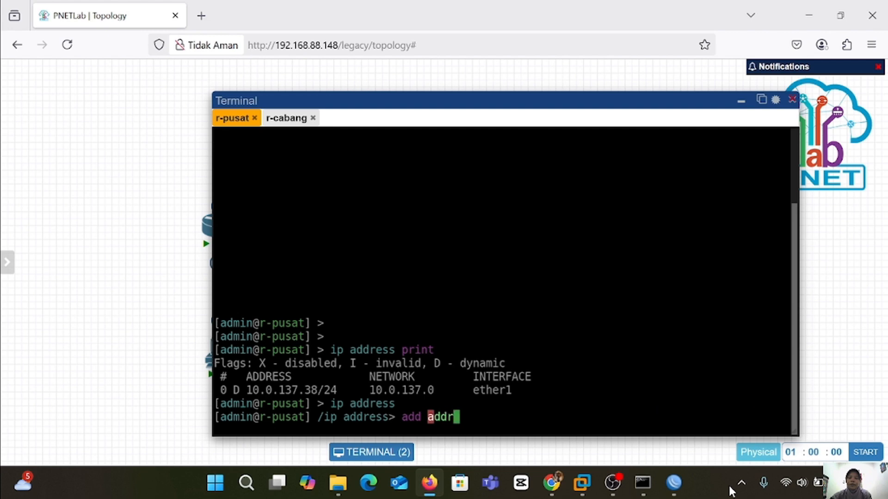
type("=")
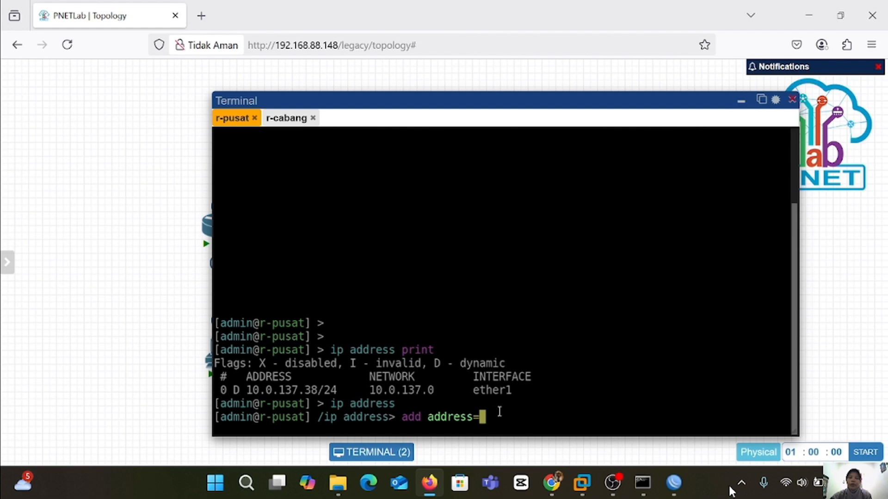
type("10.0.137.120")
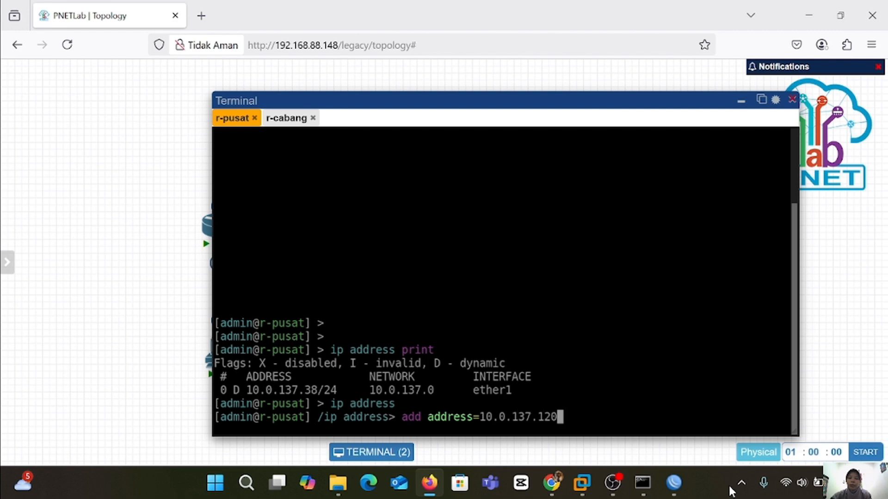
type("/24 interd")
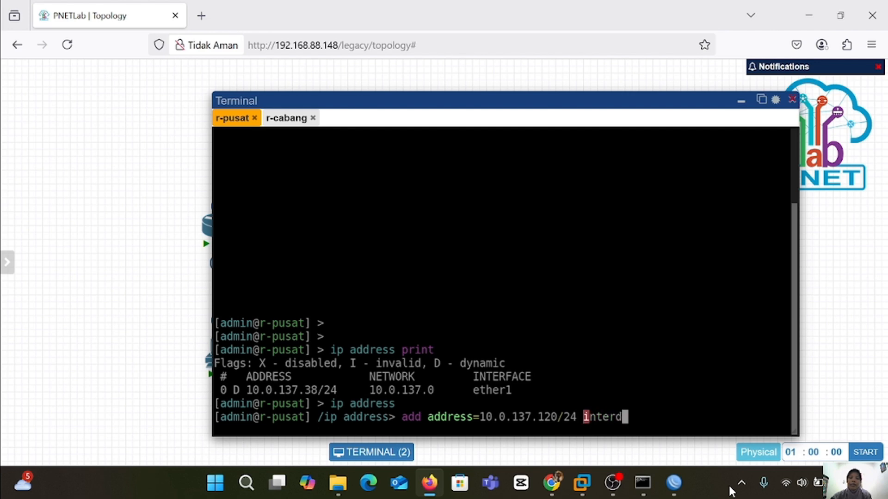
key("BackSpace")
type("faces")
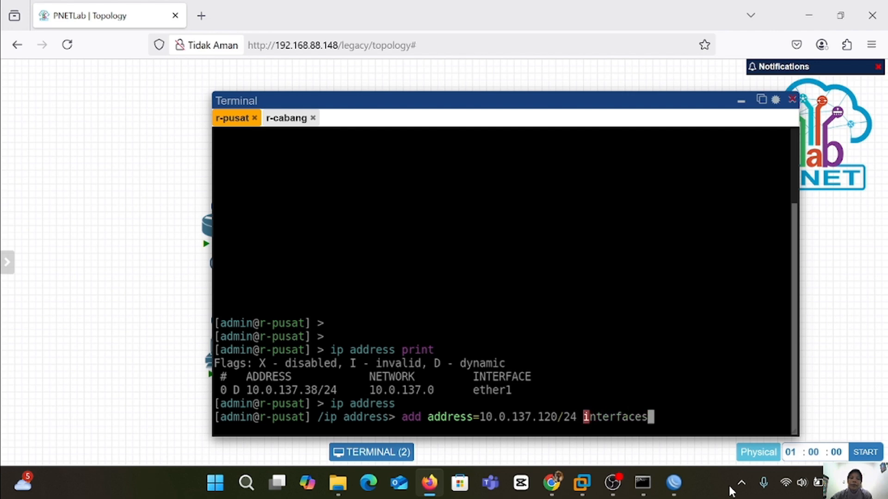
type("=ether")
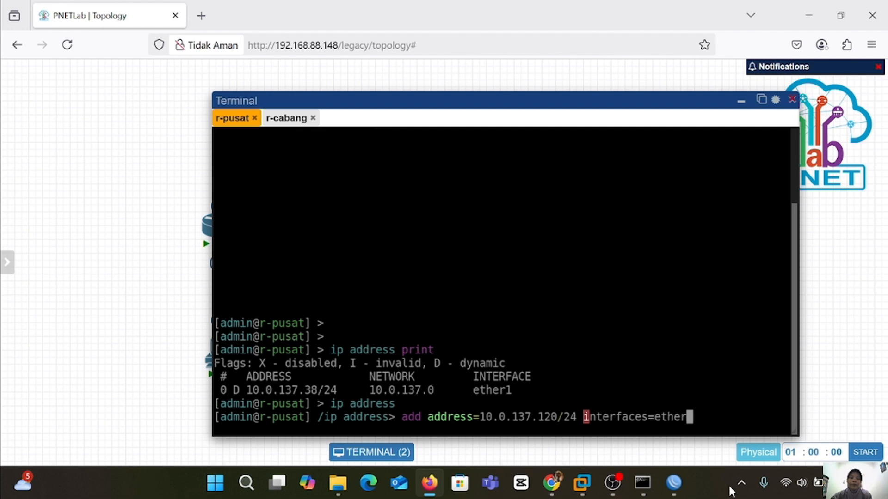
key("Left")
key("Left")
key("Left")
key("Left")
key("Left")
key("Left")
key("Left")
key("BackSpace")
key("Right")
key("BackSpace")
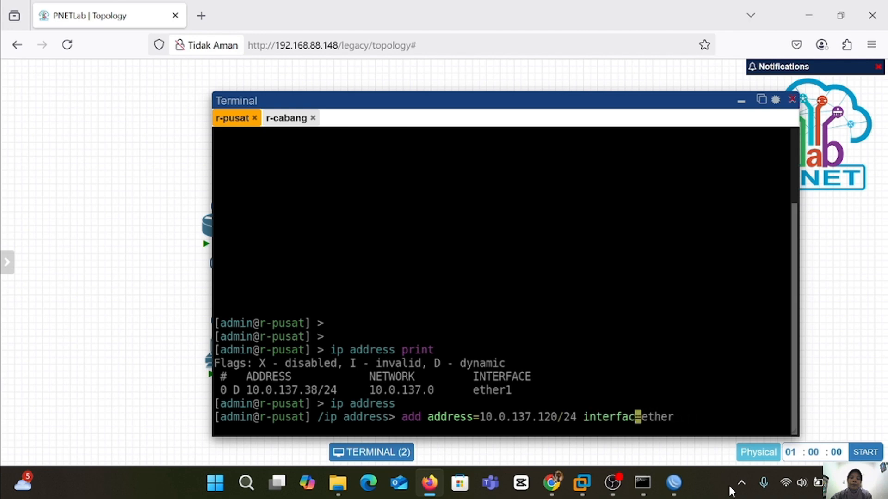
type("e")
key("Right")
key("Right")
key("Right")
key("Right")
key("Right")
key("Right")
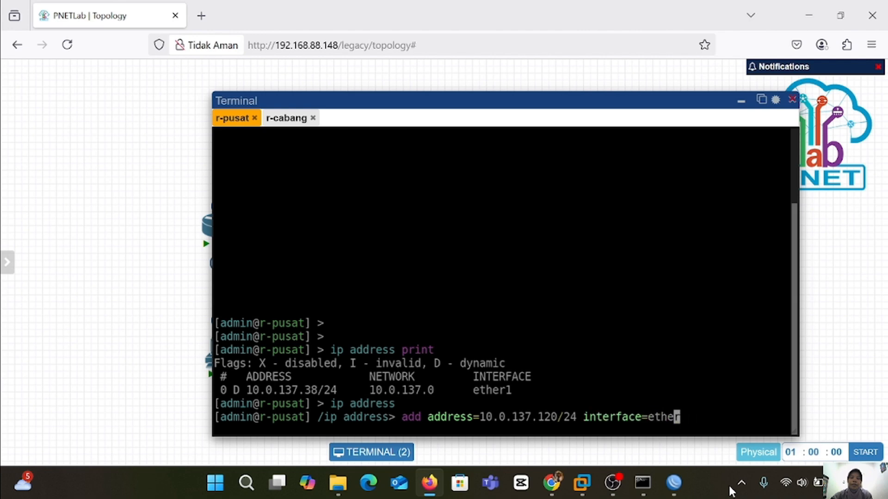
type("1")
key("Return")
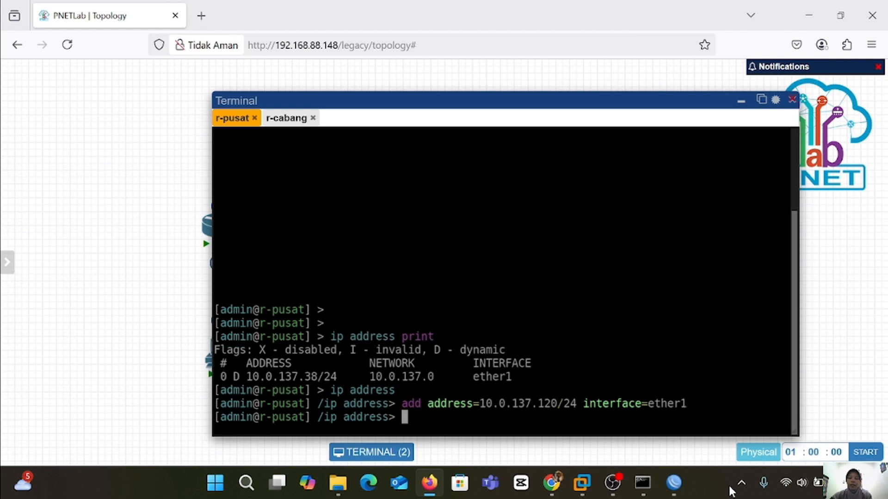
type("print")
key("Return")
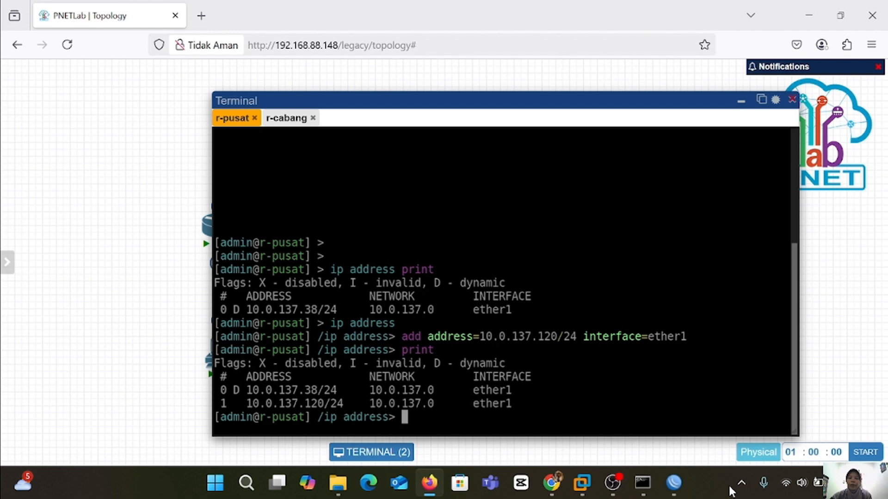
Remove address entry 0 (the dynamic 10.0.137.38), confirm the list, then go to r-cabang's console.
type("remove ")
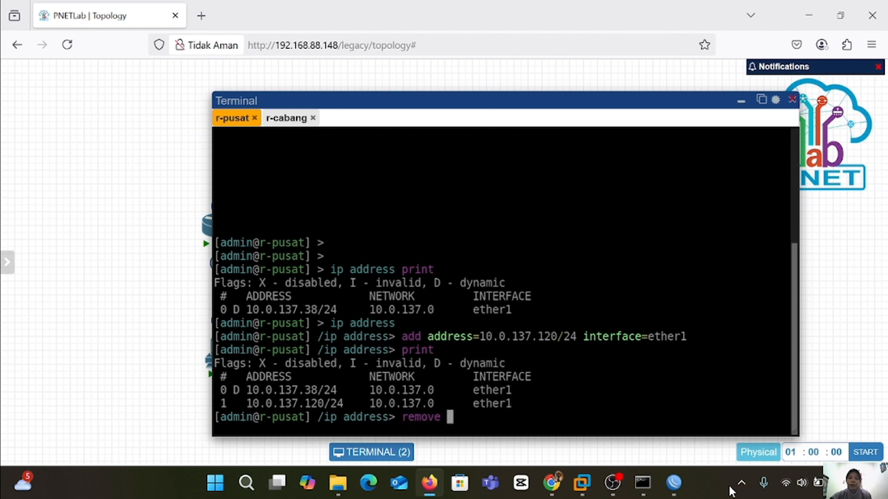
type("number")
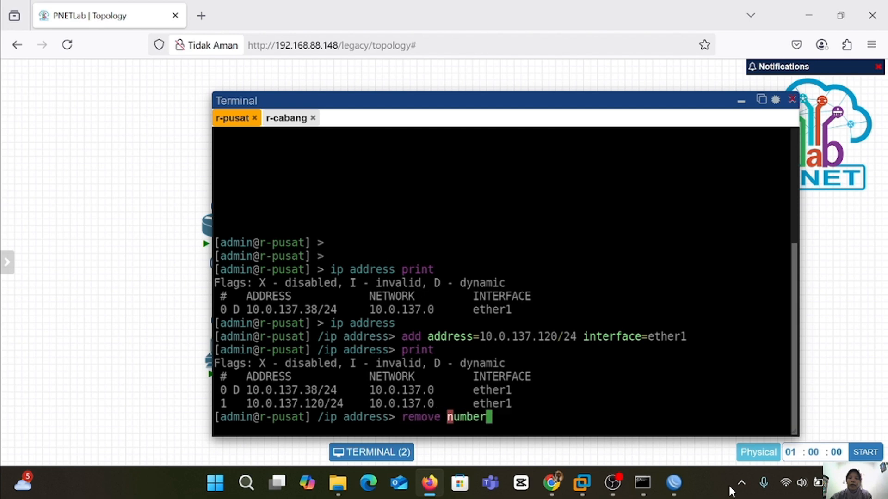
type("0")
key("BackSpace")
type("=0")
key("Return")
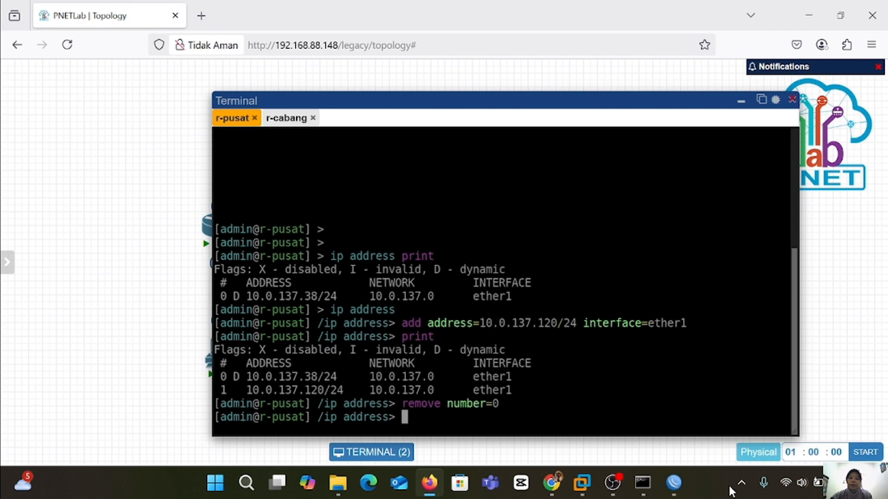
type("print")
key("Return")
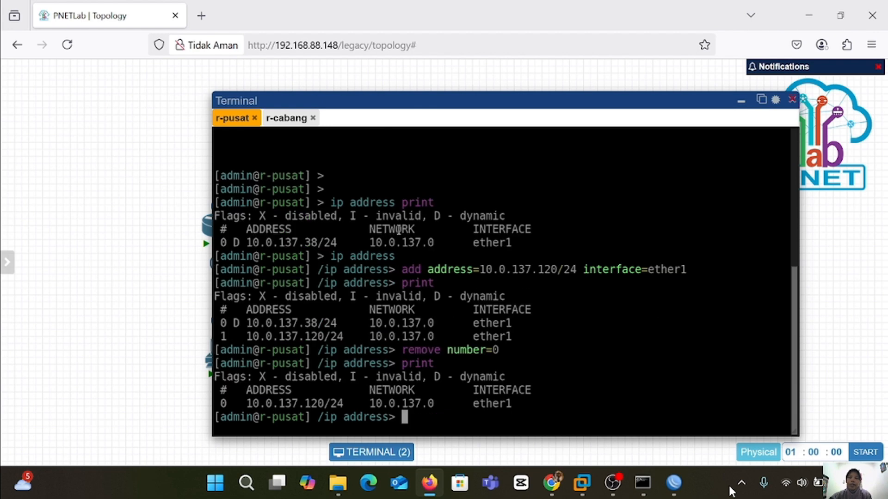
left_click(282, 122)
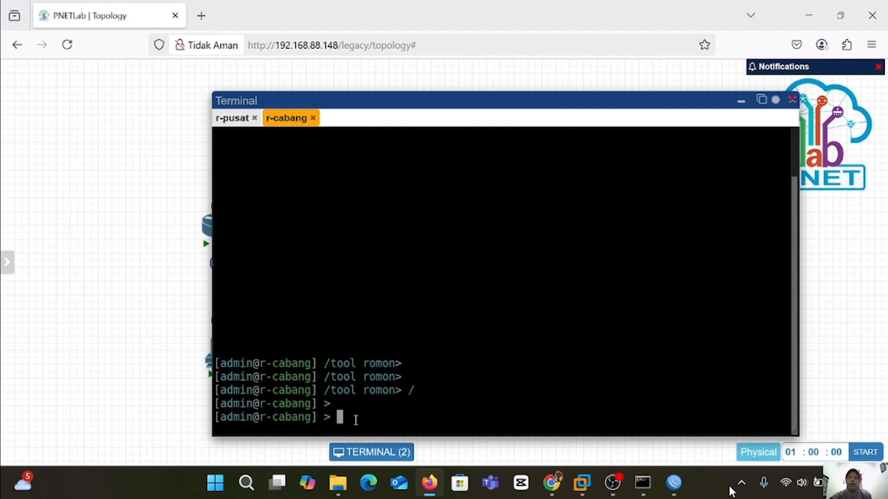
On r-cabang, remove the dynamic 10.0.137.249 address (entry 0).
type("ip address ")
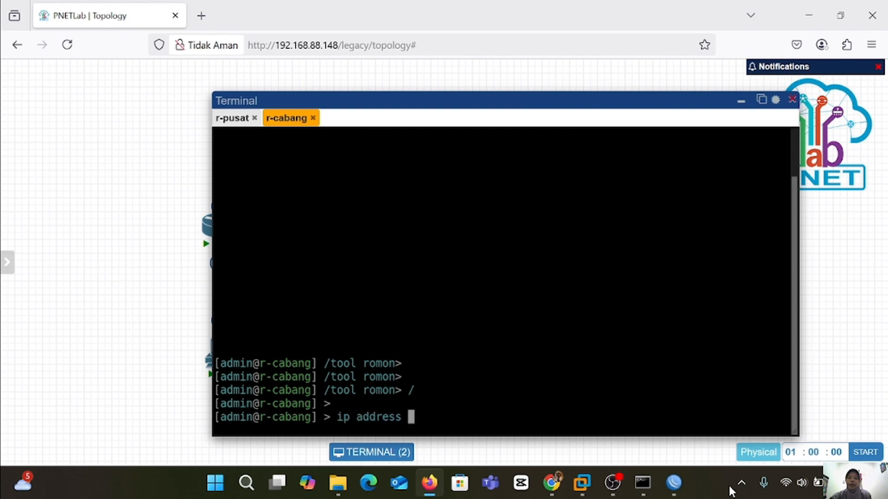
type("print")
key("Return")
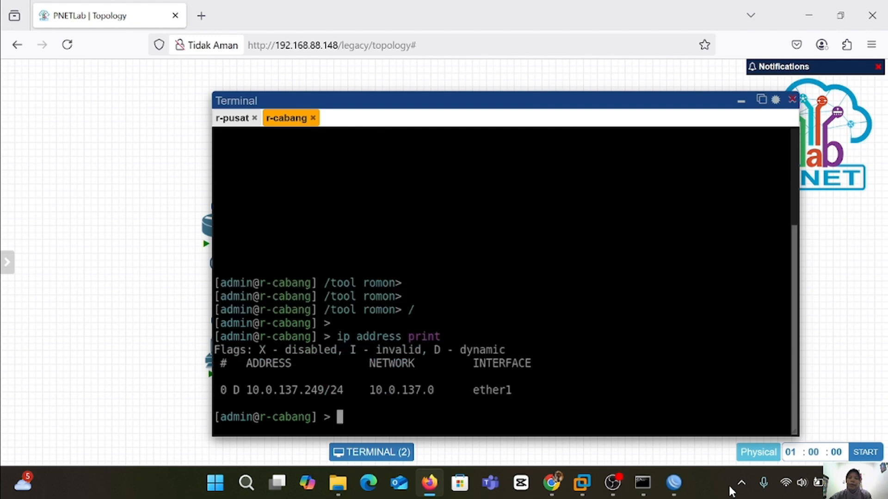
type("ip address")
key("Return")
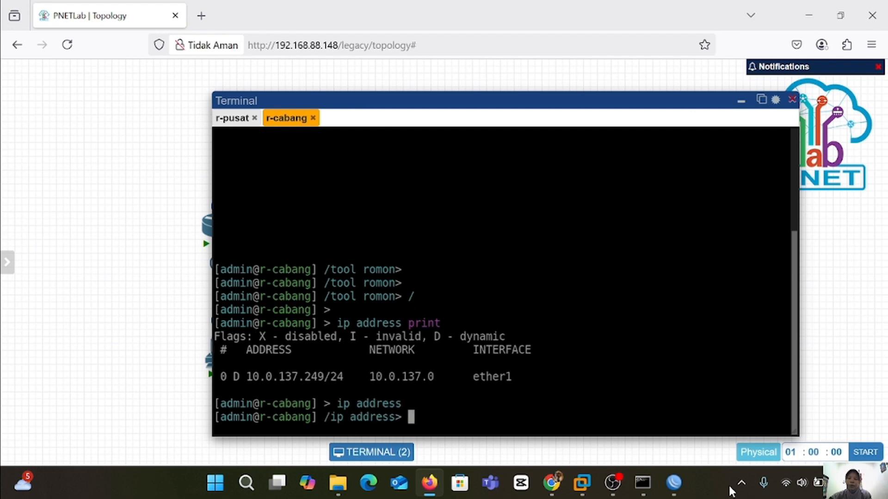
type("rem")
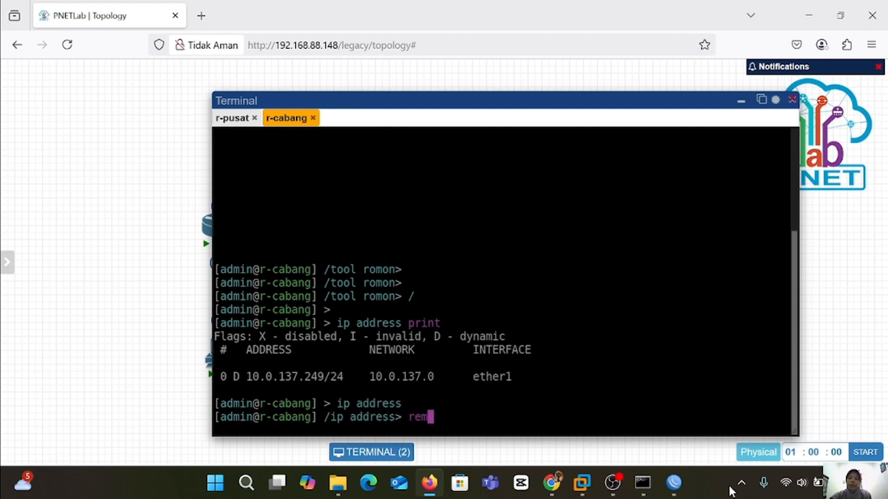
type("ove number=0")
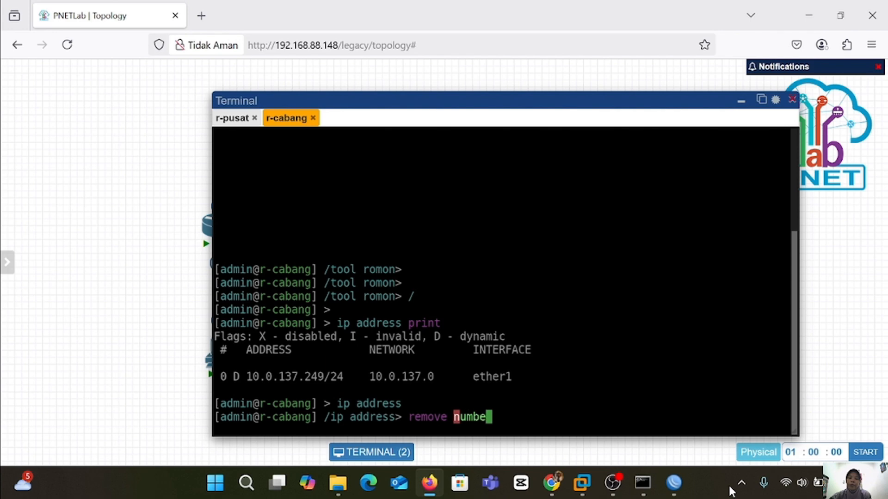
key("BackSpace")
key("BackSpace")
type("=0")
key("Return")
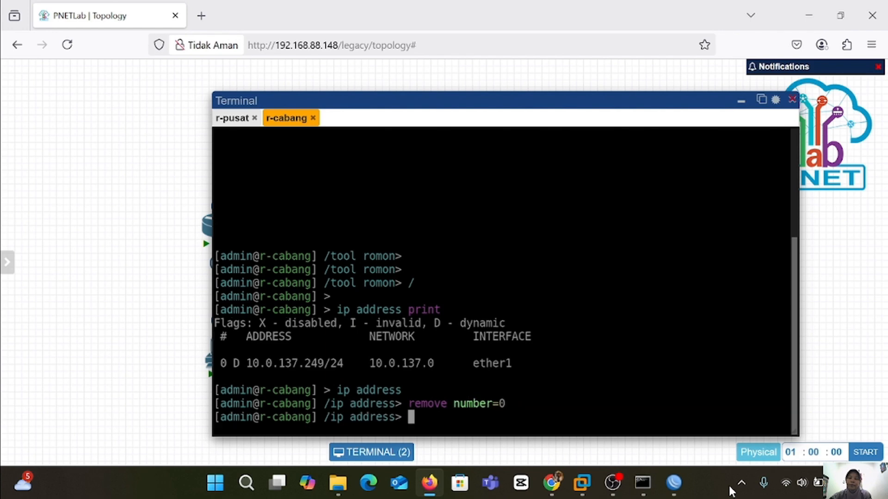
Add static address 10.0.137.121/24 on ether1 and list addresses to confirm.
type("add addr")
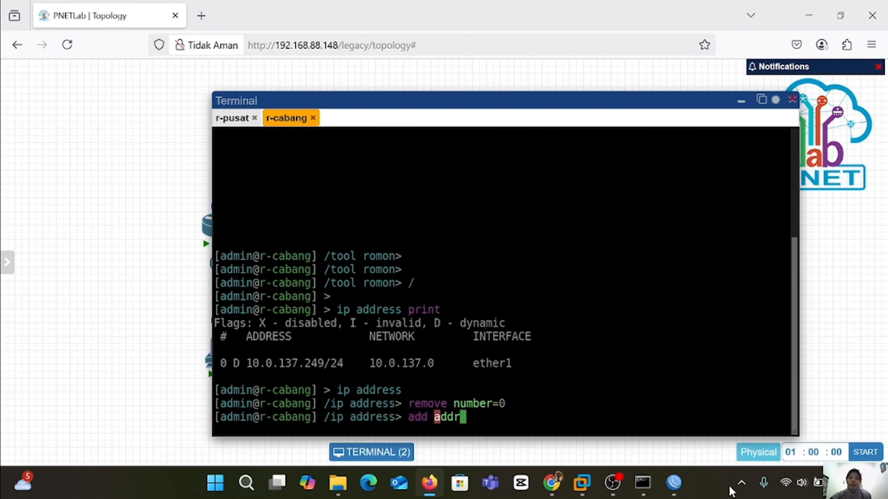
type("ess=")
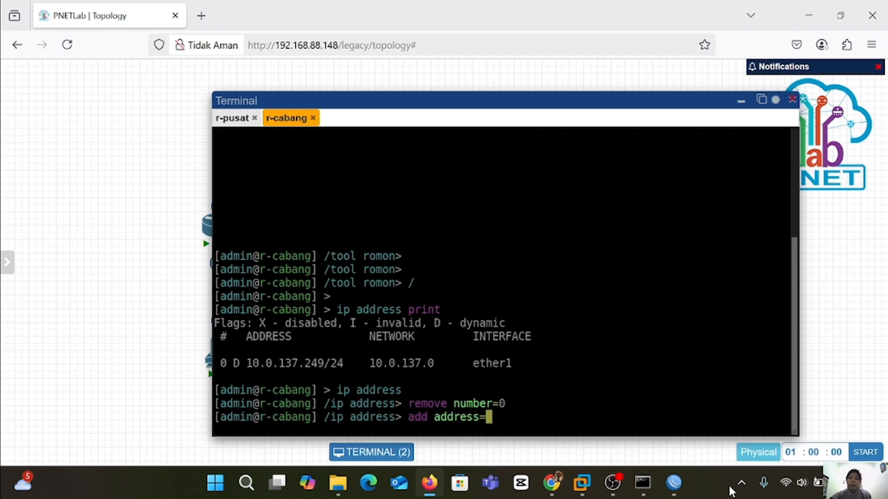
type("10.0.137.")
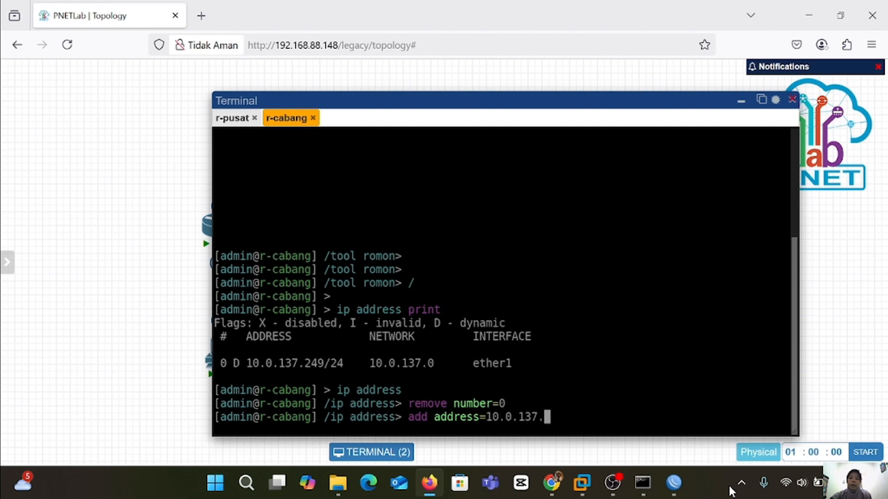
type("121/24")
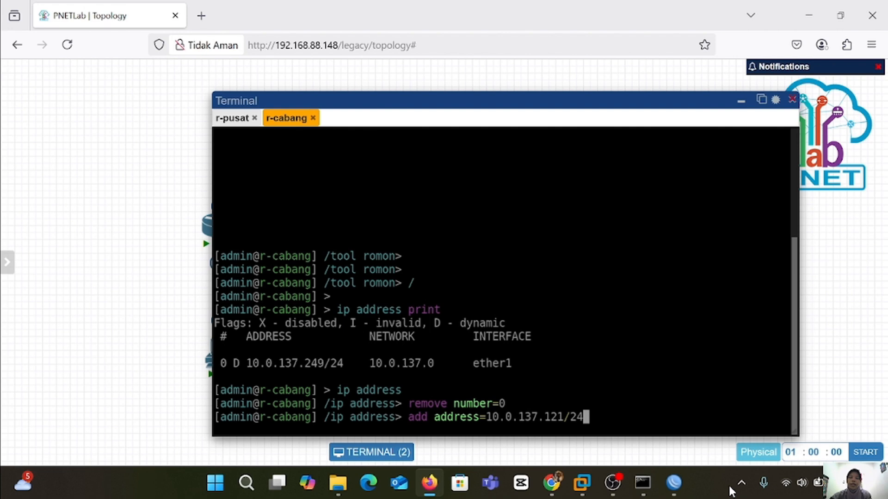
type(" interf")
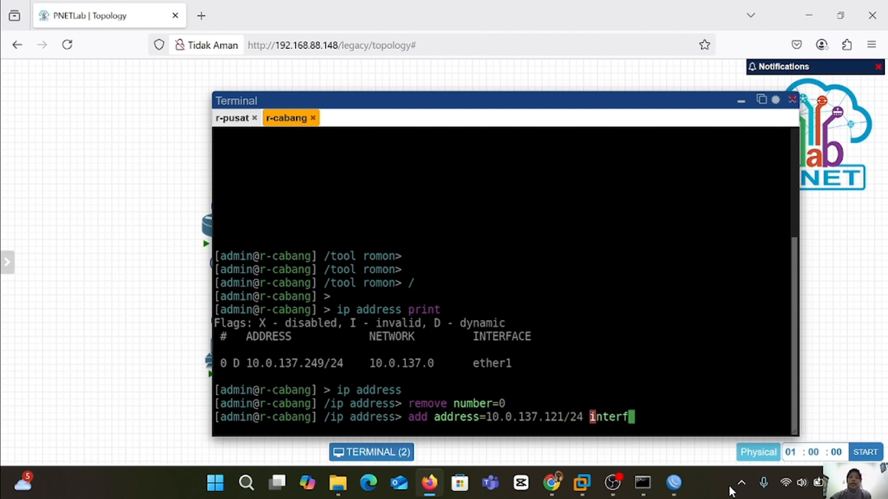
type("ace=ether1")
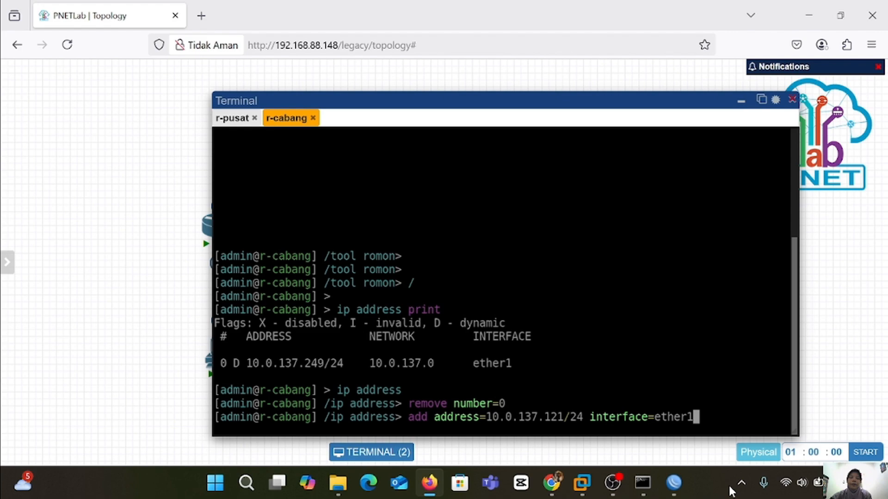
key("Return")
type("print")
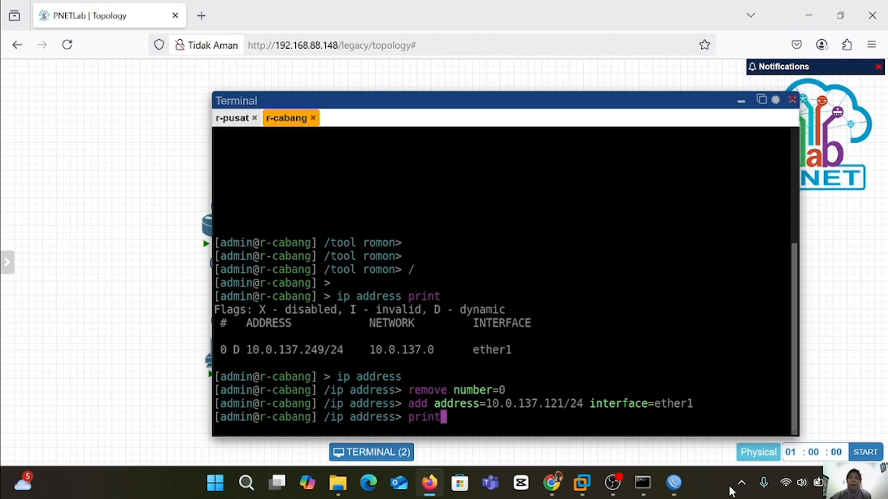
key("Return")
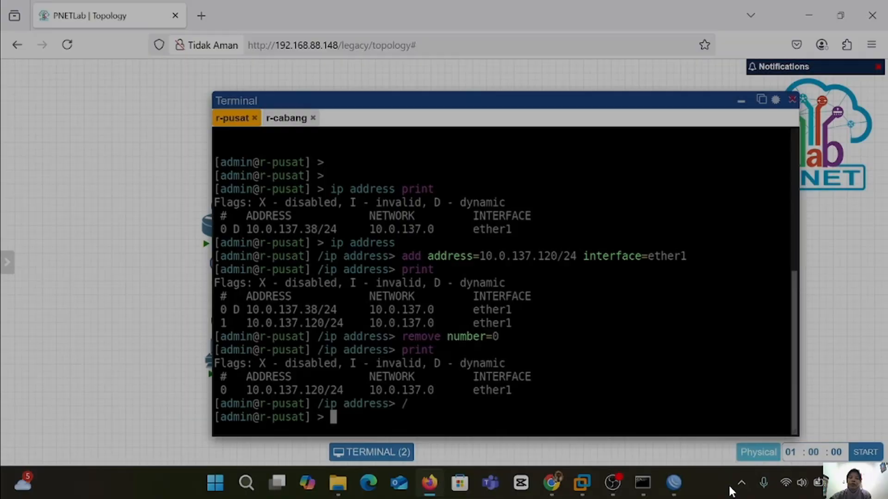
Add a default route on r-pusat via gateway 10.0.137.1 and verify it in the route table.
type("ip ro")
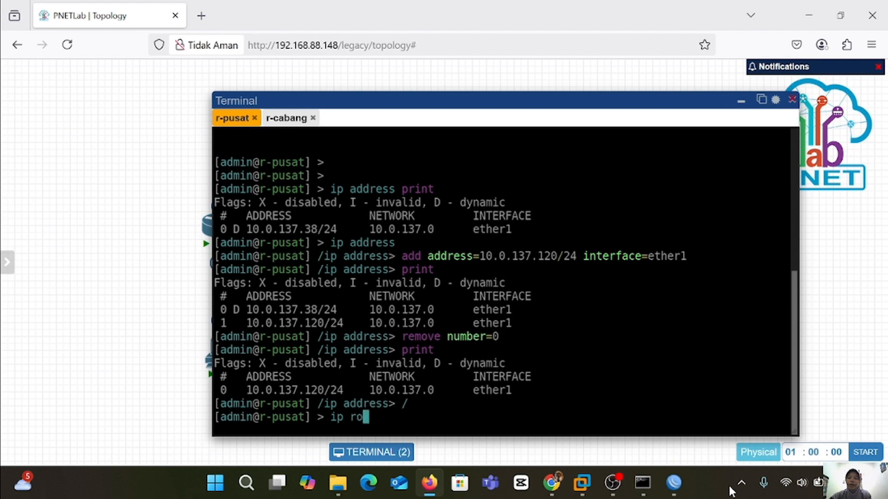
type("ute add")
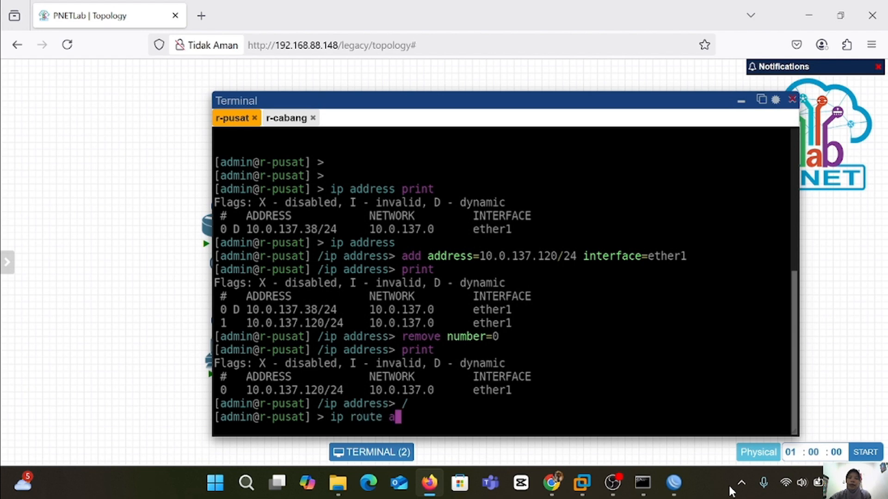
key("BackSpace")
key("BackSpace")
key("BackSpace")
key("BackSpace")
key("Return")
type("add")
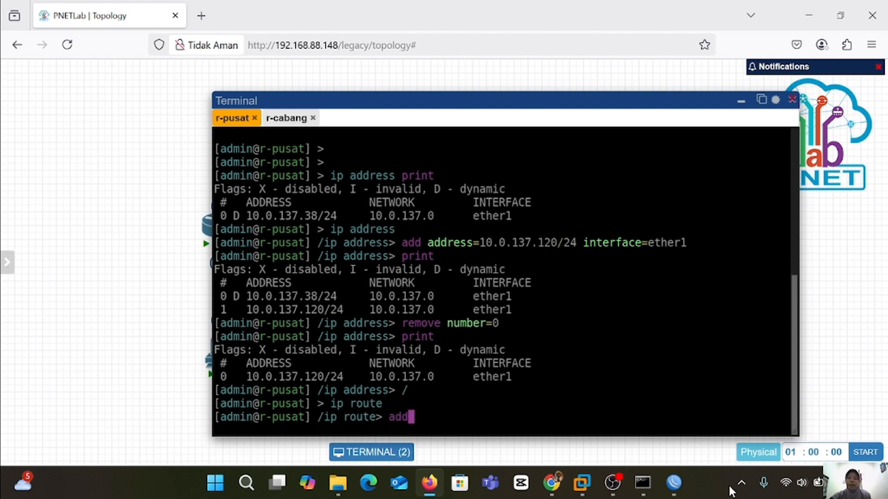
type(" gateway")
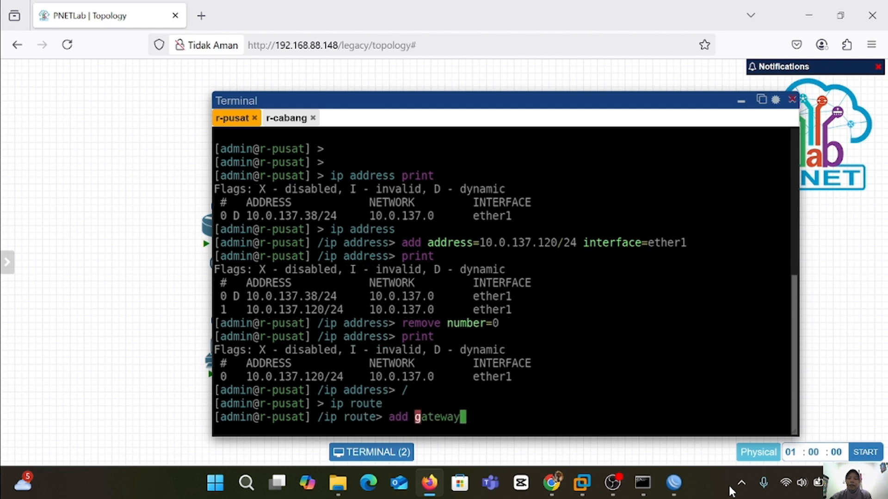
type("=10.1")
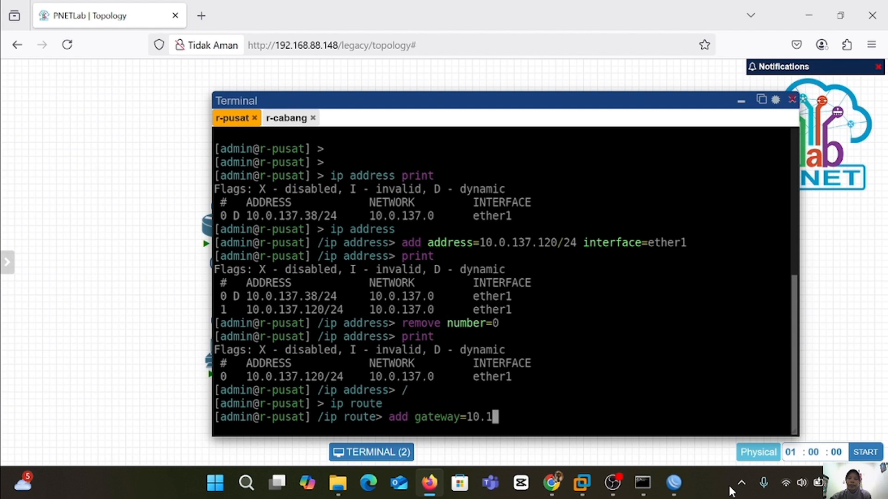
key("BackSpace")
type("0")
key("BackSpace")
type("0.137")
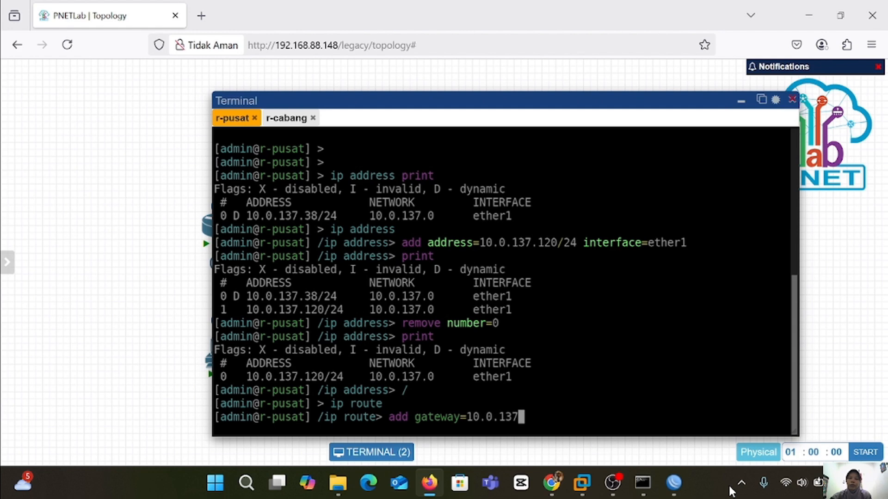
type(".1")
type("/2")
key("BackSpace")
key("BackSpace")
key("Return")
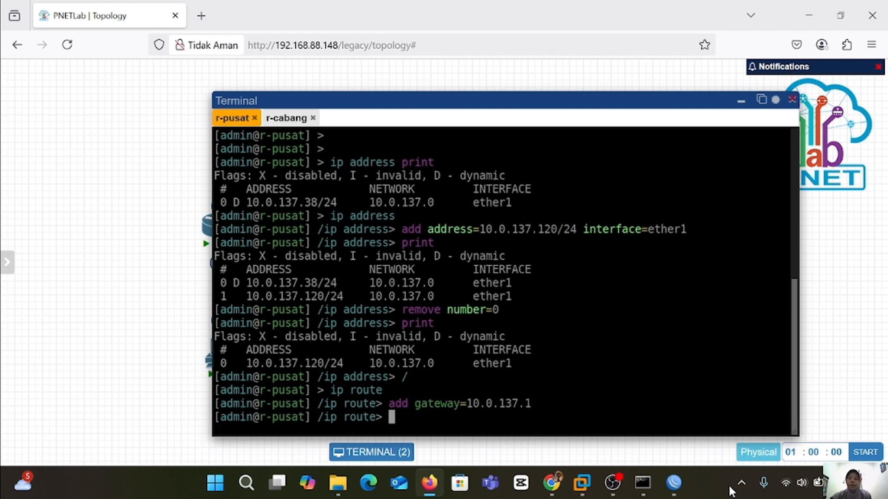
type("print")
key("Return")
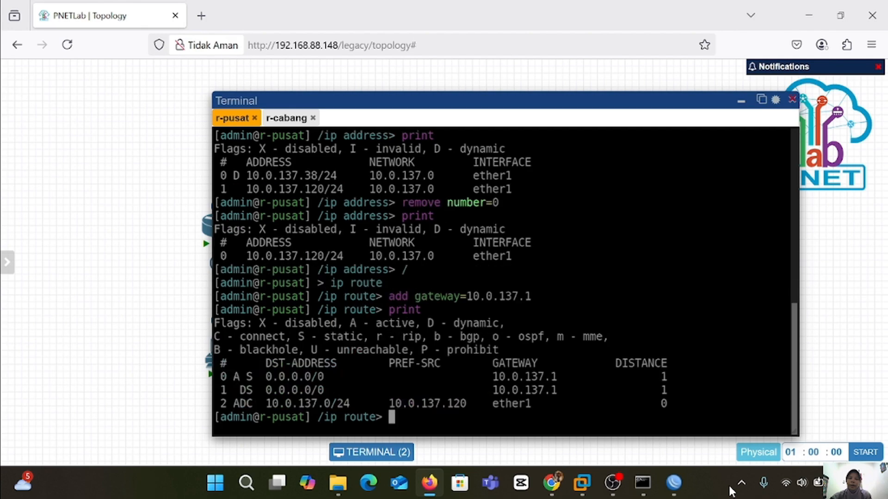
type("/")
key("Return")
Set r-pusat's DNS server to 8.8.8.8.
type("ip dns")
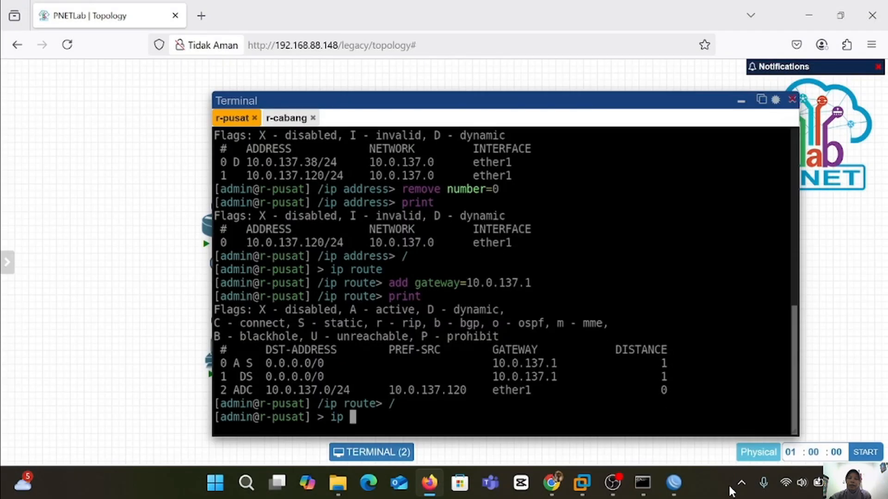
key("Return")
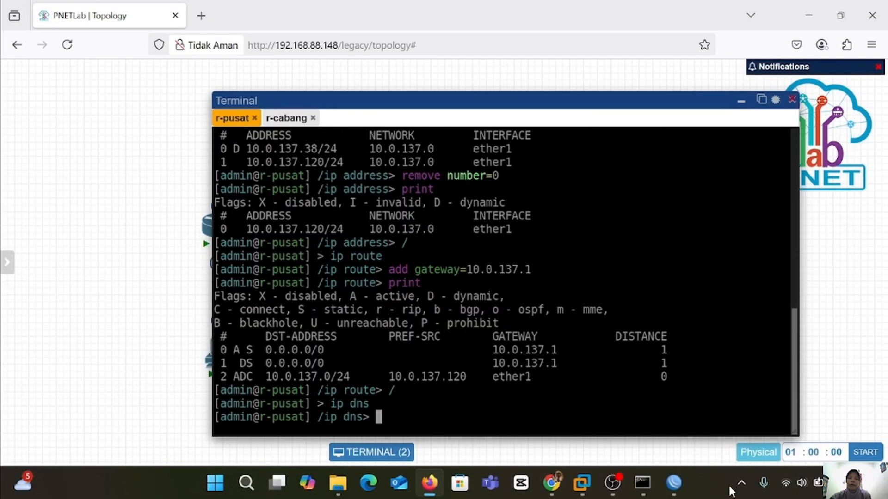
type("set servers")
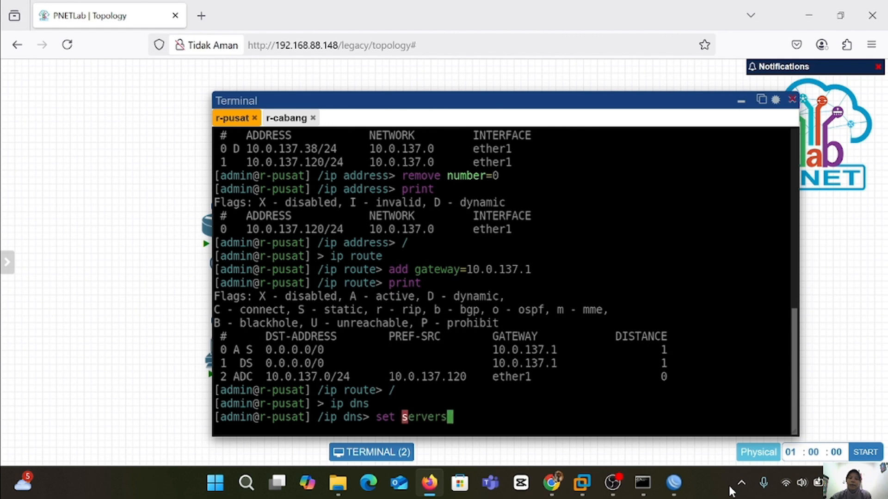
type("=8.8.9")
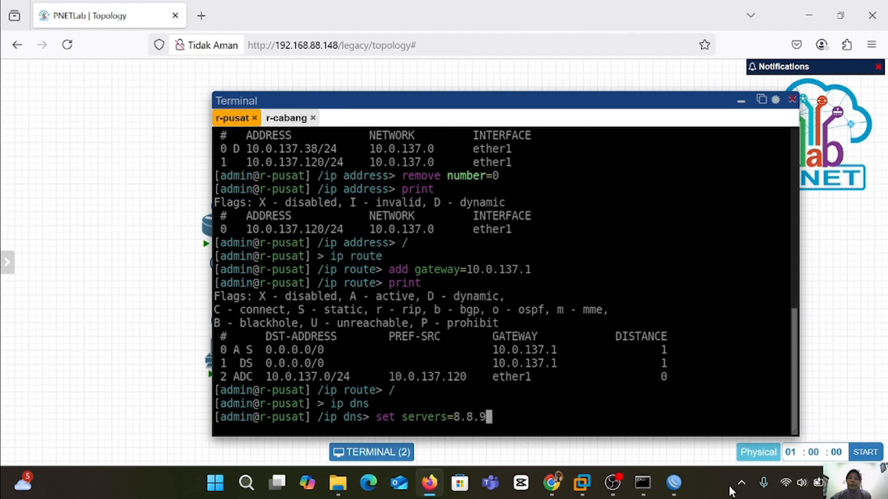
key("BackSpace")
type("8.8")
key("Return")
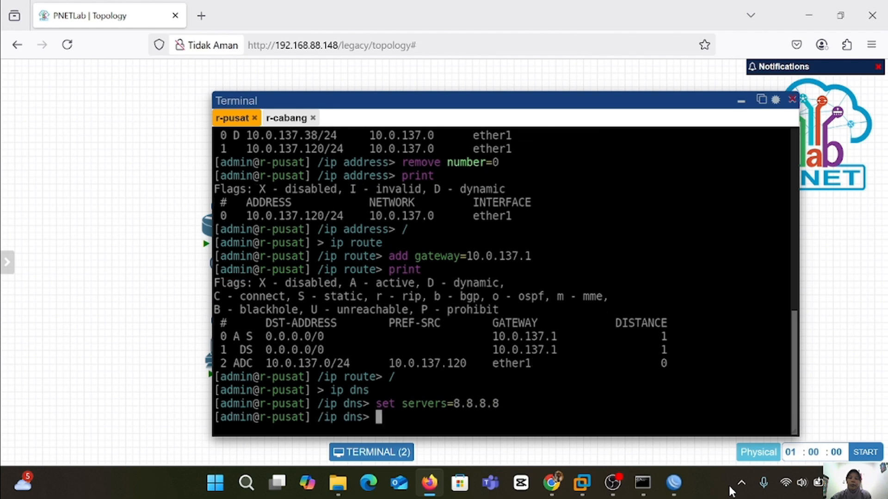
Ping 8.8.8.8 from r-pusat, stopping after three successful replies.
type("/")
key("Return")
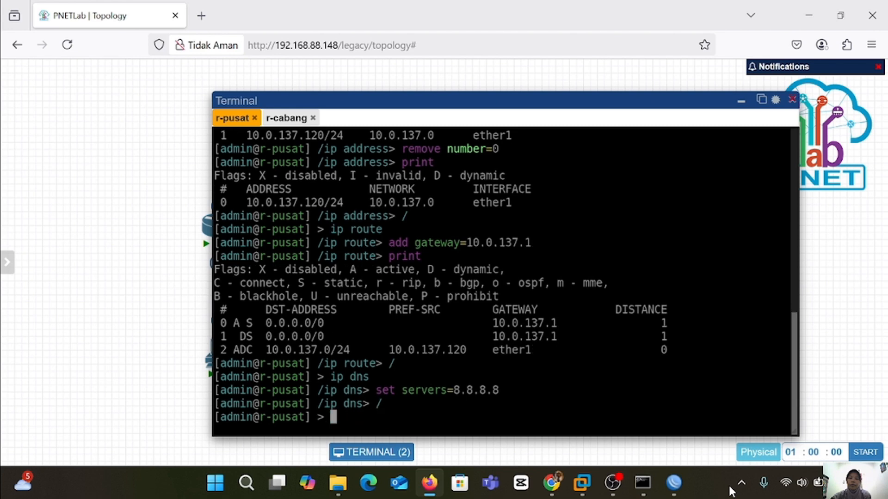
type("g 8.8.8.8")
key("Return")
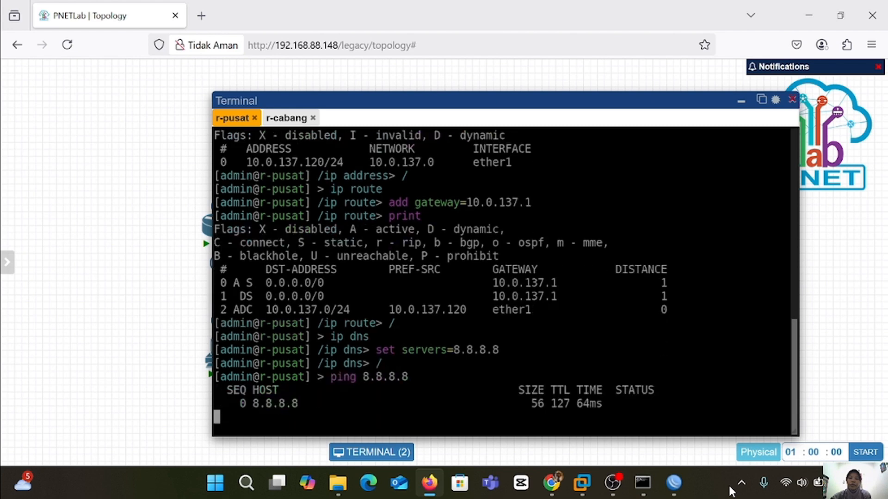
key("ctrl+c")
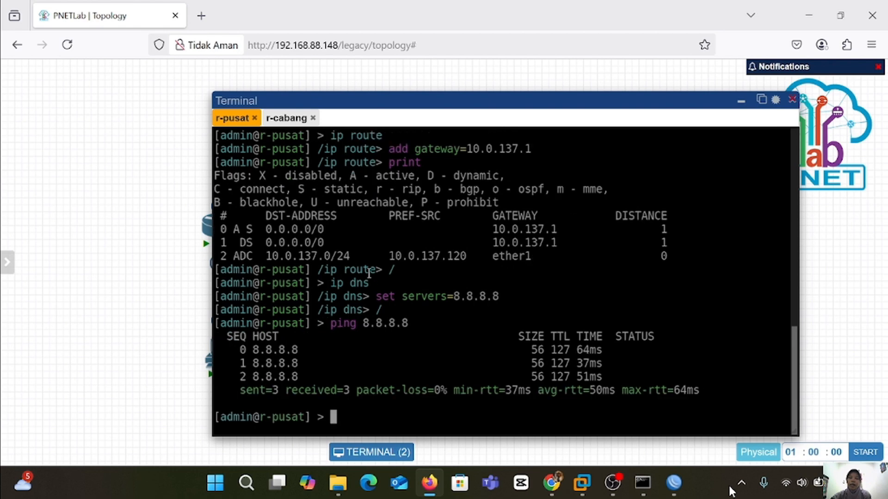
On r-cabang, add a default route via gateway 10.0.137.1 and list the routing table.
left_click(298, 119)
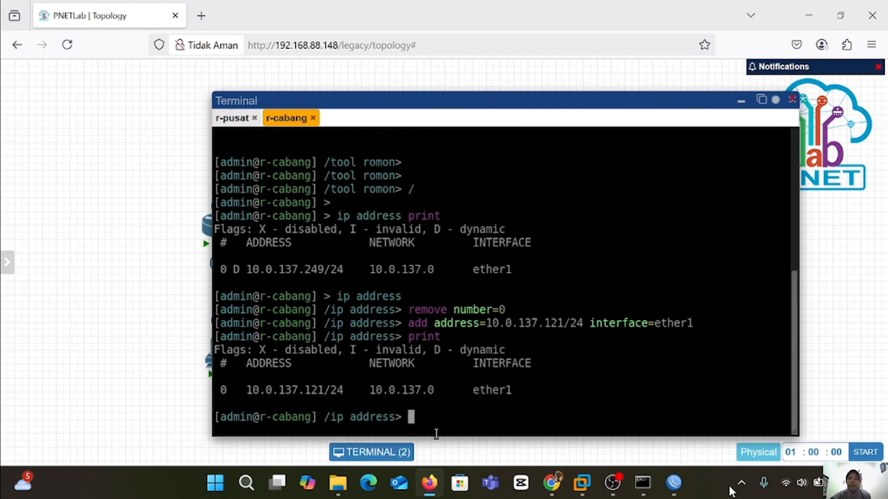
type("/")
key("Return")
type("ip route")
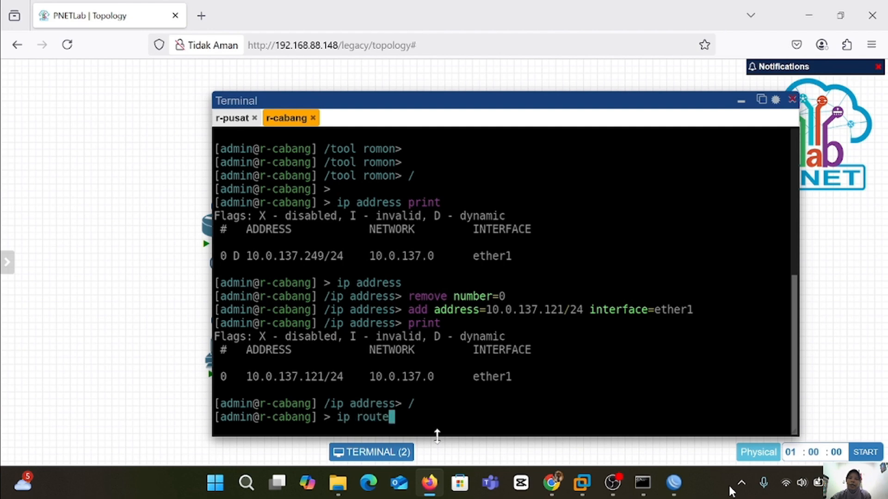
key("Return")
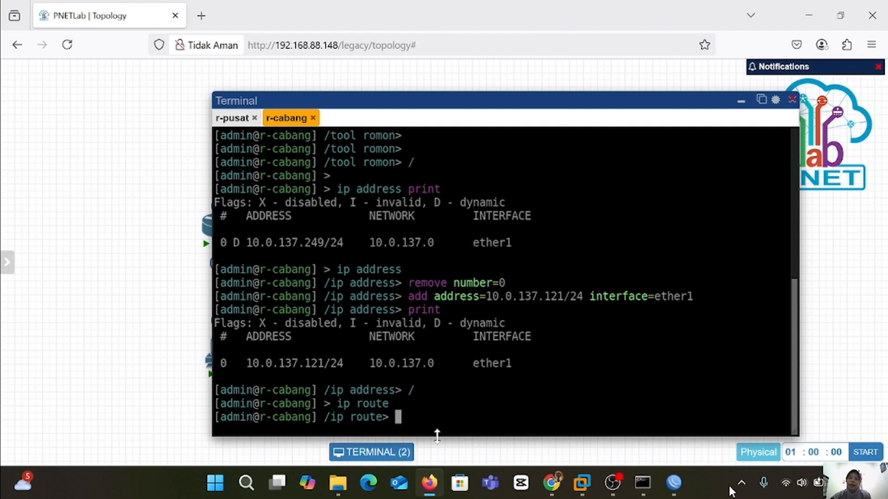
type("add gateway=")
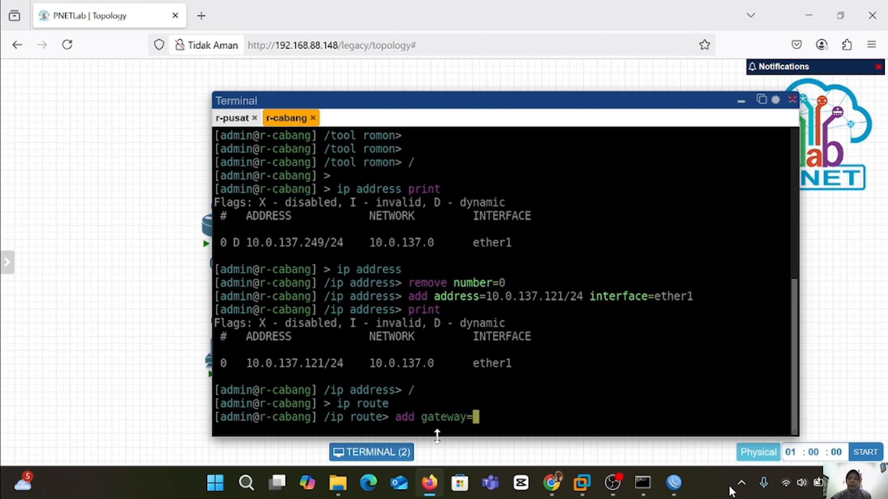
type("10.0.1")
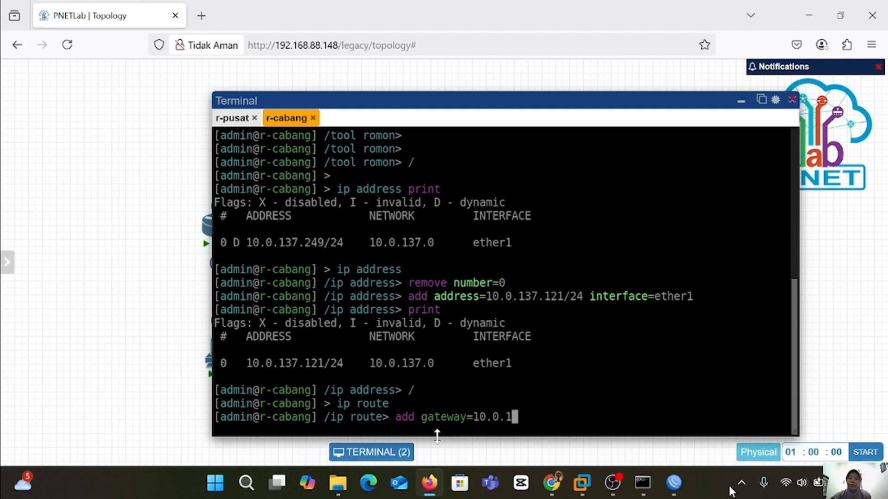
type("37.1")
key("Return")
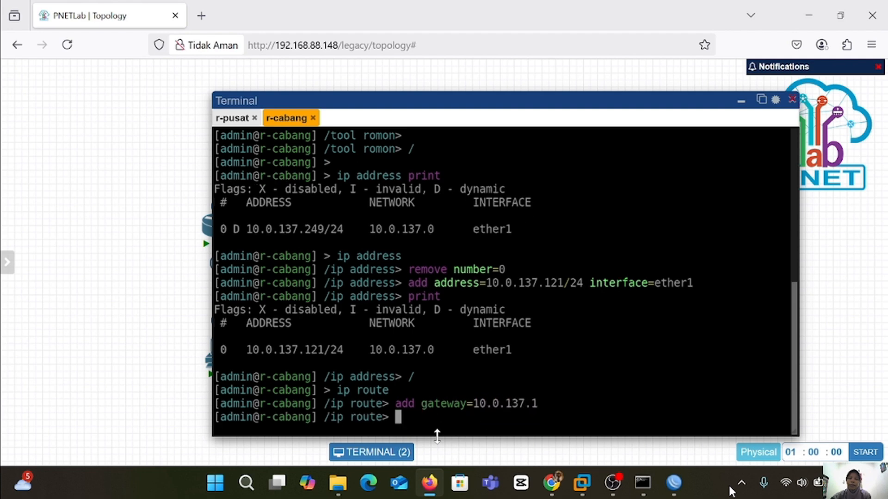
type("print")
key("Return")
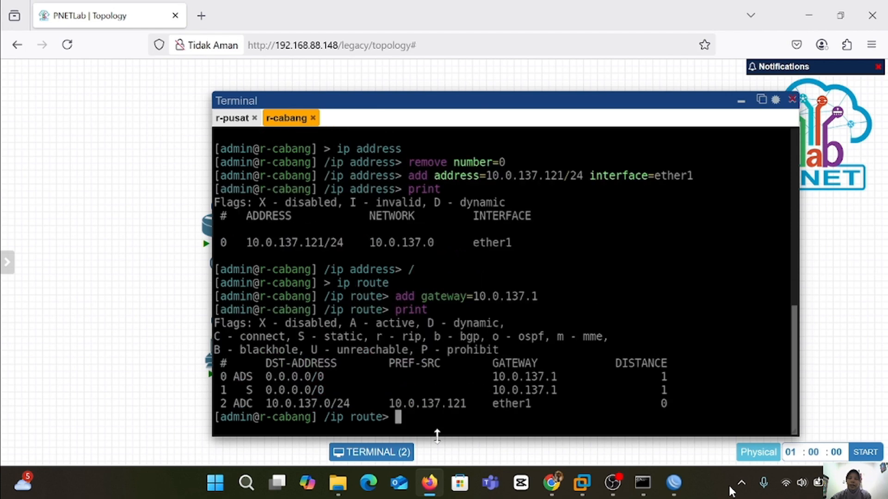
Set r-cabang's DNS server to 8.8.8.8.
type("/")
key("Return")
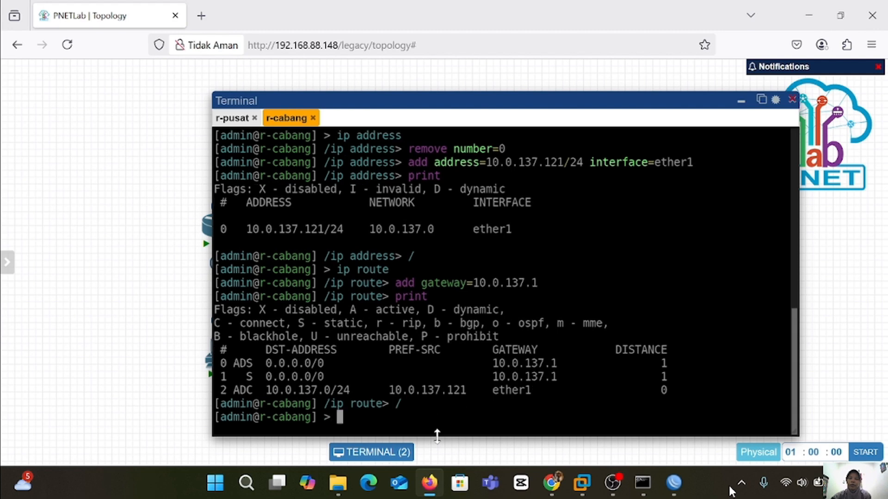
type("ip dns")
key("Return")
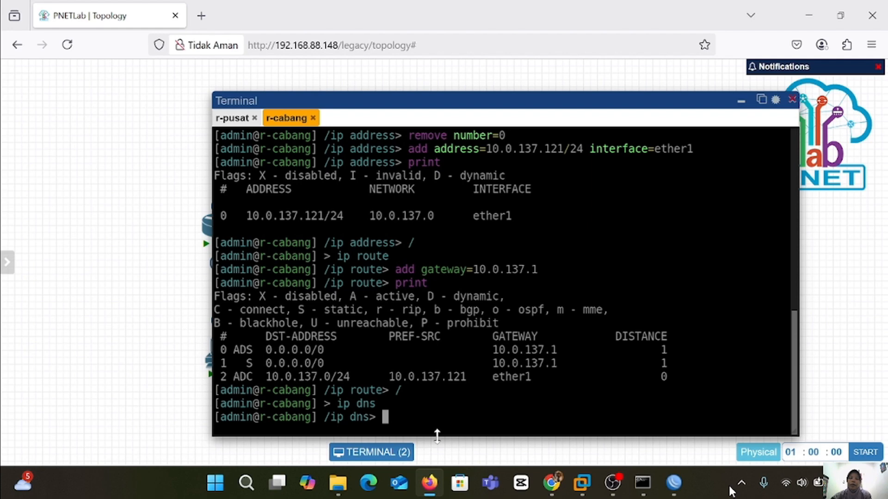
type("set servers")
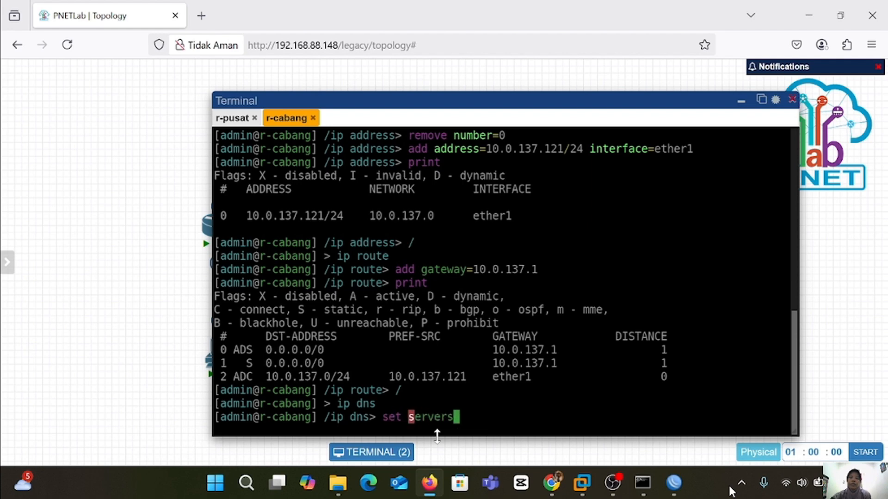
type("=8.8.")
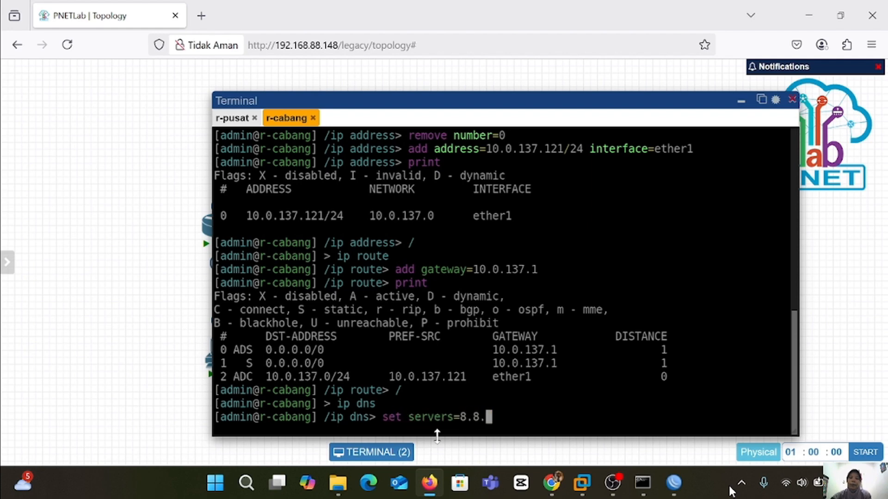
type("8.8")
key("Return")
Ping 8.8.8.8 from r-cabang's root prompt, then stop it.
type("p")
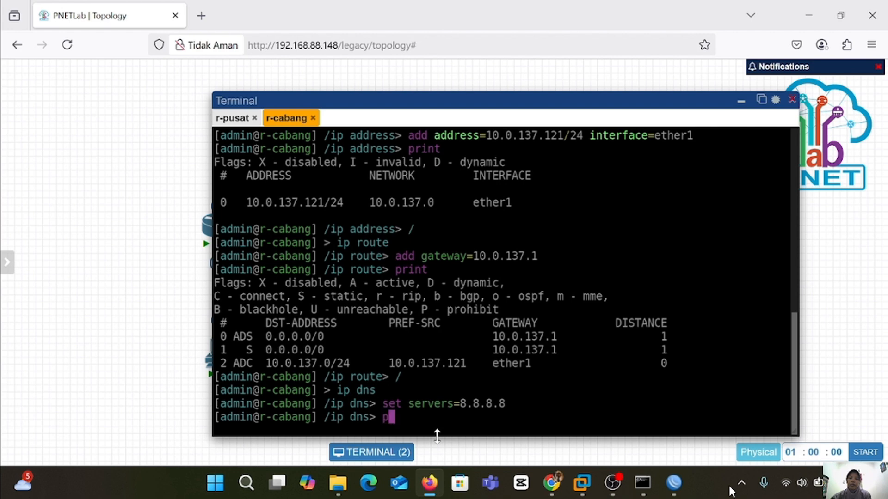
key("BackSpace")
type("/")
key("Return")
type("ping 8.8.8.8")
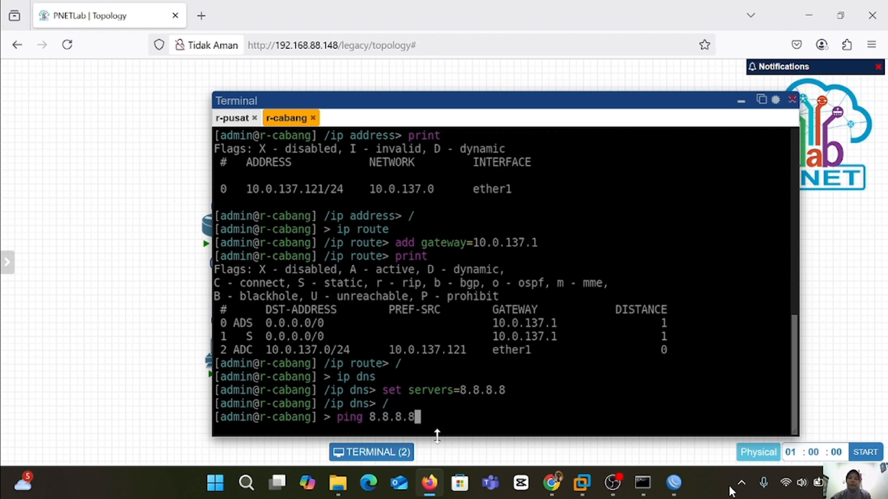
key("Return")
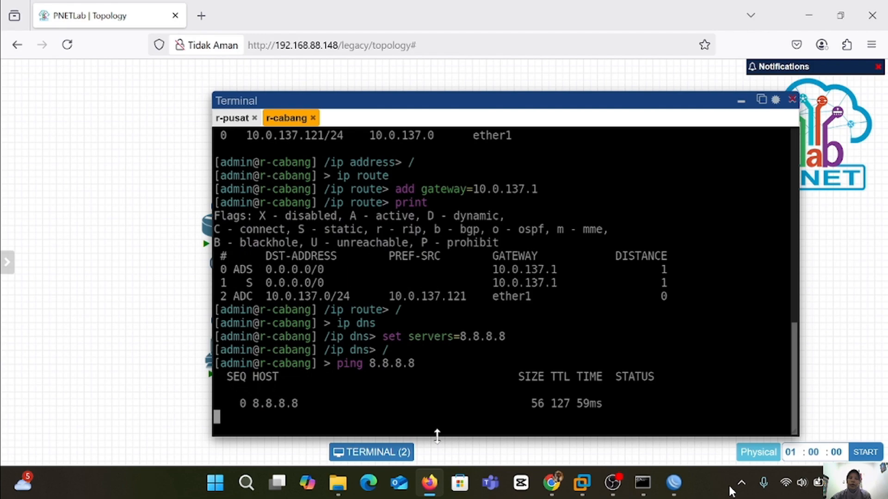
key("ctrl+c")
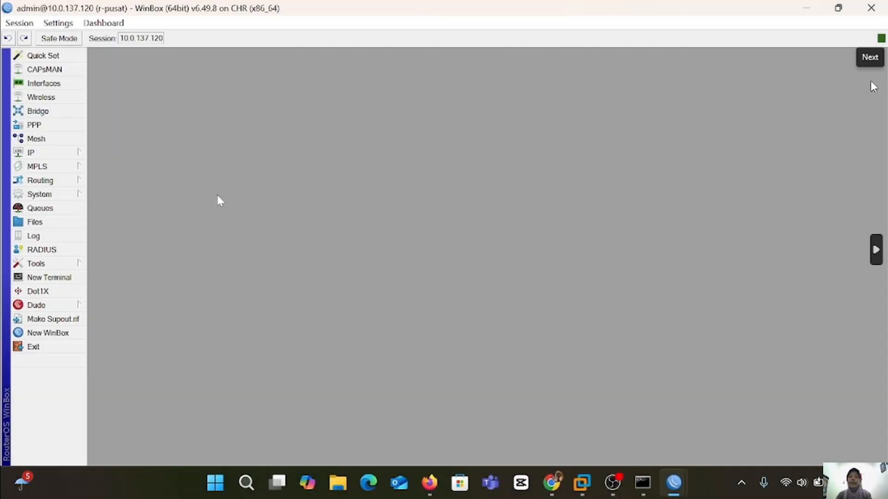
On r-pusat, create a new EoIP tunnel named eoip-tunnel1-to-cabang.
left_click(50, 153)
left_click(46, 84)
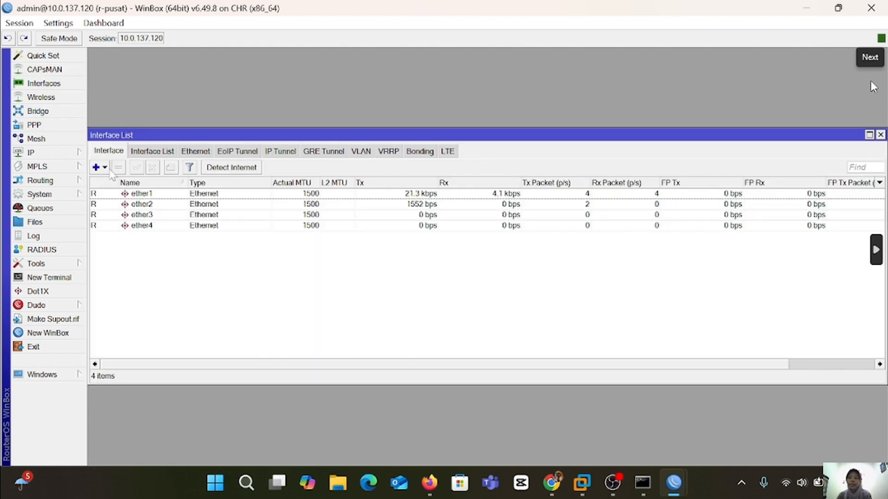
left_click(238, 151)
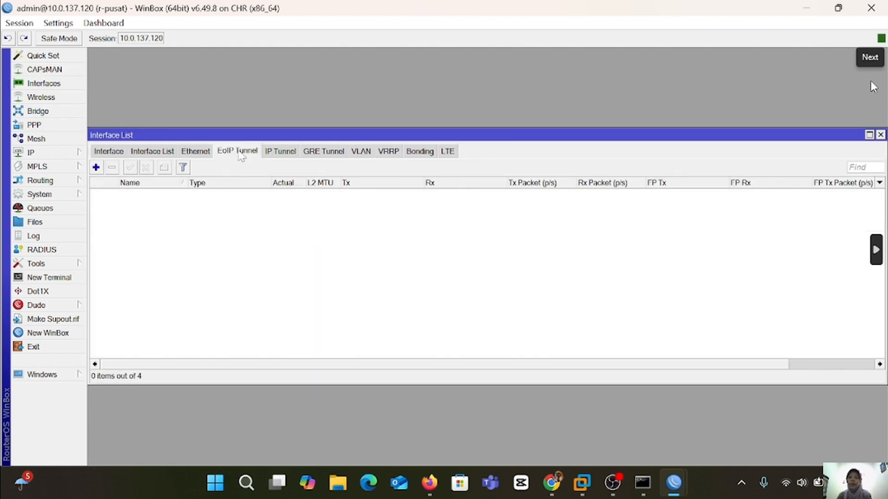
left_click(96, 168)
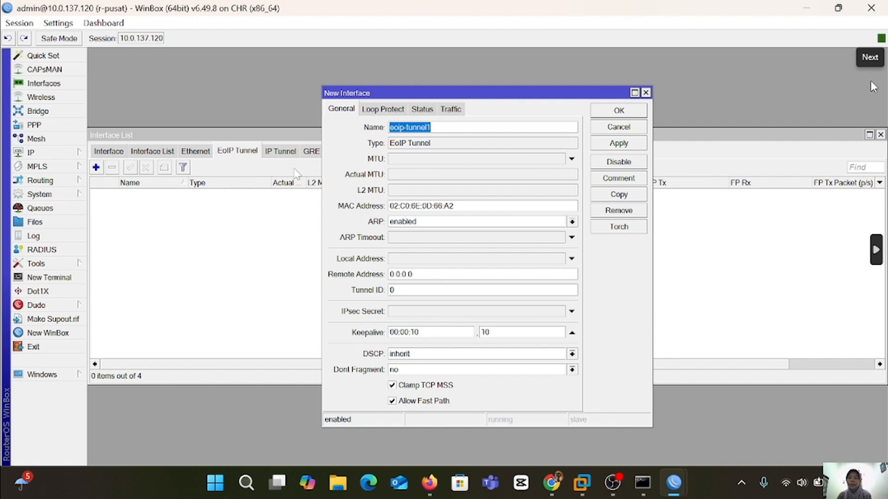
key("End")
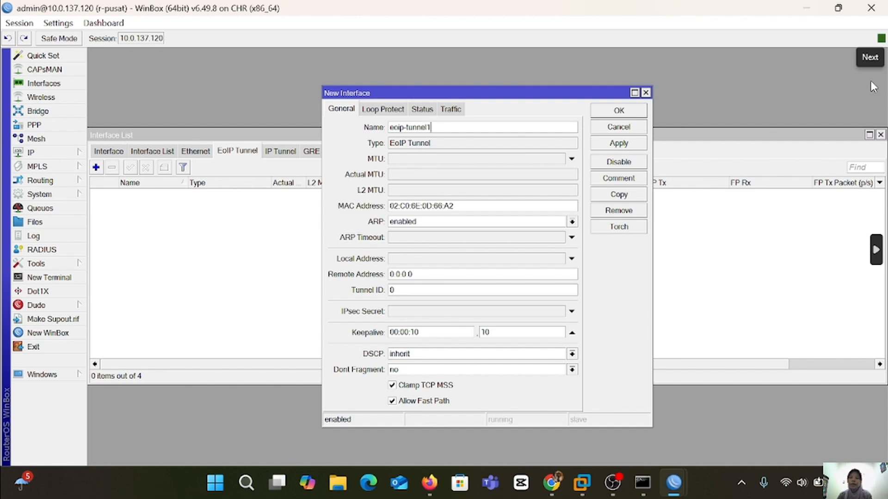
type("-to-cabang")
Give the tunnel remote address 10.0.137.121 and tunnel ID 100, and save it.
left_click(412, 274)
key("BackSpace")
key("BackSpace")
key("BackSpace")
key("BackSpace")
key("BackSpace")
key("BackSpace")
key("BackSpace")
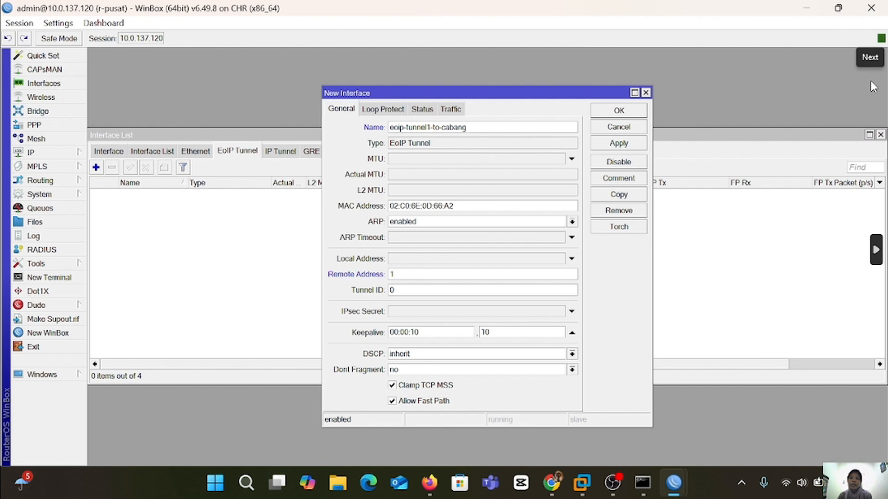
type("10.0.137.121")
key("Tab")
type("100")
left_click(638, 145)
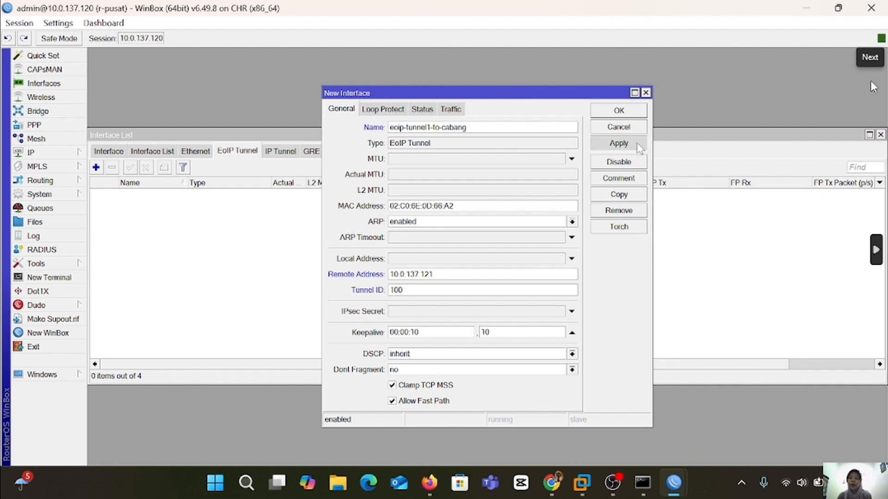
left_click(628, 110)
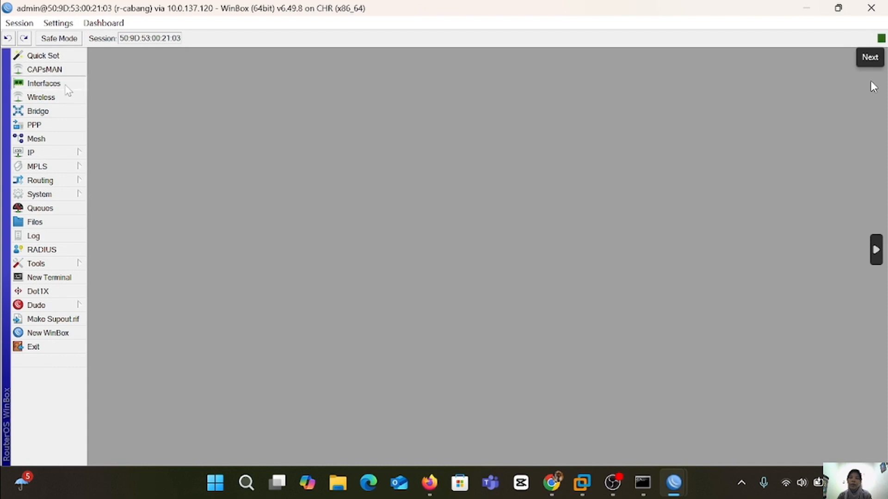
On r-cabang, create a new EoIP tunnel named eoip-tunnel-to-pusat.
left_click(44, 83)
left_click(237, 151)
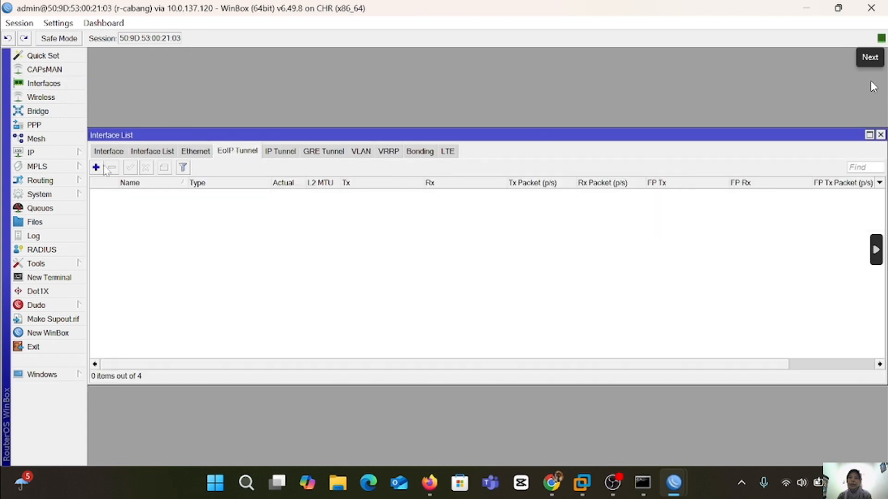
left_click(96, 167)
key("Right")
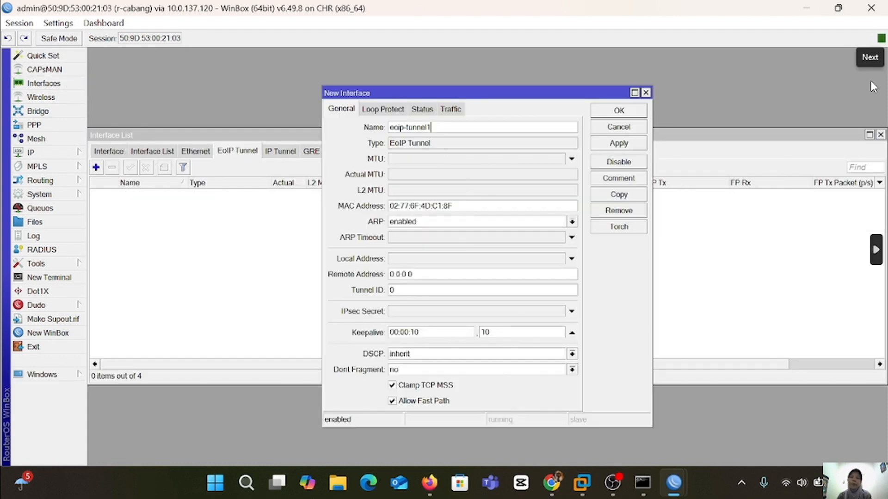
key("BackSpace")
type("-to-pusat")
Give the tunnel remote address 10.0.137.120 and tunnel ID 100, and save it.
left_click(455, 273)
key("BackSpace")
key("BackSpace")
key("BackSpace")
key("BackSpace")
key("BackSpace")
key("BackSpace")
key("BackSpace")
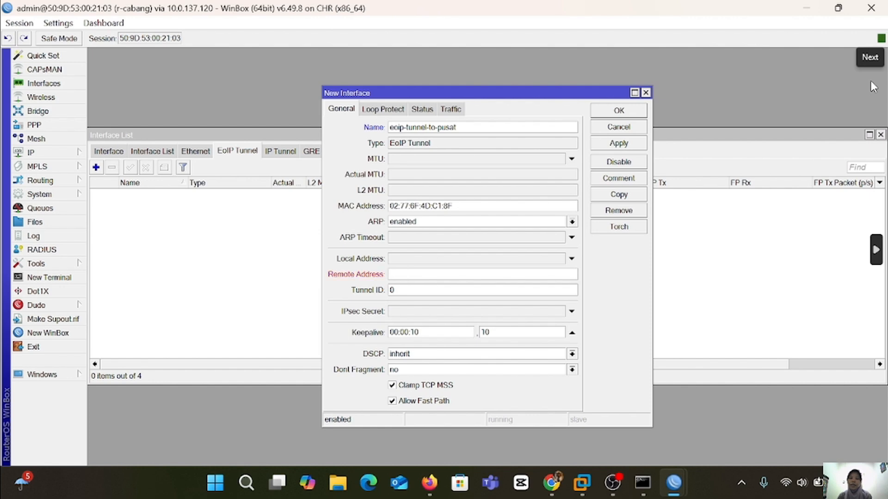
type("10.0.12")
key("BackSpace")
key("BackSpace")
key("BackSpace")
key("BackSpace")
key("BackSpace")
key("BackSpace")
type(".0.137.120")
key("Tab")
type("1000")
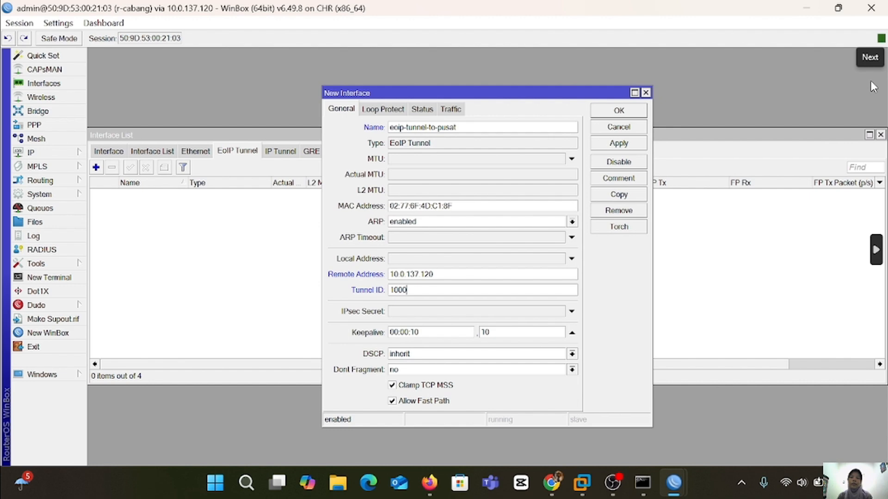
key("BackSpace")
left_click(619, 144)
left_click(626, 110)
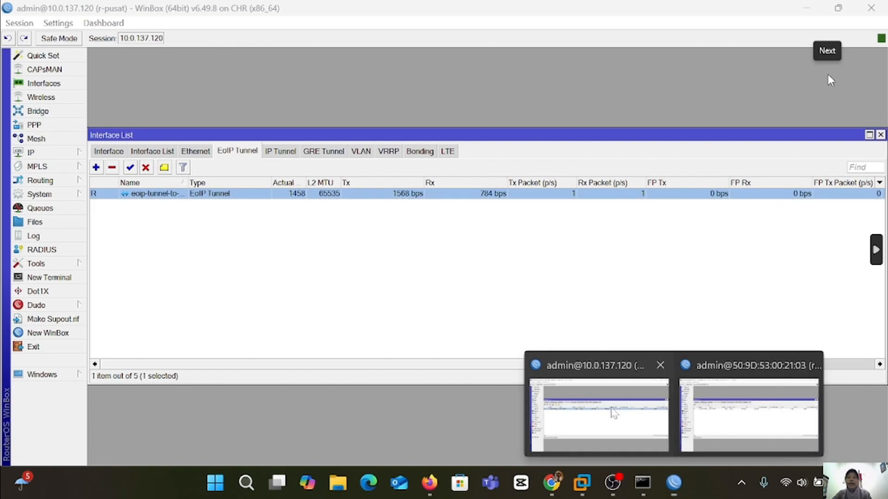
On r-pusat, create a new bridge named bridge-to-EOIP.
left_click(613, 412)
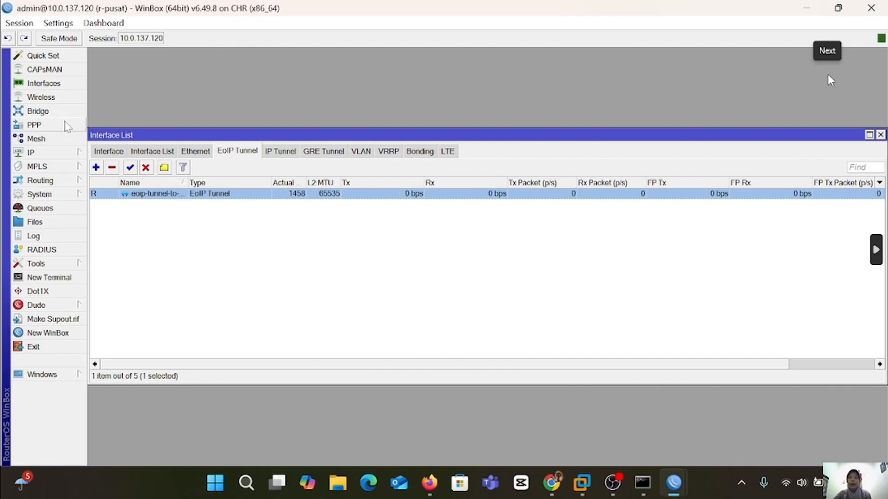
left_click(37, 111)
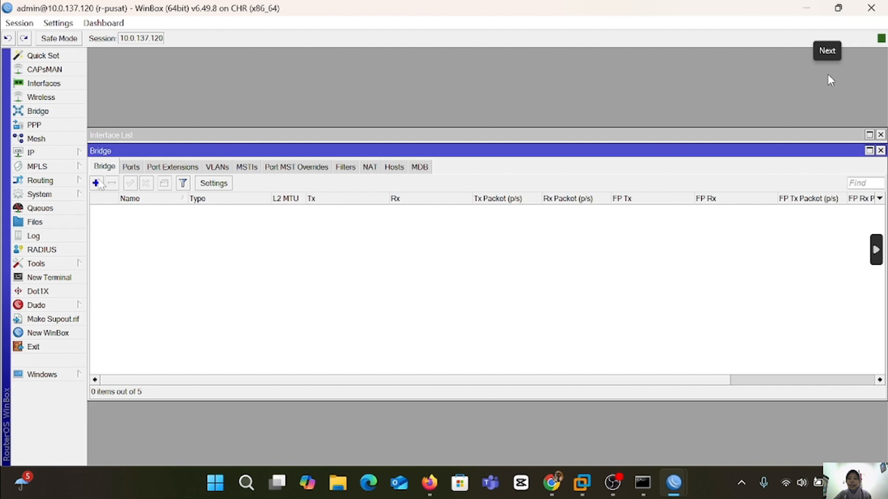
left_click(97, 183)
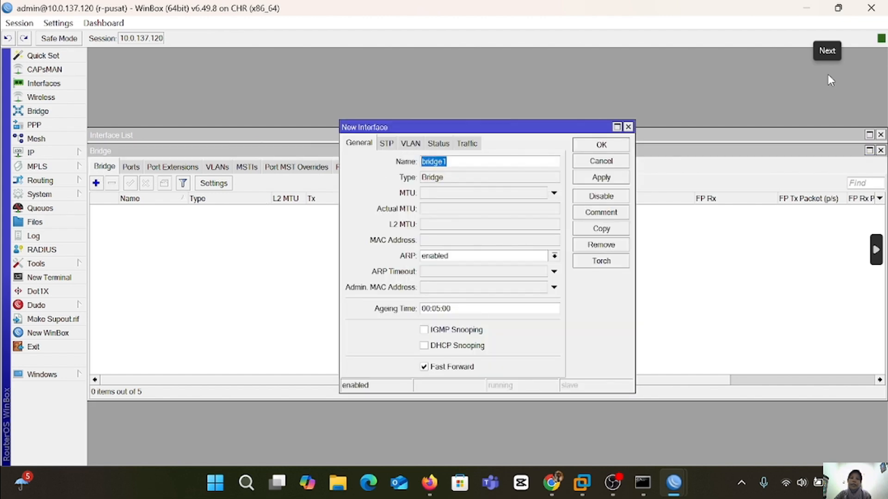
left_click(448, 161)
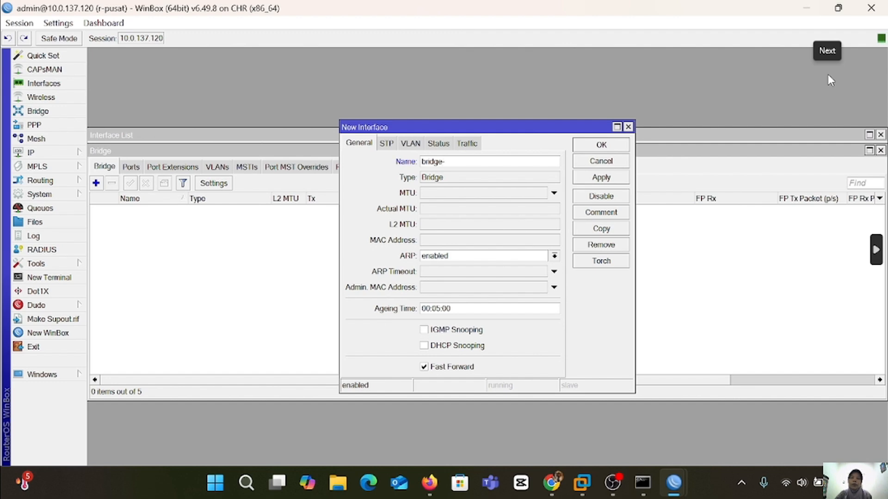
type("amga")
key("BackSpace")
key("BackSpace")
key("BackSpace")
key("BackSpace")
key("BackSpace")
type("-to-EOIP")
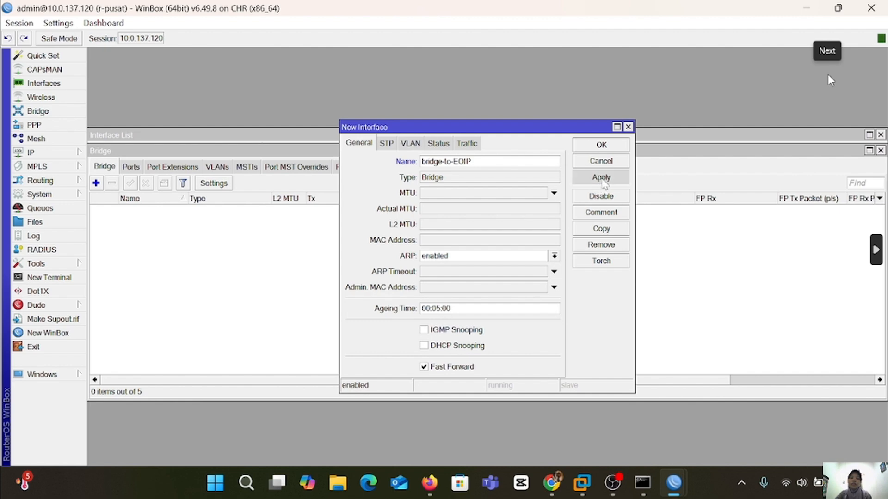
left_click(601, 177)
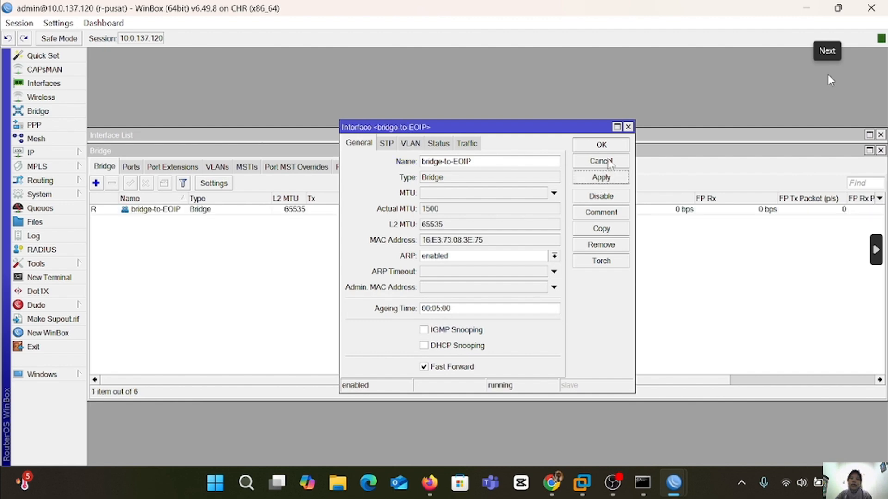
left_click(601, 145)
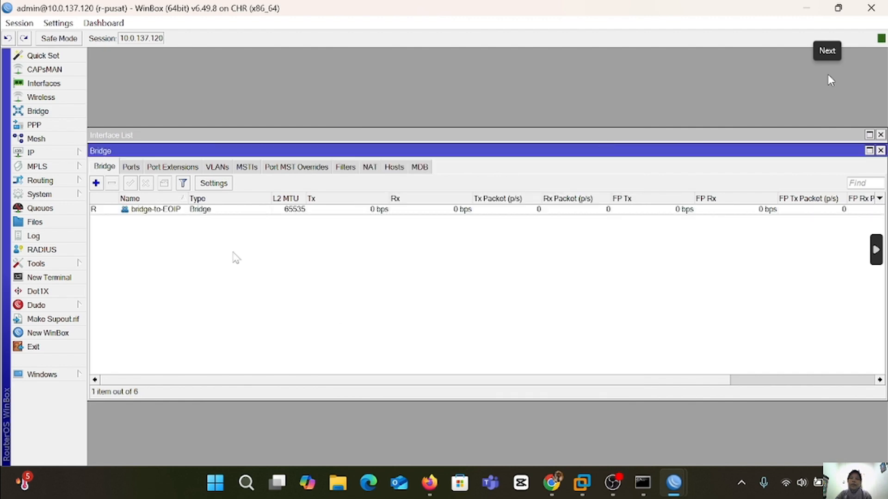
Add ether2 as a port of r-pusat's bridge-to-EOIP.
left_click(131, 166)
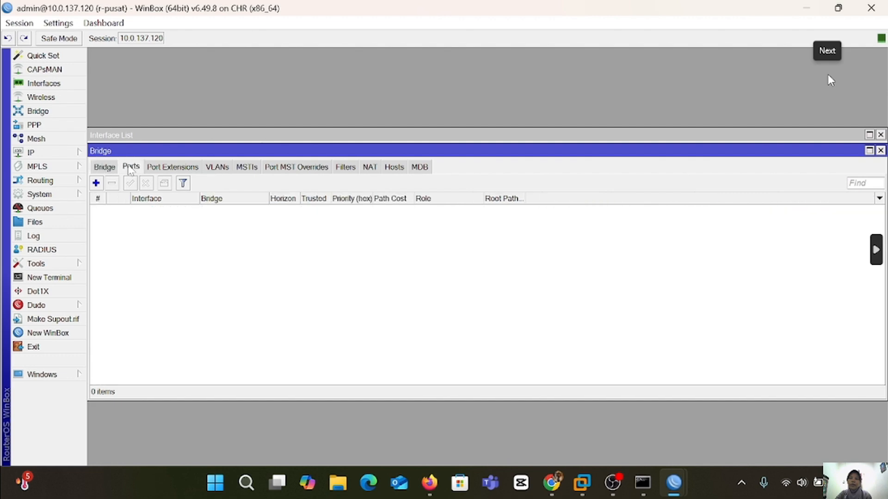
left_click(96, 183)
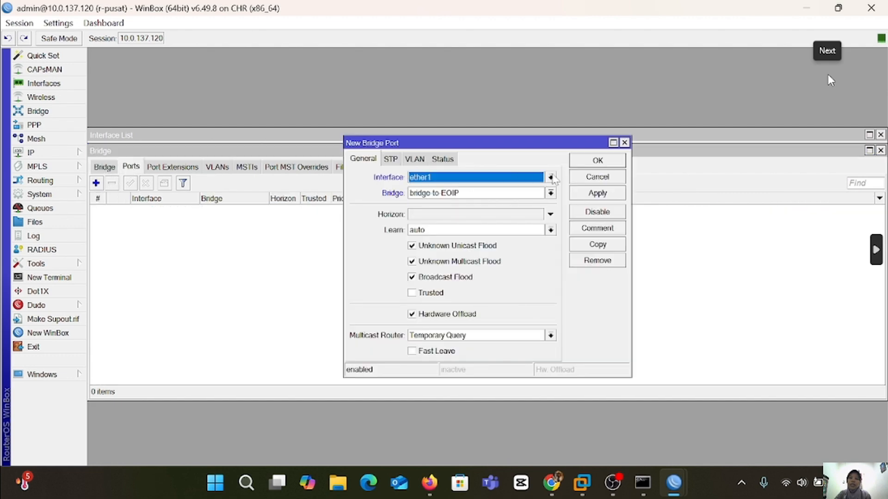
left_click(550, 177)
left_click(507, 226)
left_click(597, 193)
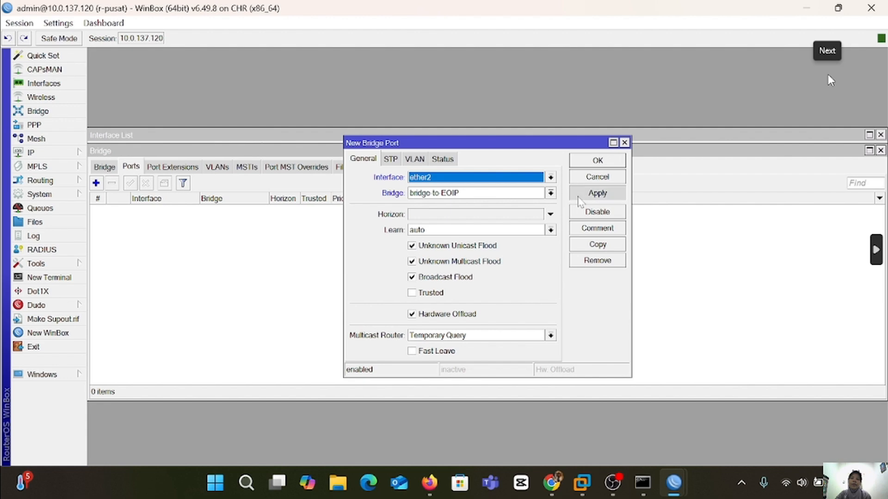
left_click(597, 161)
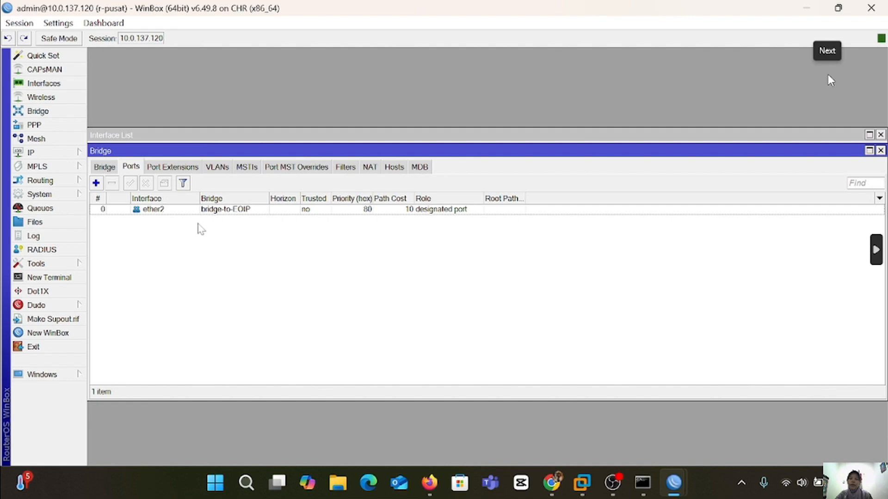
Add eoip-tunnel-to-cabang as a second bridge port, then bring up the r-cabang session.
left_click(96, 183)
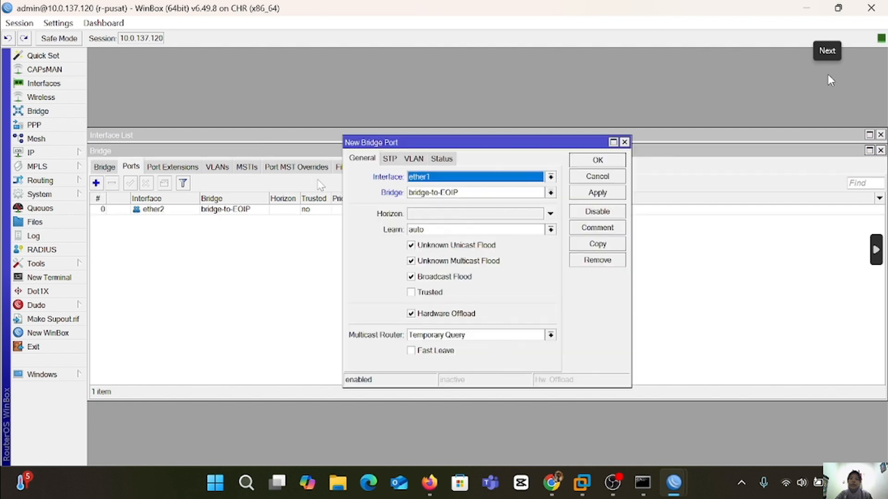
left_click(553, 177)
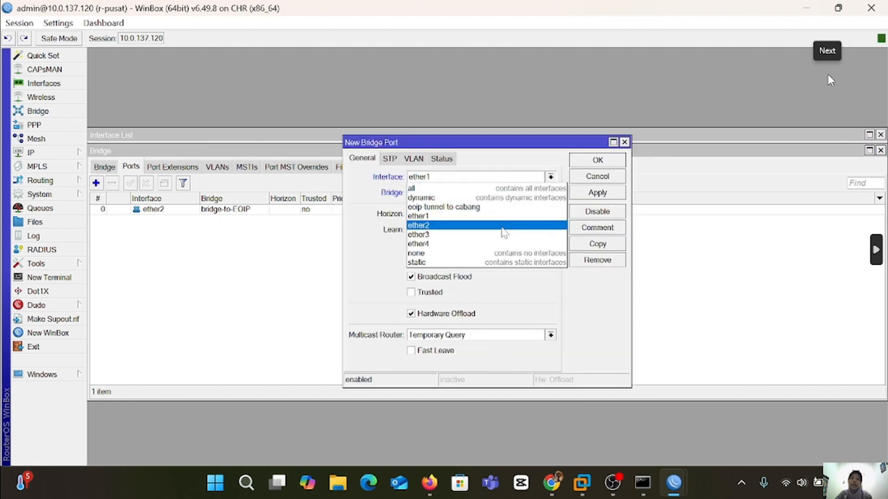
left_click(500, 235)
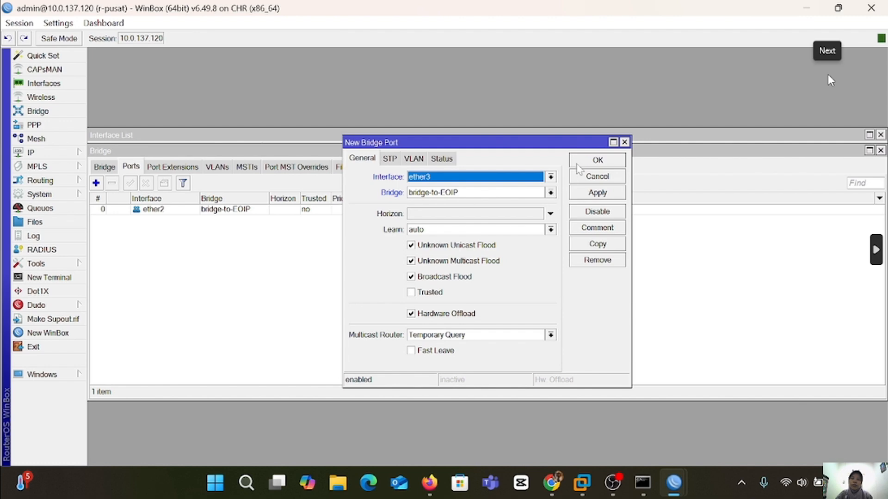
left_click(550, 177)
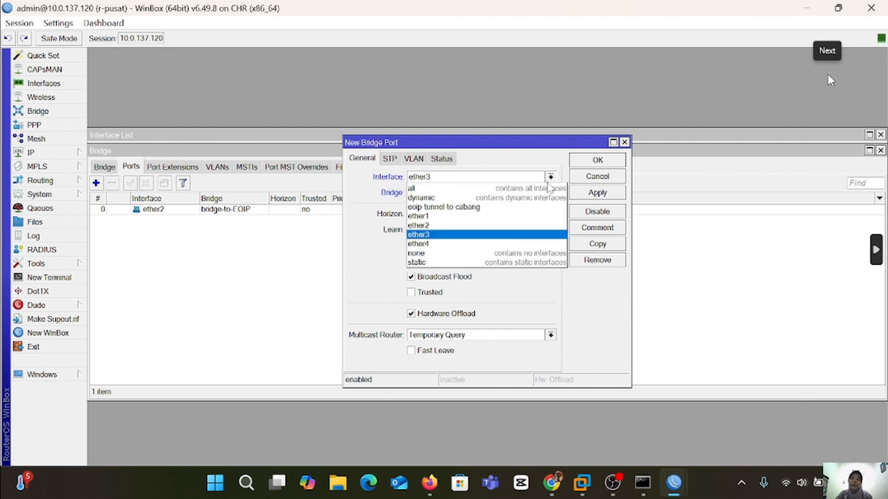
left_click(527, 207)
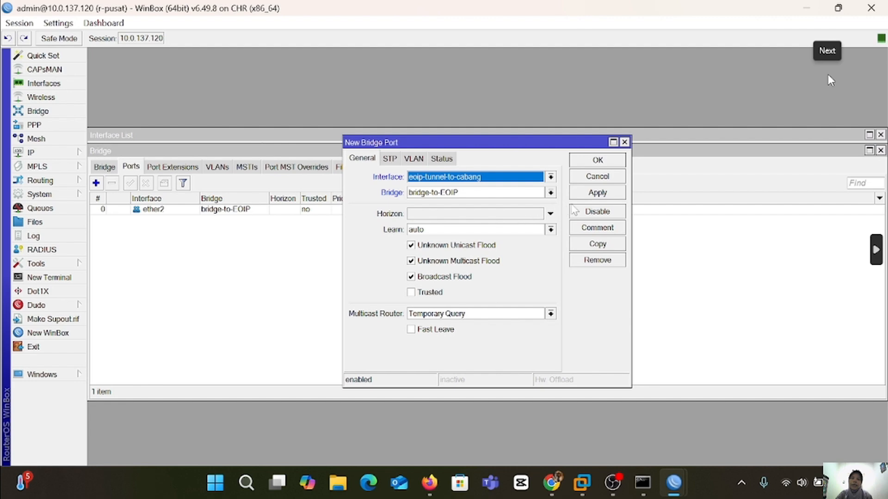
left_click(596, 192)
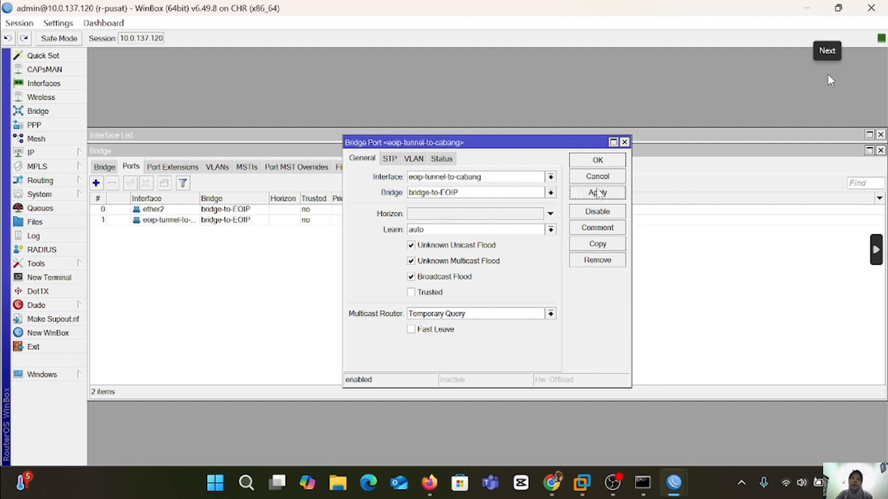
left_click(598, 161)
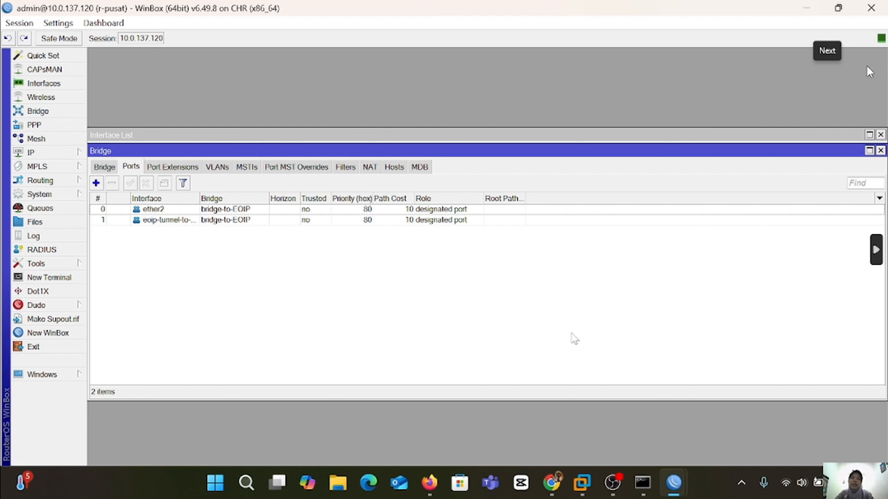
left_click(753, 409)
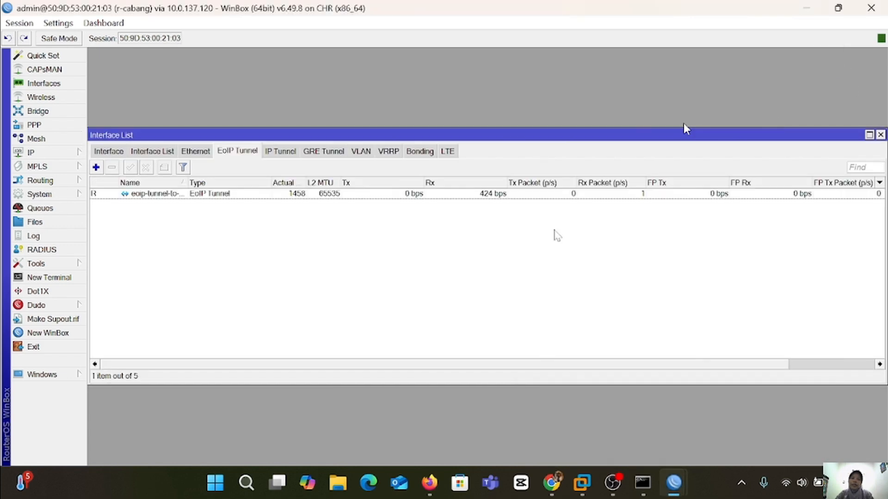
Create the bridge-to-EOIP bridge on r-cabang.
left_click(38, 111)
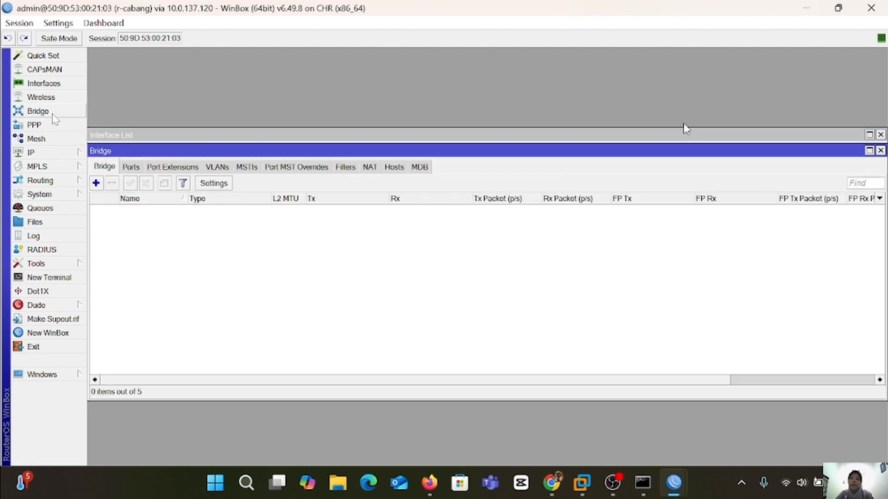
left_click(96, 183)
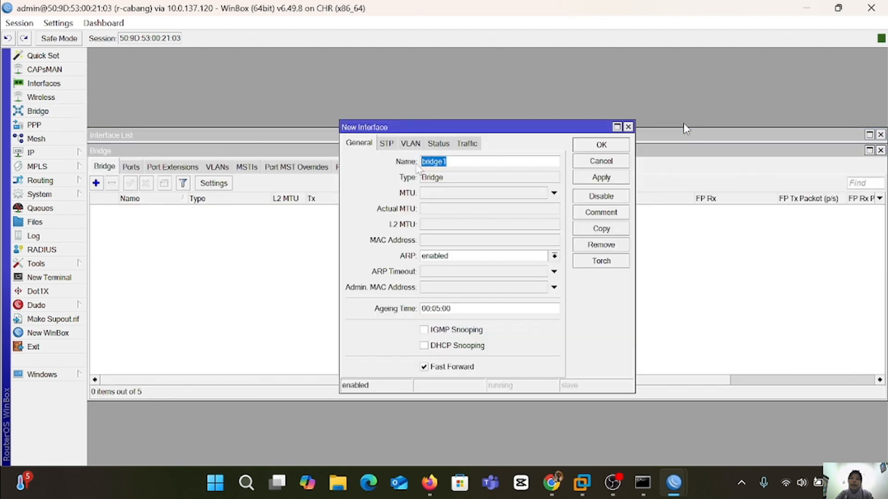
key("End")
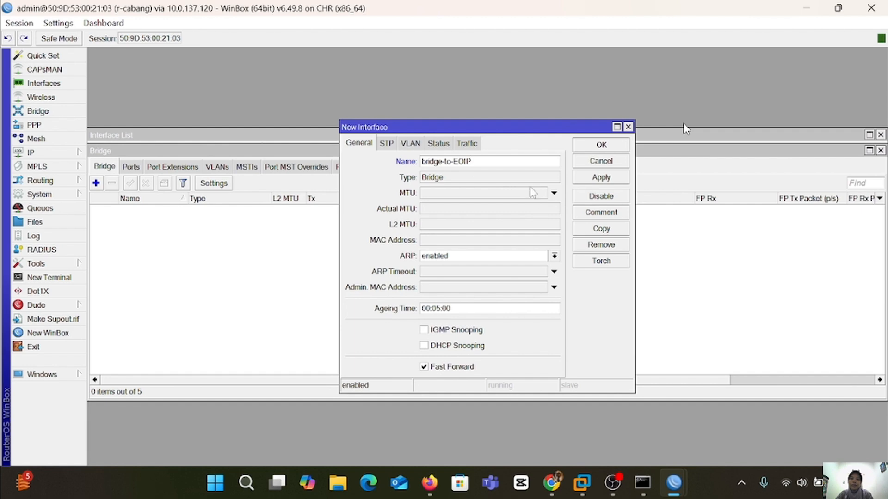
left_click(601, 178)
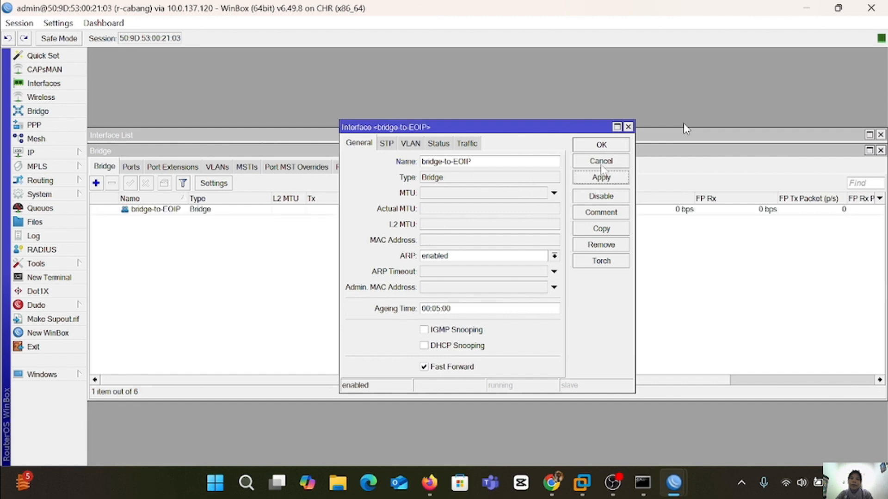
left_click(601, 145)
Add ether2 and eoip-tunnel-to-pusat as ports of r-cabang's bridge-to-EOIP.
left_click(131, 167)
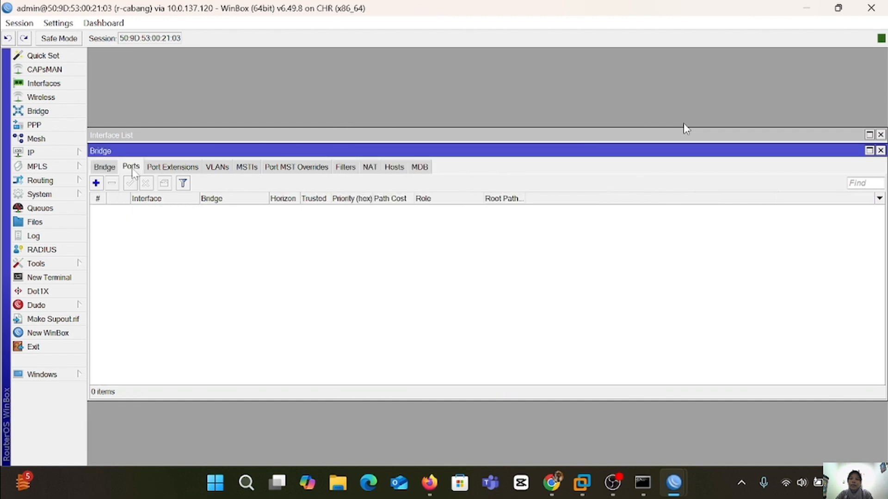
left_click(96, 183)
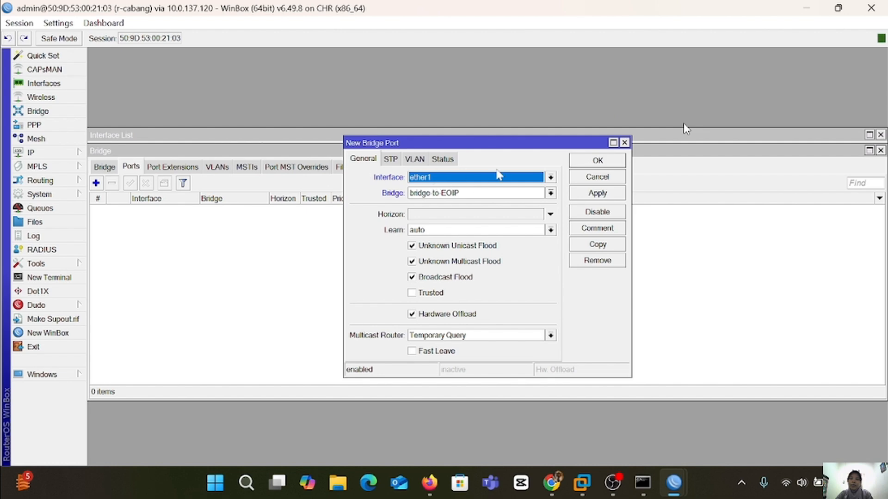
left_click(550, 178)
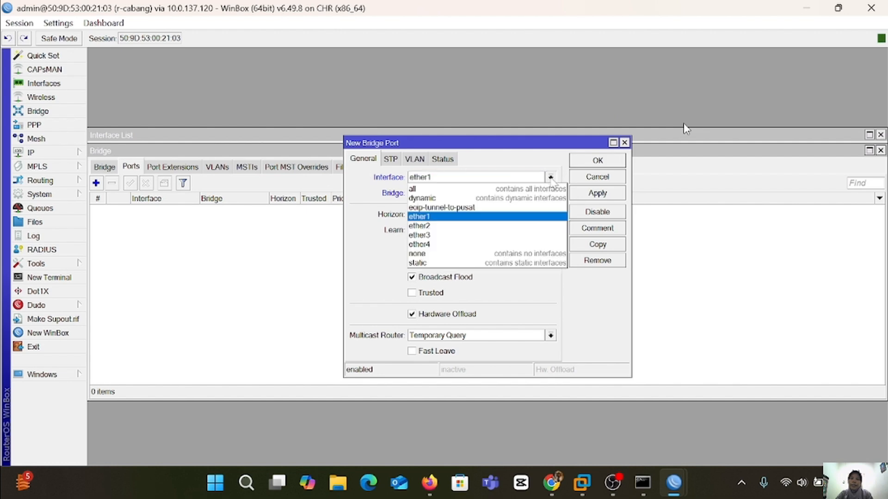
left_click(509, 226)
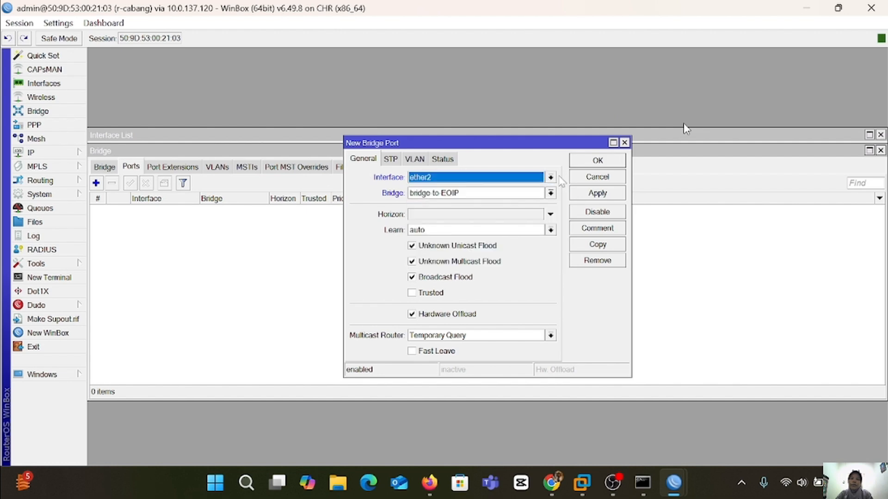
left_click(614, 194)
left_click(605, 159)
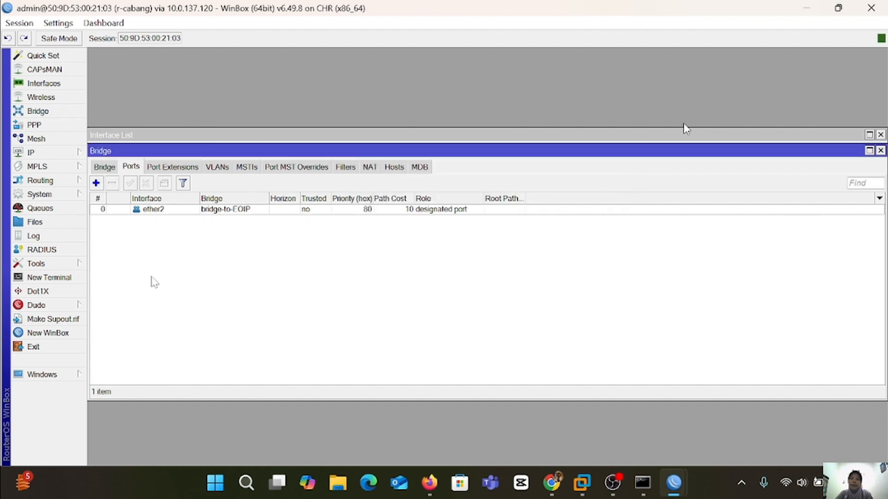
left_click(97, 183)
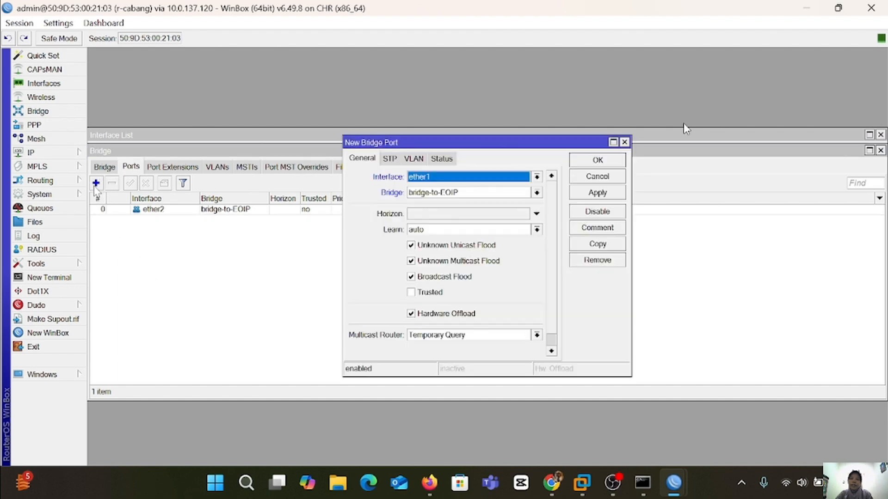
left_click(536, 177)
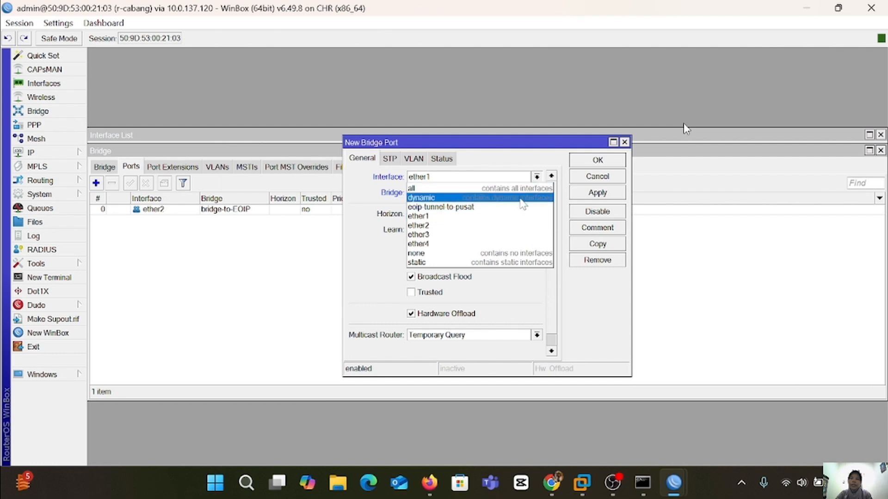
left_click(517, 208)
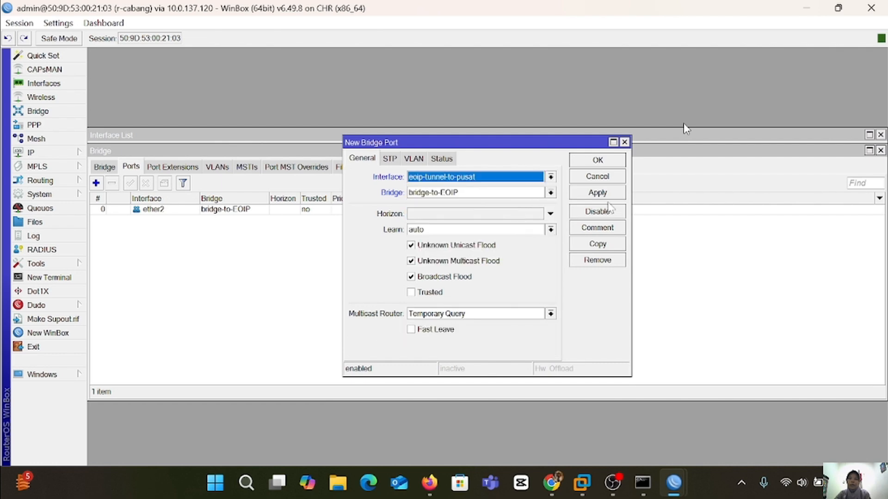
left_click(598, 193)
left_click(596, 160)
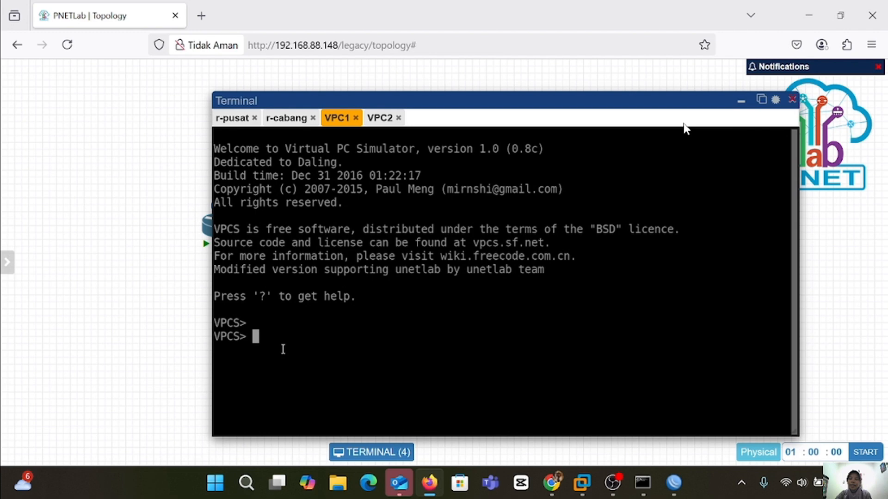
Assign VPC1 192.168.2.6/24 and VPC2 192.168.2.7/24 in their consoles.
type("ip 192.168.")
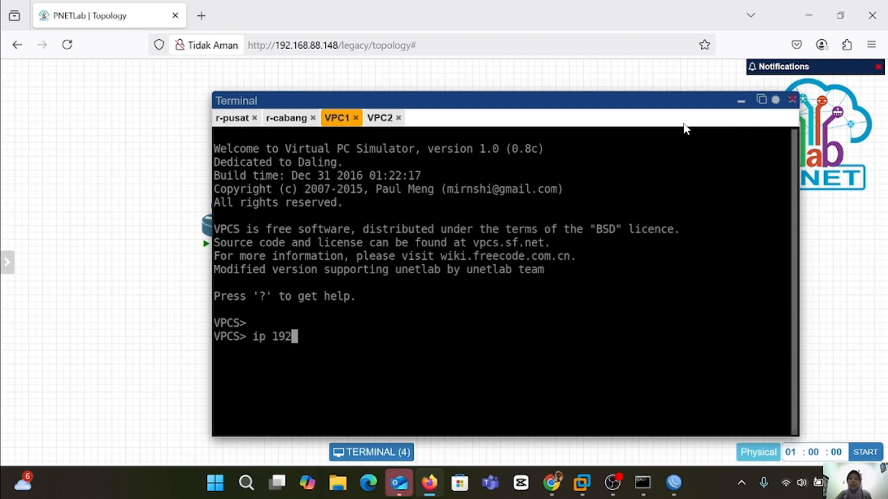
type("2.")
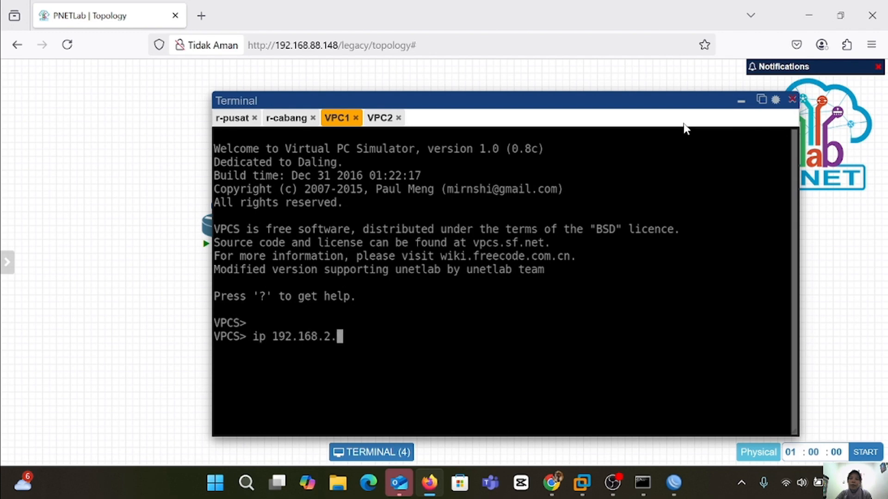
type("6/24")
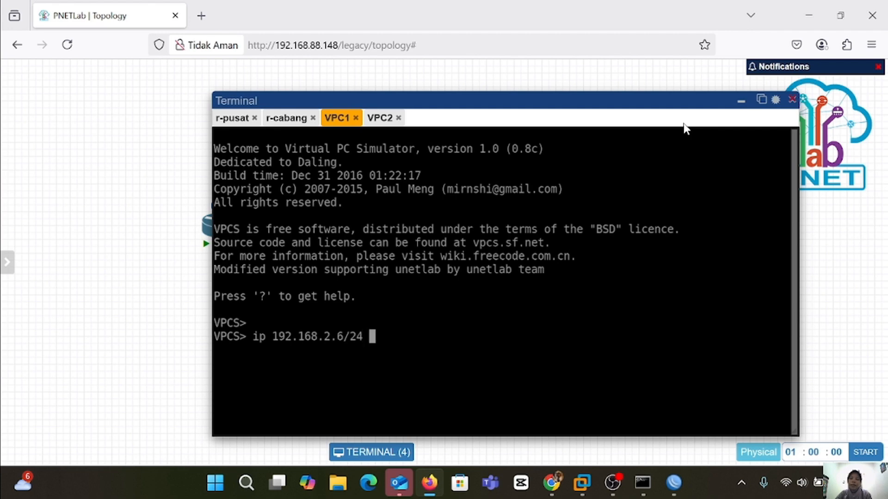
key("Return")
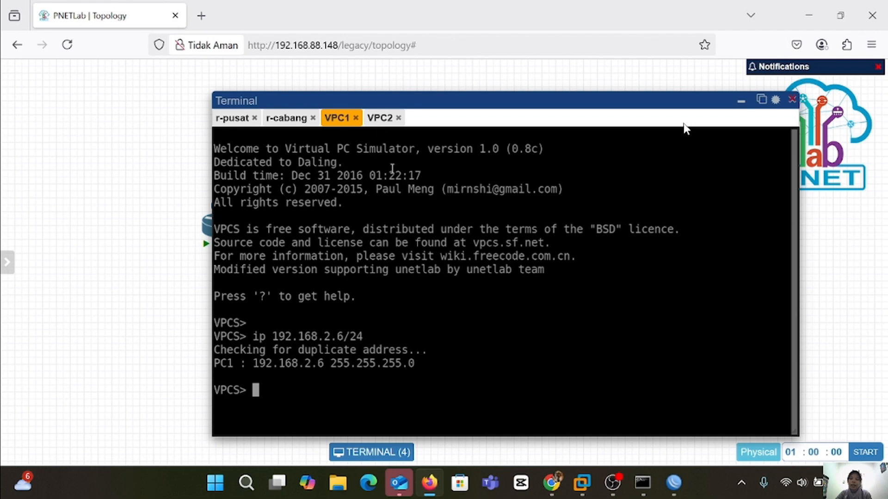
left_click(380, 118)
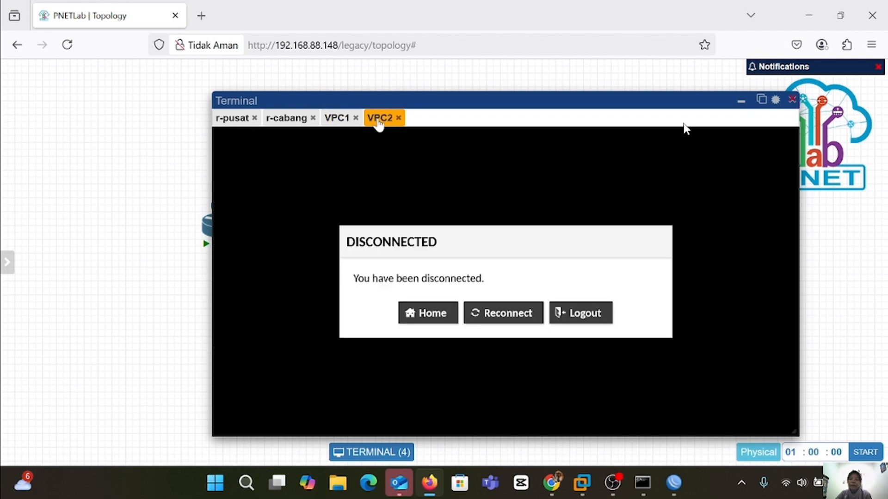
left_click(524, 313)
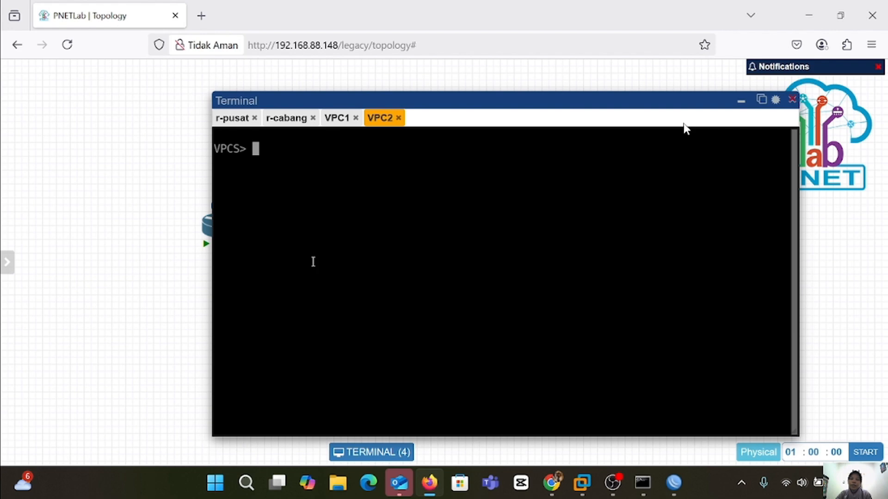
key("Return")
type("ip ")
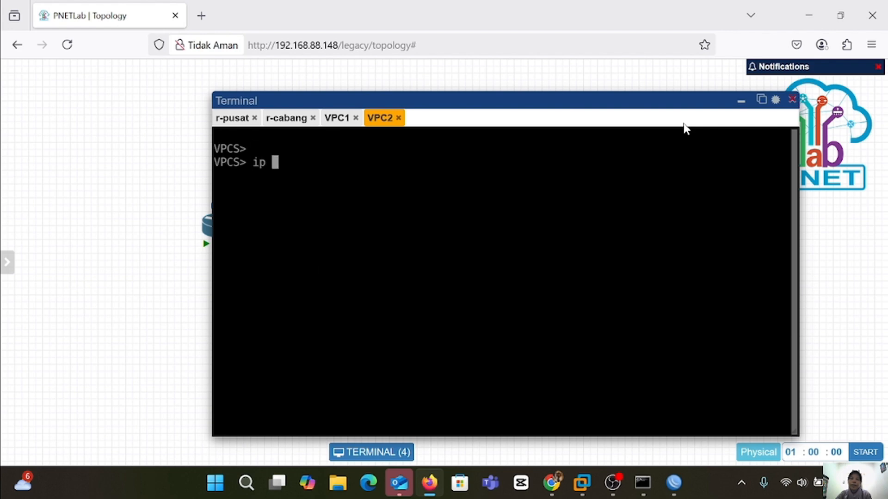
type("192.168")
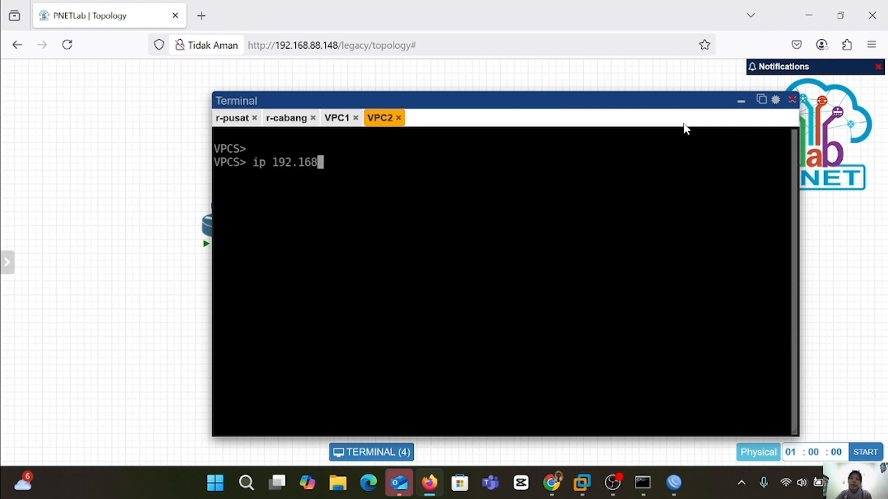
type(".2.7/24")
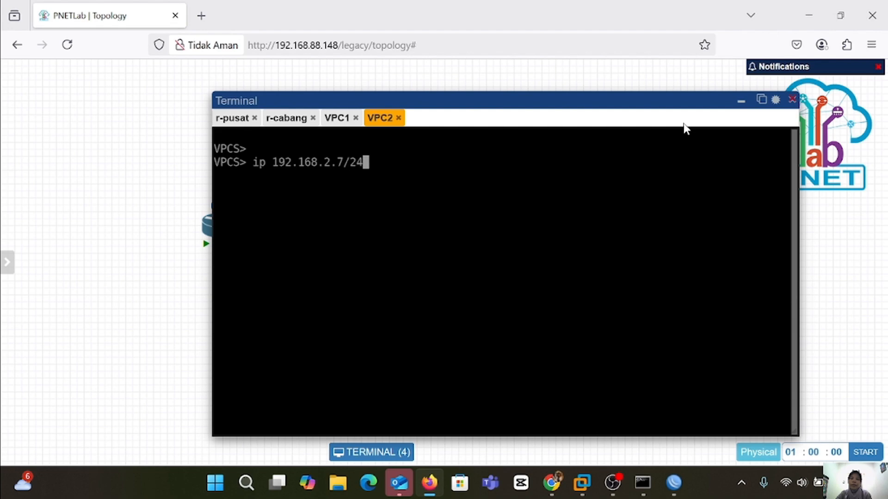
key("Return")
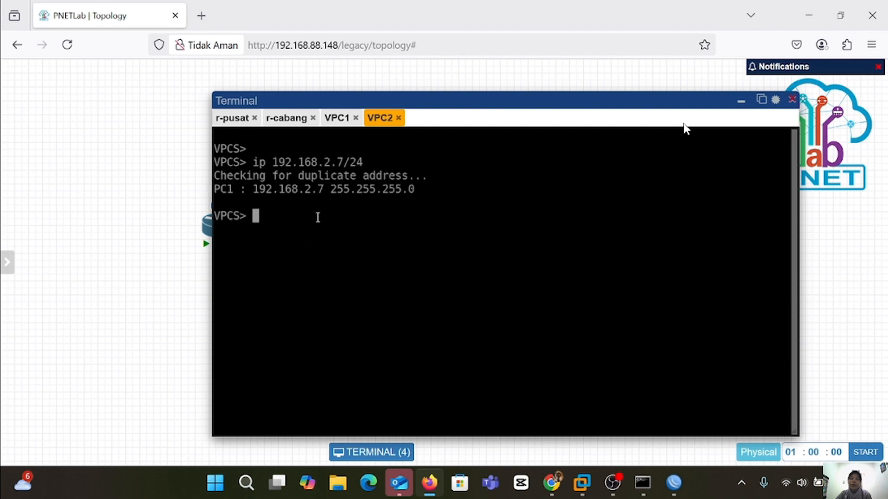
Ping 192.168.2.7 from VPC1 to confirm the bridged link.
left_click(336, 117)
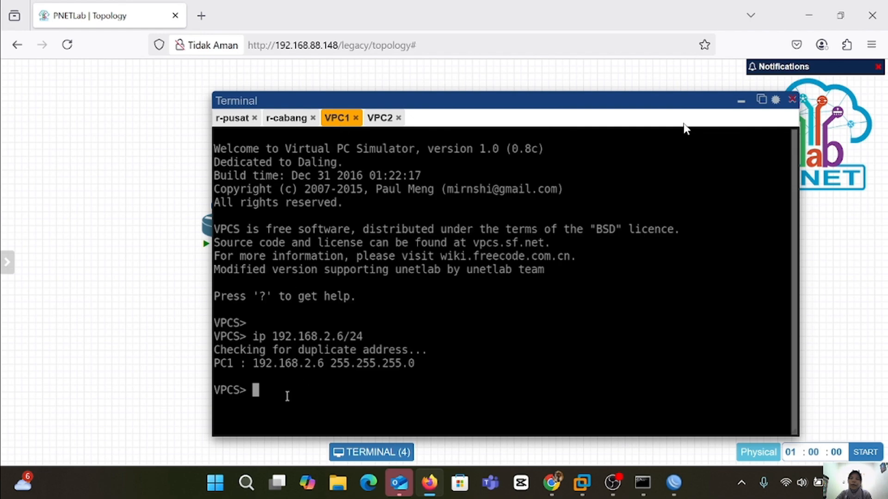
type("ping 19")
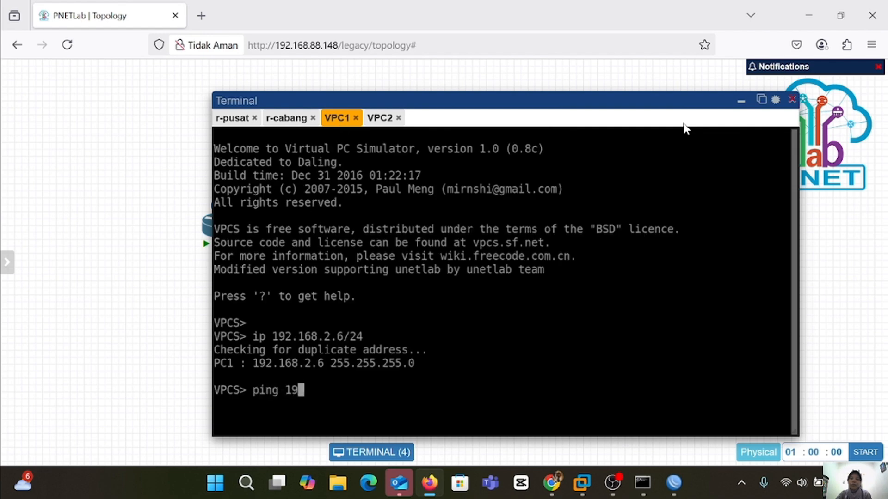
type("2.168.")
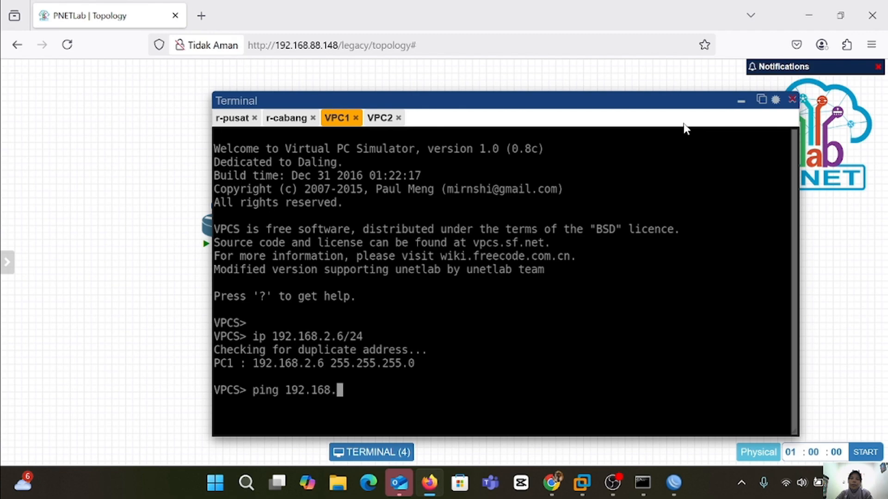
type("2.7")
key("Return")
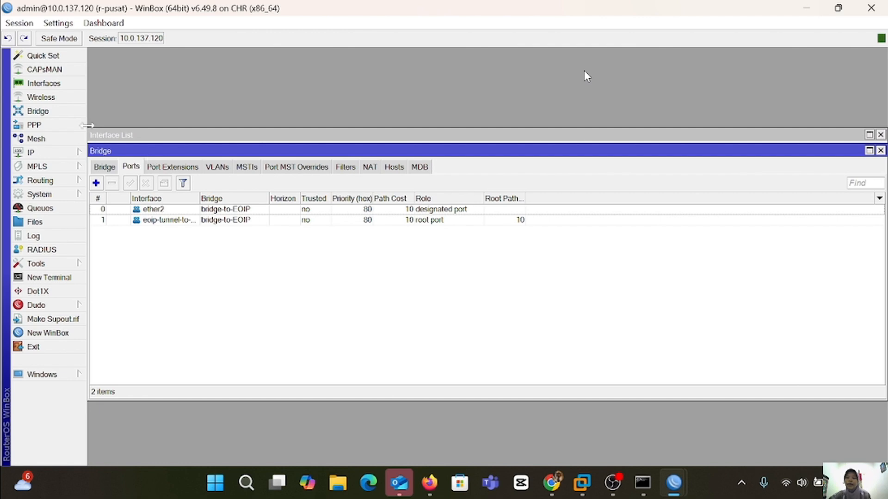
Add address 192.168.2.1/24 on bridge-to-EOIP to r-pusat's IP address list.
left_click(46, 153)
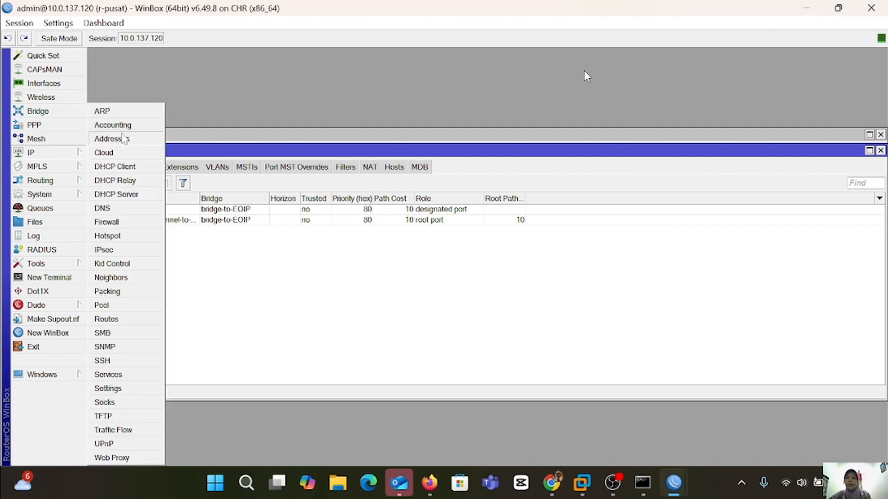
left_click(125, 141)
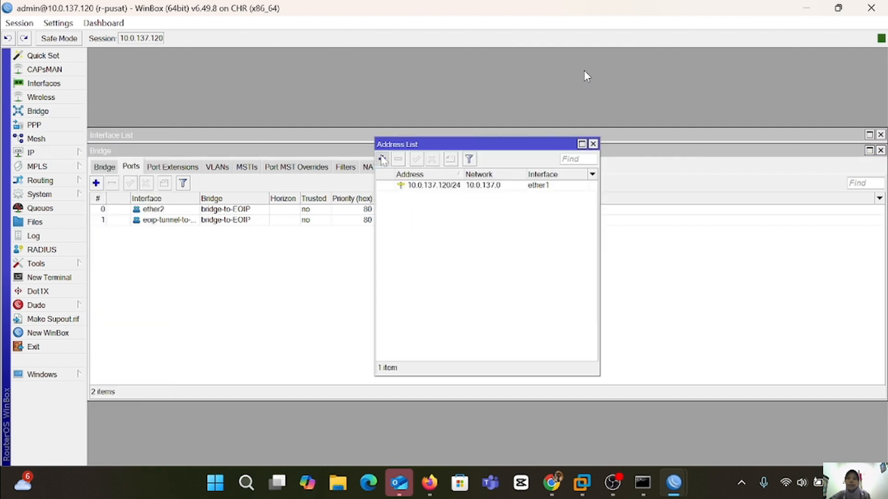
left_click(382, 159)
key("BackSpace")
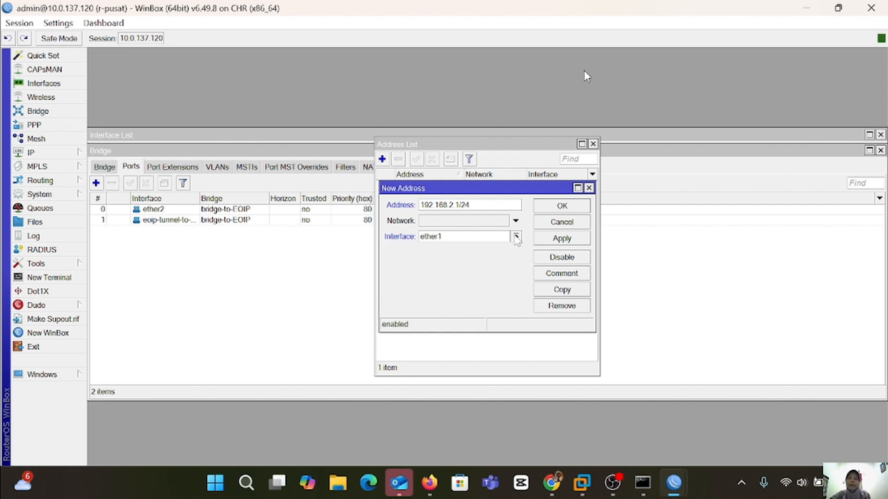
left_click(516, 237)
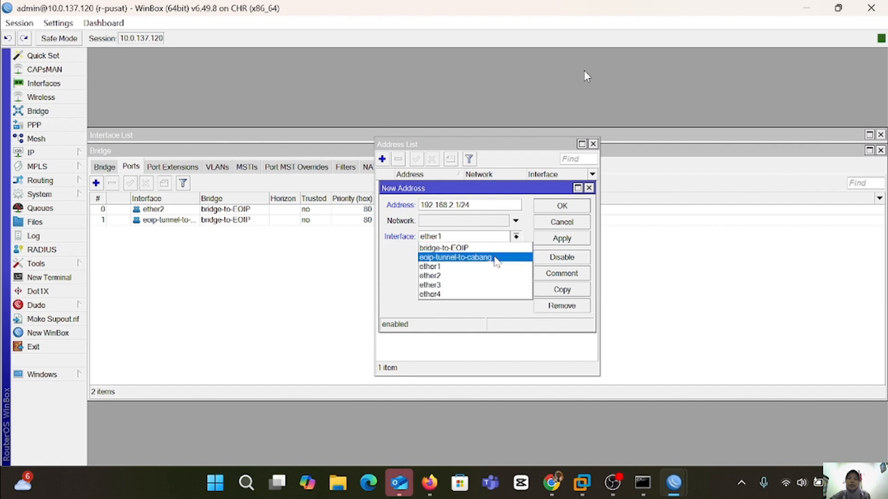
left_click(496, 262)
left_click(516, 236)
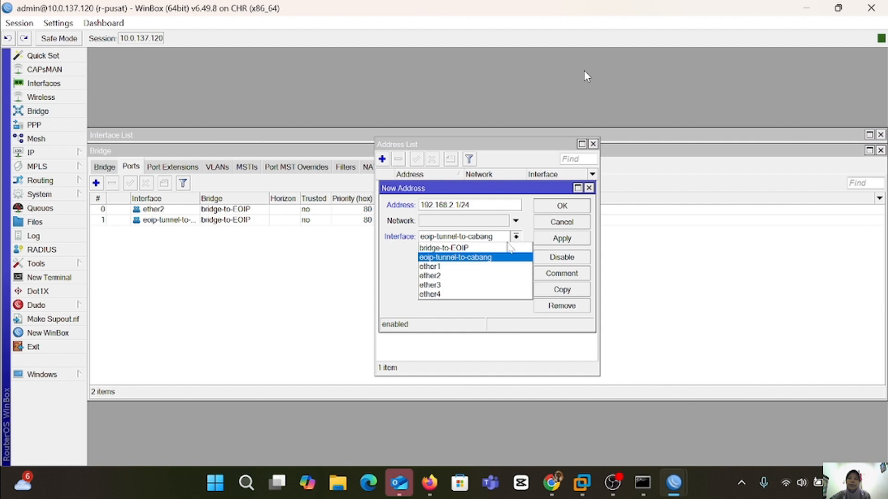
left_click(490, 257)
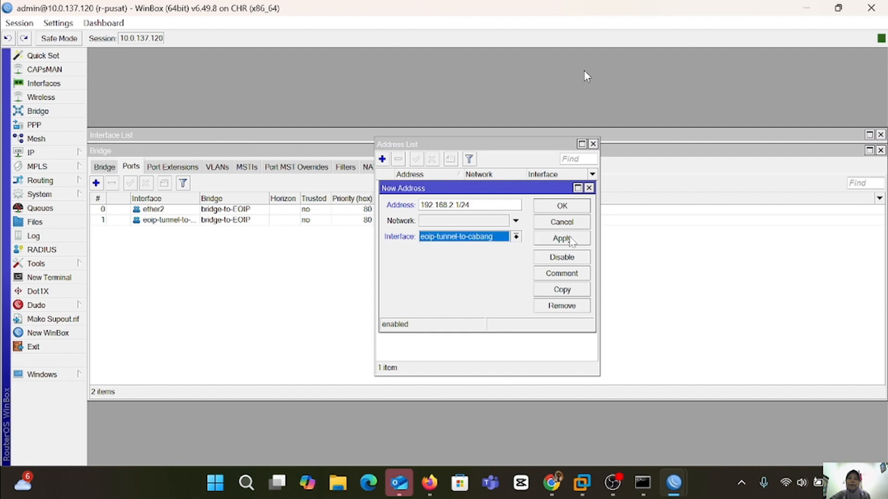
left_click(516, 236)
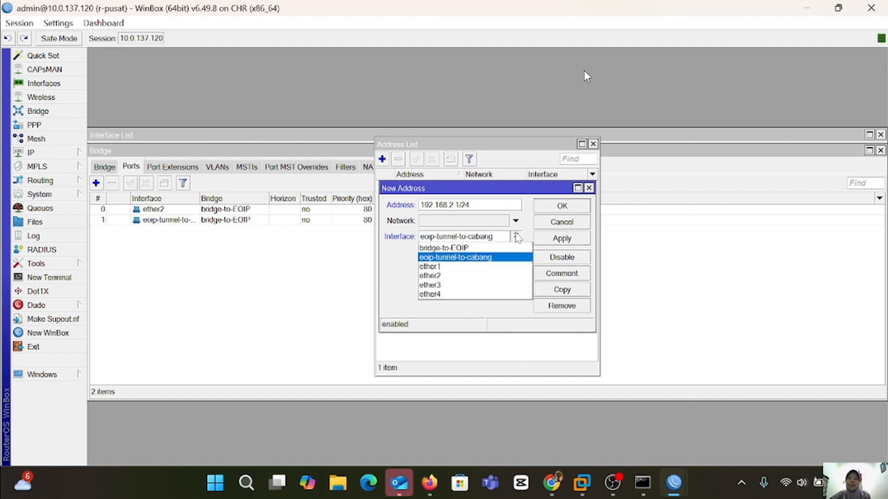
left_click(485, 250)
left_click(567, 239)
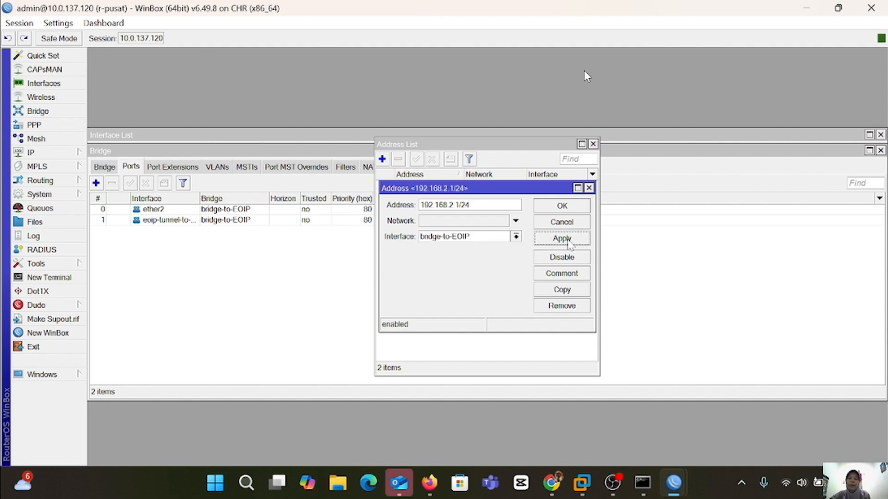
left_click(573, 209)
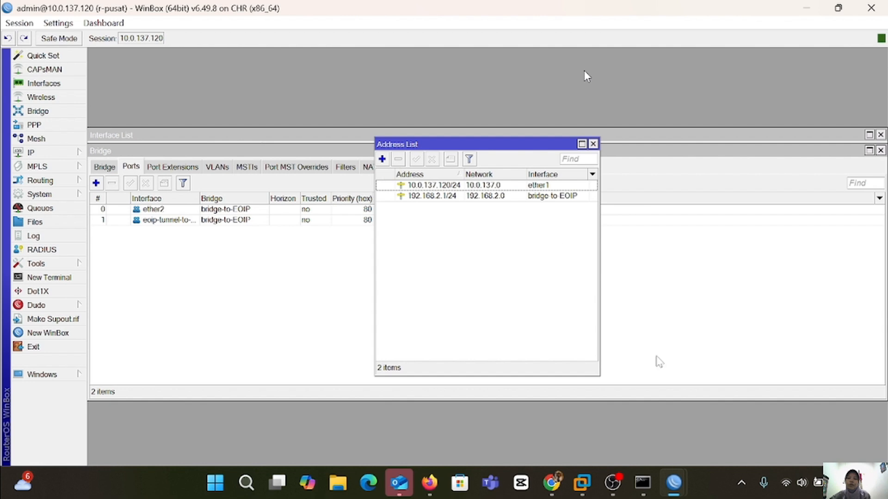
Add address 192.168.2.2/24 on bridge-to-EOIP to r-cabang's IP address list.
mouse_move(675, 482)
left_click(748, 411)
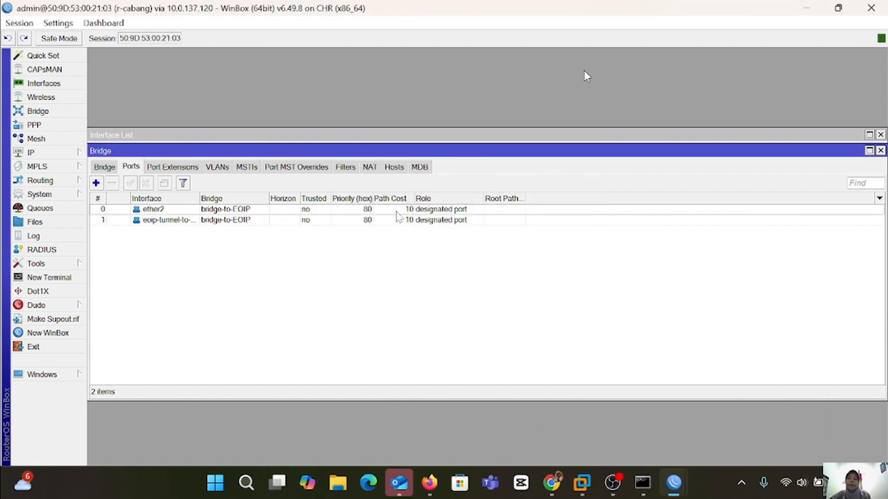
left_click(47, 154)
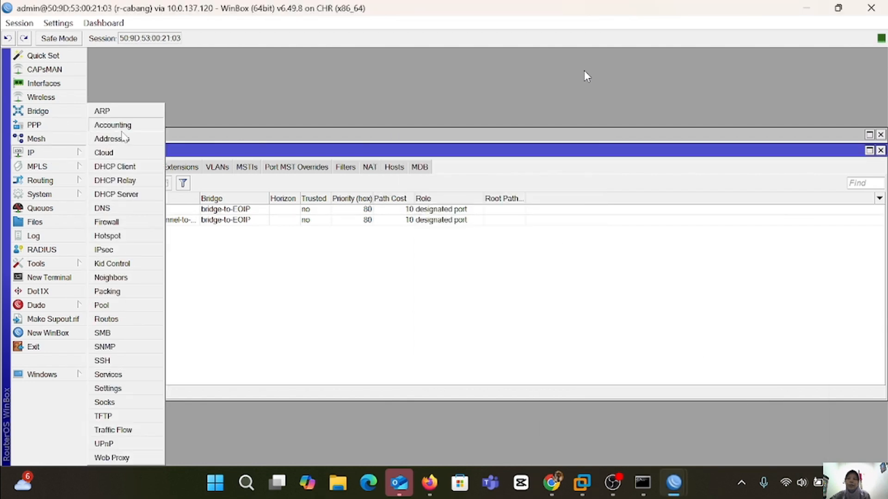
left_click(112, 139)
left_click(382, 159)
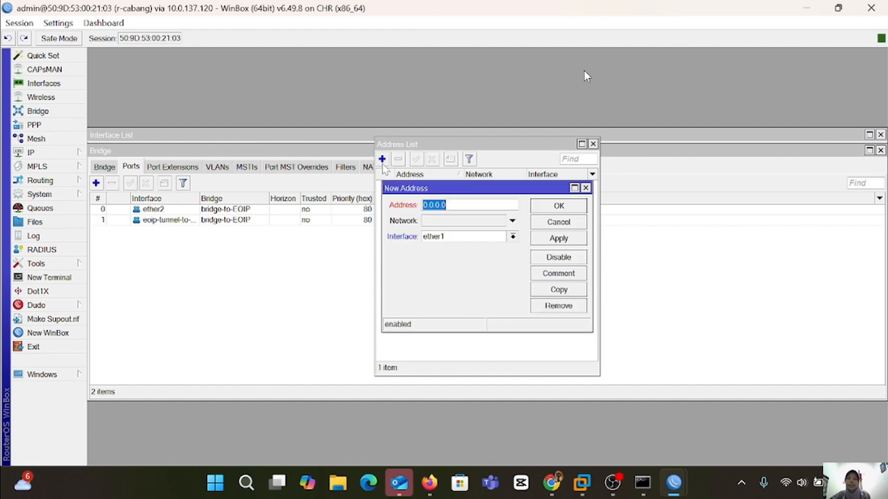
key("BackSpace")
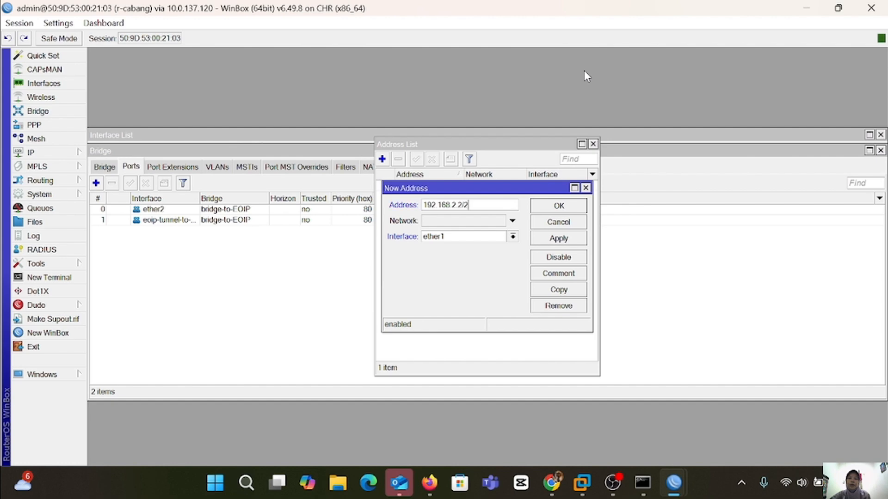
left_click(512, 236)
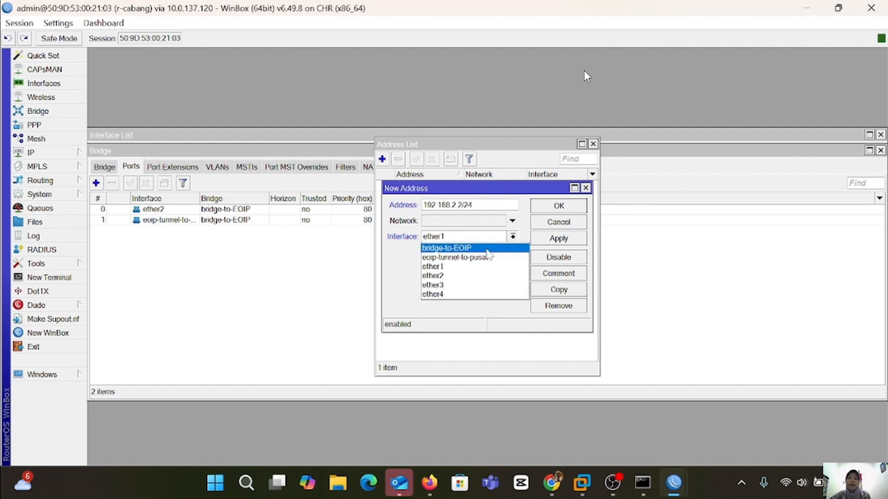
left_click(486, 248)
left_click(565, 240)
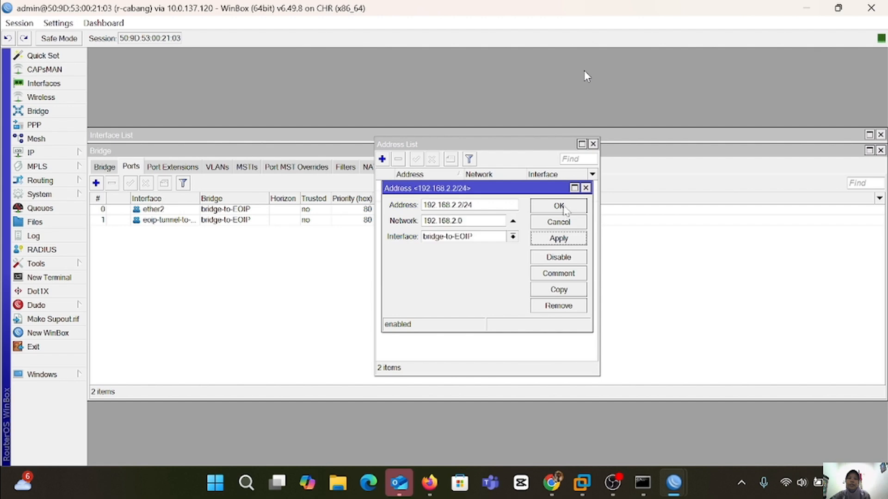
left_click(562, 207)
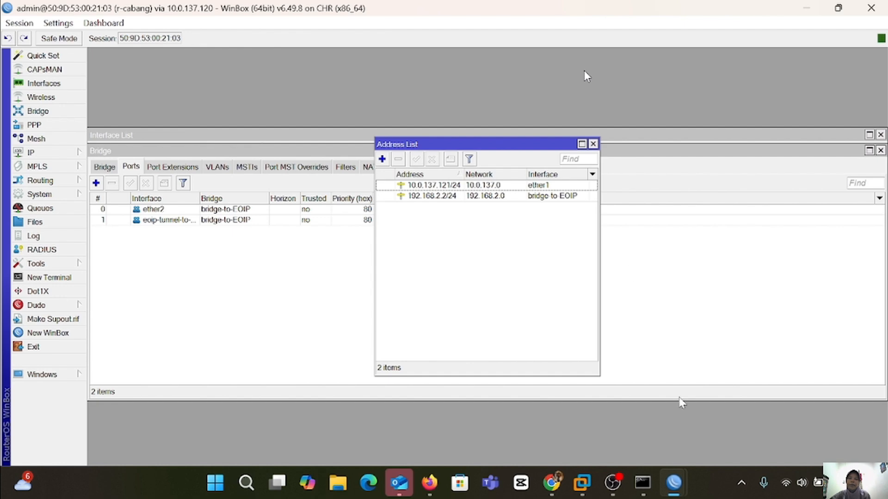
Ping 192.168.2.1 from VPC1, then stop the ping.
left_click(437, 484)
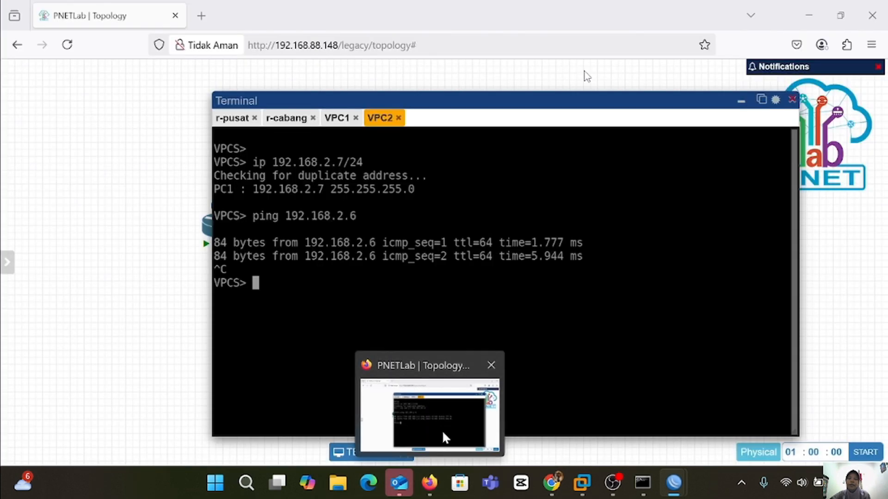
left_click(336, 118)
type("pi")
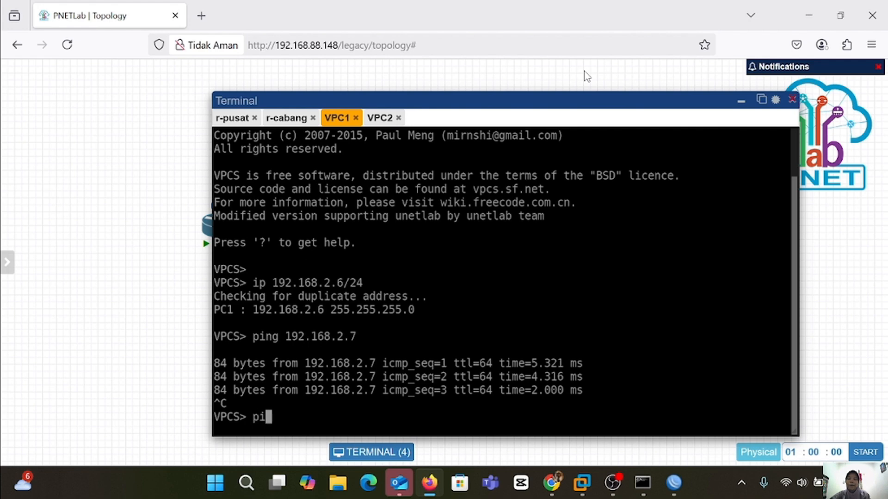
type("ng 192.")
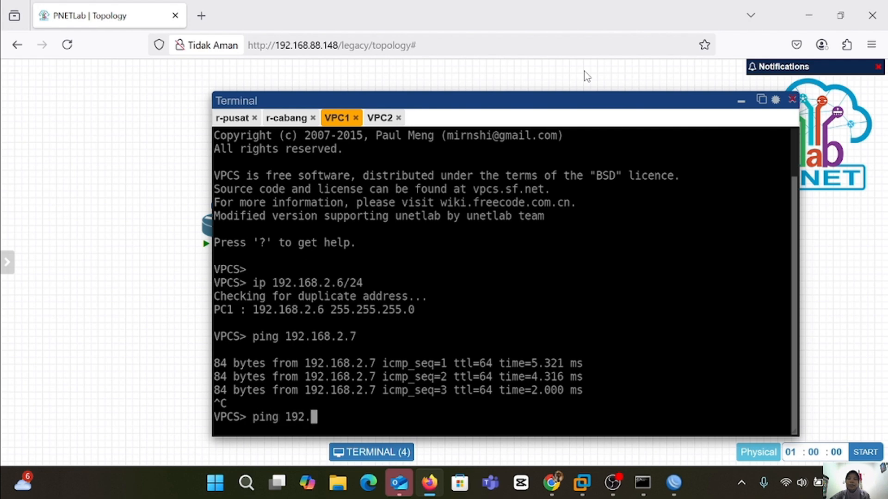
type("168.2.1")
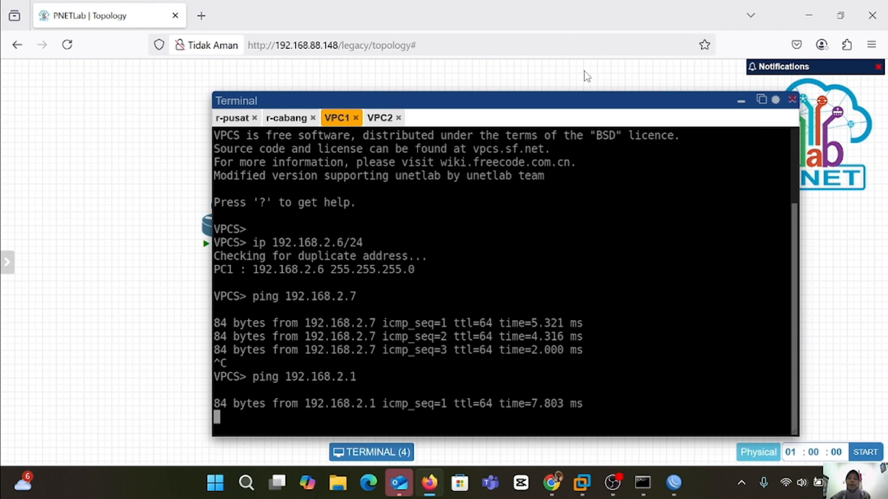
key("ctrl+c")
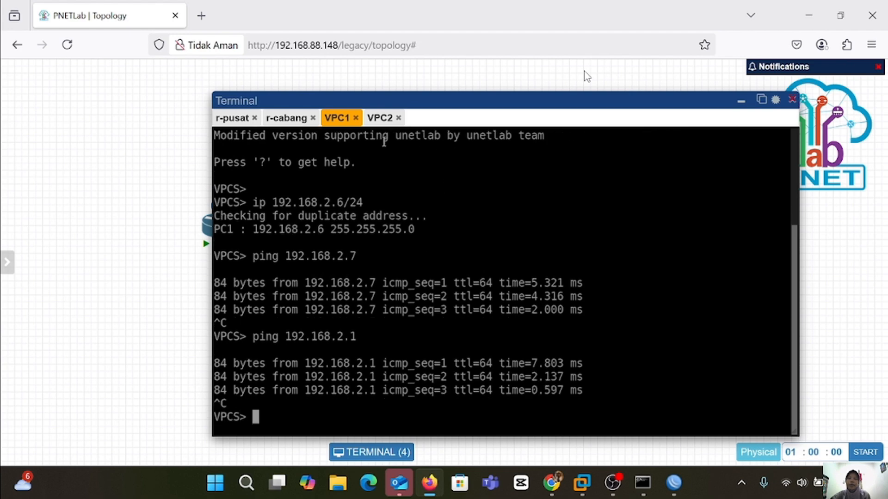
Ping 192.168.2.2 from VPC2, then stop the ping.
left_click(380, 119)
type("ping 168")
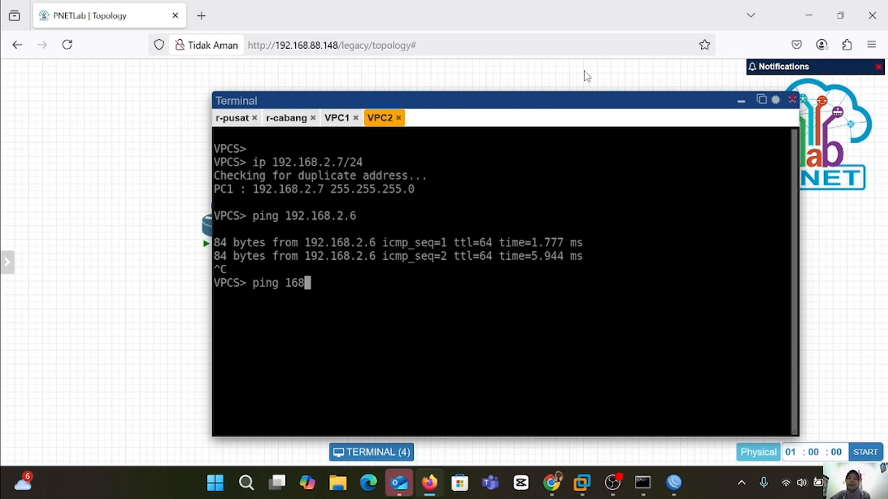
key("BackSpace")
key("BackSpace")
type("92.168.1.")
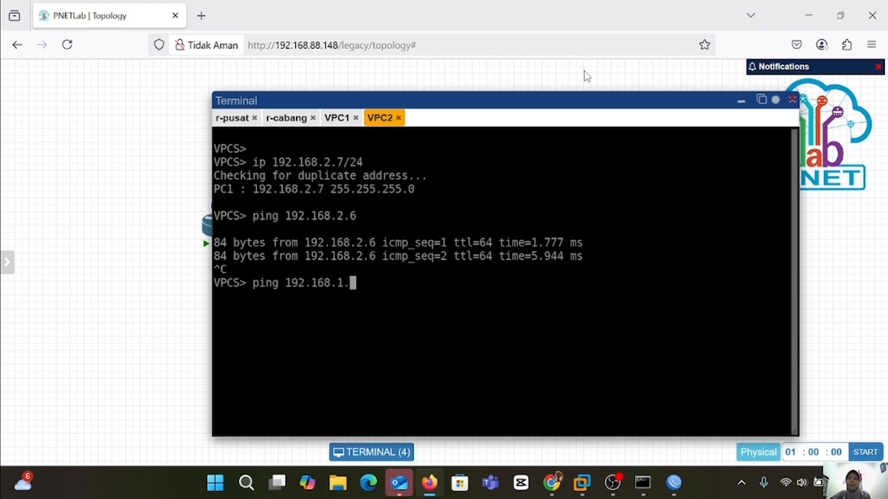
key("BackSpace")
key("BackSpace")
key("BackSpace")
type(".2.2")
key("Return")
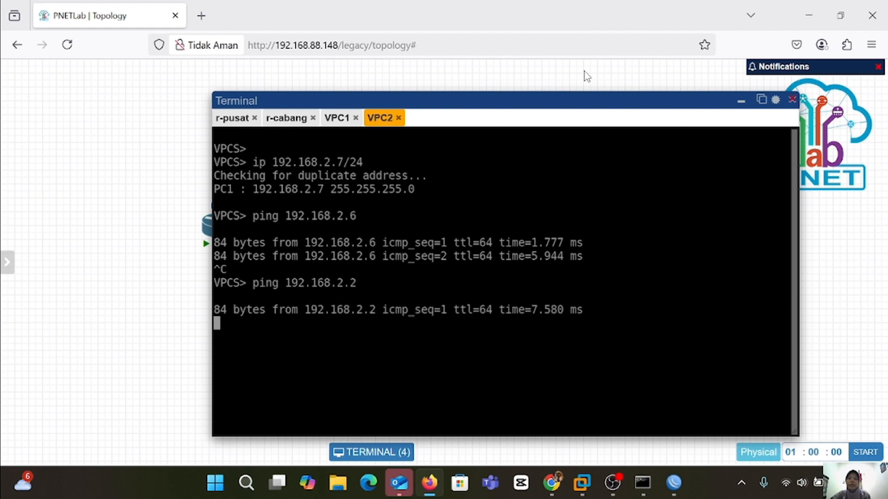
key("ctrl+c")
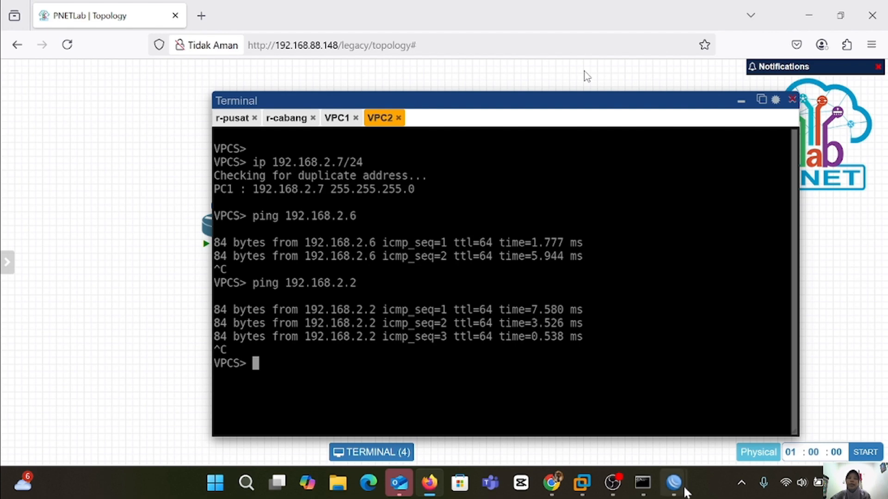
On r-pusat, add a srcnat masquerade NAT rule with out-interface ether1.
mouse_move(674, 483)
left_click(602, 407)
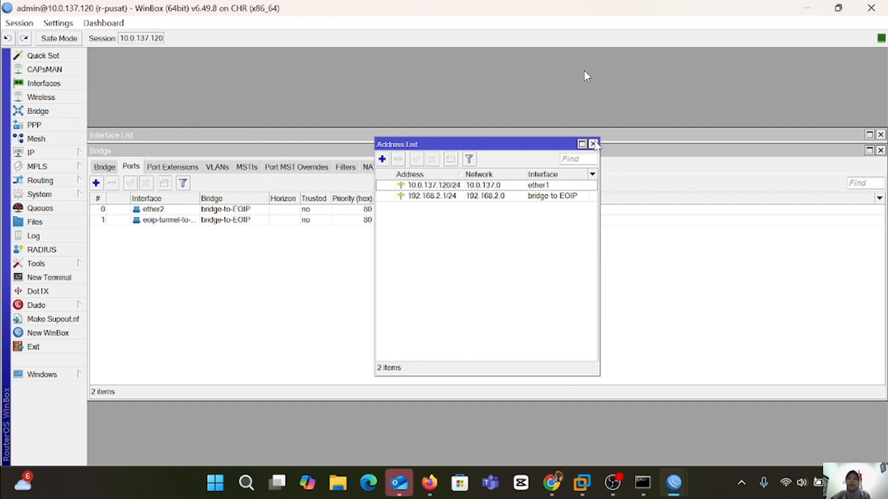
left_click(593, 144)
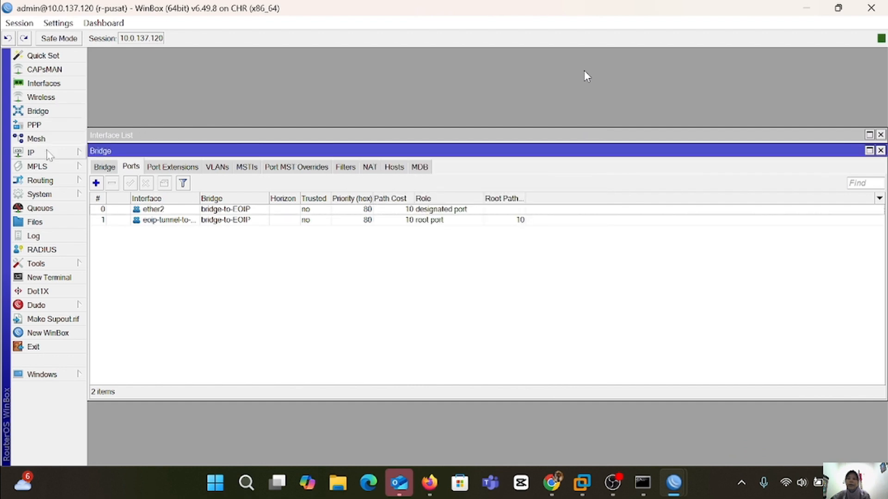
left_click(46, 152)
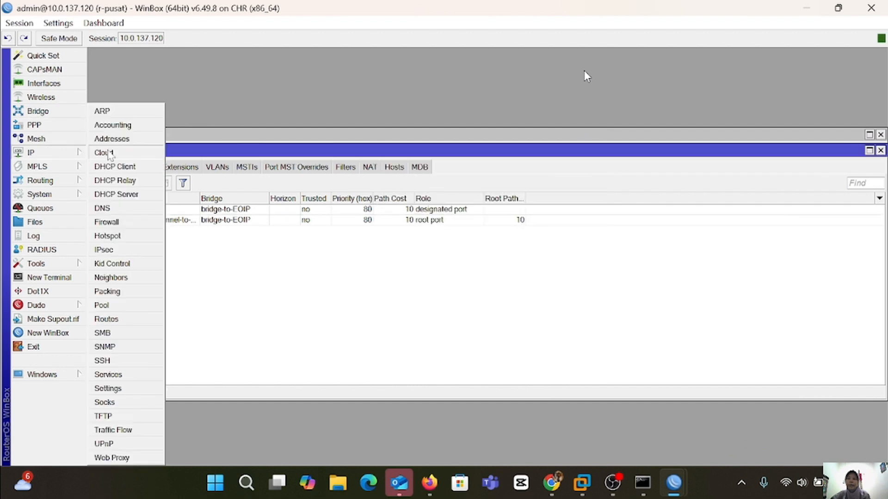
left_click(122, 223)
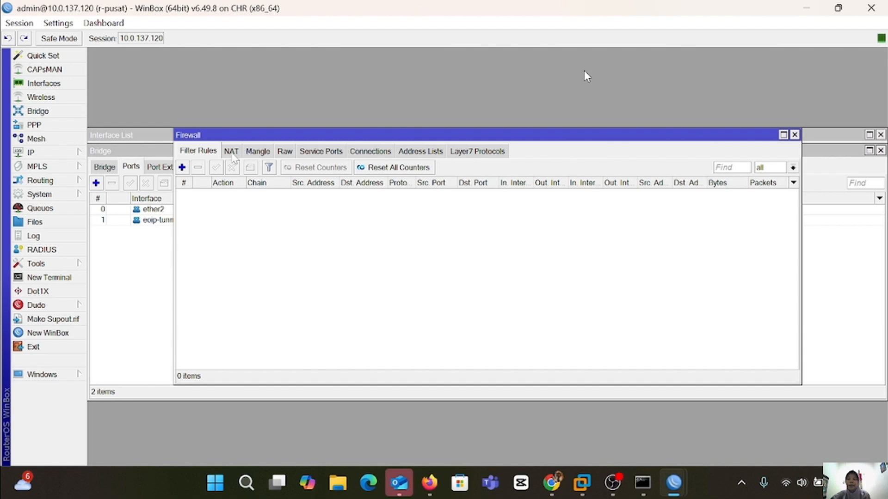
left_click(231, 152)
left_click(182, 167)
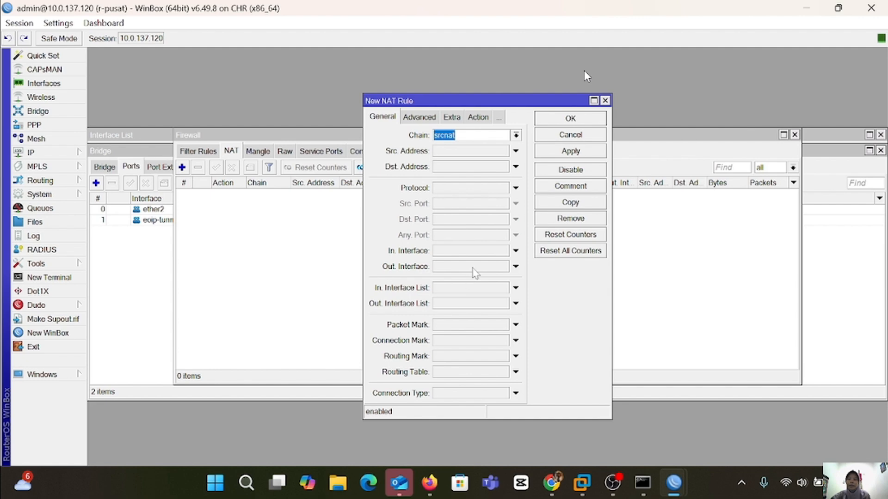
left_click(516, 267)
left_click(516, 274)
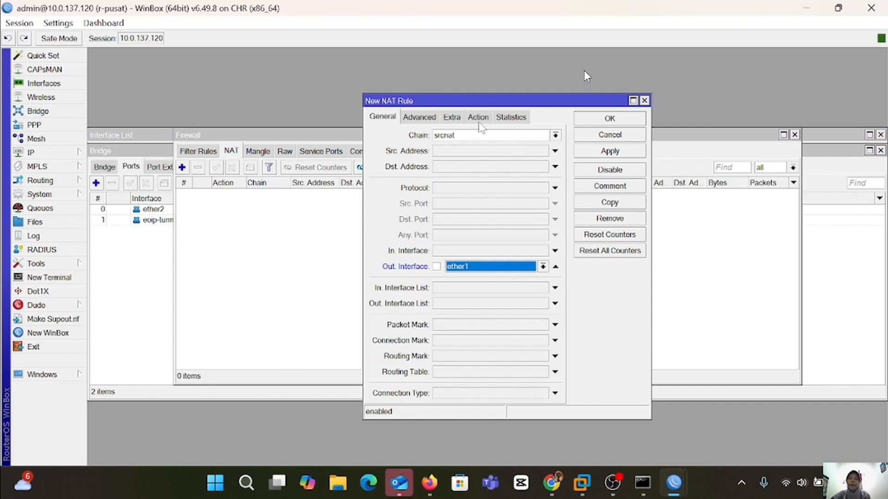
left_click(478, 117)
left_click(555, 135)
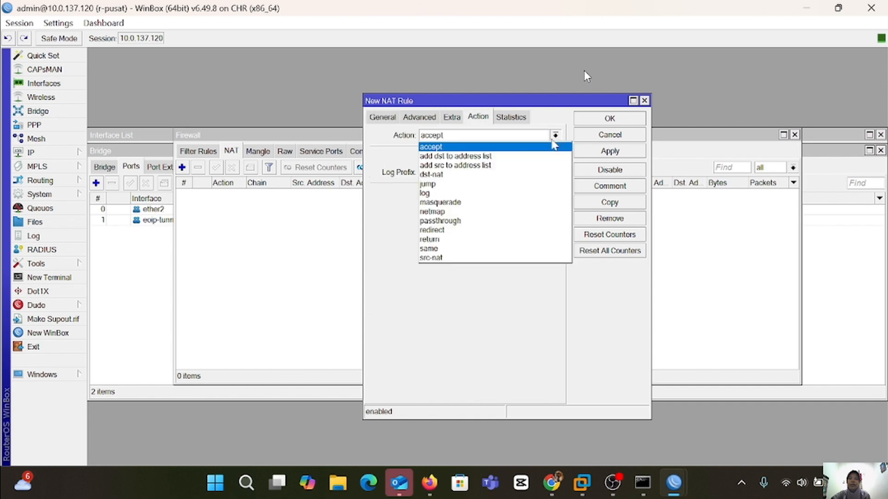
left_click(498, 209)
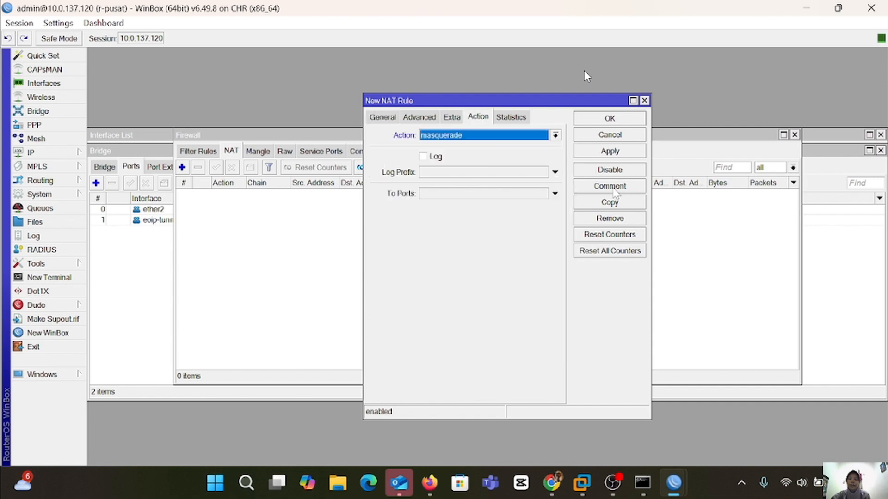
left_click(605, 156)
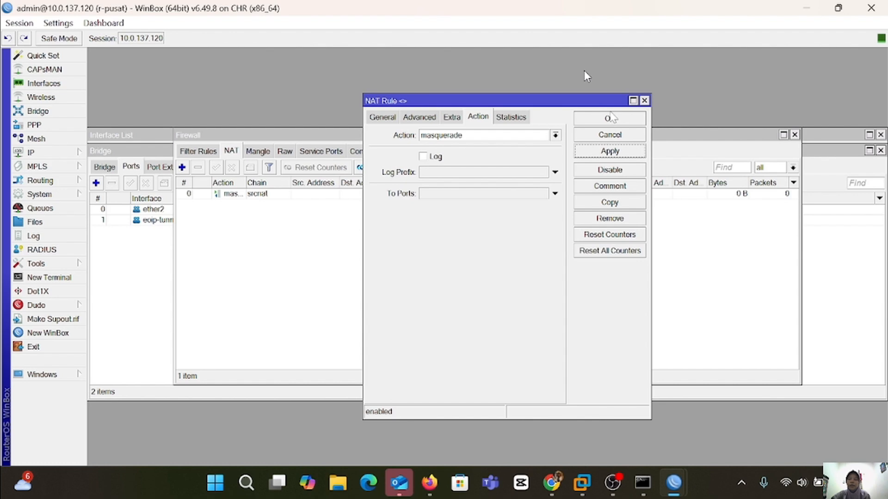
left_click(610, 119)
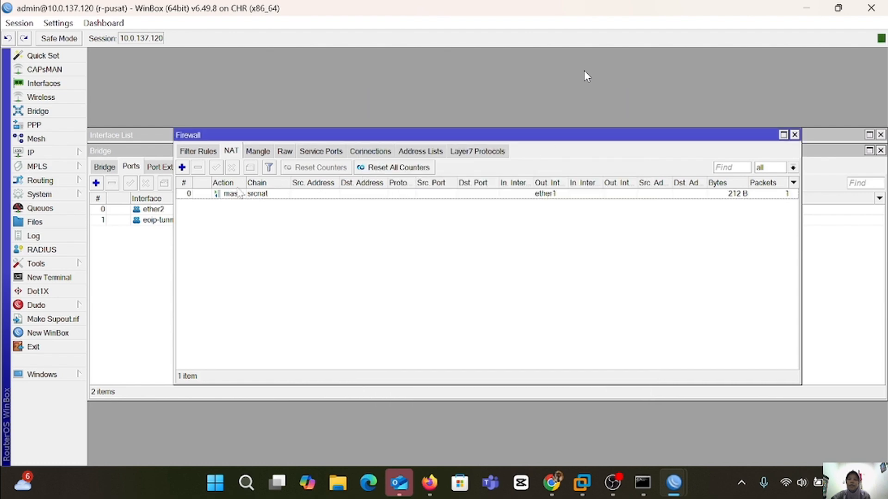
On r-cabang, add a srcnat masquerade NAT rule out ether1, then return to PNETLab.
mouse_move(686, 476)
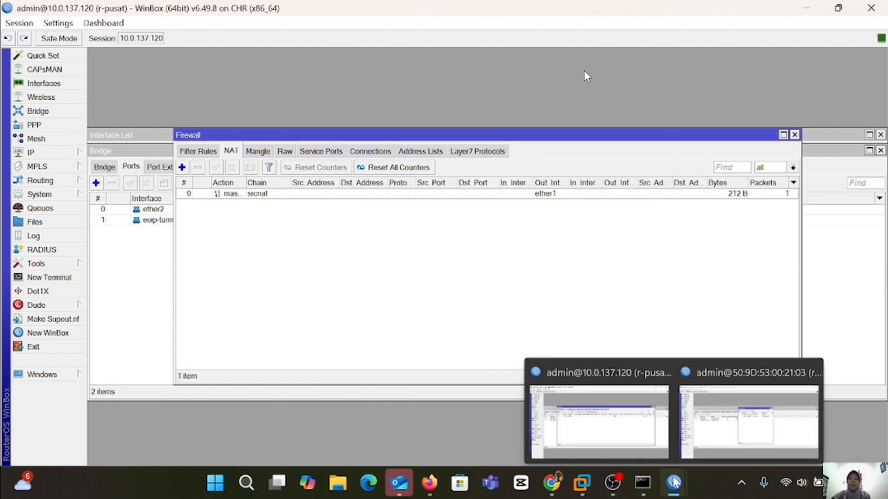
left_click(754, 423)
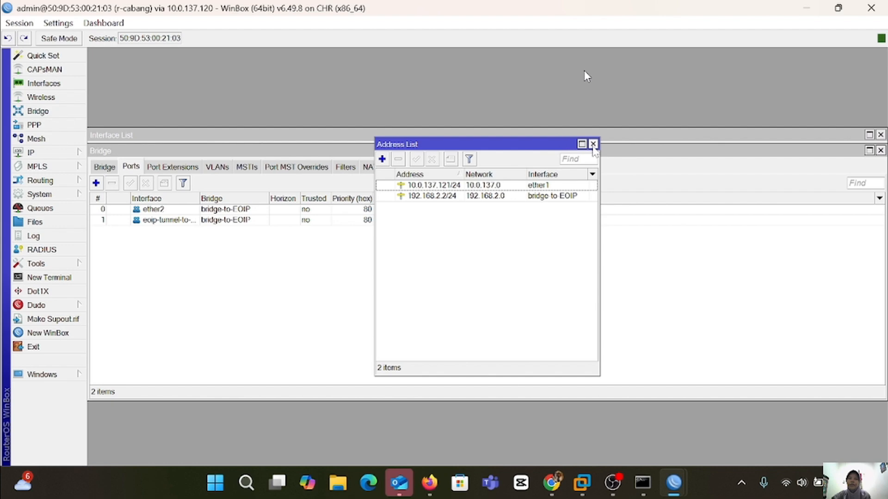
left_click(593, 144)
left_click(50, 152)
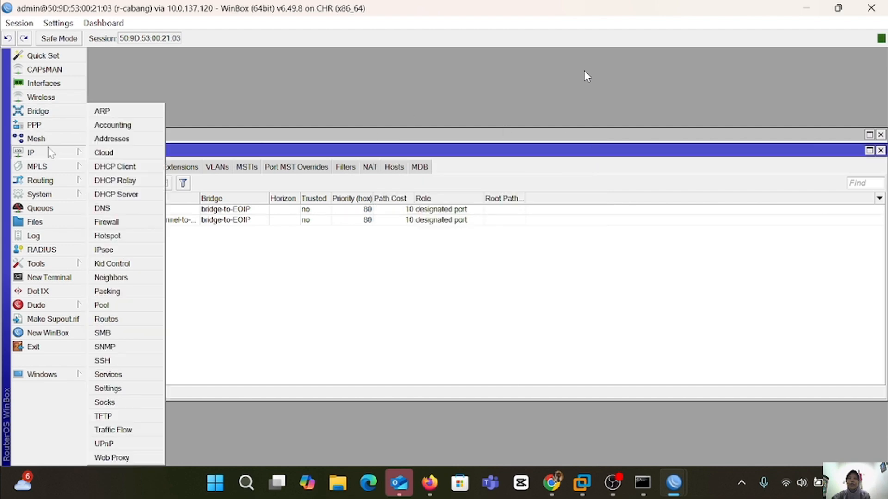
left_click(128, 225)
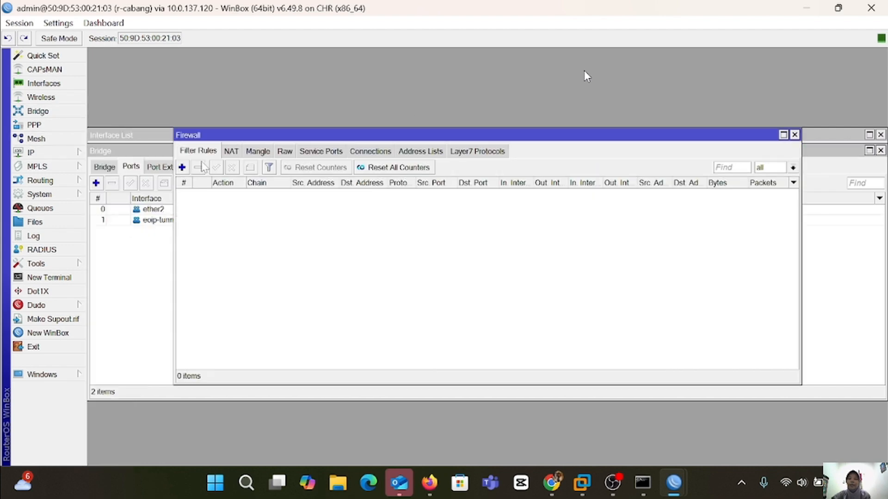
left_click(222, 155)
left_click(182, 167)
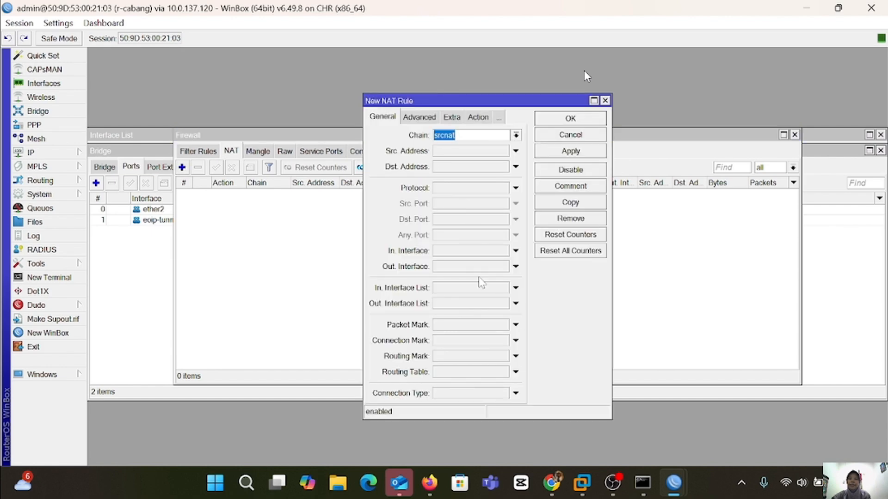
left_click(516, 267)
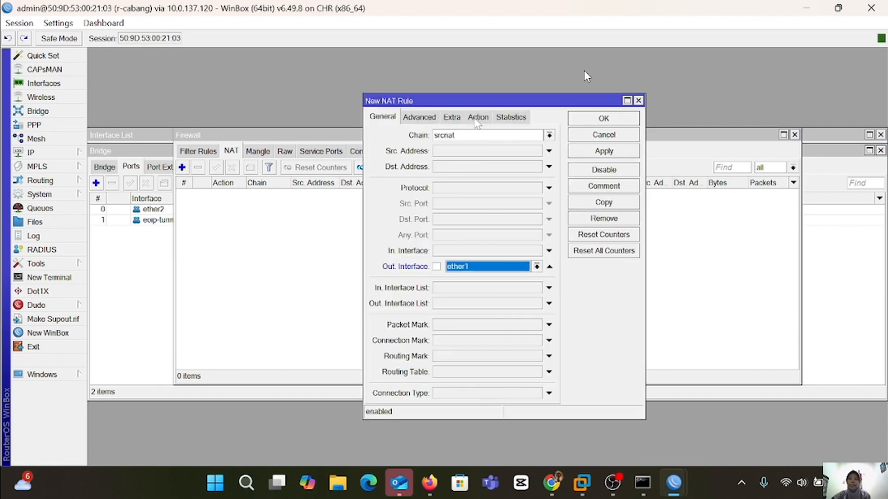
left_click(477, 117)
left_click(548, 135)
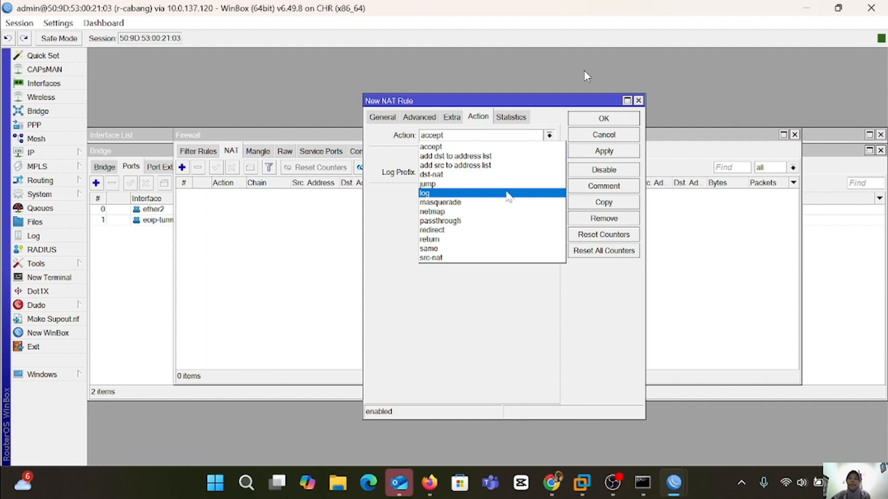
left_click(508, 203)
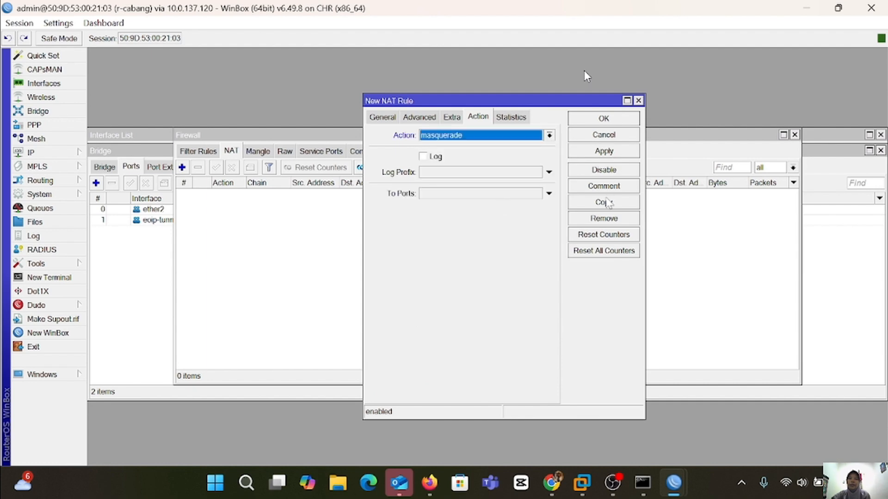
left_click(605, 153)
left_click(611, 121)
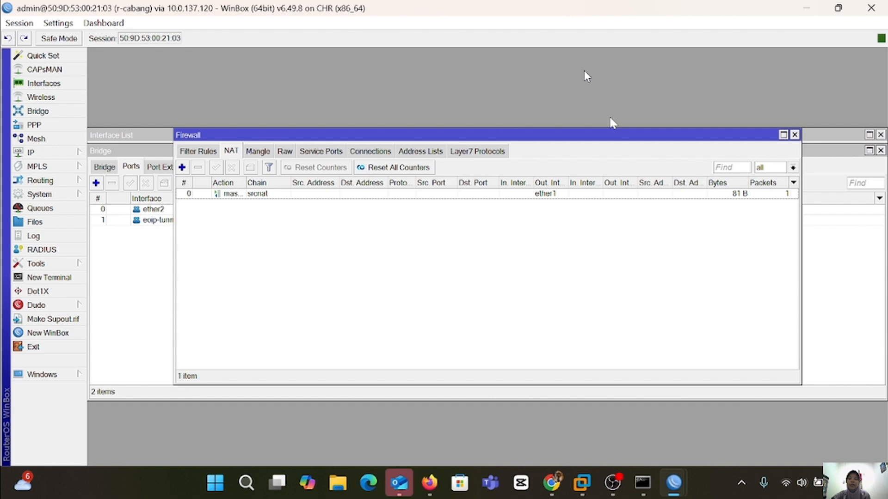
left_click(429, 483)
Give VPC1 address 192.168.2.6/24, gateway 192.168.2.1 and DNS 8.8.8.8.
left_click(336, 118)
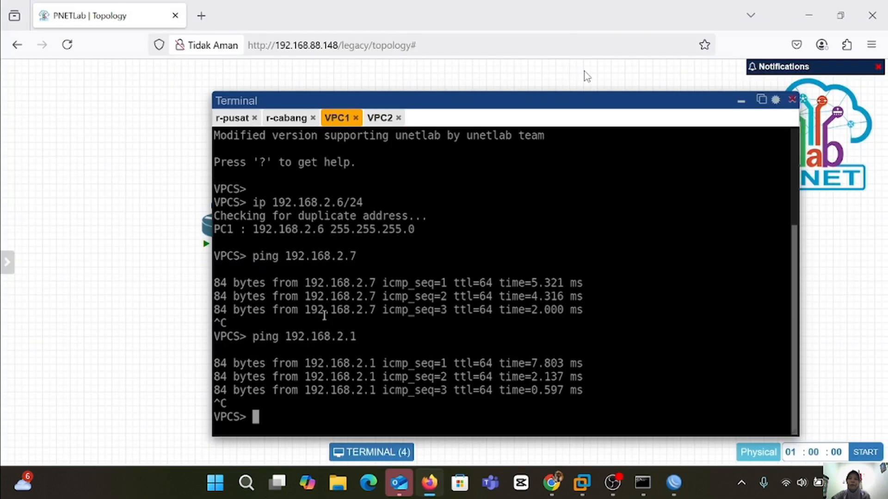
type("ip")
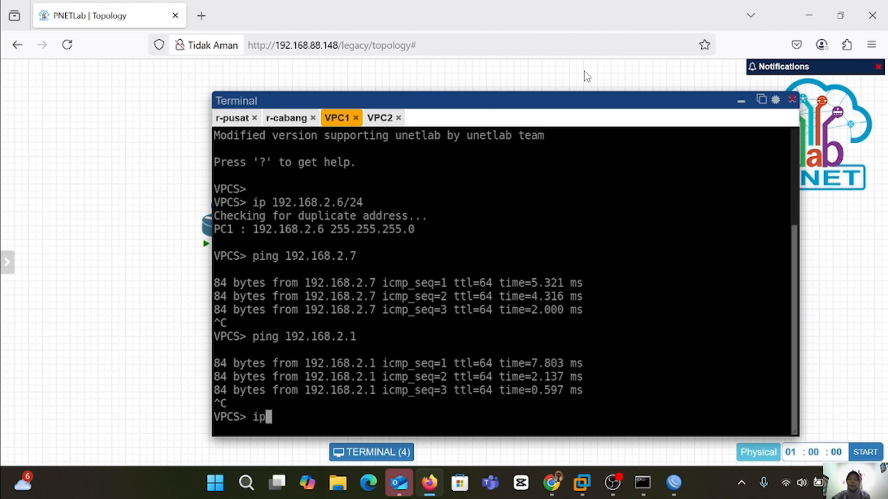
type(" 192.1")
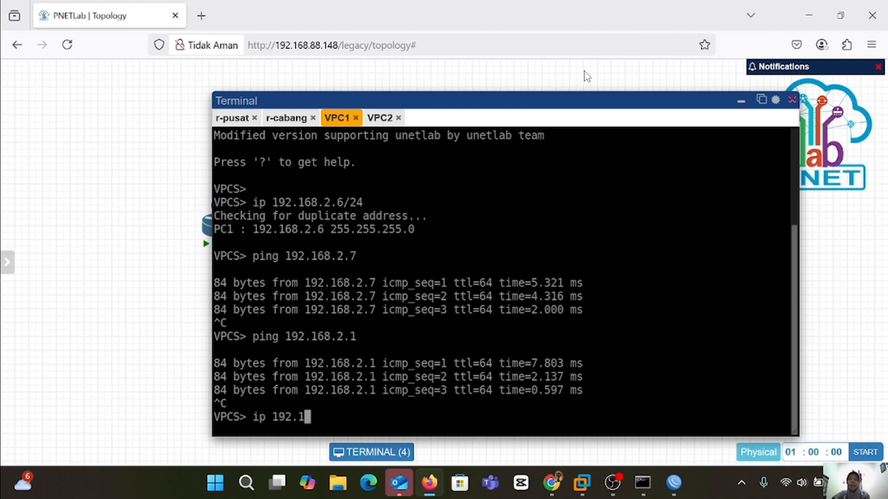
type("68.2.6/24")
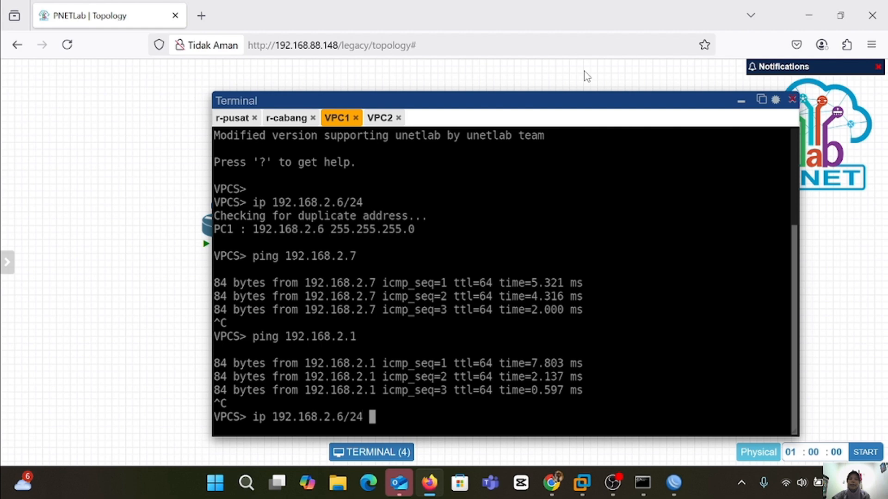
type(" 192.168.2.1/24")
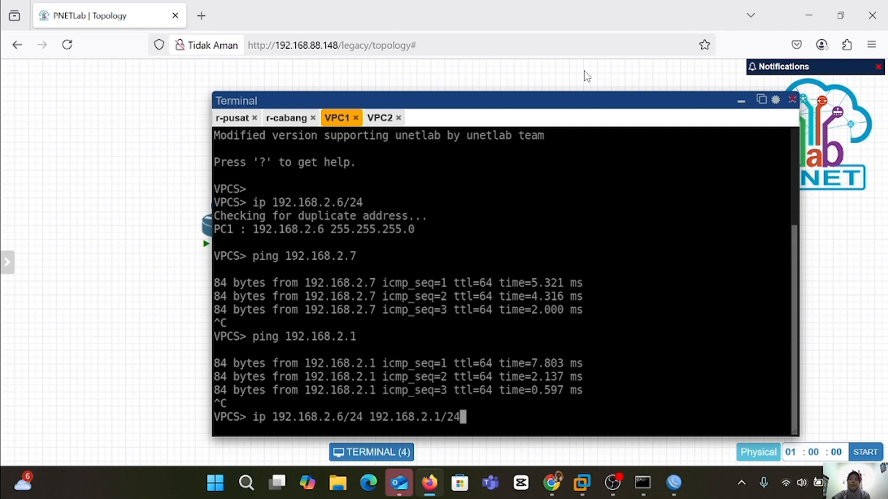
key("Return")
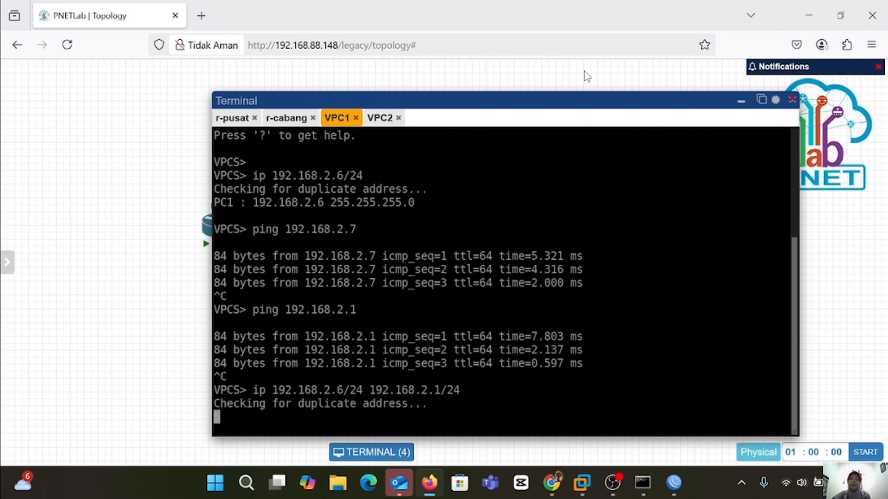
type("ip d")
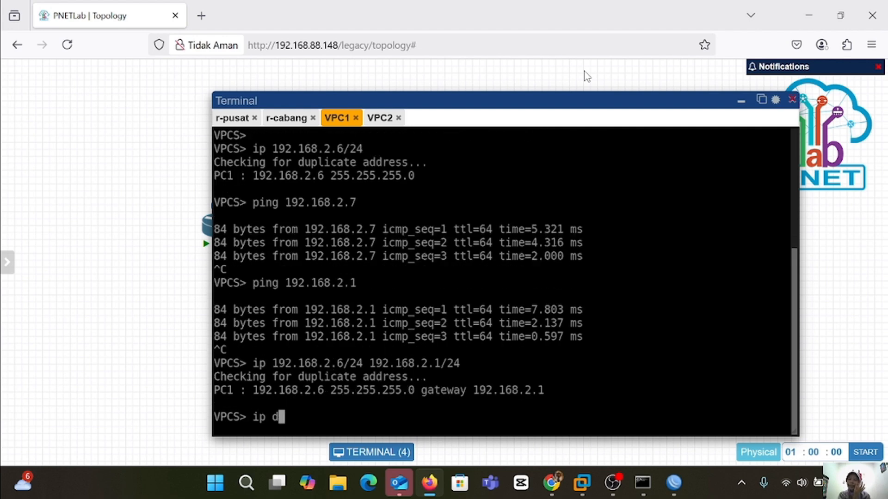
type("ns 8.8.8")
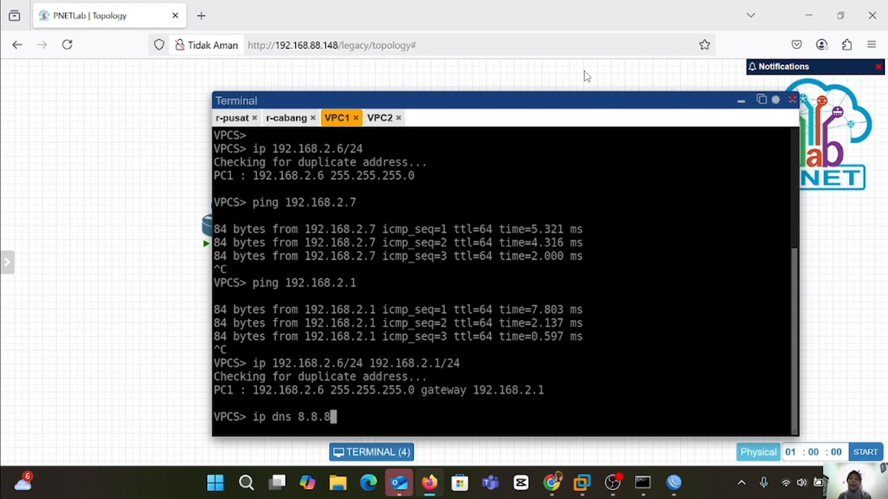
type(".8")
key("Return")
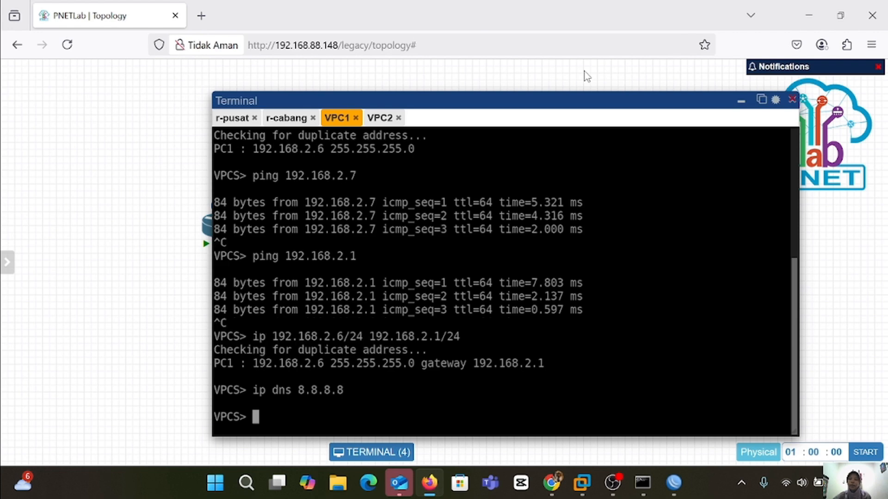
Ping 8.8.8.8 from VPC1, then stop the ping.
type("ping 8.8.8.8")
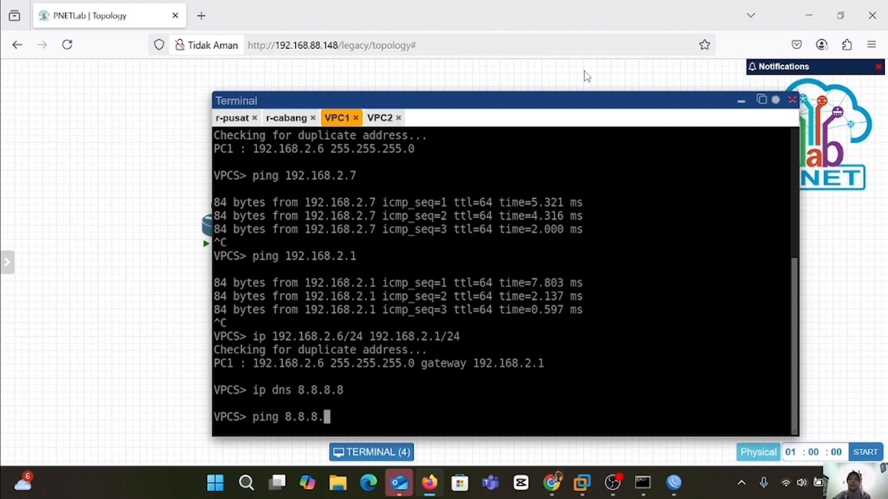
key("Return")
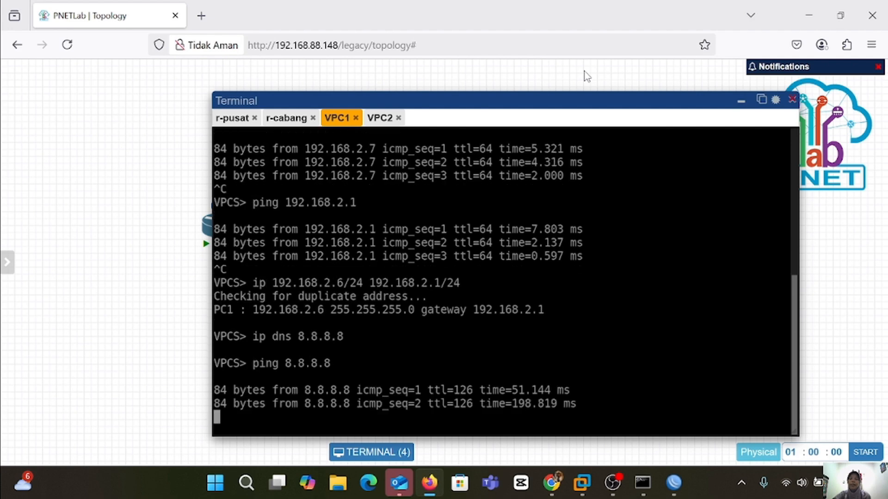
key("ctrl+c")
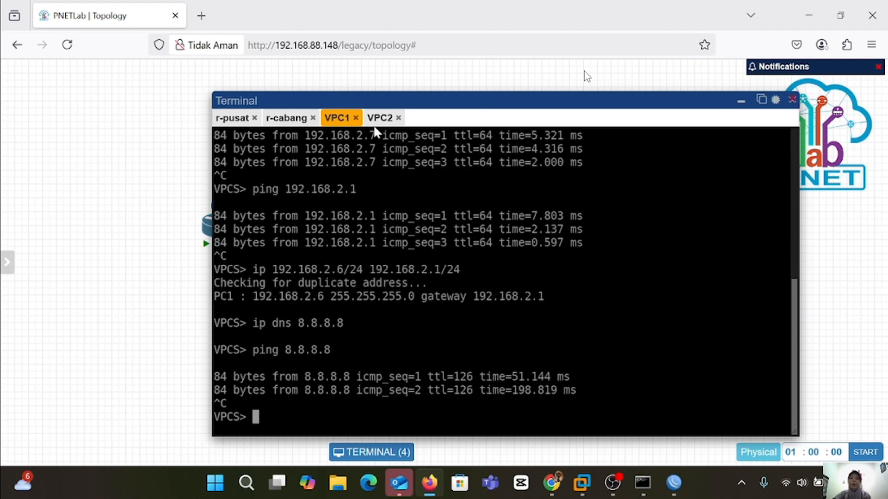
Assign VPC2 the address 192.168.2.7/24 with gateway 192.168.2.2.
left_click(377, 118)
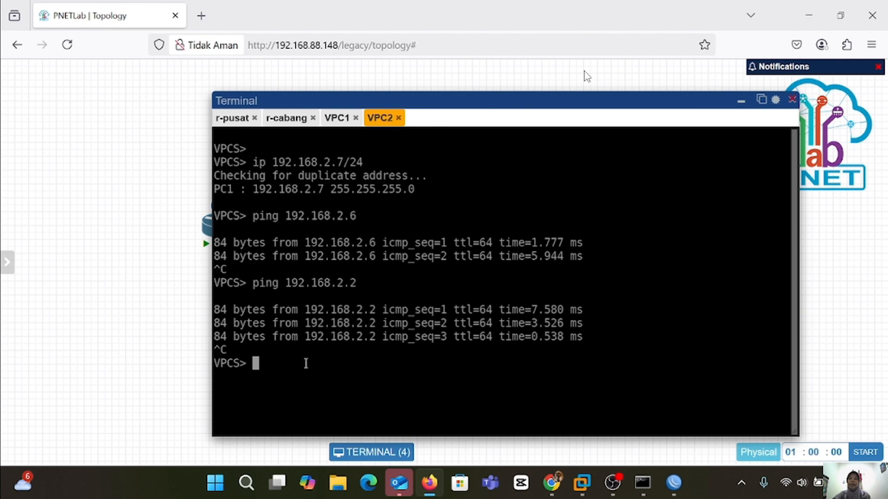
type("ip 192.1")
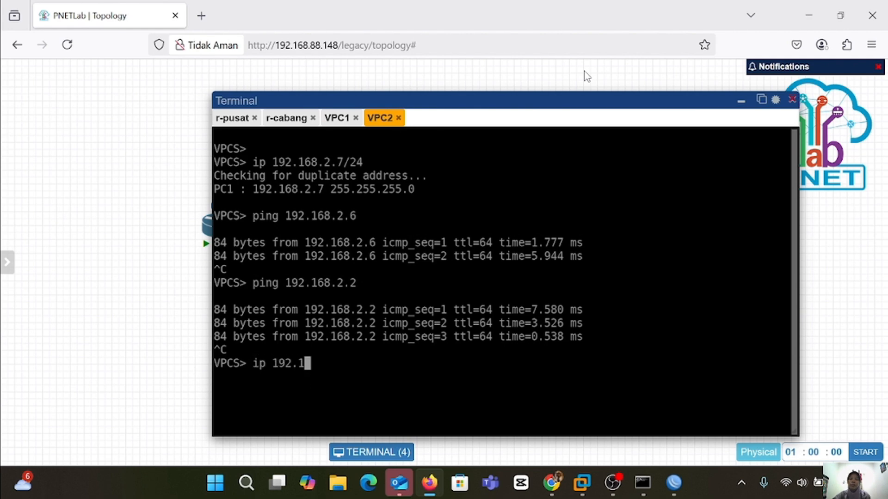
type("68.2.7/")
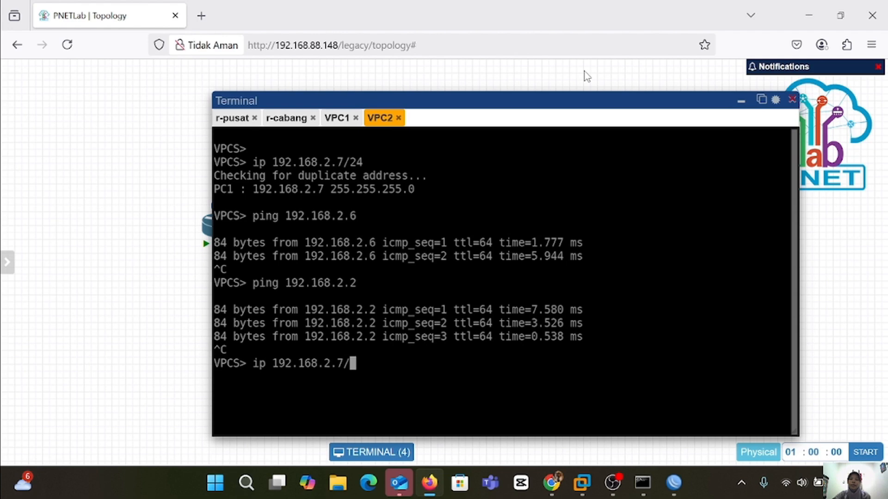
type("24 192.")
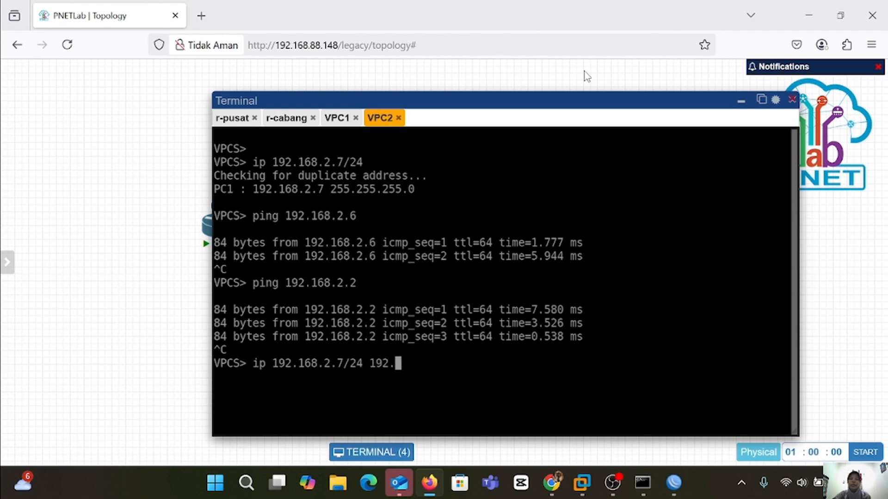
type("168.2.2")
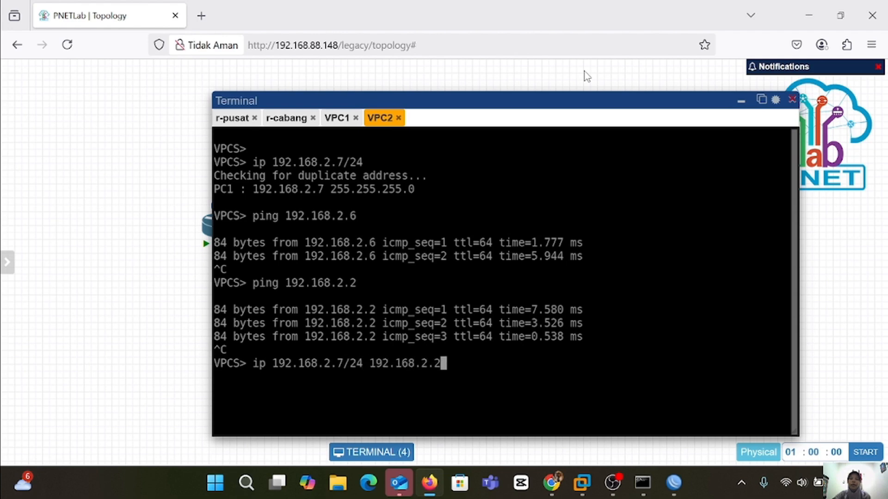
type("/24")
key("Return")
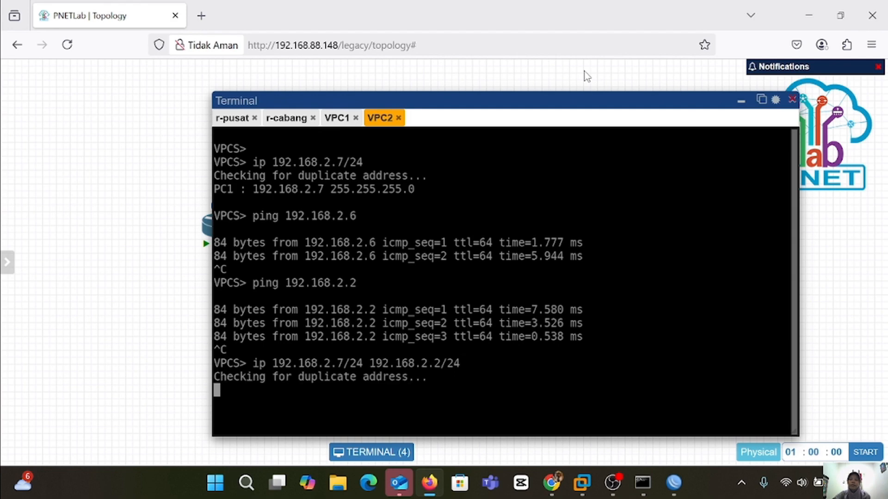
Set VPC2's DNS server to 8.8.8.8 and ping 8.8.8.8 to confirm replies.
type("ip dn")
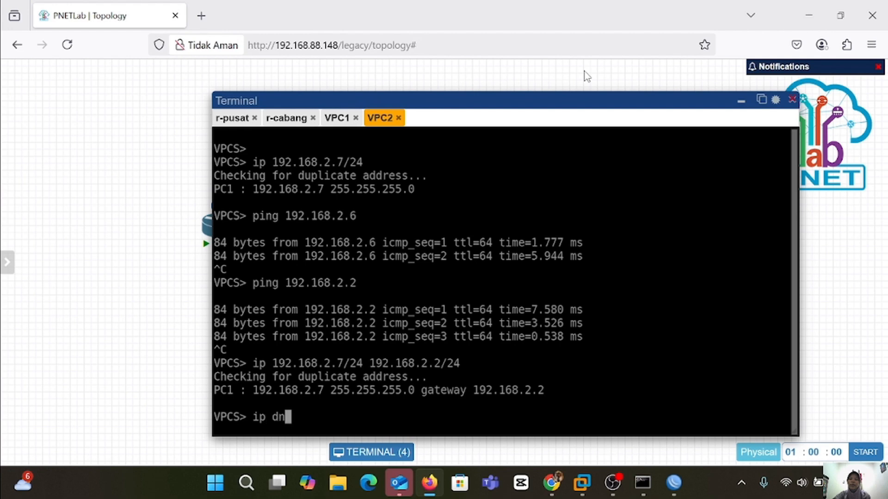
type("s 8.8.8.8")
key("Return")
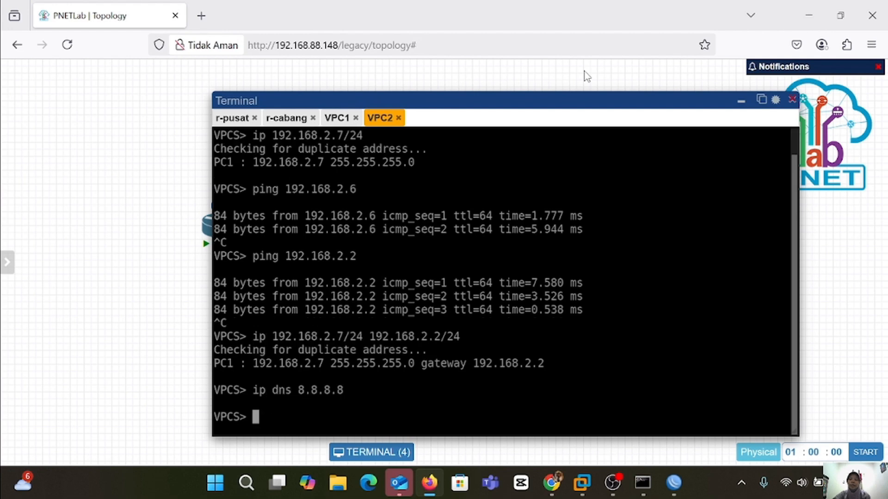
type("ping 8.8")
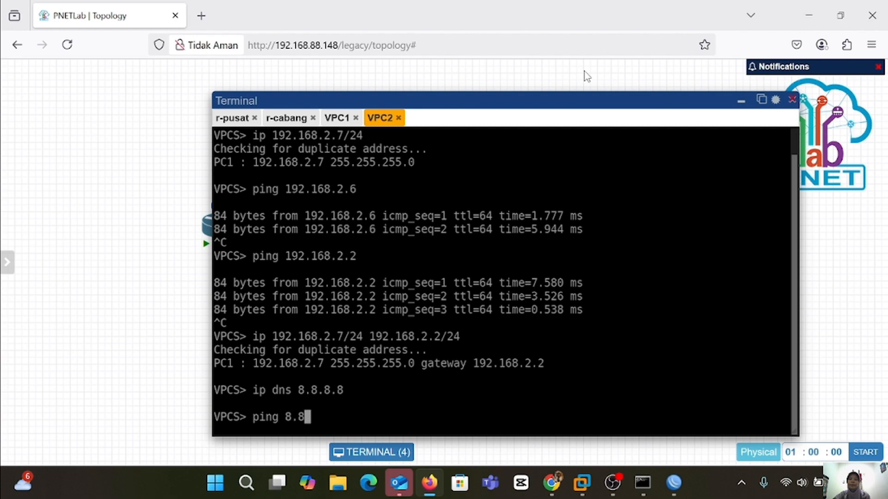
type(".8.8")
key("Return")
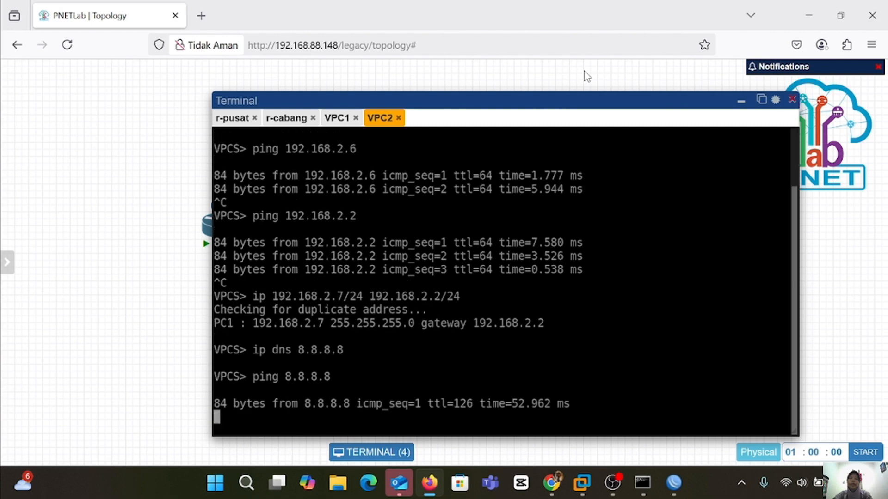
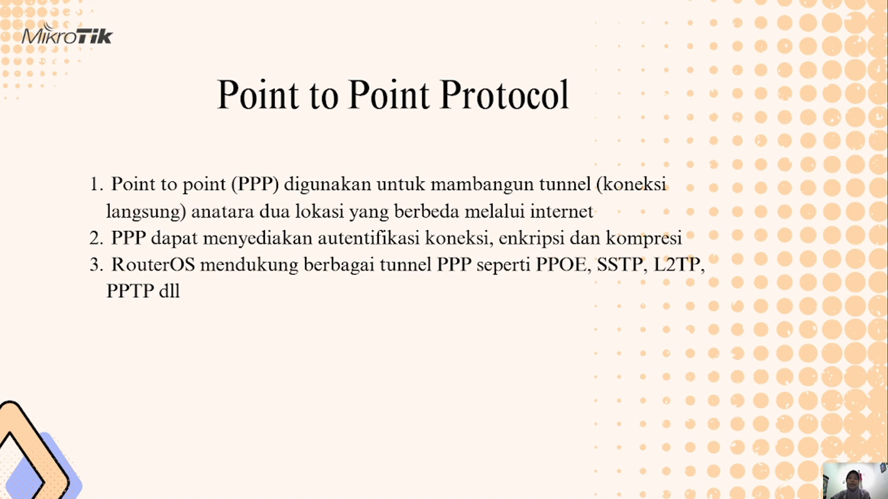
Advance to the XII Tunneling agenda slide, then bring up r-pusat's IP address list in WinBox.
key("Right")
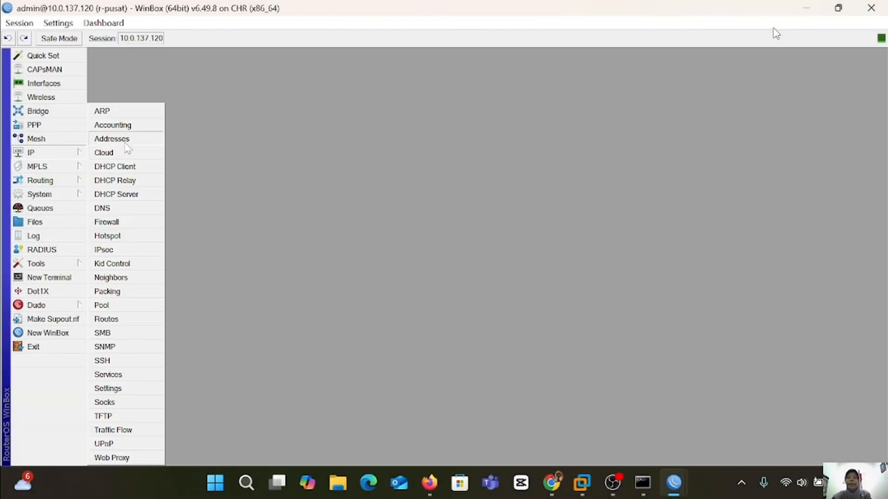
left_click(116, 140)
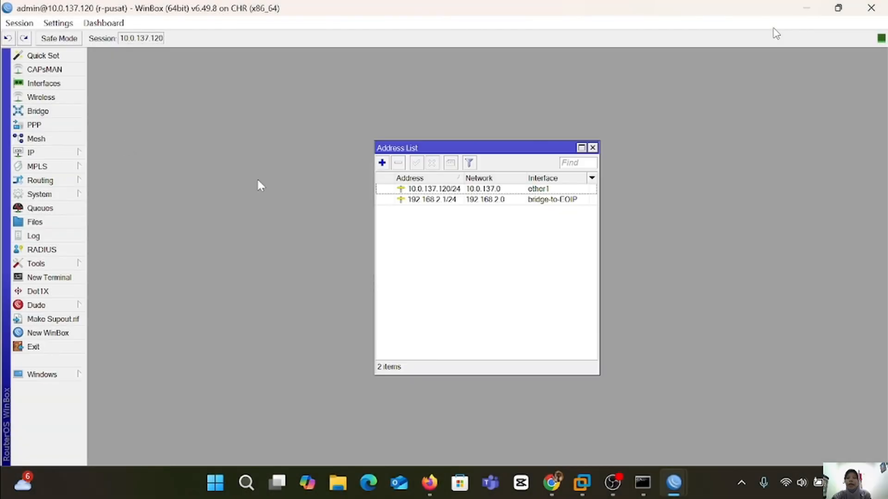
Add the address 192.168.2.1/24 on ether2 of r-pusat.
left_click(382, 163)
type("192.168.2.1/24")
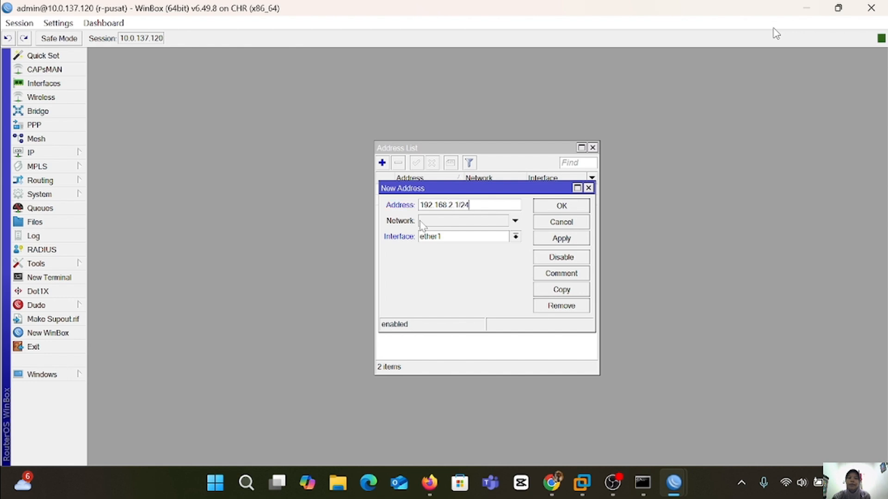
left_click(515, 237)
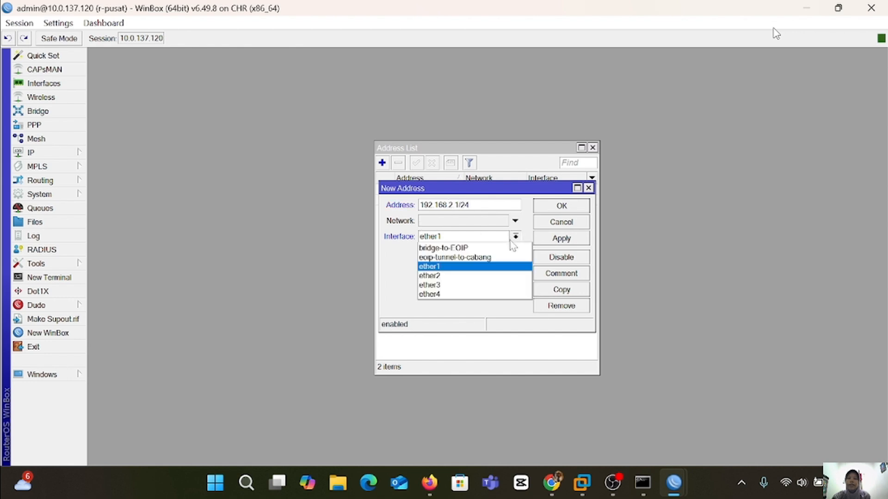
left_click(497, 276)
left_click(568, 238)
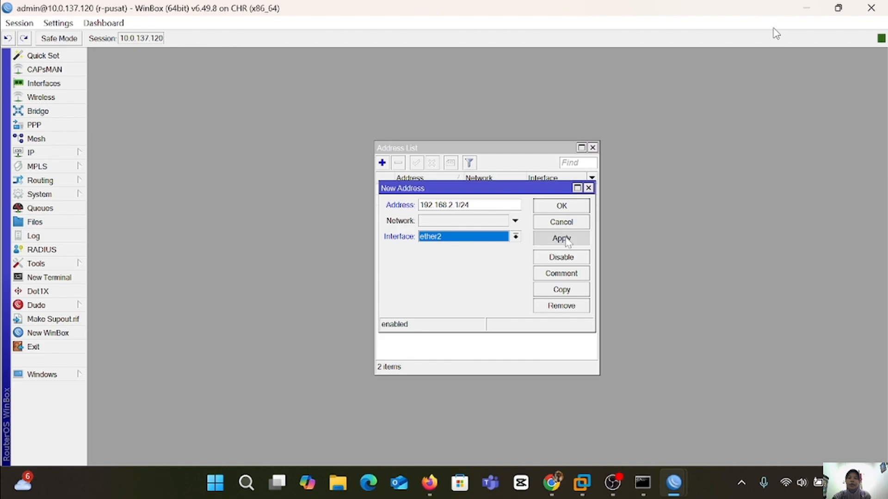
left_click(569, 207)
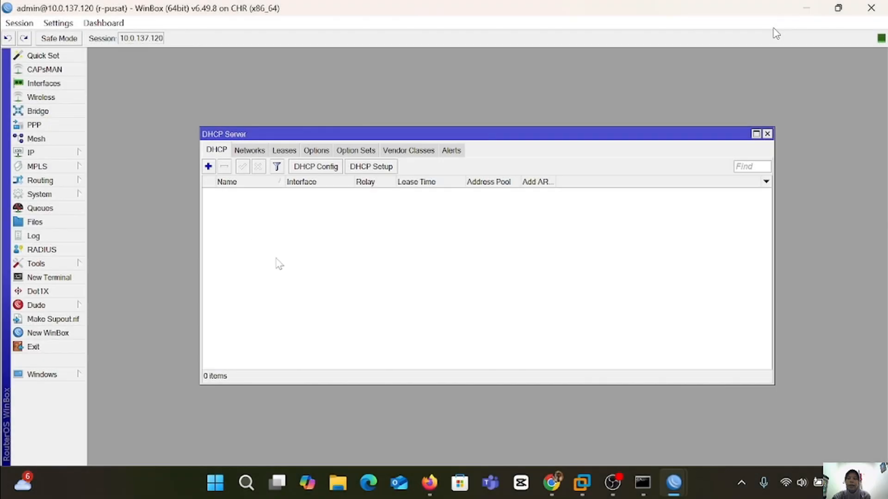
Run DHCP Setup on r-pusat, accepting all defaults for 192.168.2.0/24 with gateway 192.168.2.1.
left_click(382, 168)
left_click(535, 272)
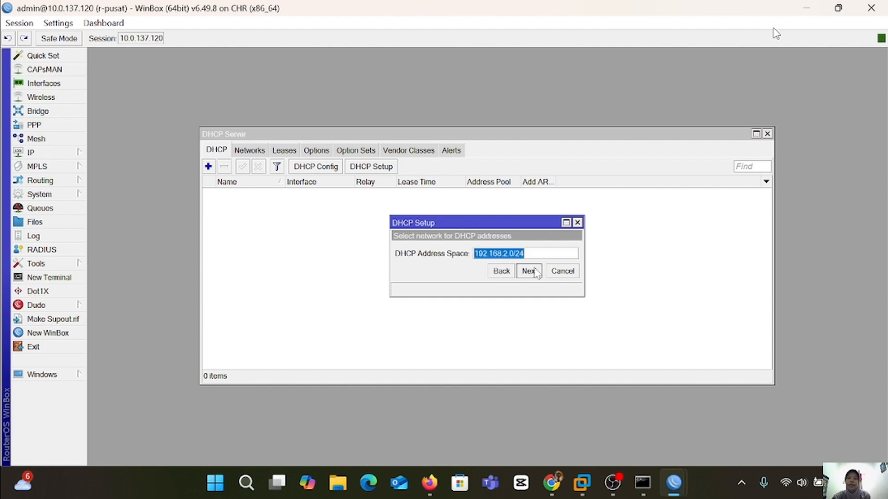
left_click(528, 272)
left_click(528, 271)
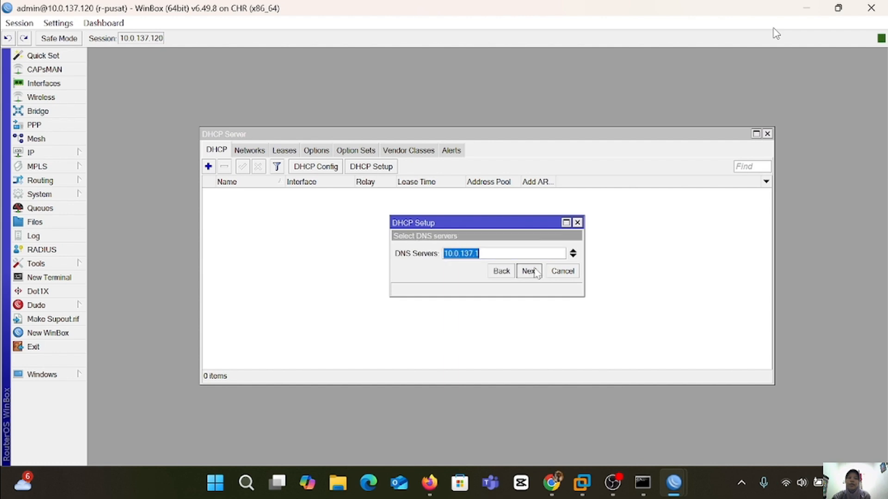
left_click(528, 271)
left_click(528, 272)
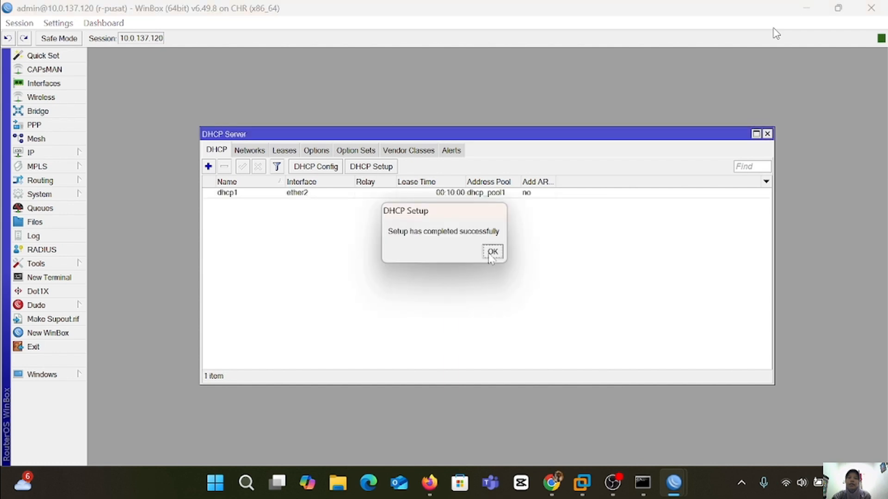
left_click(492, 251)
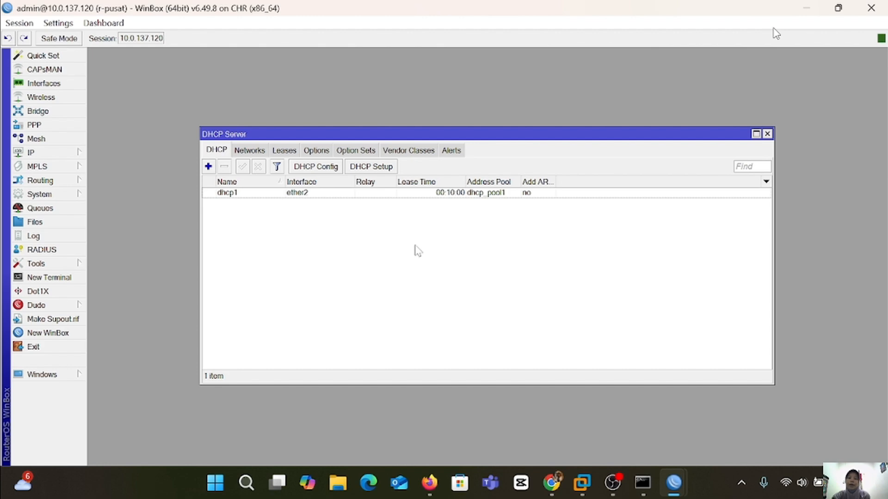
On the r-cabang router, add the address 192.168.1.1/24 on ether2.
mouse_move(682, 488)
left_click(762, 384)
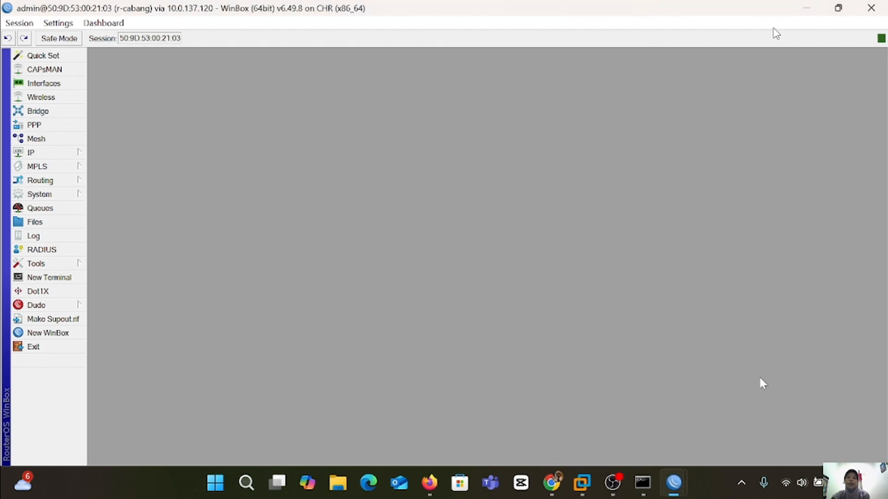
left_click(65, 152)
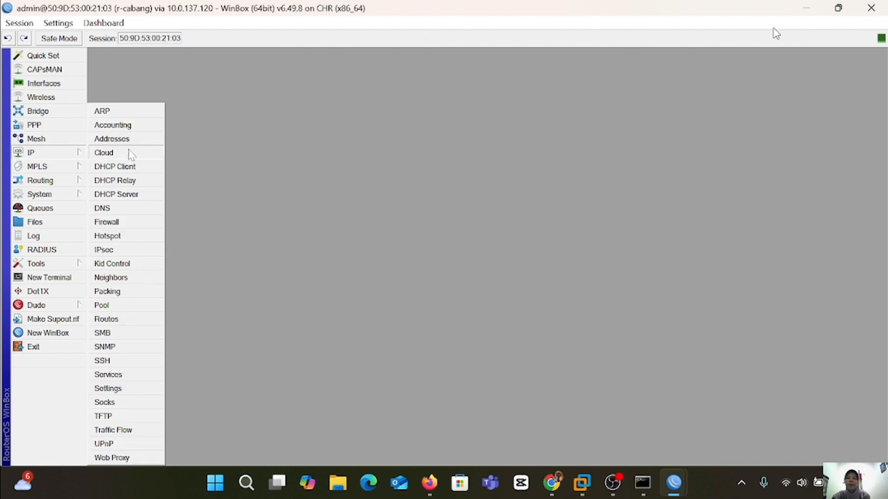
left_click(143, 139)
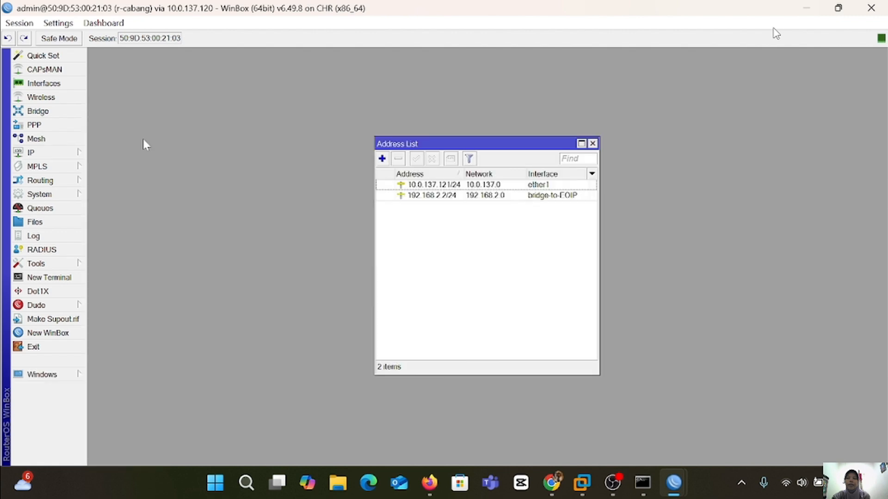
left_click(382, 158)
type("192.1")
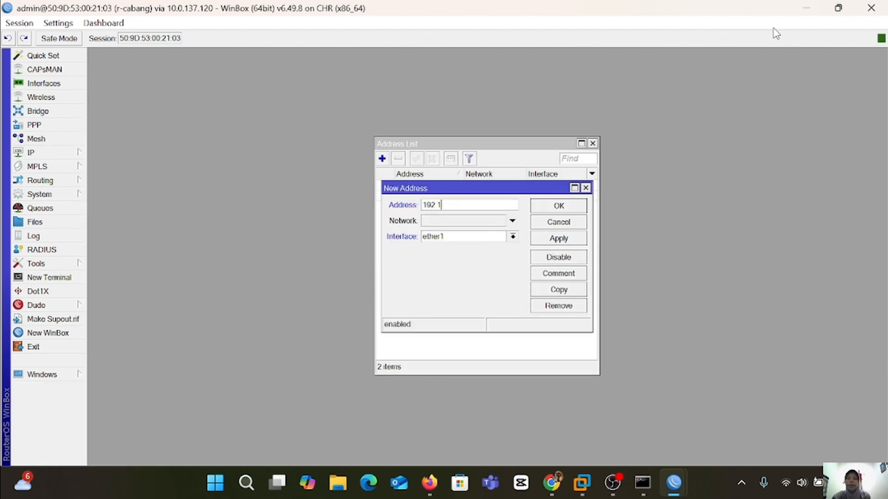
type("68.1.1/24")
left_click(513, 237)
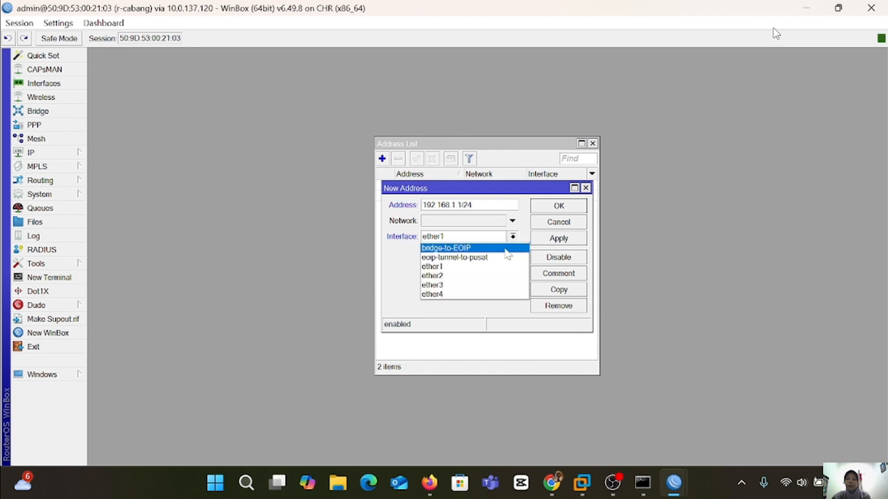
left_click(488, 277)
left_click(572, 241)
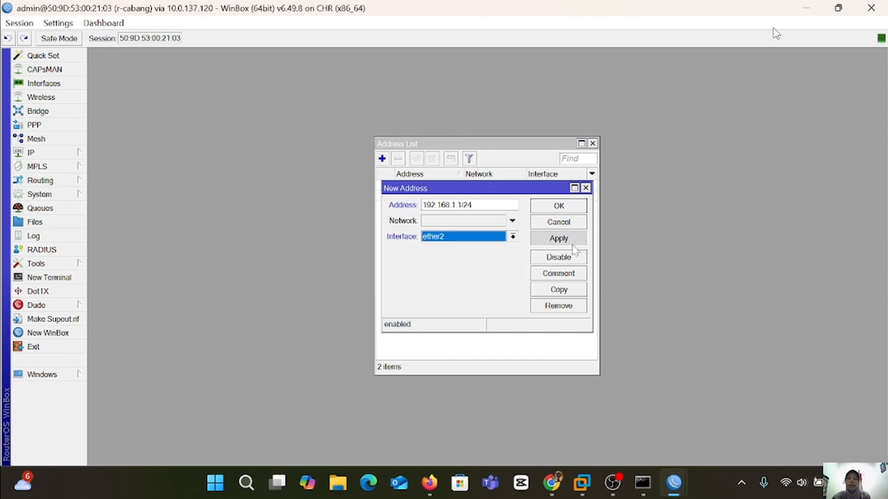
left_click(577, 209)
Run DHCP Setup on r-cabang, accepting defaults including the 00:10:00 lease time.
left_click(32, 153)
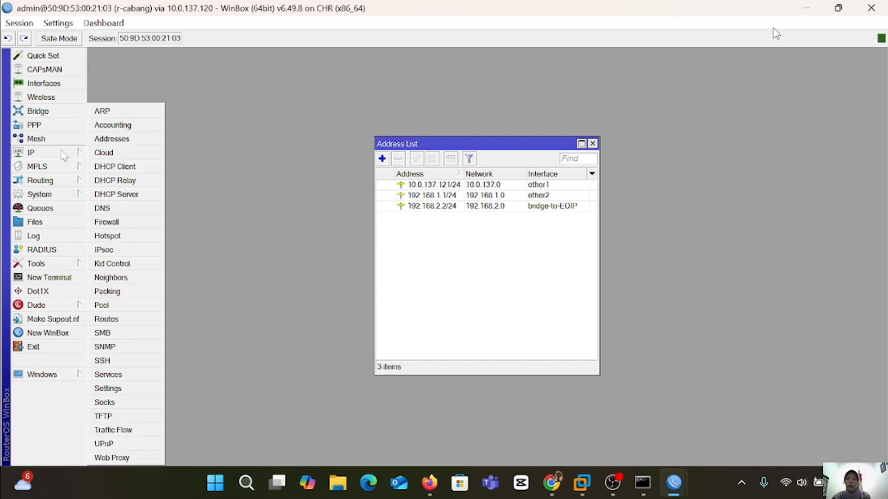
left_click(119, 192)
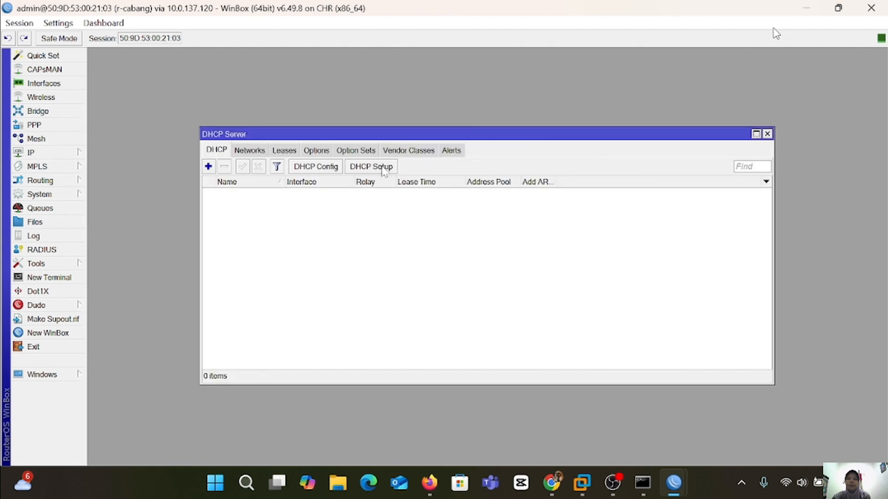
left_click(382, 168)
left_click(534, 293)
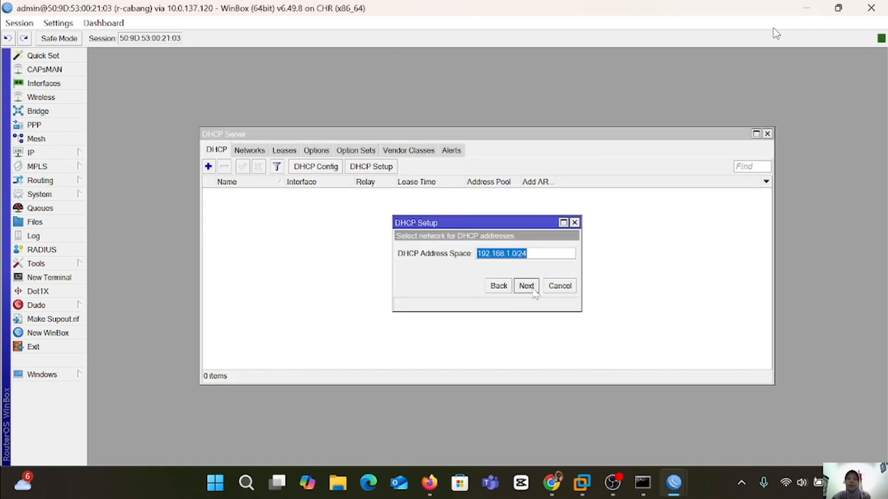
left_click(534, 293)
left_click(534, 292)
left_click(534, 293)
left_click(534, 292)
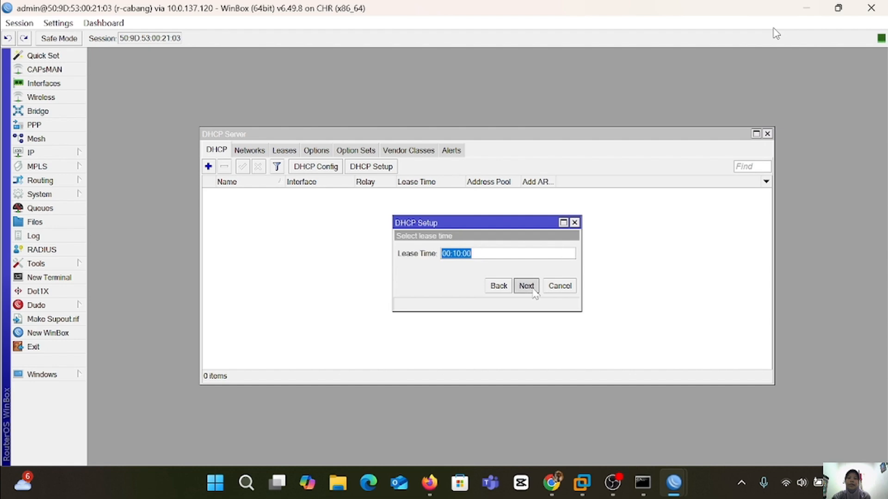
left_click(534, 293)
left_click(491, 251)
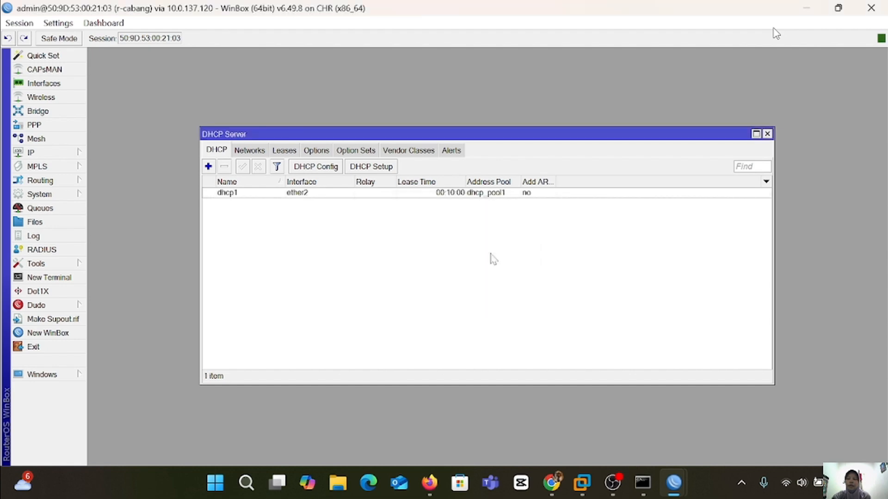
left_click(429, 482)
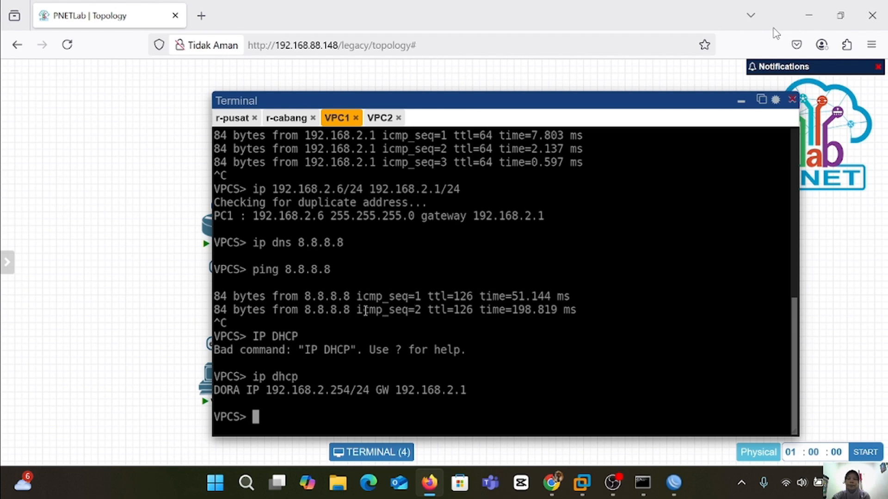
Request a DHCP address on VPC1 with 'ip dhcp'.
type("ip dhc")
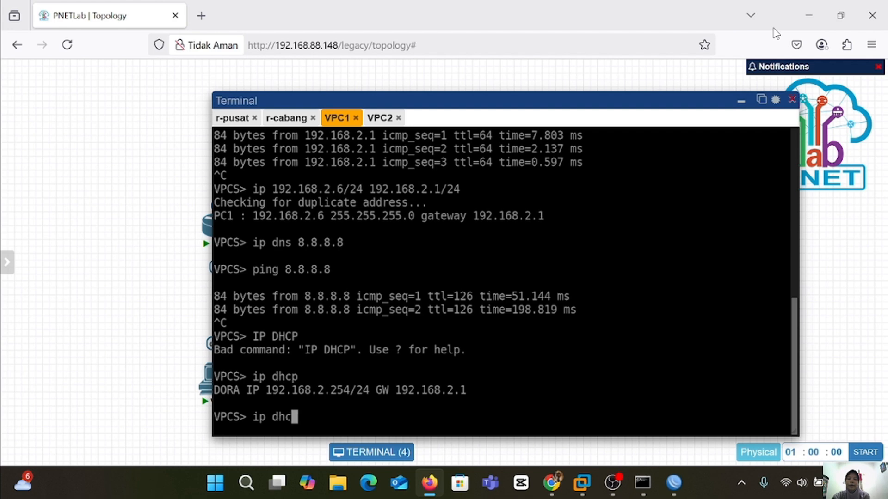
type("p")
key("Return")
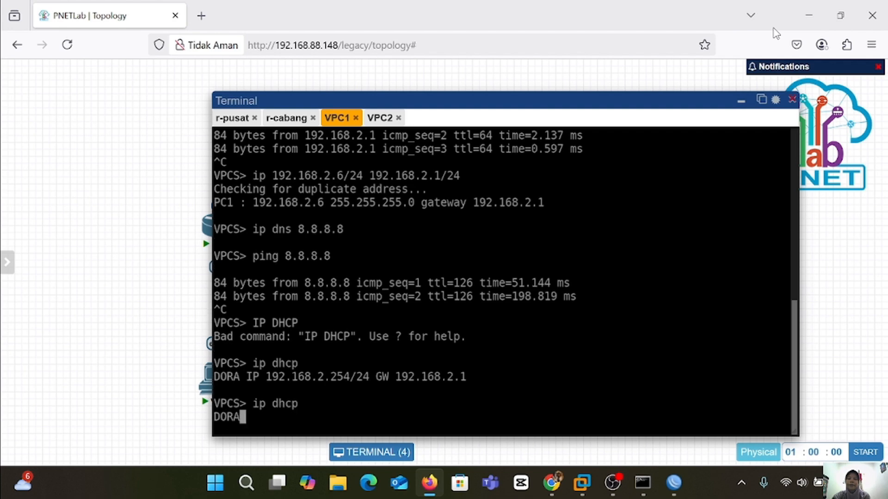
Request a DHCP address on VPC2, receiving 192.168.1.254/24 with gateway 192.168.1.1.
left_click(380, 118)
type("ip dhcp")
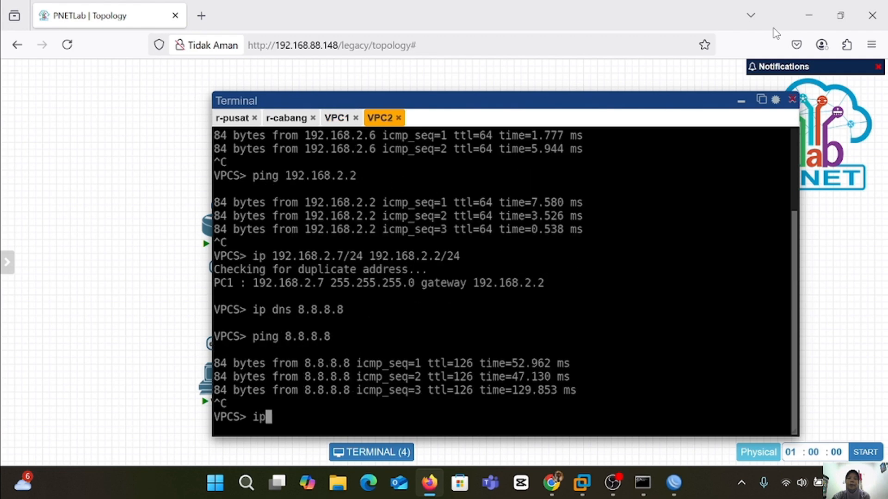
key("Return")
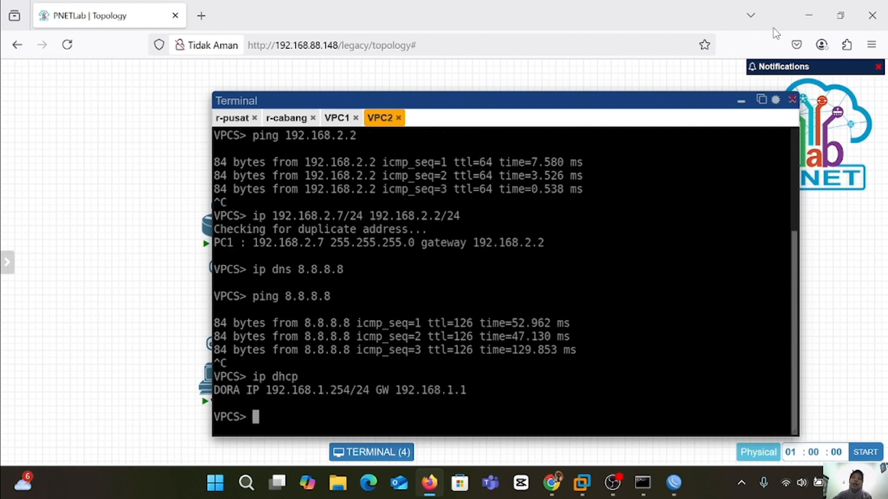
mouse_move(674, 483)
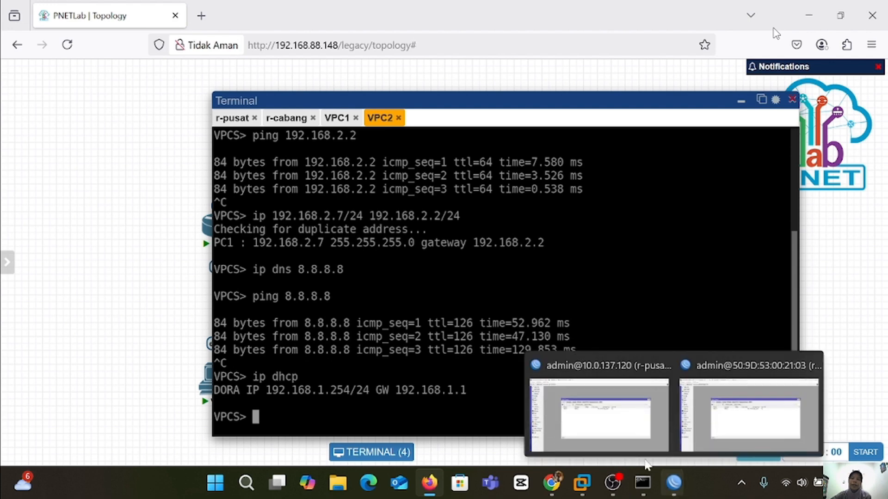
left_click(610, 438)
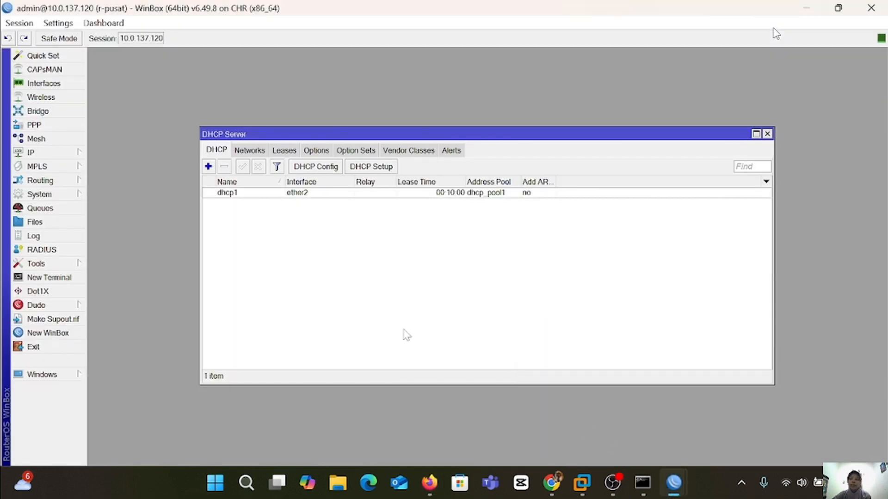
Enable the PPTP server on r-pusat in the PPP settings.
left_click(69, 126)
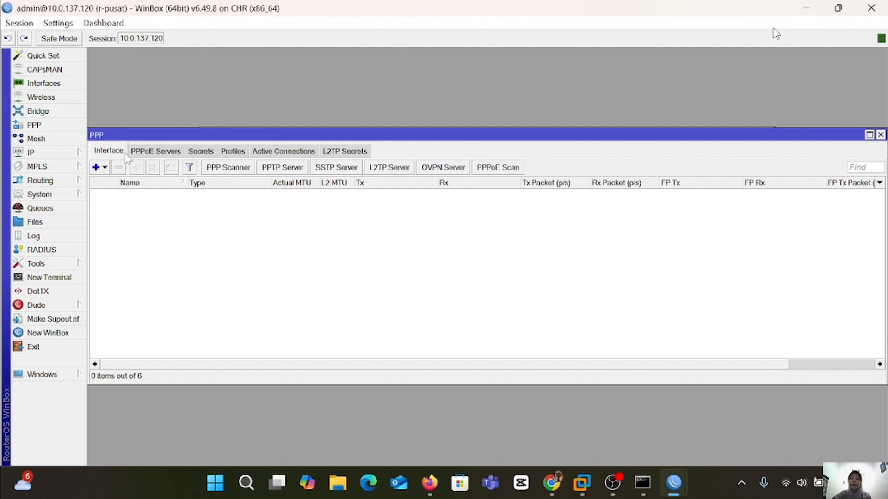
left_click(283, 169)
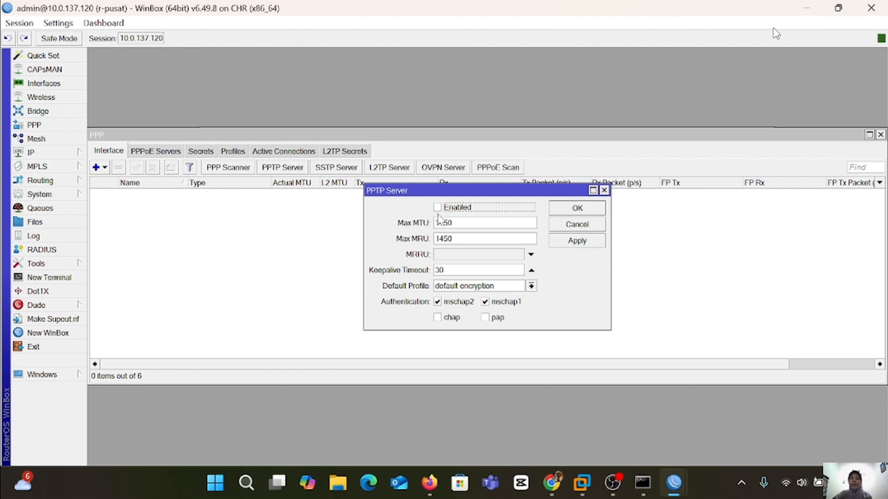
left_click(577, 240)
left_click(577, 209)
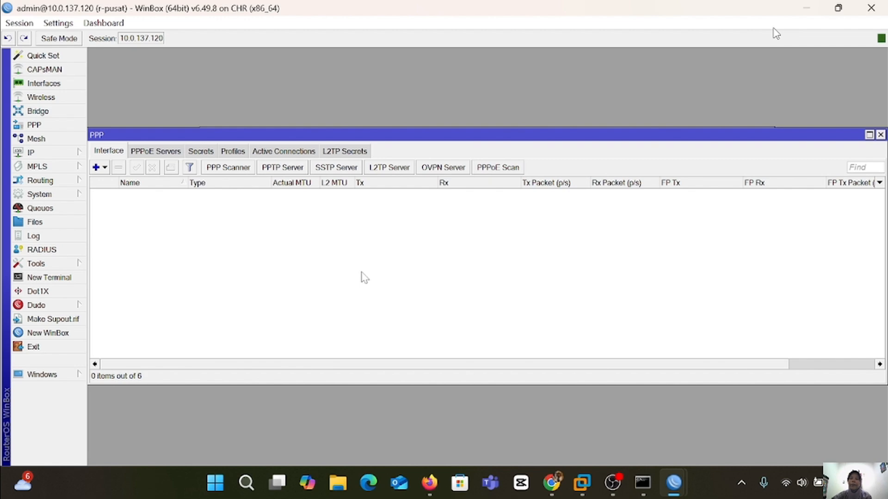
Create PPP secret pptp-amga with a password, restricted to the pptp service.
left_click(200, 153)
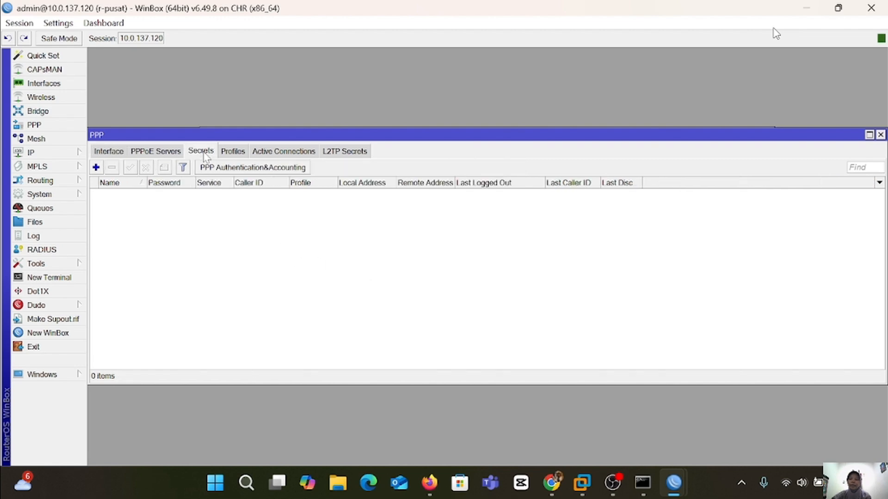
left_click(96, 167)
left_click(465, 151)
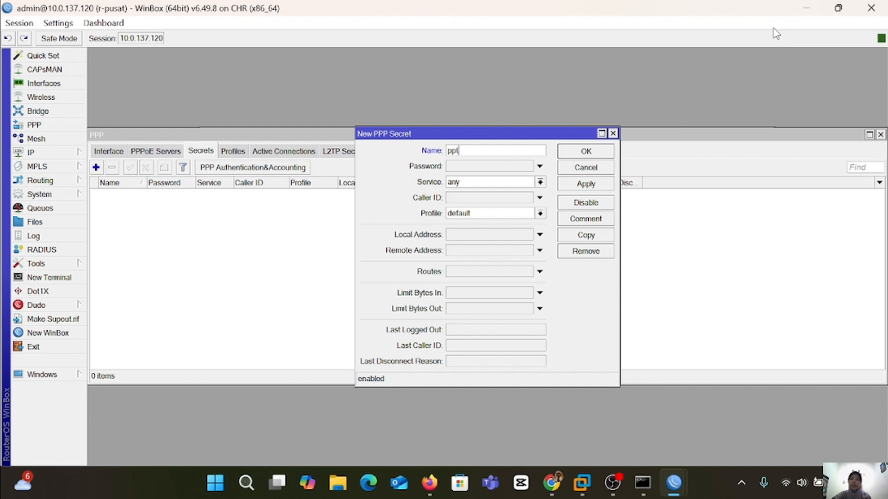
type("p-amga")
left_click(521, 167)
type("***")
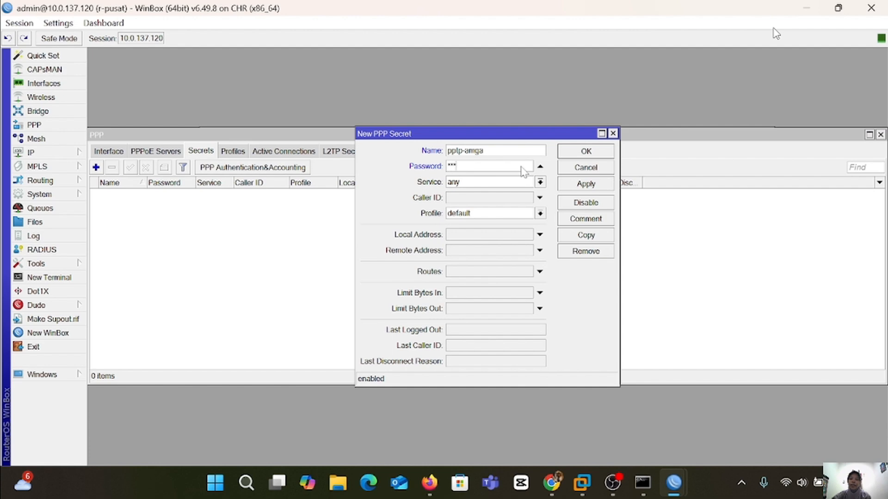
left_click(539, 182)
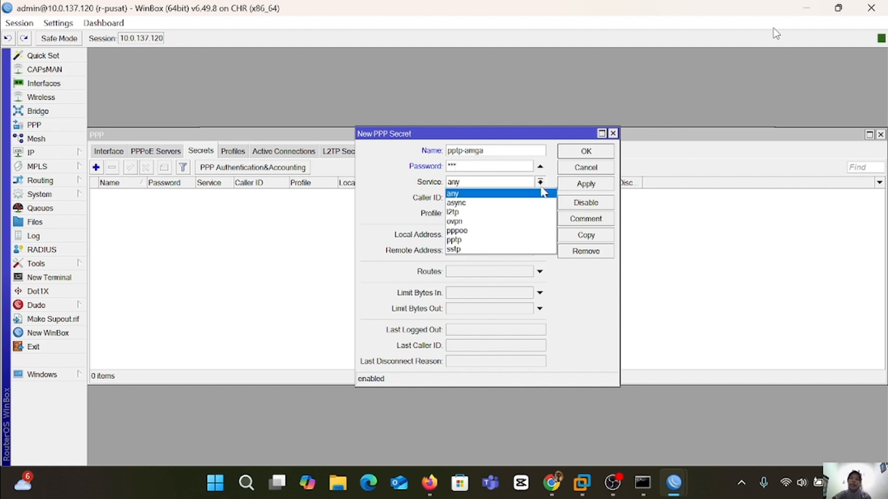
left_click(476, 240)
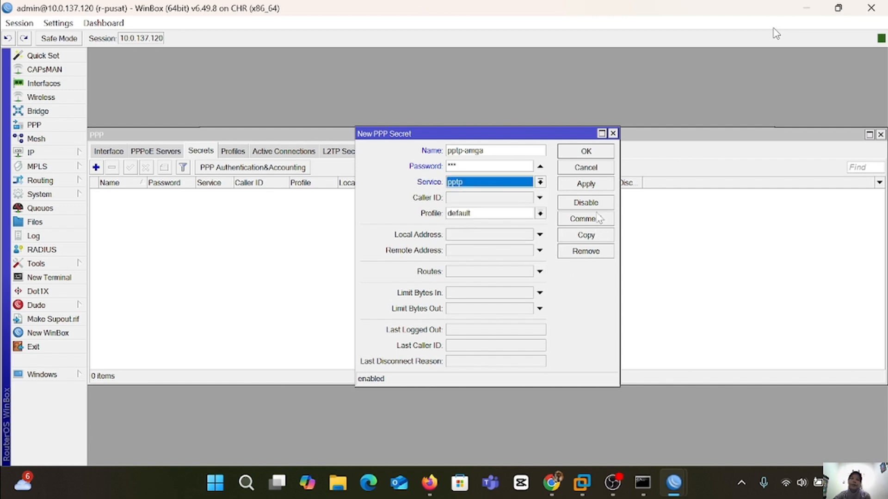
left_click(597, 187)
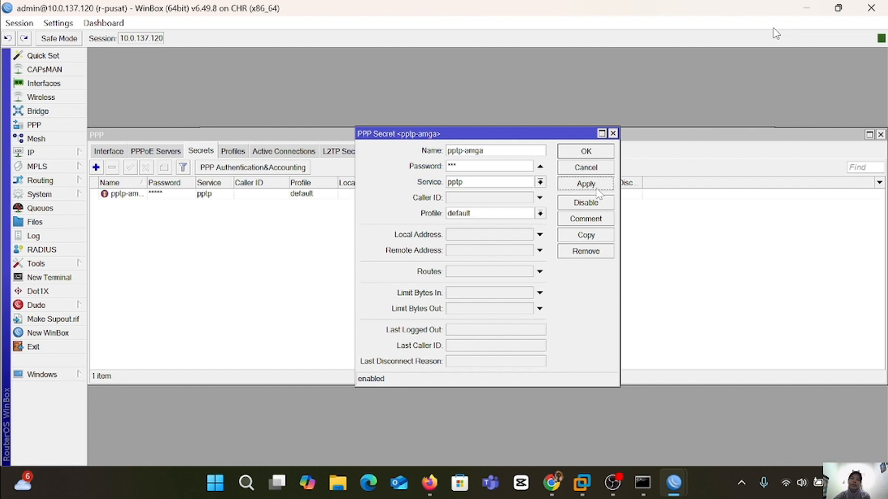
left_click(600, 154)
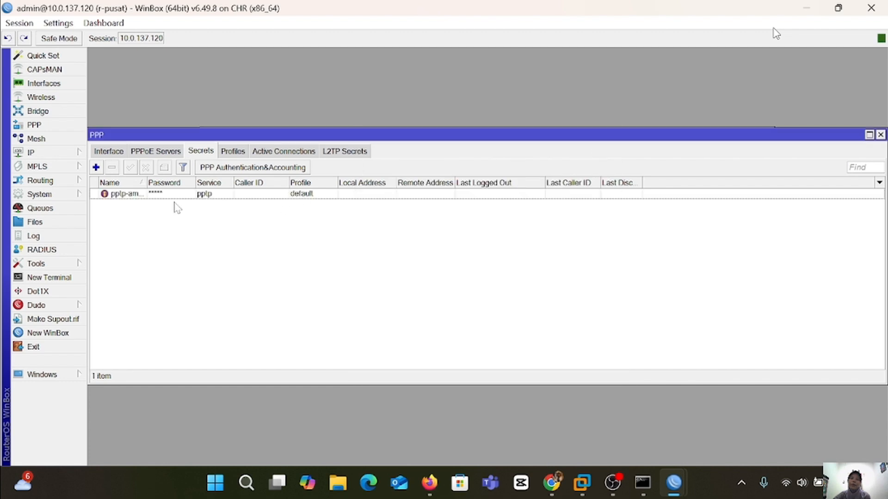
Give the pptp-amga secret local address 10.10.10.1 and remote address 10.10.10.2.
double_click(139, 194)
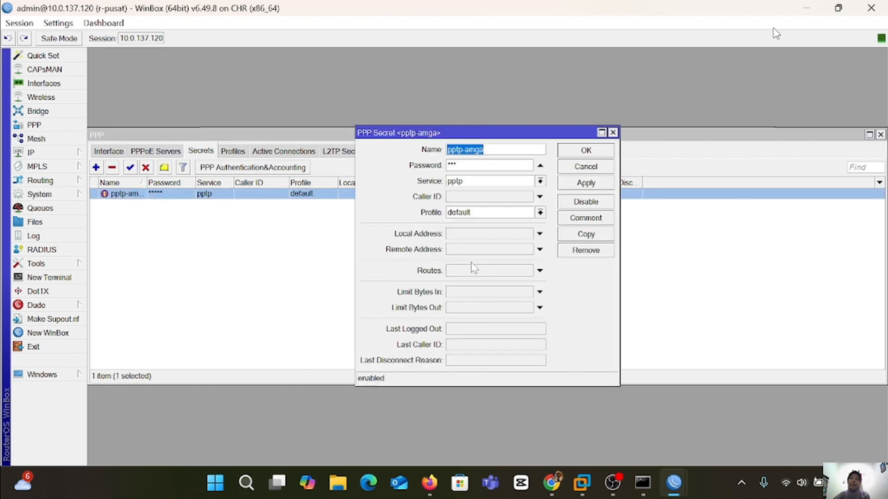
left_click(539, 234)
type("10.10.10.1")
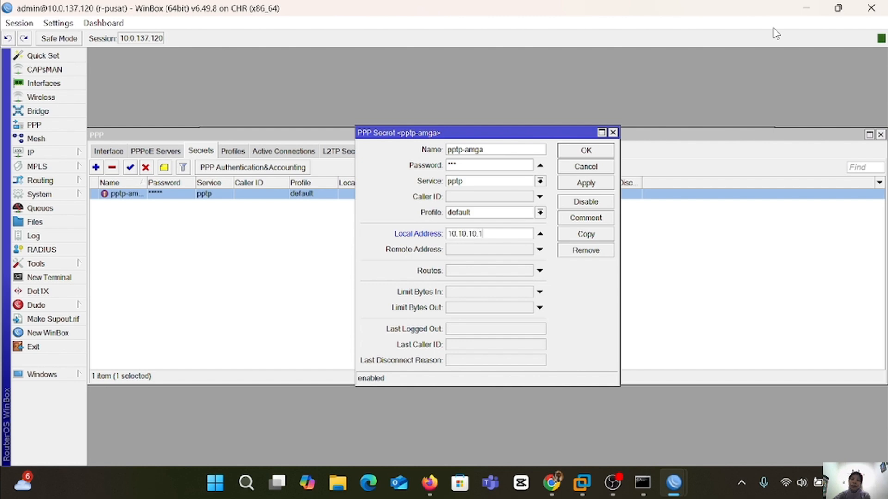
left_click(539, 250)
type("10")
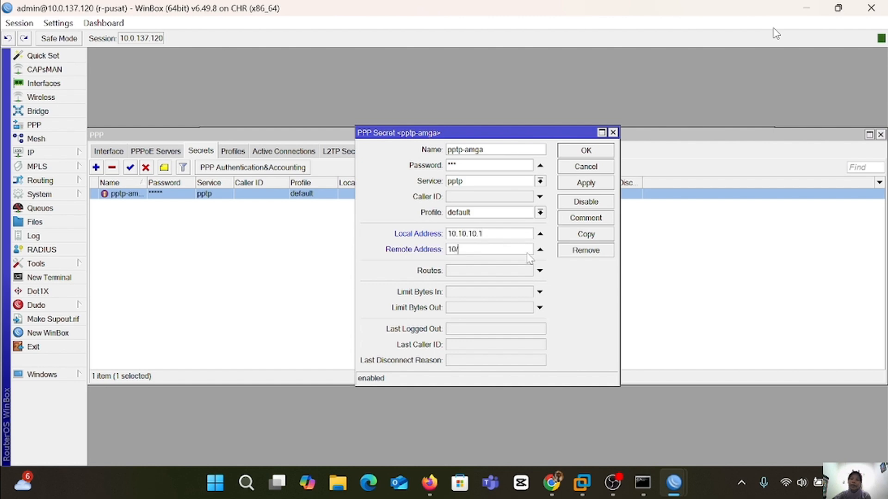
type(".10.10.2")
left_click(601, 189)
On r-cabang, add PPTP client pptp-out1 dialing 10.0.137.120 as pptp-amga with the default profile.
left_click(595, 157)
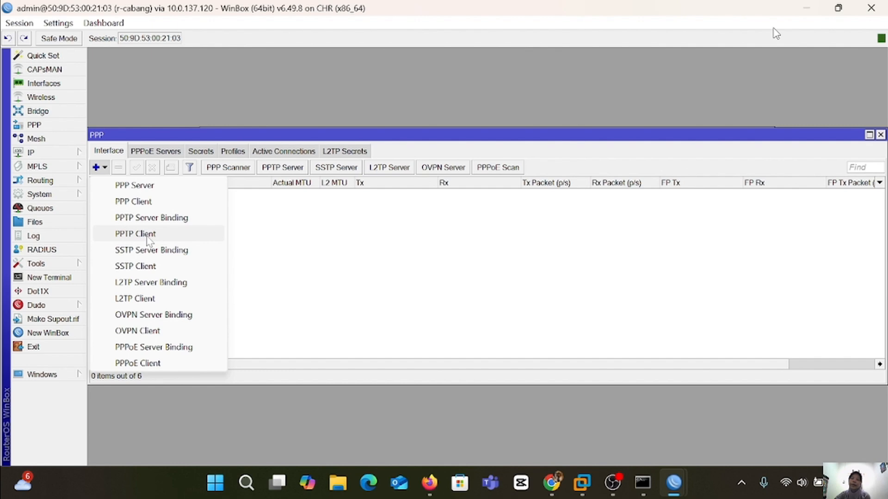
left_click(148, 234)
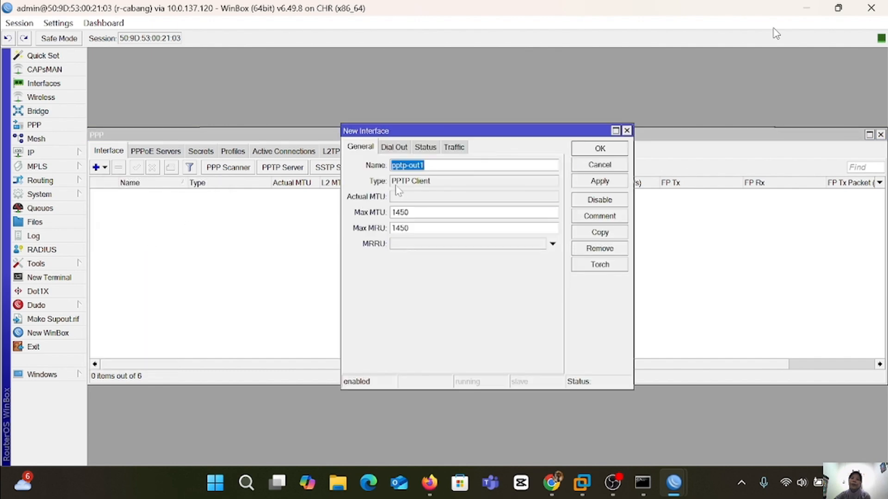
left_click(395, 147)
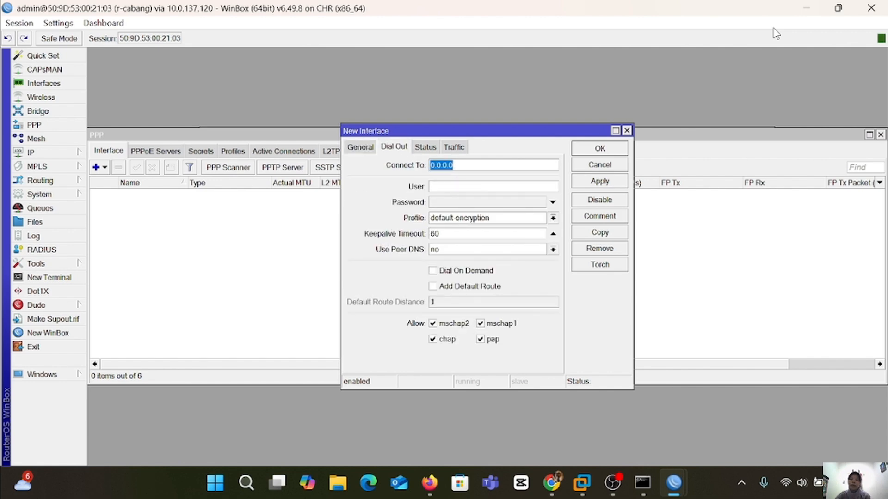
type("10.0.137.1")
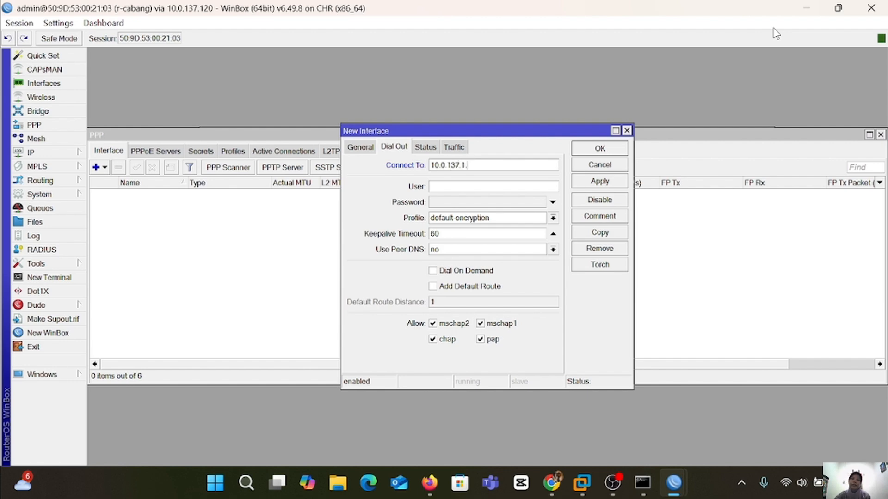
type("20")
key("Tab")
type("P")
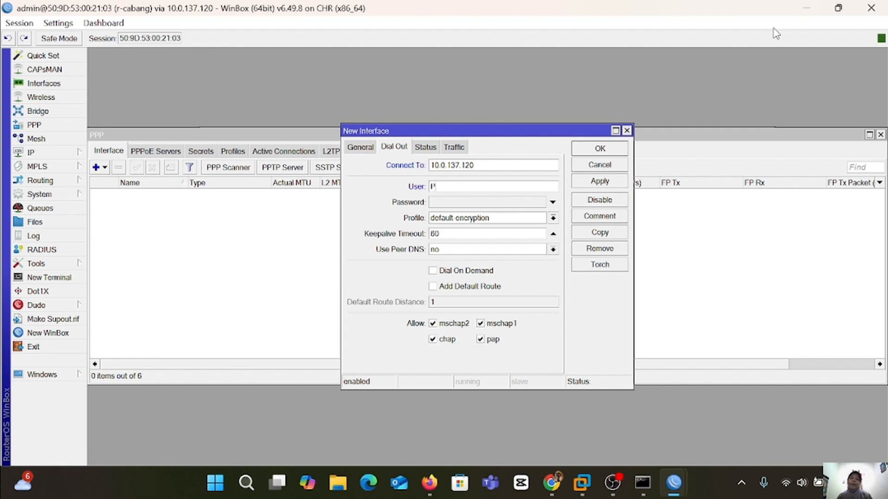
type("P")
type("pp")
type("lp-amga")
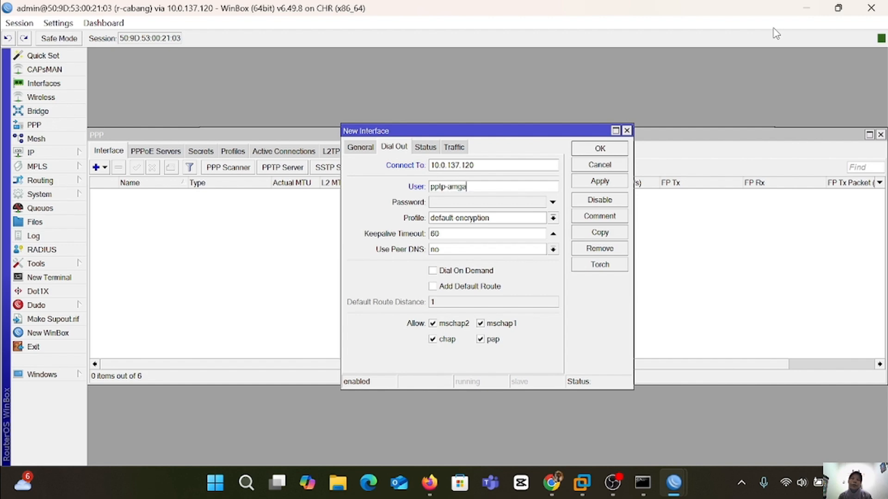
left_click(488, 204)
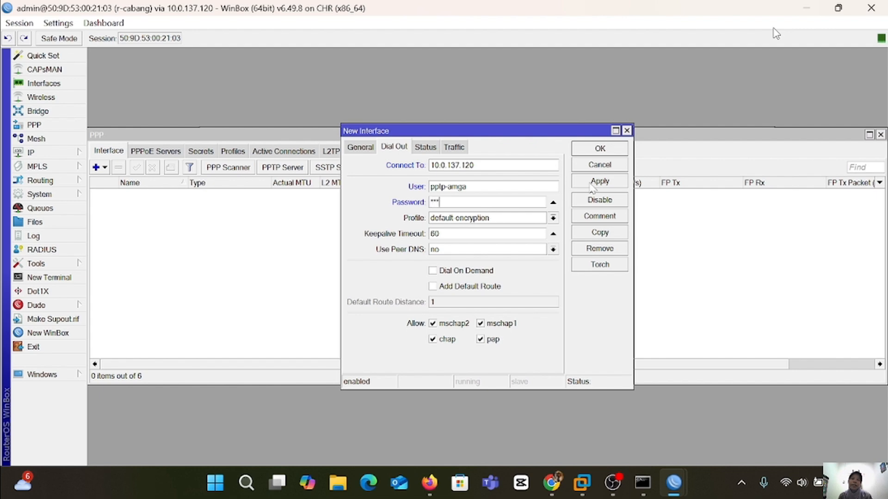
left_click(553, 218)
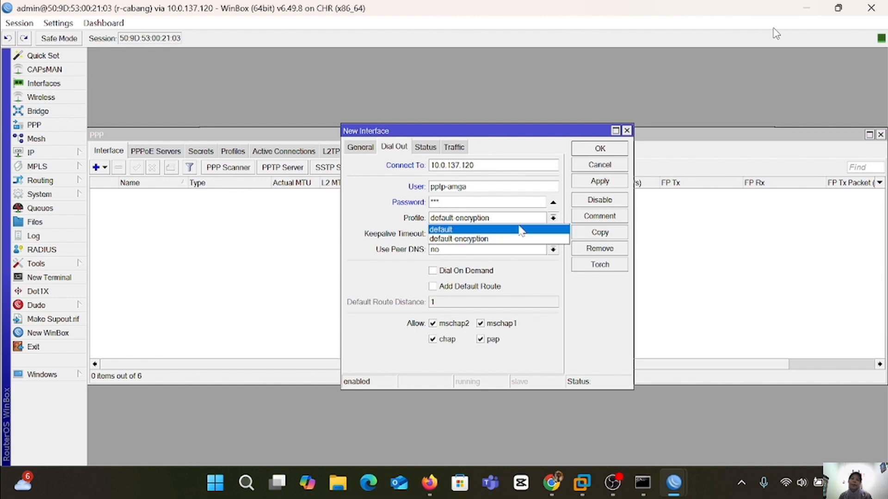
left_click(493, 229)
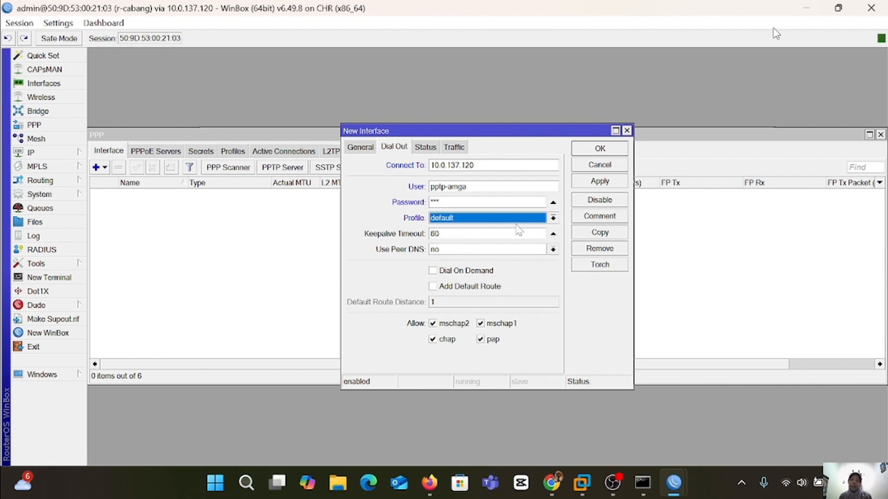
left_click(602, 187)
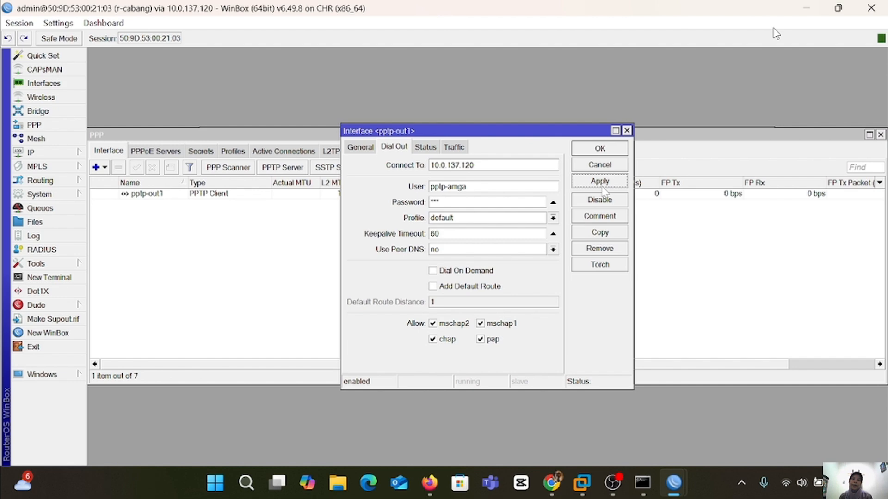
left_click(606, 150)
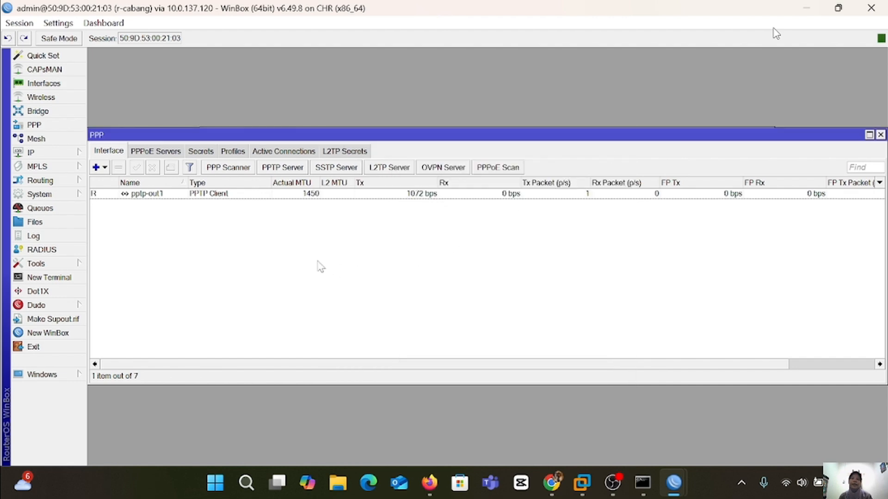
From r-cabang's terminal, ping 10.10.10.1 across the PPTP tunnel.
left_click(51, 279)
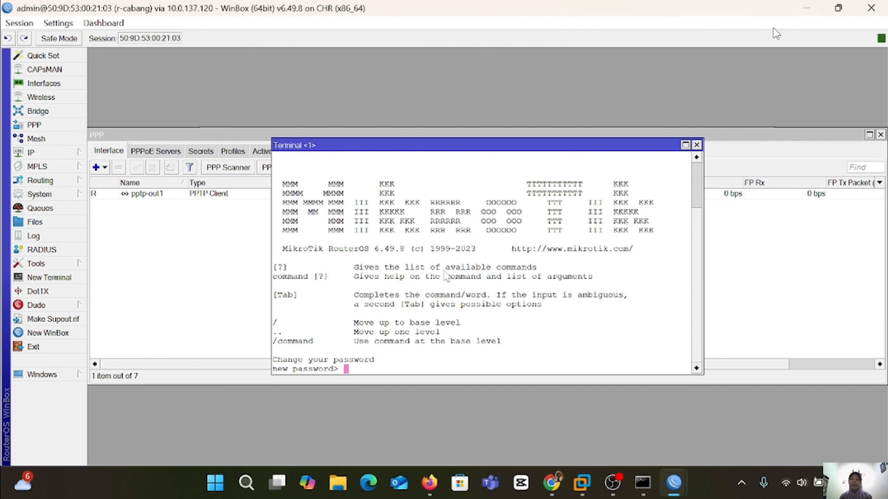
key("Return")
key("Return")
key("Return")
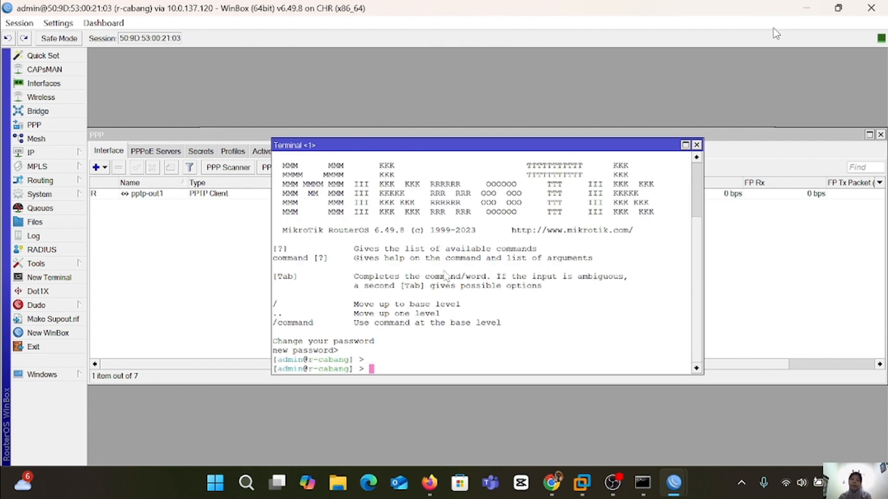
type("ping 10.10.1")
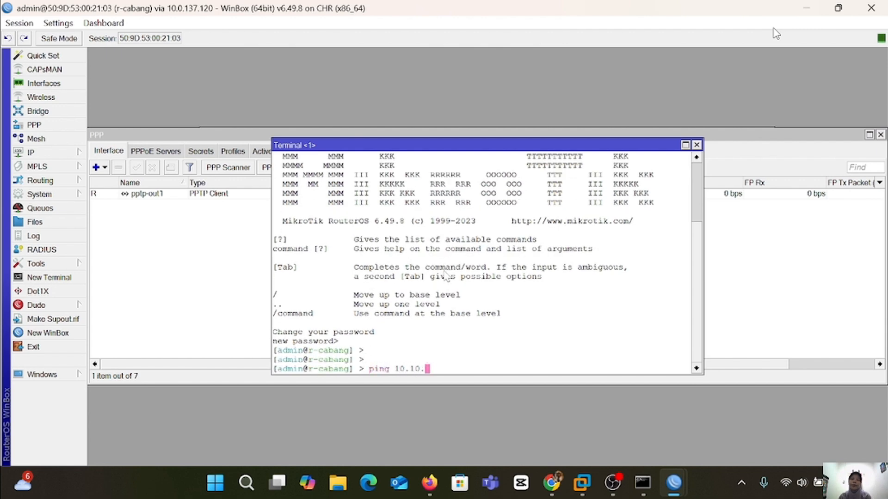
type("0.1")
key("Return")
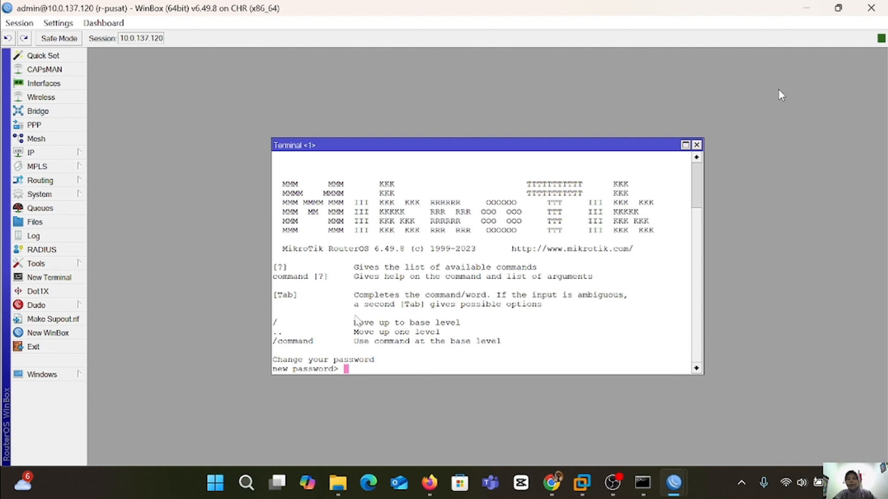
In r-pusat's terminal, add a route to 192.168.1.0/24 via gateway 10.10.10.2.
key("Return")
type("ip route")
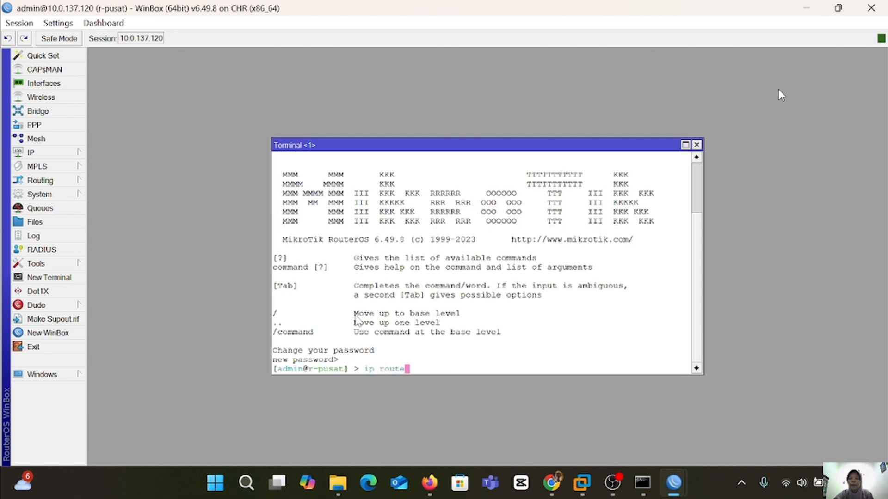
key("Return")
type("add ")
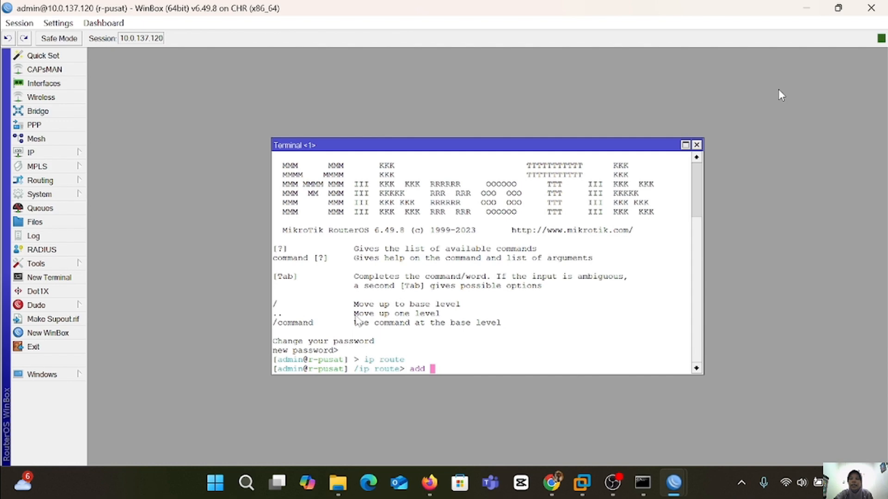
type("dst.")
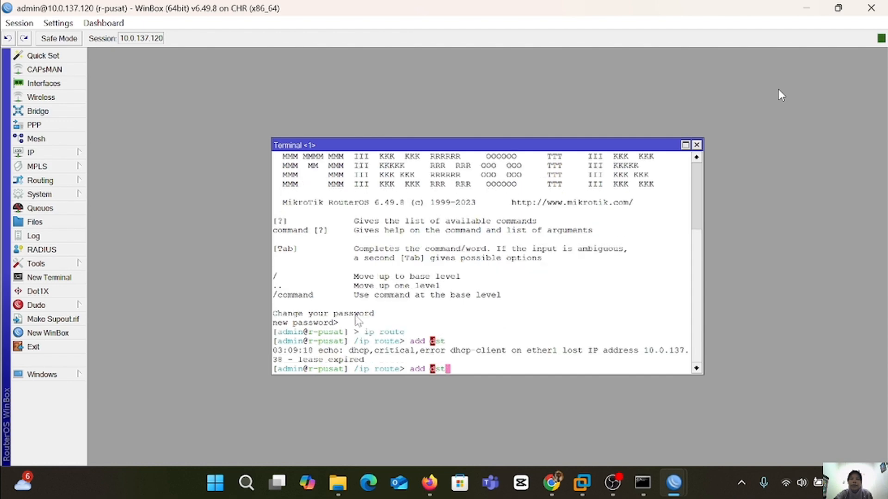
type("-address=")
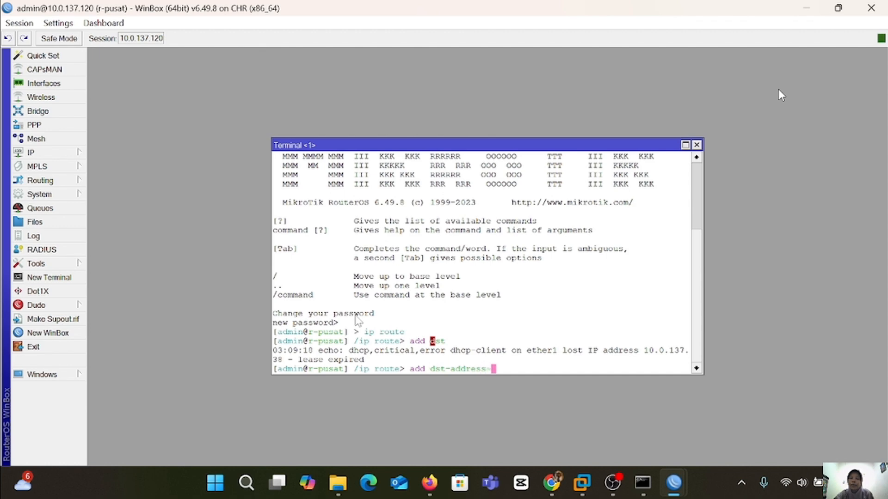
type("192.168.1.0/24")
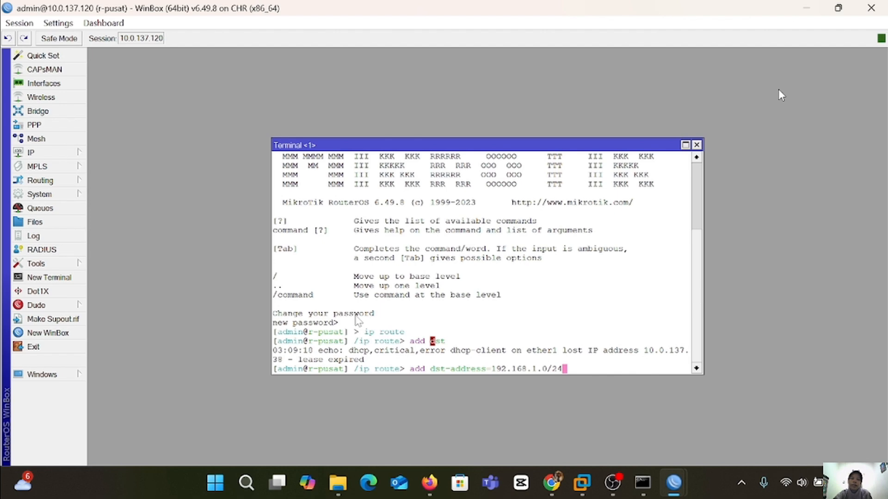
key("Return")
key("Up")
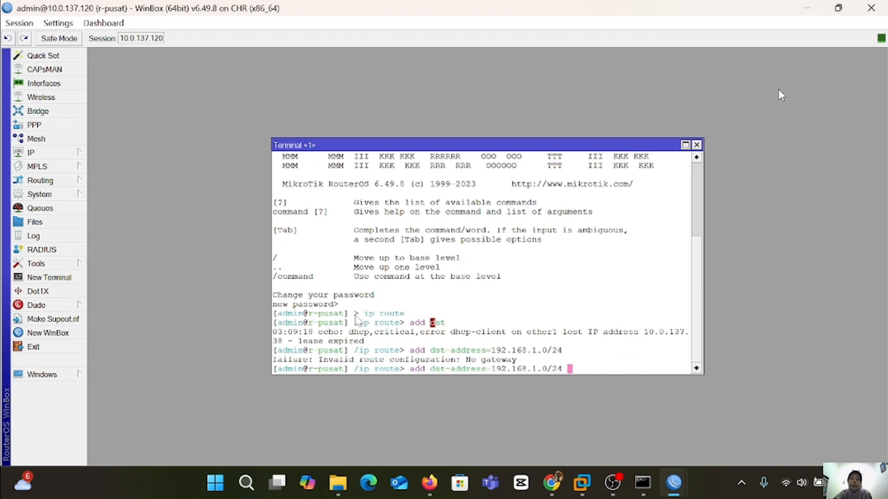
type("g")
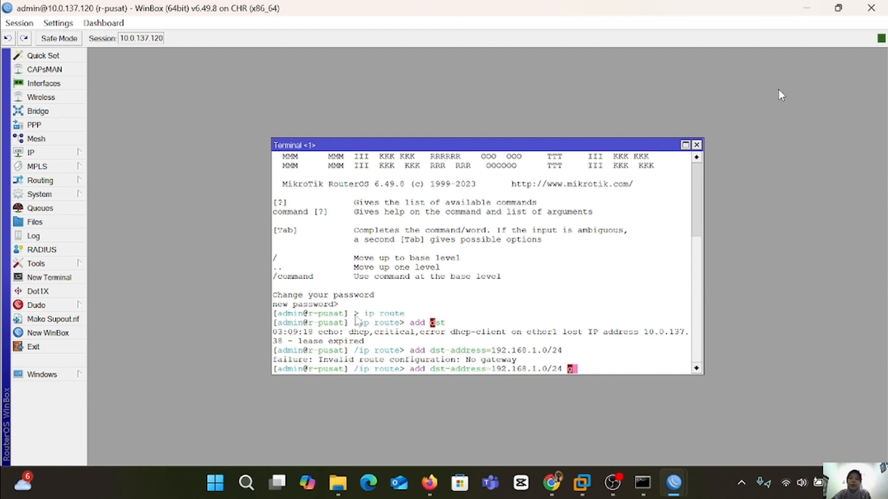
type("ateway=")
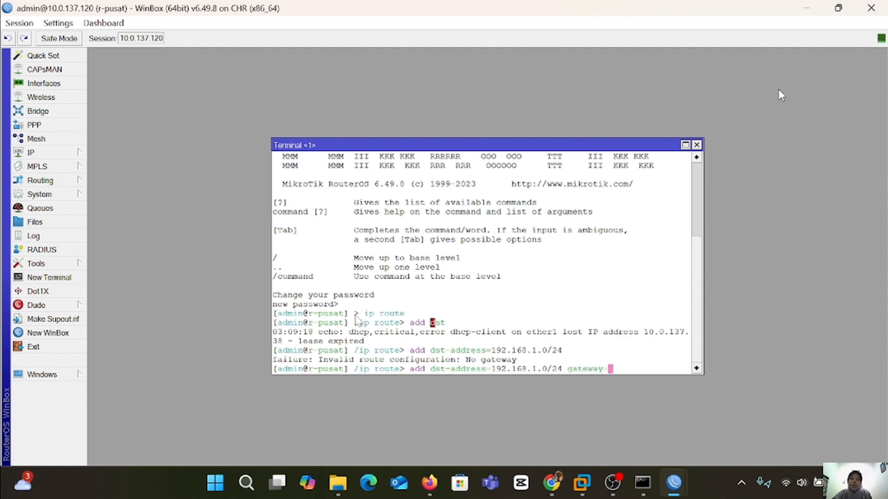
type("10.10.10.2")
key("Return")
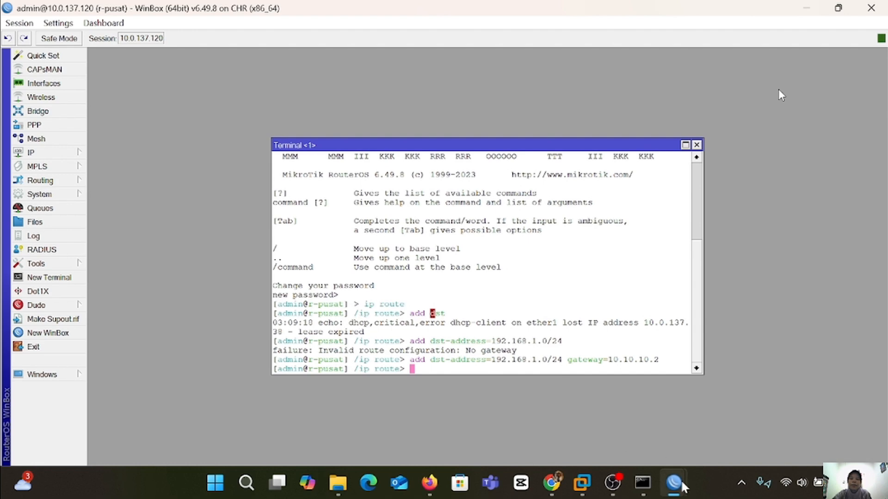
mouse_move(680, 485)
left_click(749, 407)
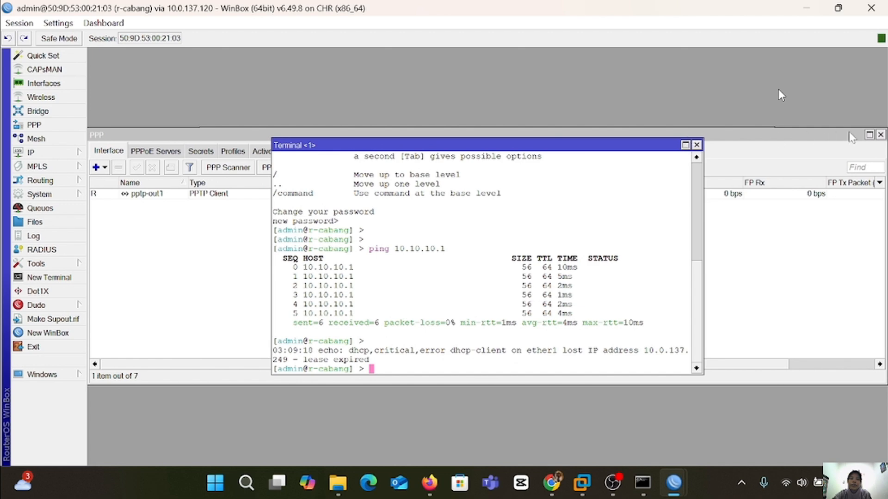
Close the PPP and DHCP Server windows on r-cabang.
left_click(881, 135)
left_click(767, 133)
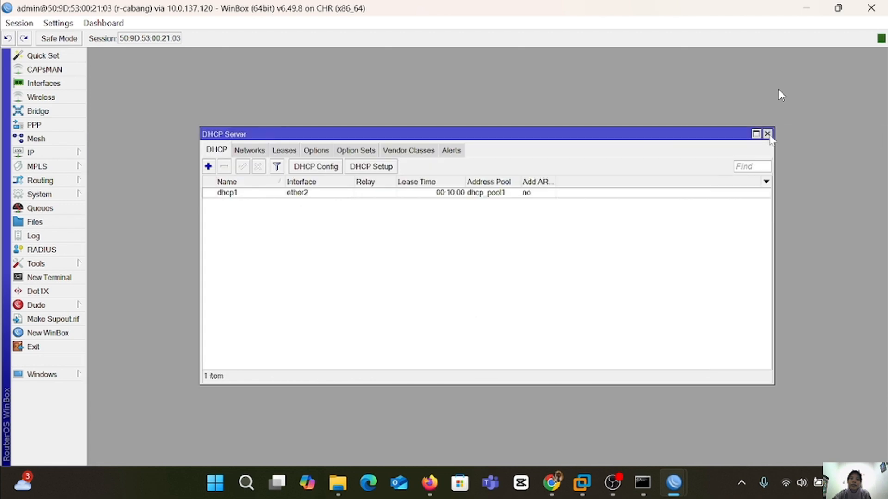
left_click(767, 134)
In r-cabang's terminal, add a route to 192.168.2.0/24 via gateway 10.10.10.1.
type("ip")
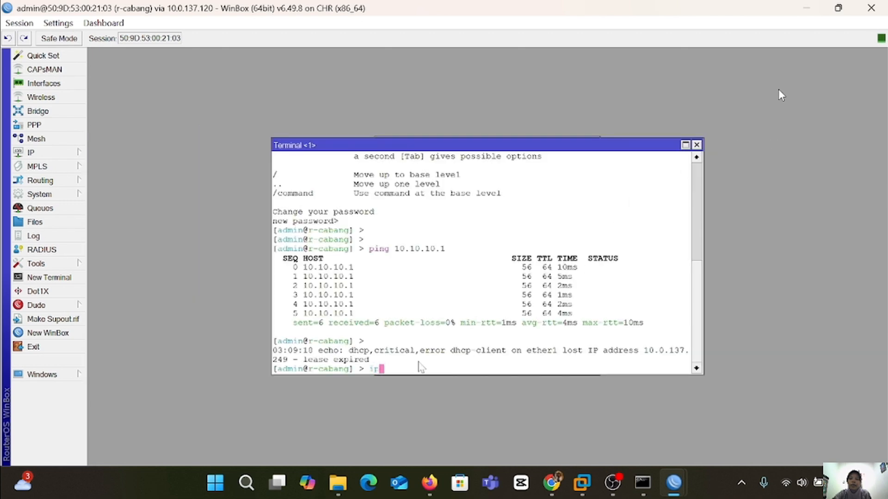
type(" route")
key("Return")
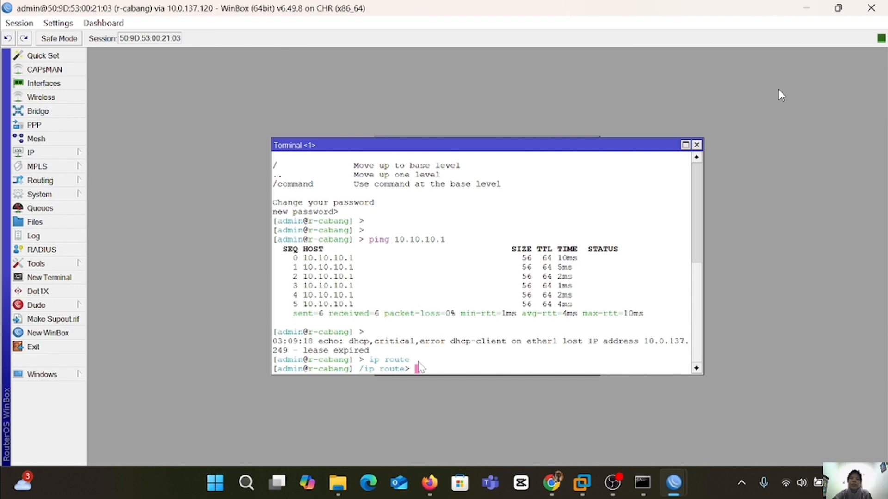
type("add ")
type("192.")
key("BackSpace")
key("BackSpace")
key("BackSpace")
key("BackSpace")
type("dst-address")
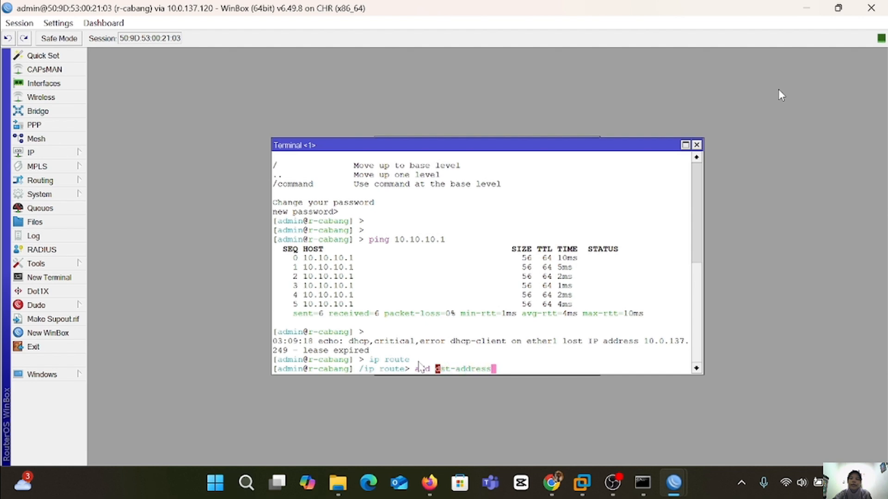
type("-")
key("BackSpace")
type("=192.168")
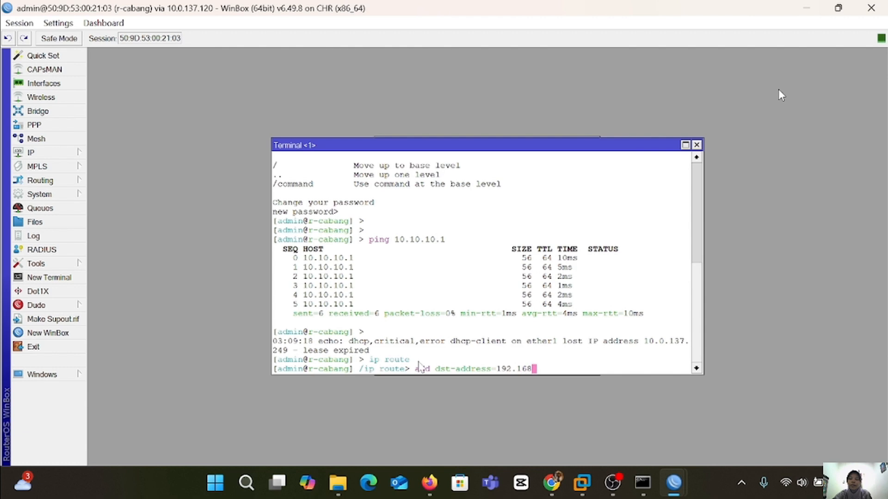
type(".2.0/24 gateway=10.10.1")
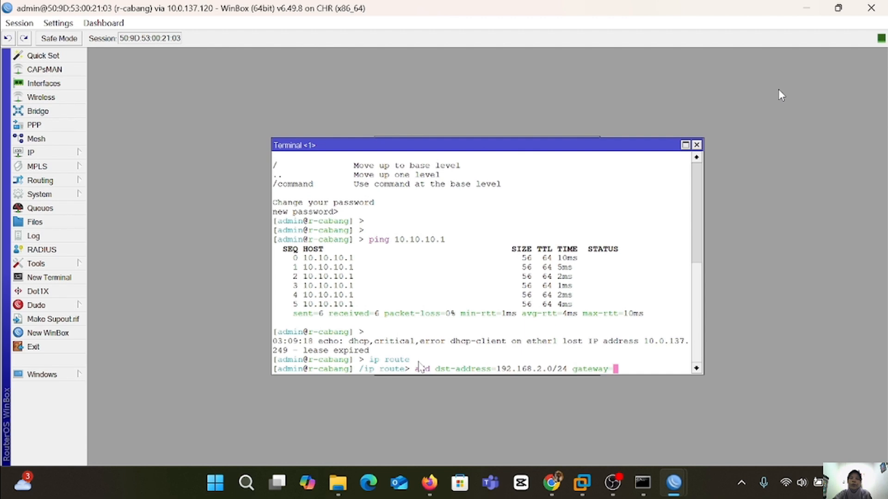
type("0.1")
key("Return")
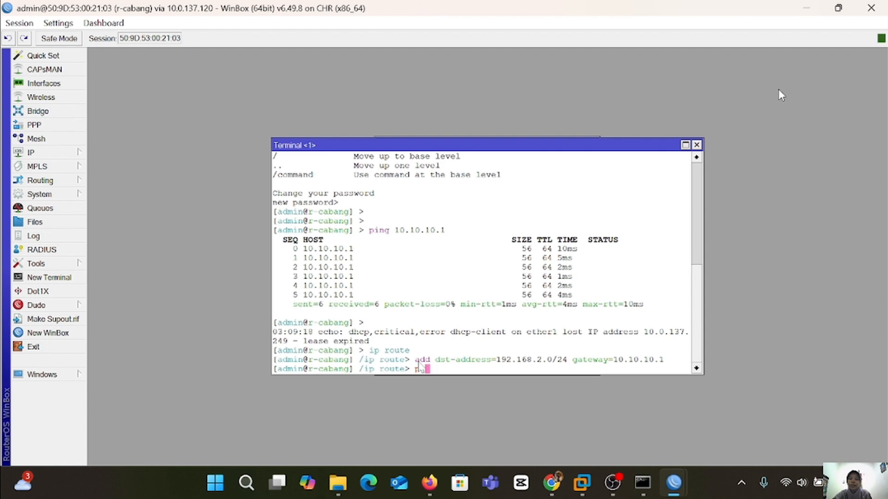
key("alt+Tab")
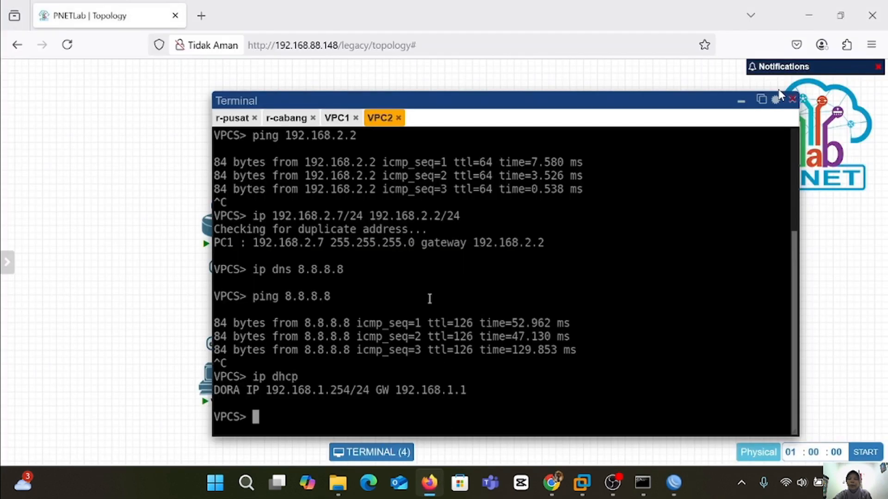
After glancing at VPC1's console, ping 192.168.2.254 from VPC2 and stop it once it fails.
left_click(337, 118)
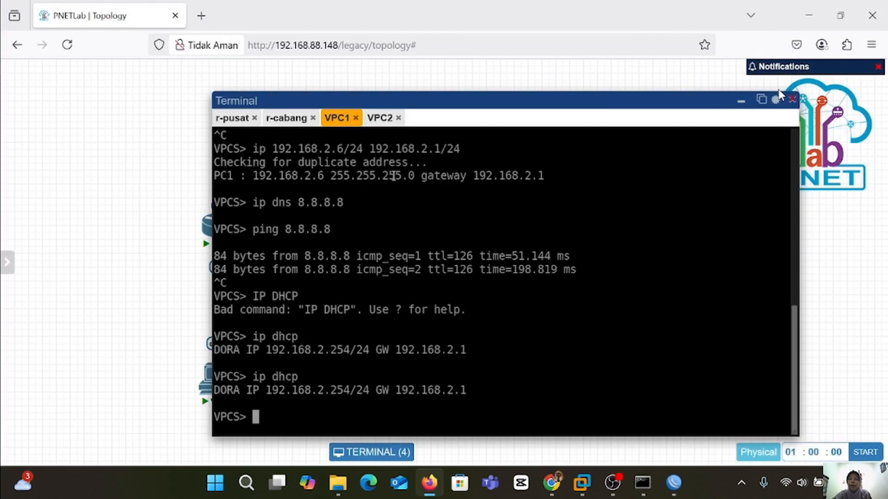
left_click(379, 118)
type("pi")
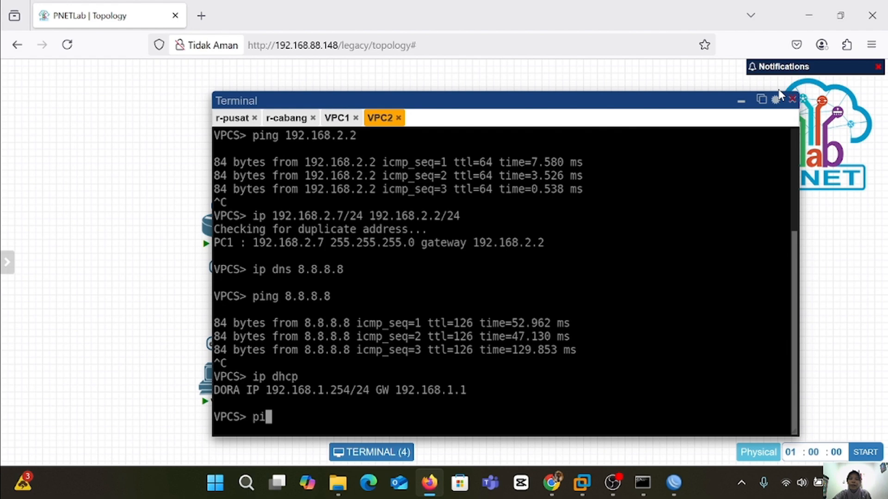
type("ng 192.1")
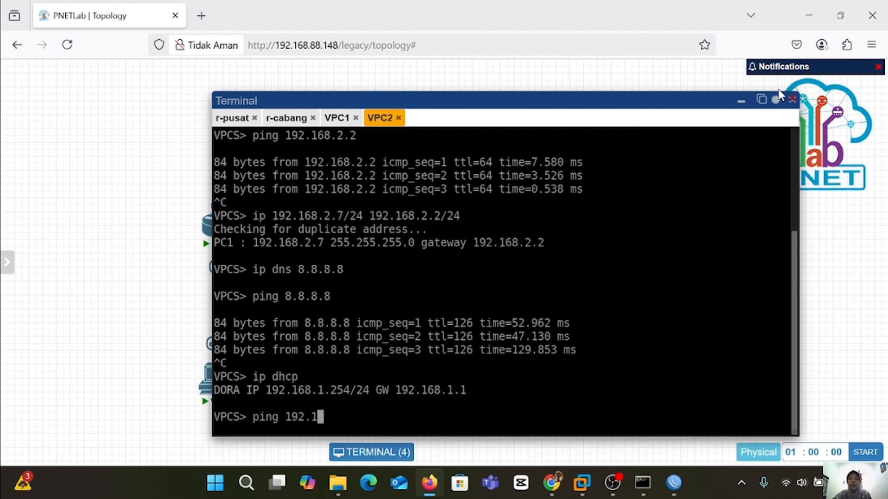
type("68.2.254")
key("Return")
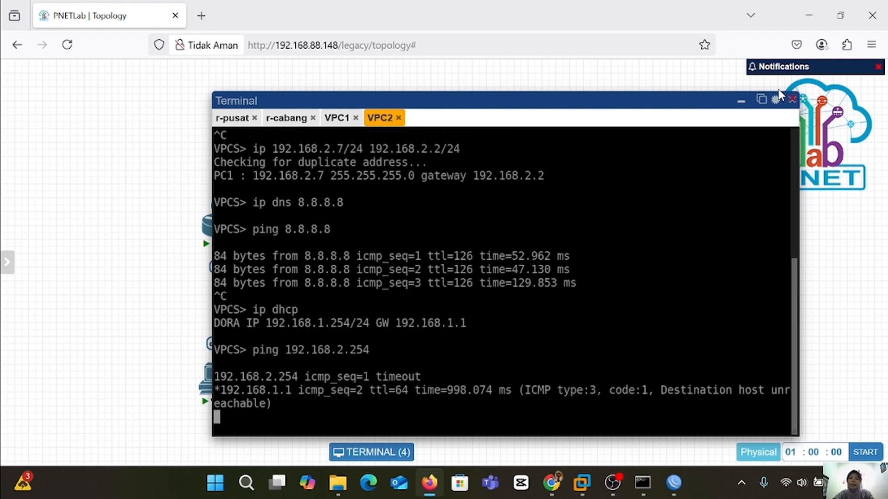
key("ctrl+c")
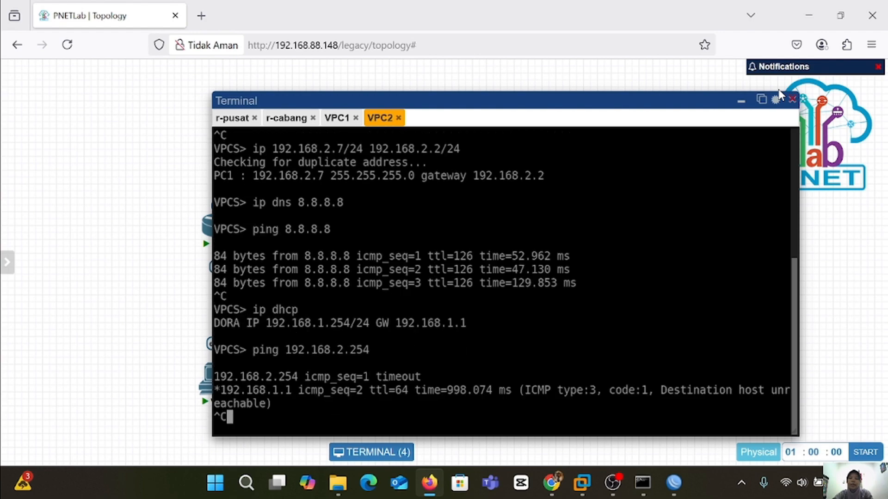
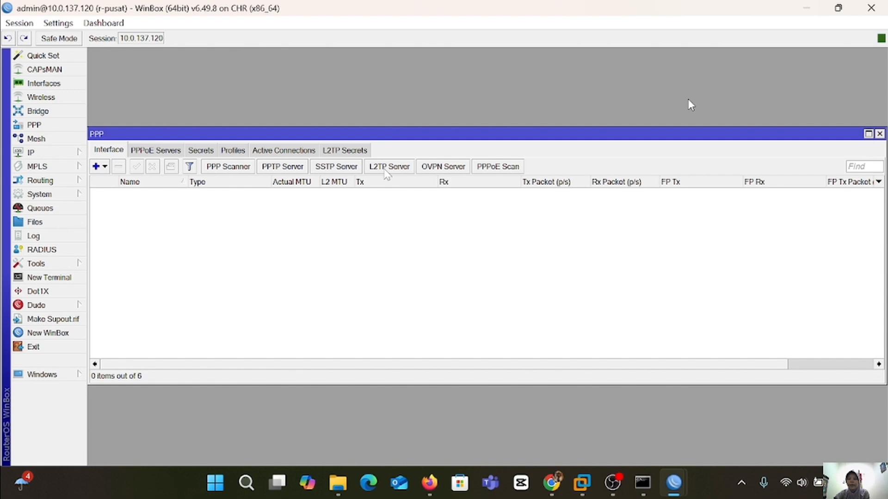
Enable IPsec on r-pusat's L2TP server with Use IPsec set to yes and an IPsec secret.
left_click(385, 168)
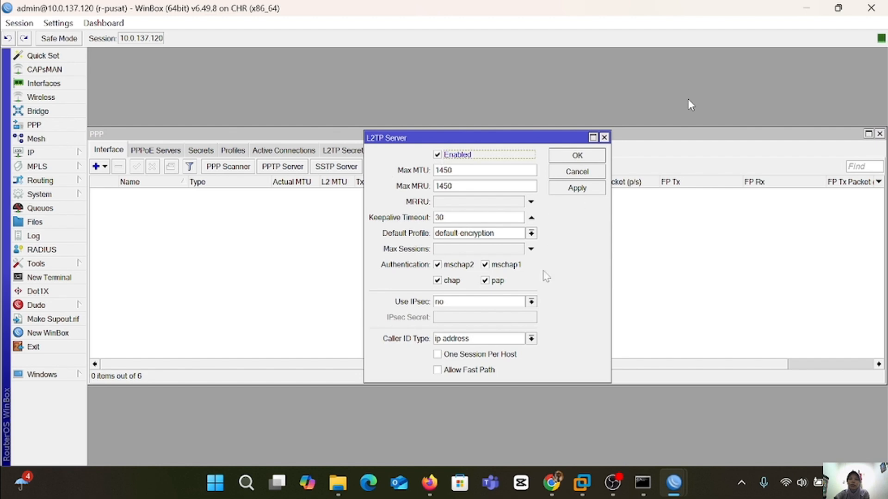
left_click(531, 303)
left_click(499, 331)
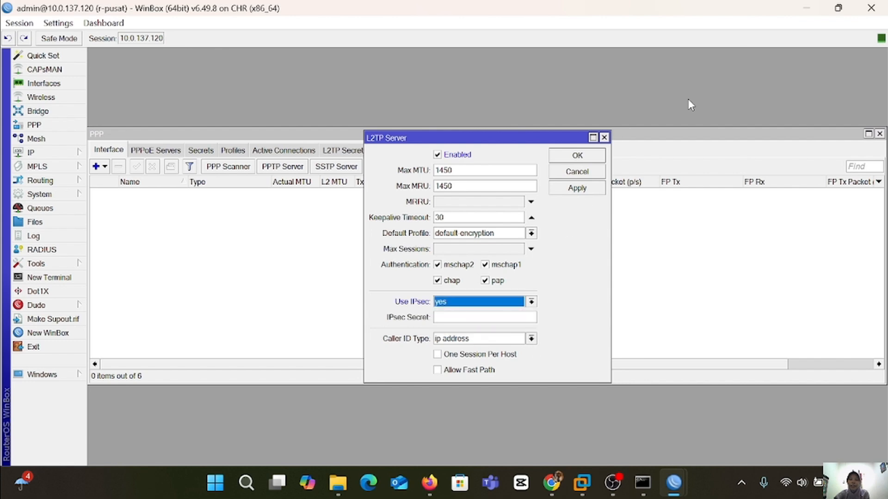
left_click(462, 317)
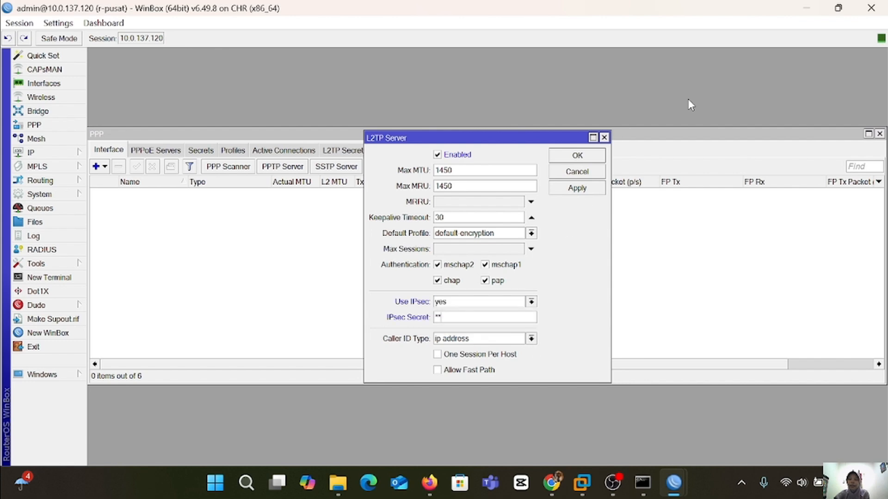
type("123456")
left_click(583, 188)
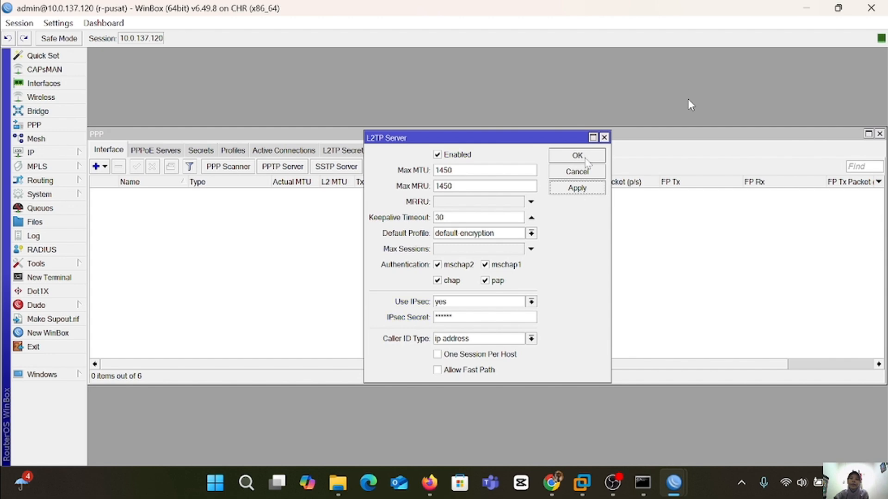
left_click(577, 156)
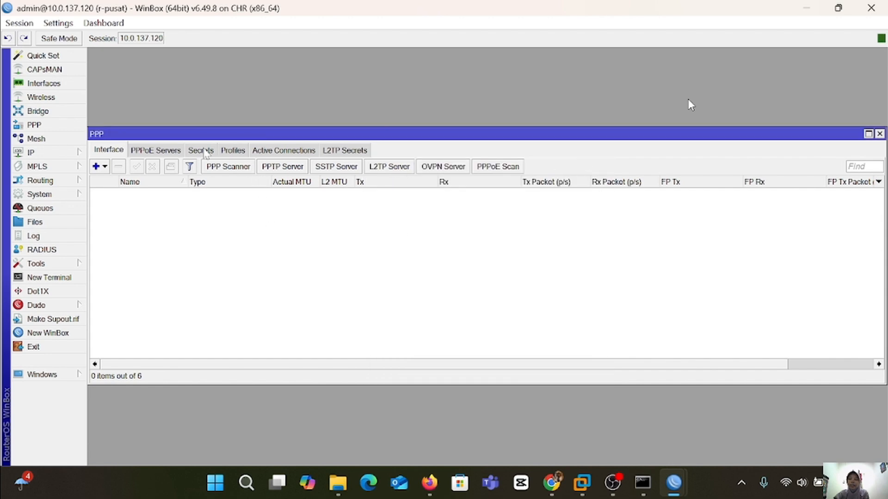
Add a new PPP secret on r-pusat with the tunnel user name and password.
left_click(202, 150)
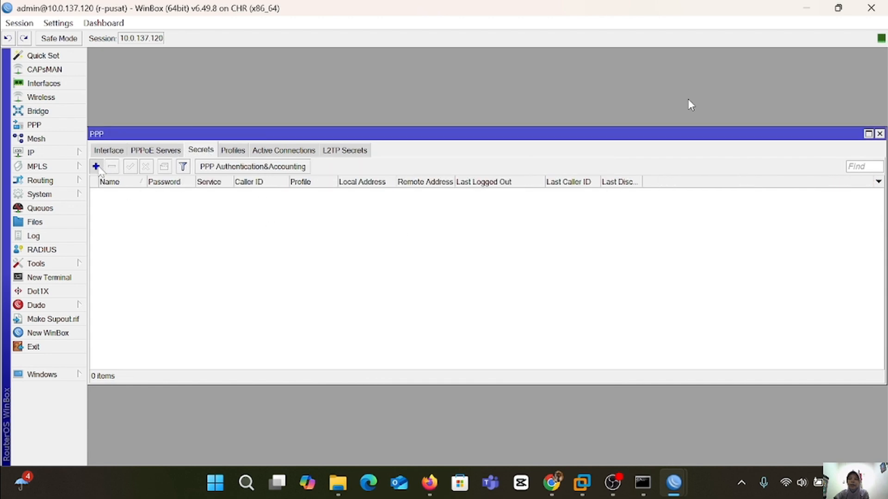
left_click(96, 166)
key("BackSpace")
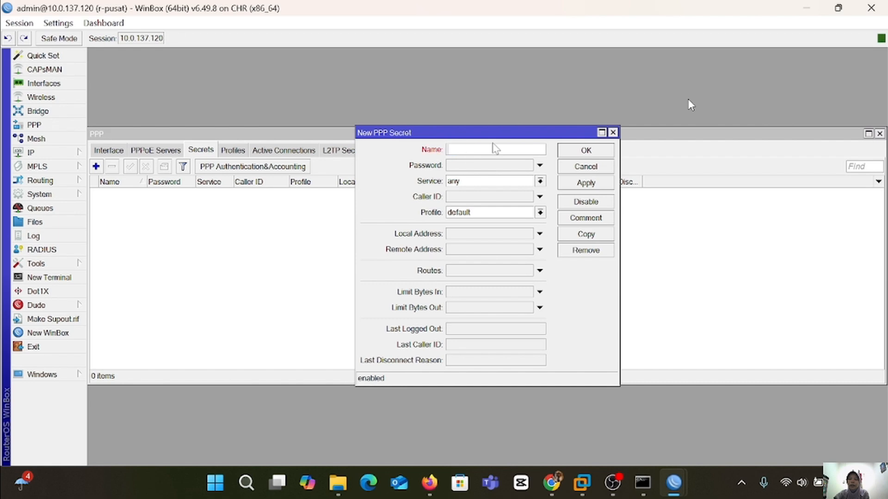
type("L2TP-amga")
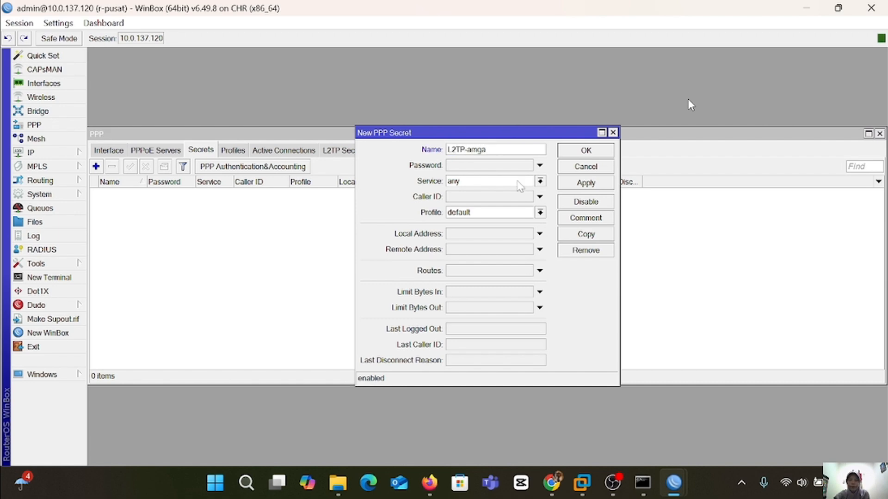
left_click(504, 167)
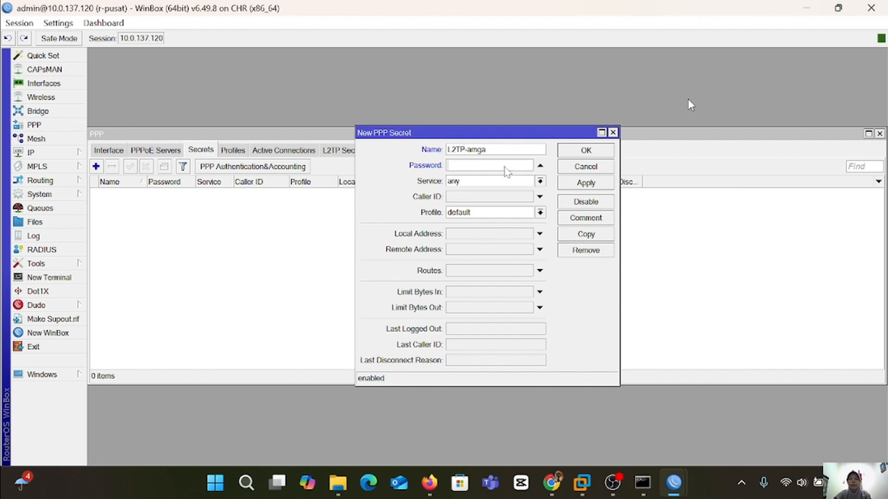
type("**")
Limit the secret to l2tp with default-encryption, local 172.16.1.1, remote 172.16.1.2, and save it.
left_click(540, 181)
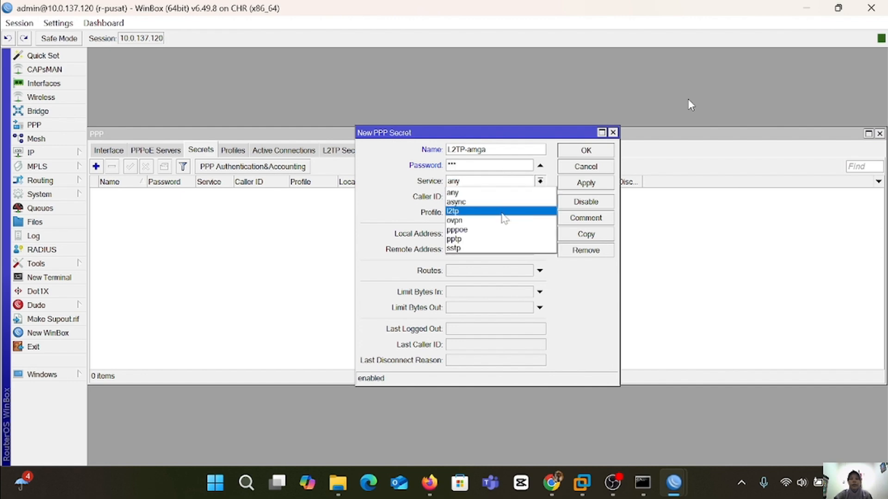
left_click(501, 213)
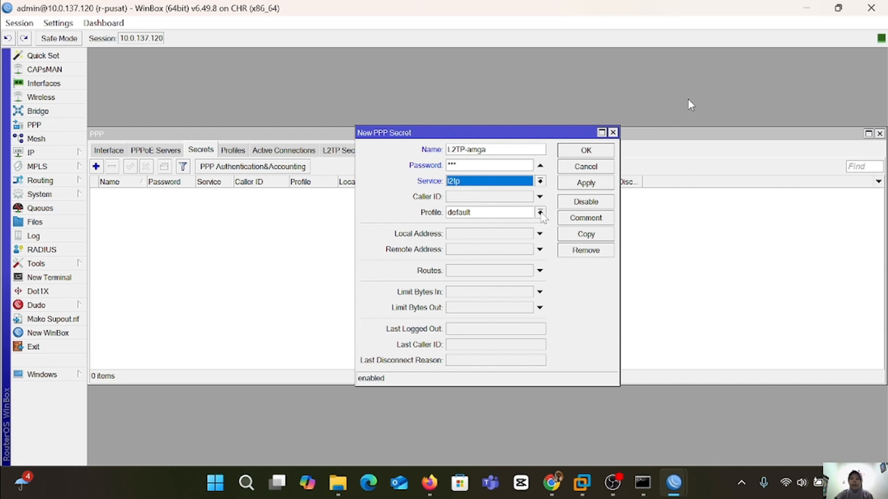
left_click(539, 212)
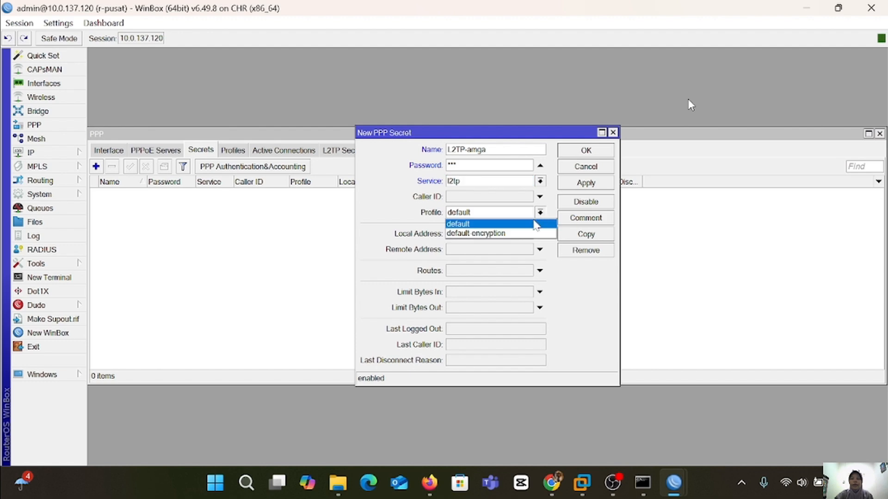
left_click(523, 234)
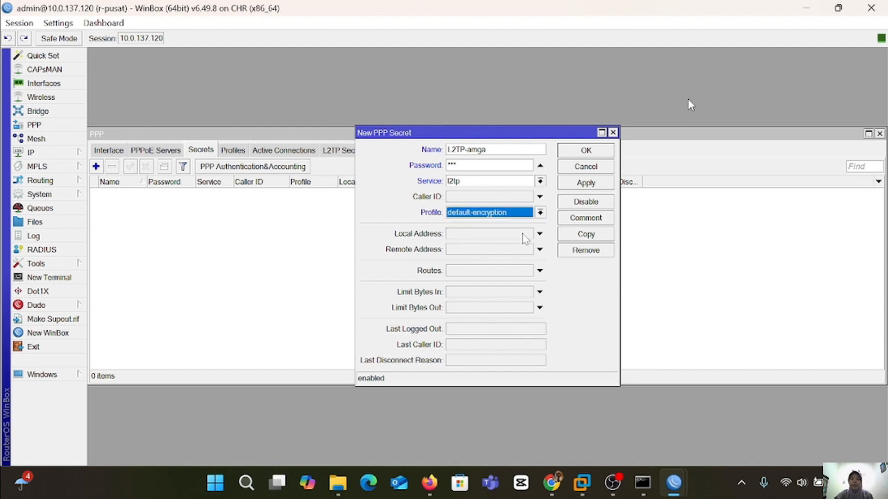
left_click(504, 234)
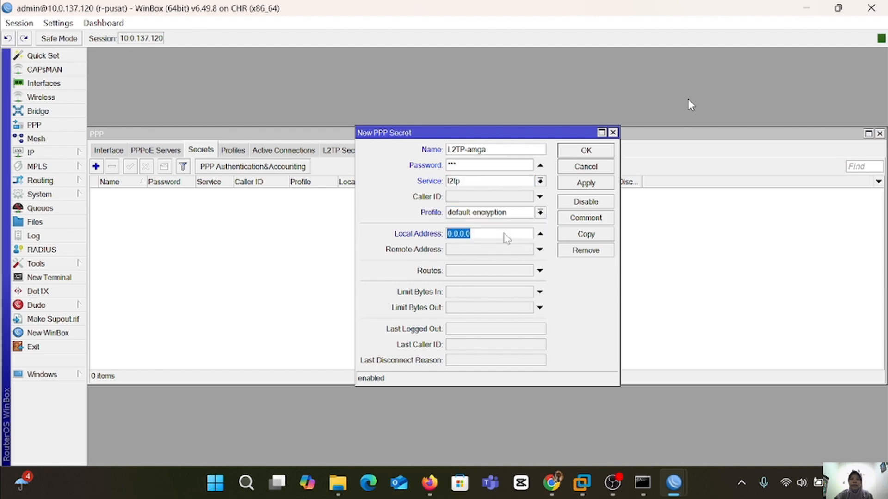
type("17")
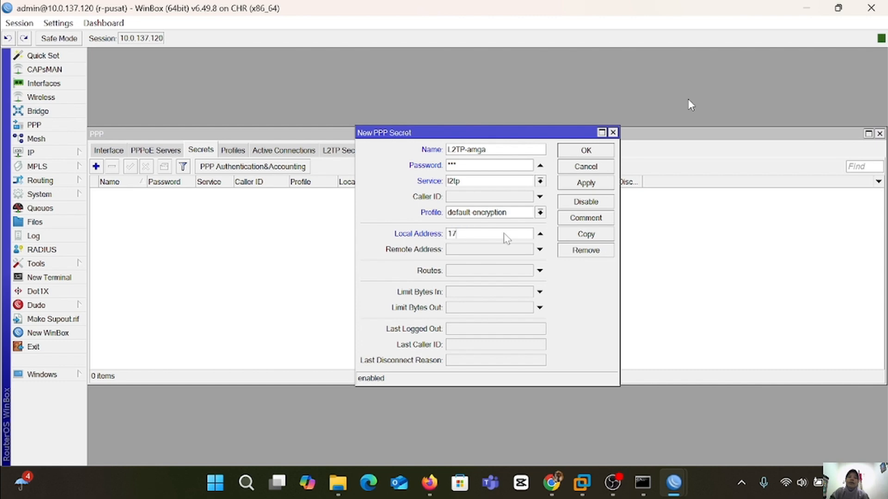
type("2.")
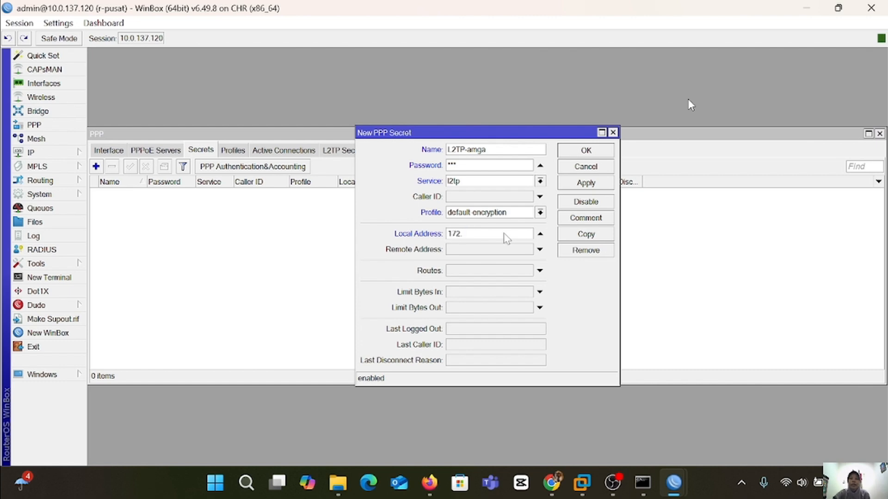
type("16.1.1")
left_click(506, 252)
type("19")
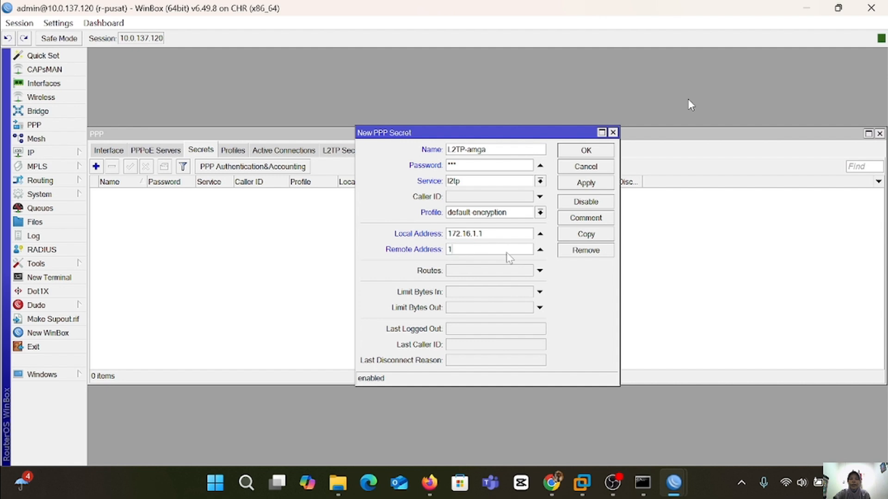
type("2.16.1.2")
left_click(593, 185)
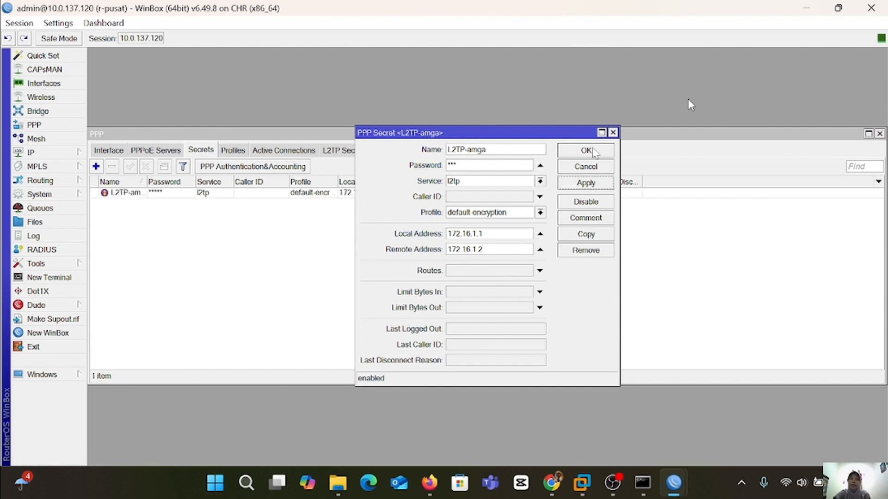
left_click(593, 152)
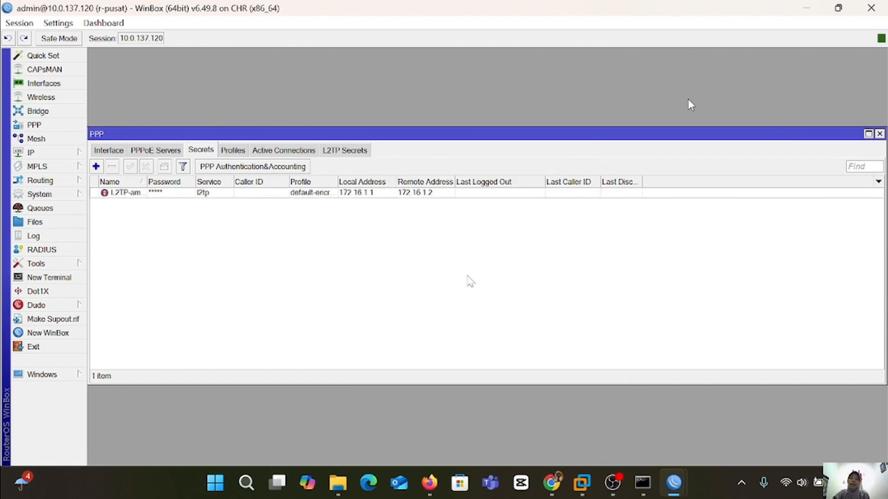
On r-cabang, create a new L2TP client interface from the PPP Interface list.
mouse_move(670, 490)
left_click(656, 404)
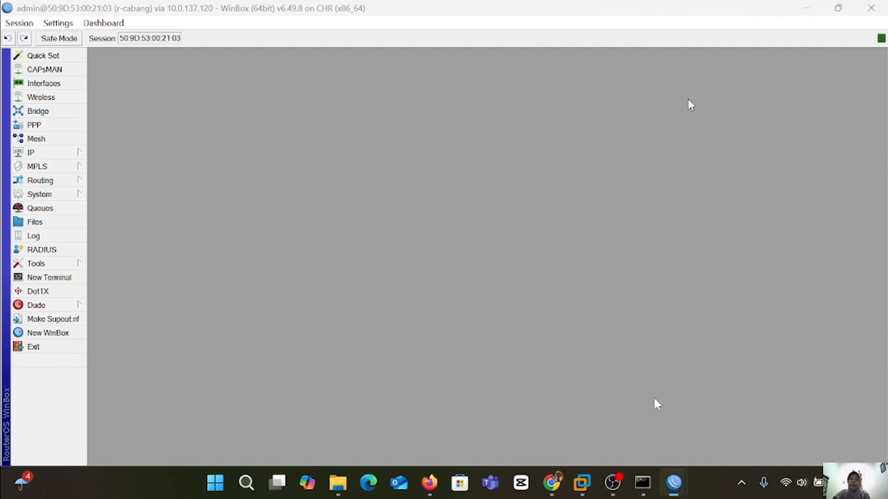
left_click(70, 126)
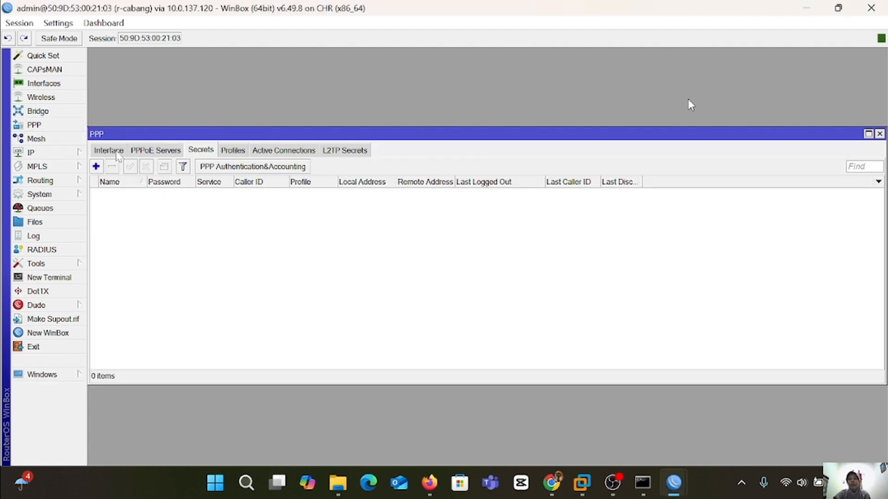
left_click(111, 151)
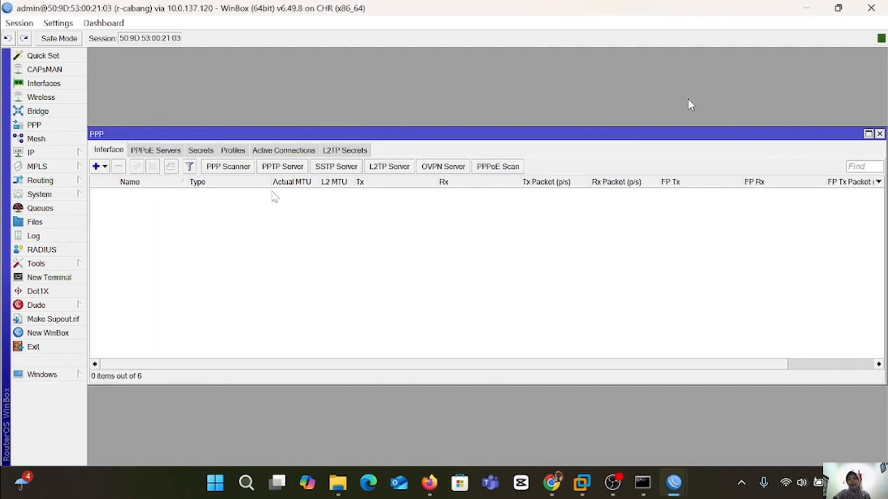
left_click(105, 167)
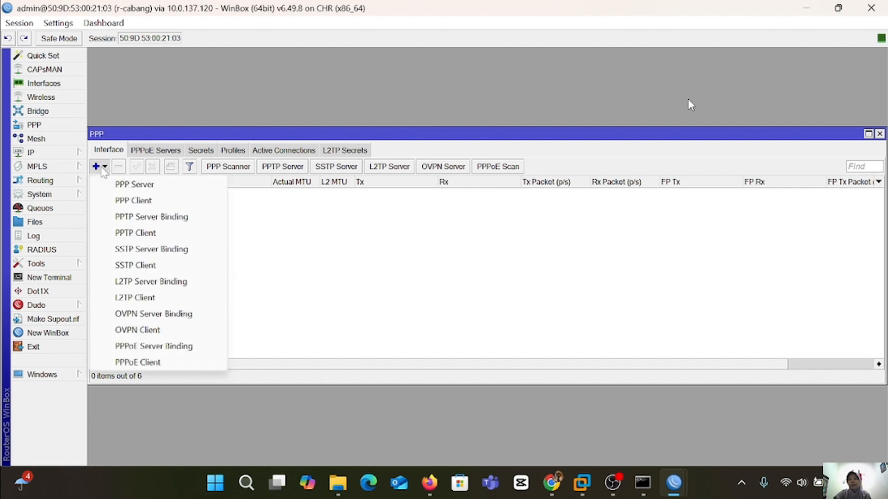
left_click(160, 298)
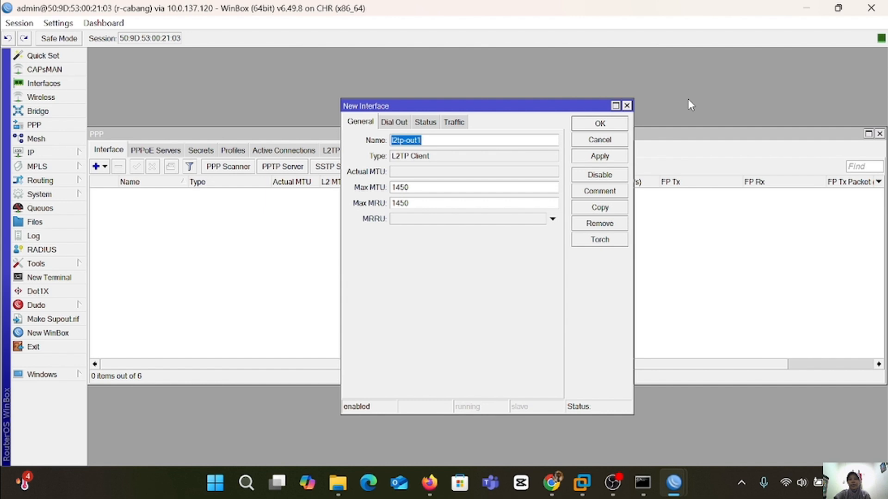
Set the client to dial 10.0.137.120 with the tunnel user credentials and IPsec enabled.
key("ctrl+Tab")
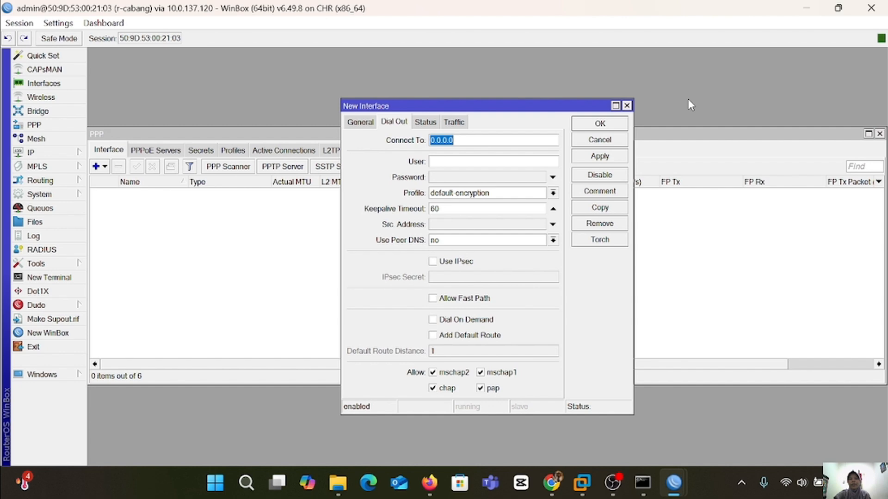
type("10.0.137.120")
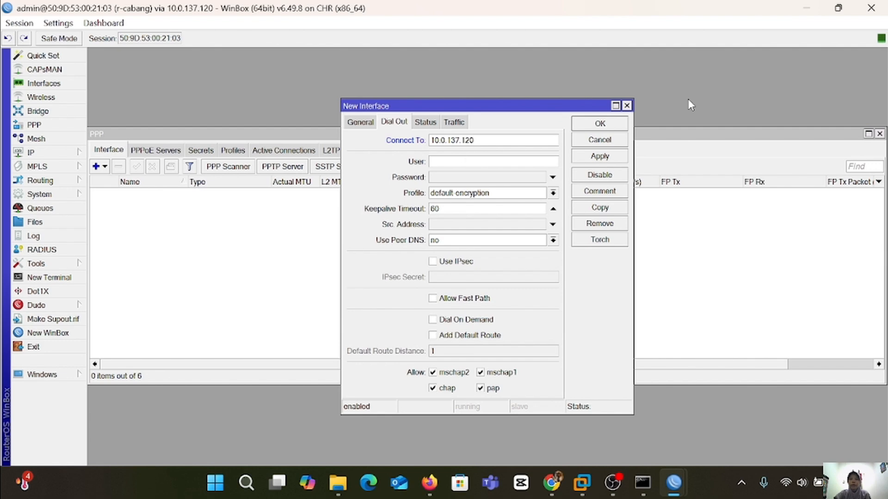
key("Tab")
type("L2TP-amga")
left_click(489, 178)
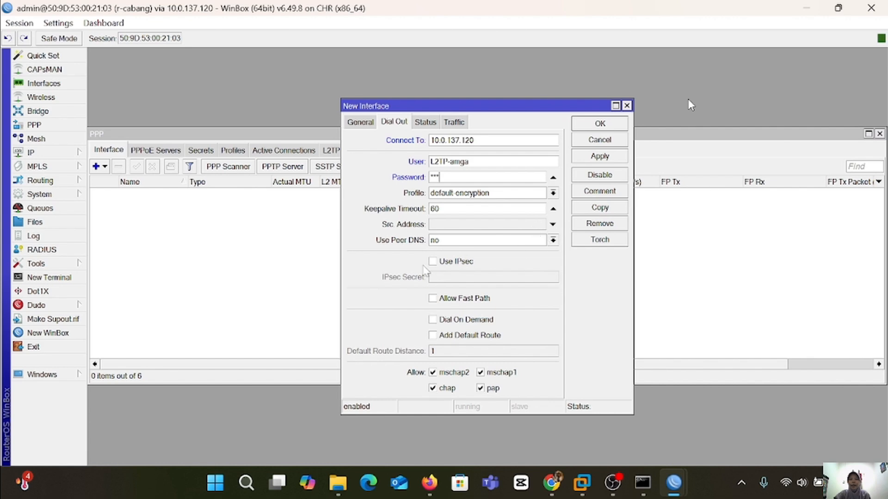
left_click(433, 262)
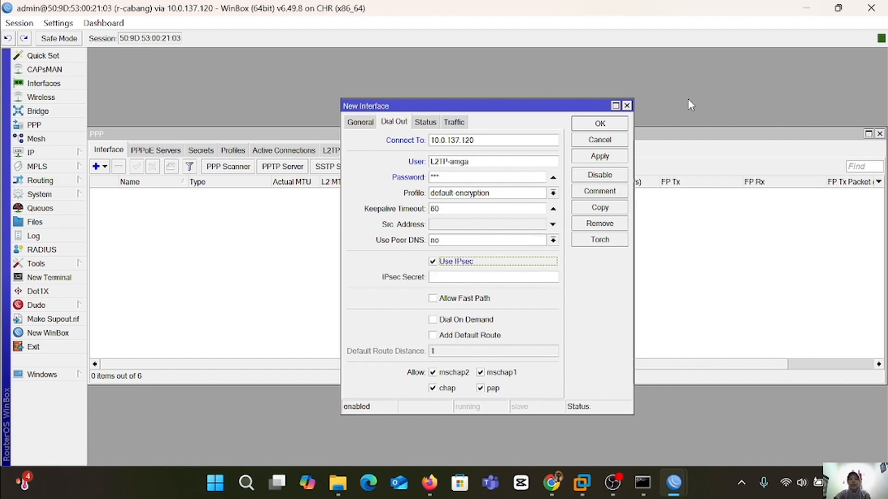
key("Tab")
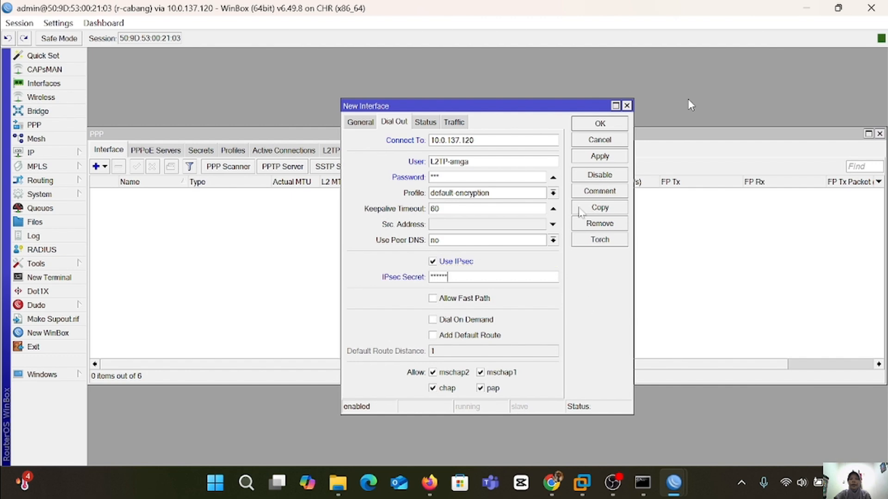
Save the l2tp-out1 client and open r-cabang's terminal, setting its new password.
left_click(599, 157)
left_click(600, 123)
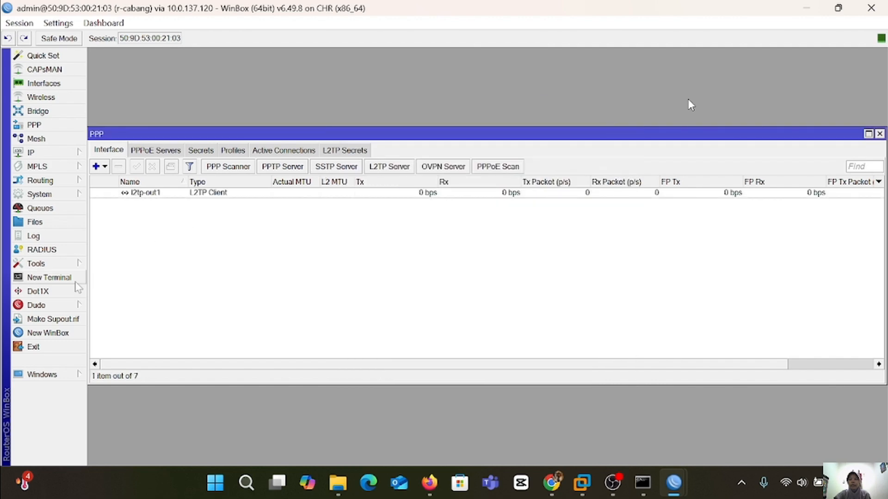
left_click(48, 277)
type("*")
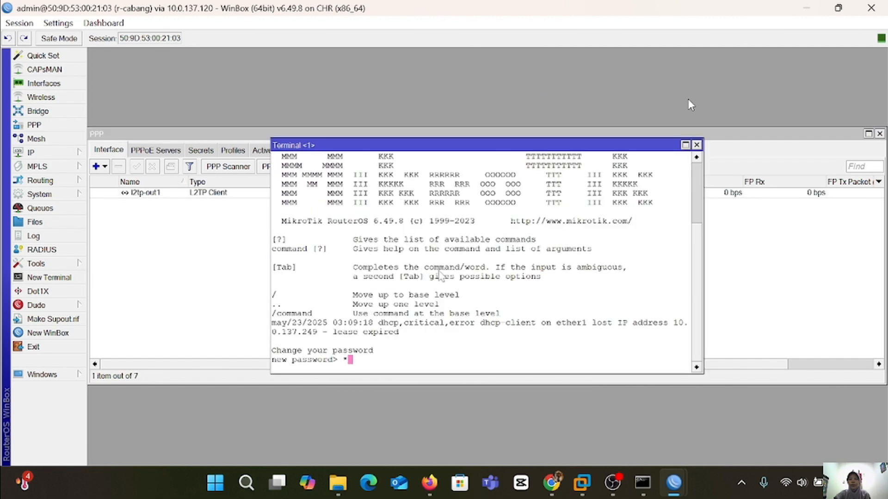
key("Return")
key("Return")
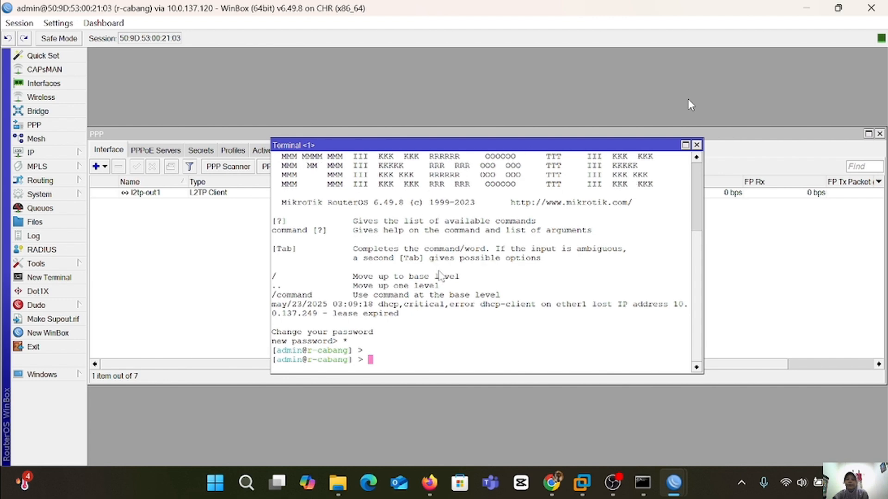
Ping 172.16.1.2 across the L2TP tunnel from r-cabang.
type("ping 172.16.")
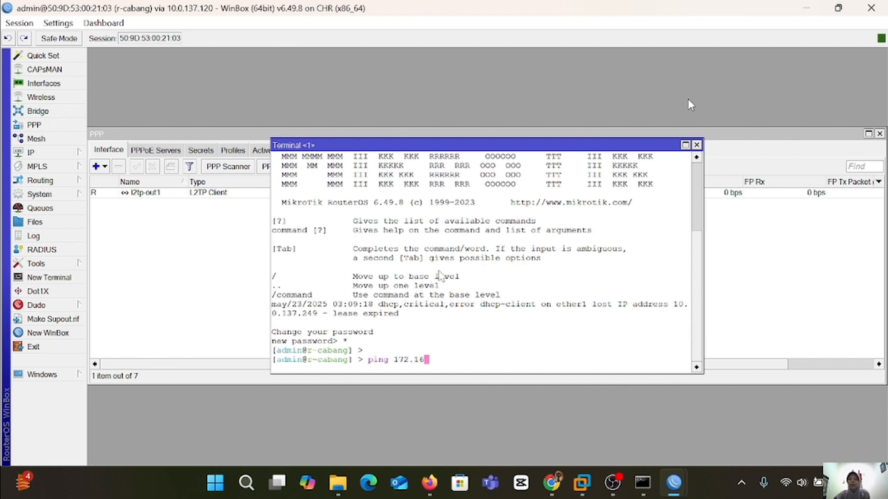
type("1.1")
key("BackSpace")
type("2")
key("Return")
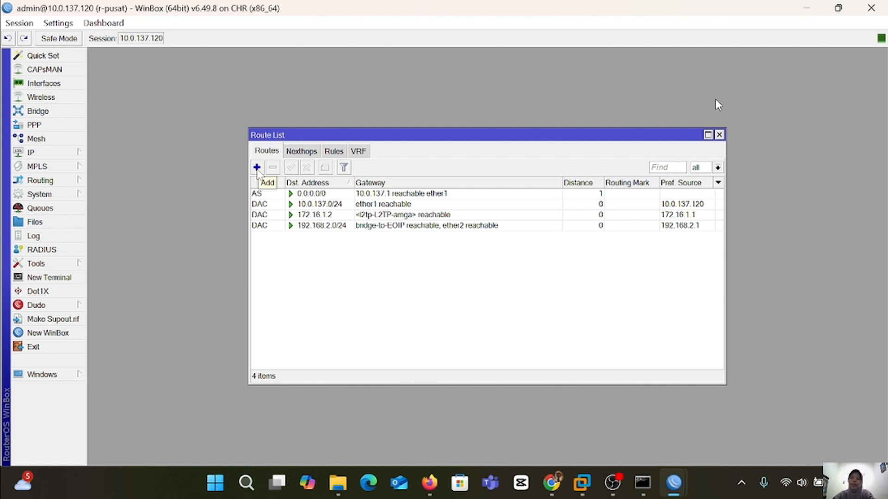
Add a static route on r-pusat to 192.168.1.0/24 via gateway 172.16.1.2.
left_click(256, 167)
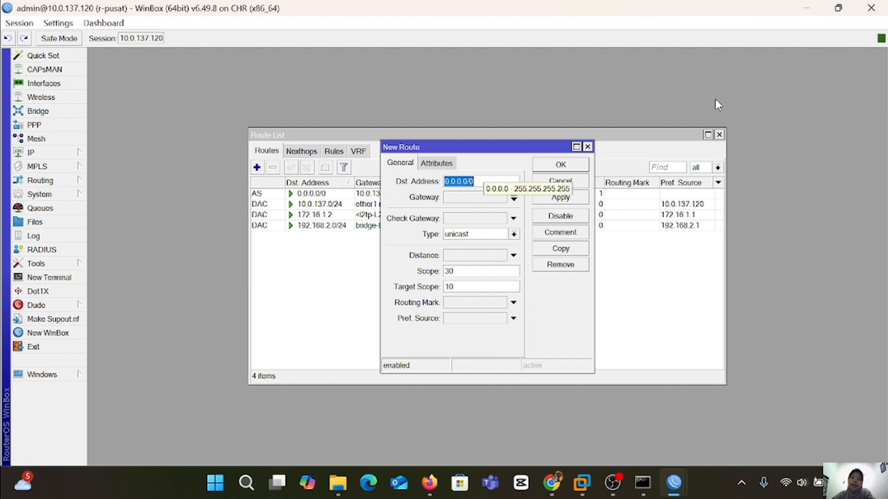
key("BackSpace")
type("19")
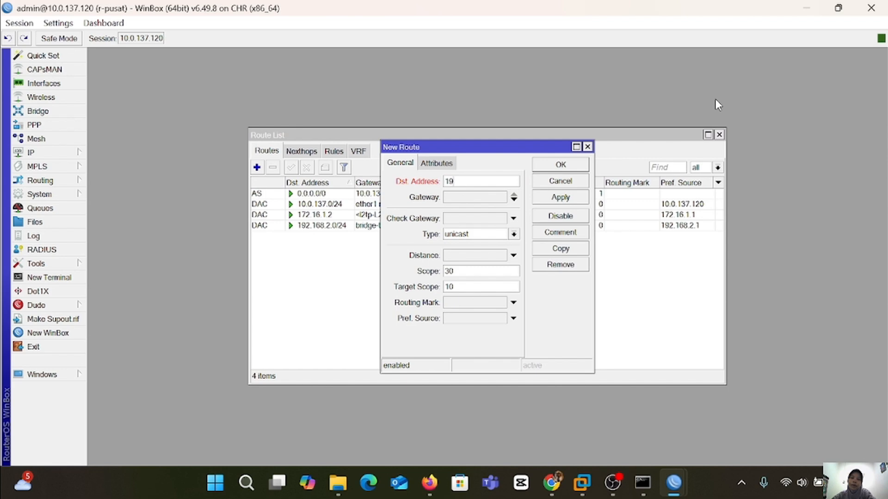
type("2.168.1.0/24")
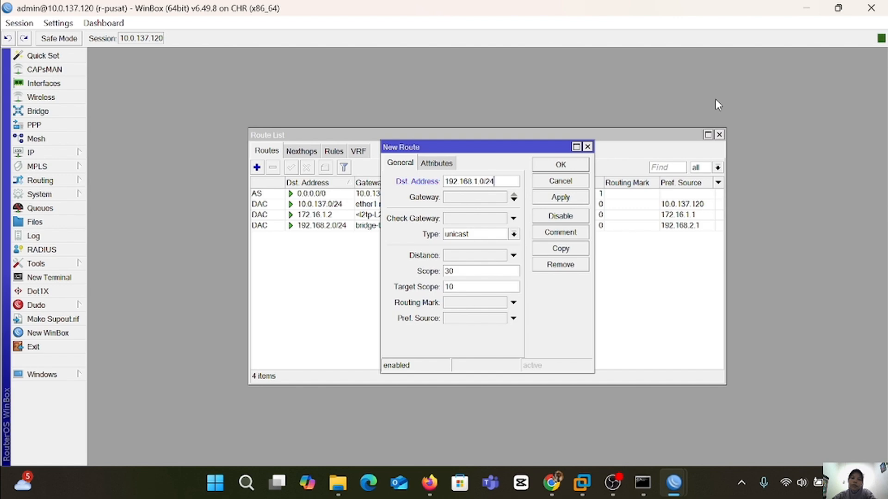
key("Tab")
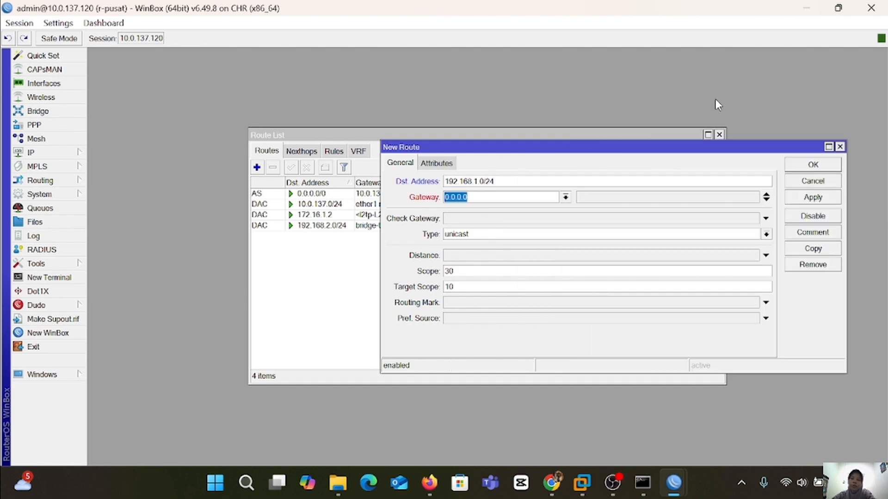
key("BackSpace")
type("10.10")
key("BackSpace")
key("BackSpace")
key("BackSpace")
key("BackSpace")
type("72")
type(".16.1.")
type("1")
key("BackSpace")
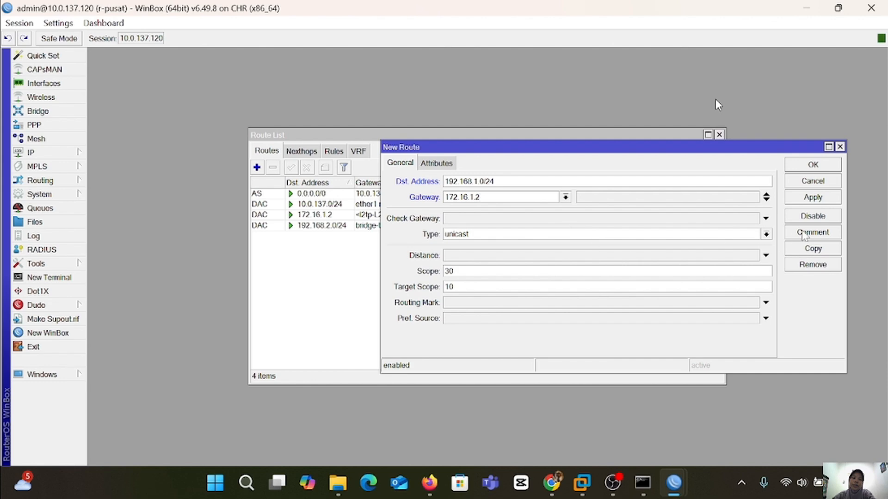
left_click(821, 200)
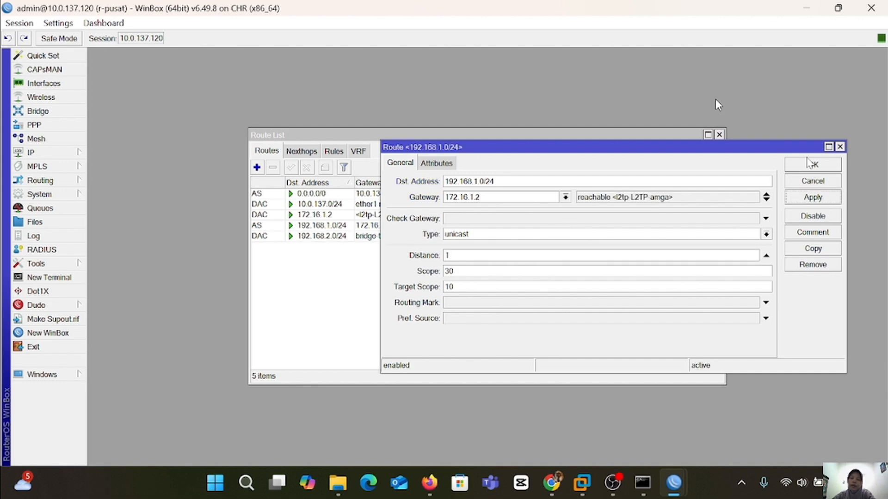
left_click(803, 168)
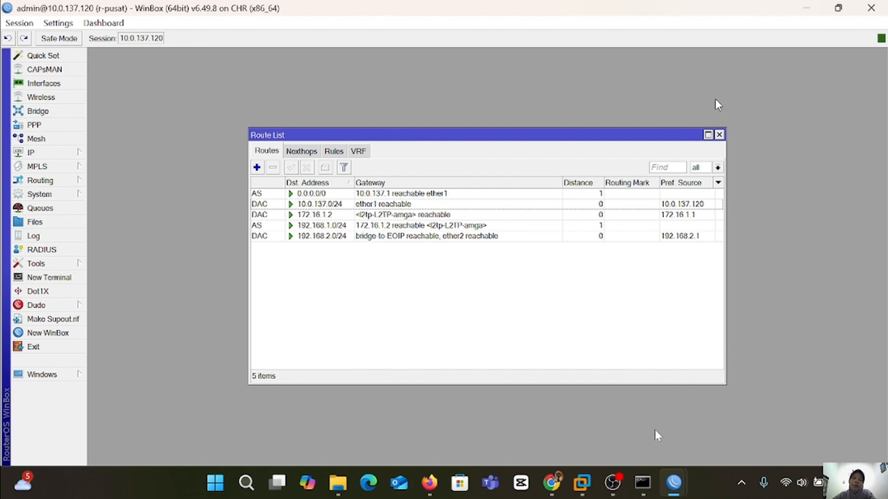
On r-cabang, close the terminal and PPP windows and open the IP route list.
mouse_move(674, 482)
left_click(800, 457)
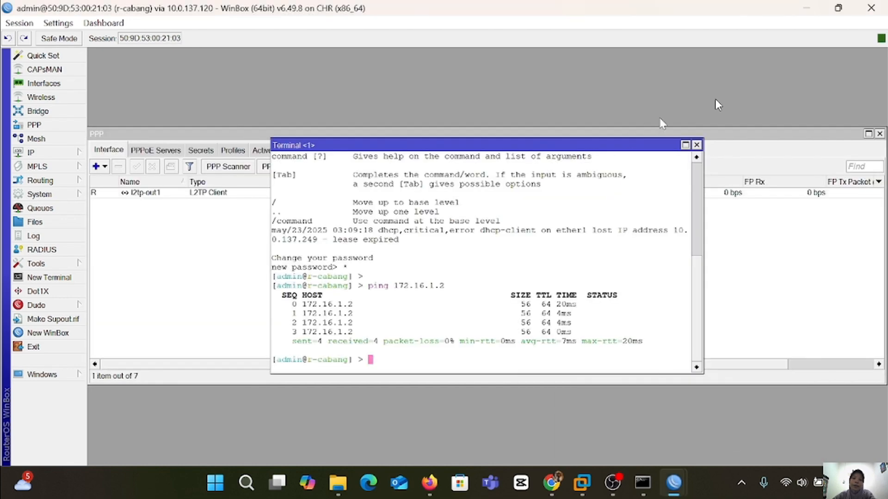
left_click(696, 144)
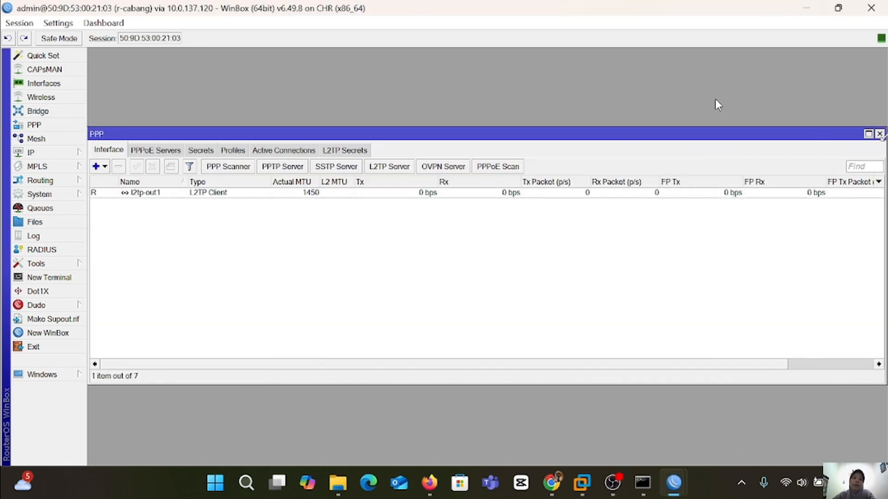
left_click(879, 134)
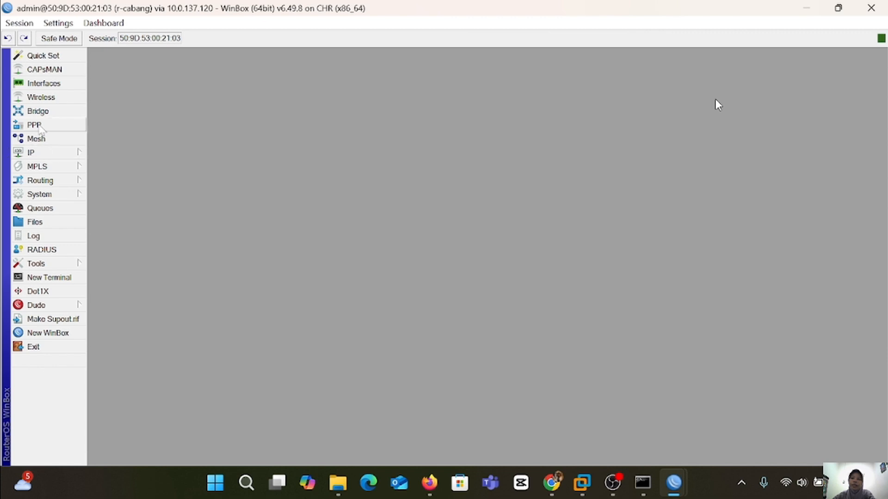
left_click(47, 140)
left_click(41, 152)
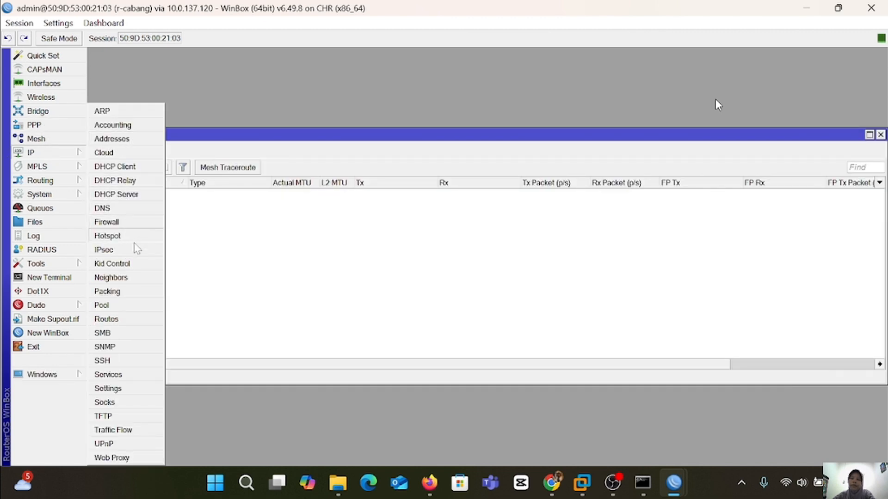
left_click(107, 319)
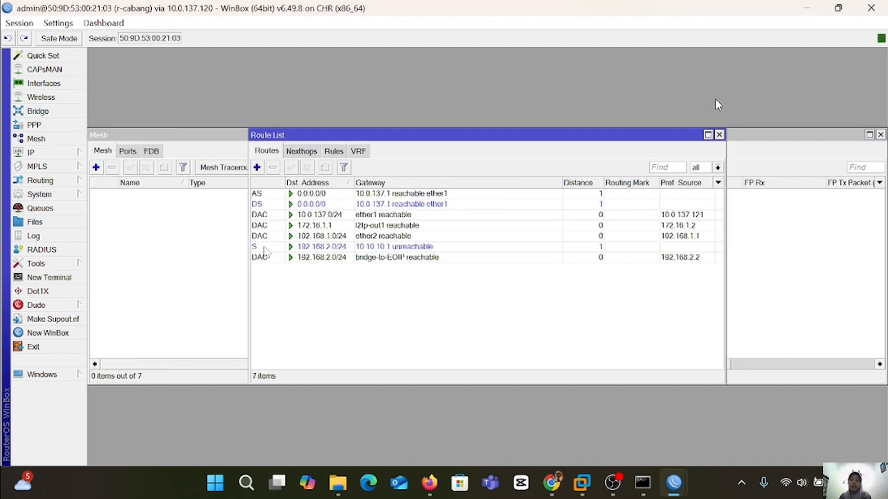
Delete the unreachable 192.168.2.0/24 route and the dynamic 0.0.0.0/0 default route.
left_click(267, 247)
left_click(273, 168)
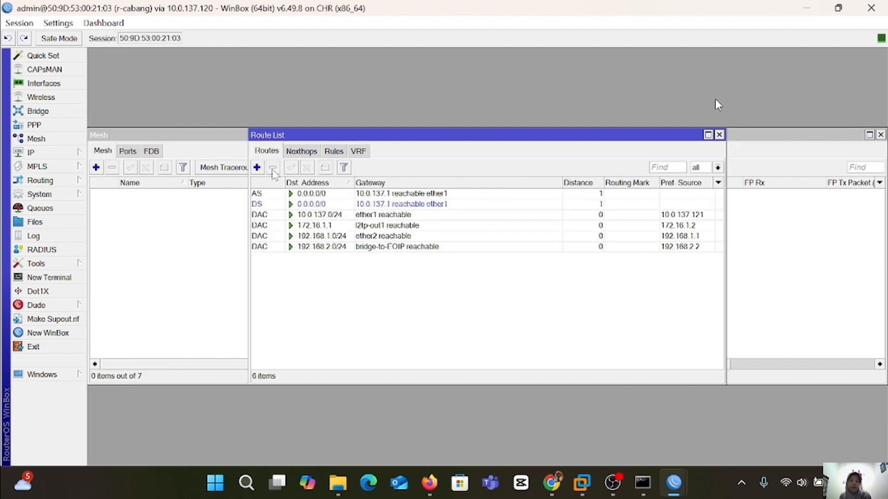
left_click(261, 204)
left_click(273, 168)
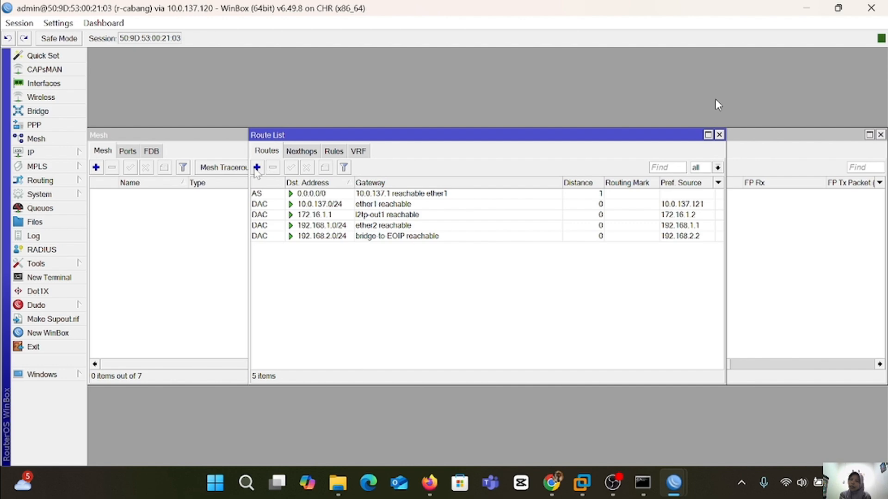
Add a route to 192.168.2.0/24 via gateway 172.16.1.1 on r-cabang.
left_click(257, 167)
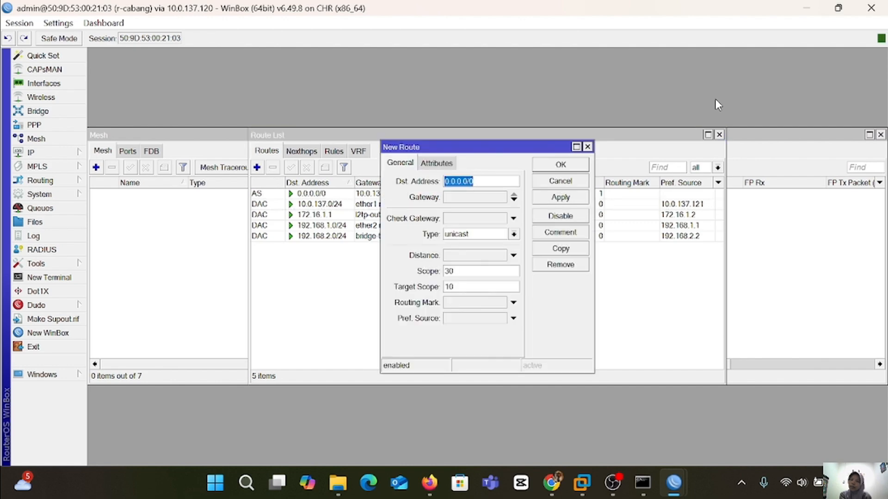
key("BackSpace")
type("192.168.")
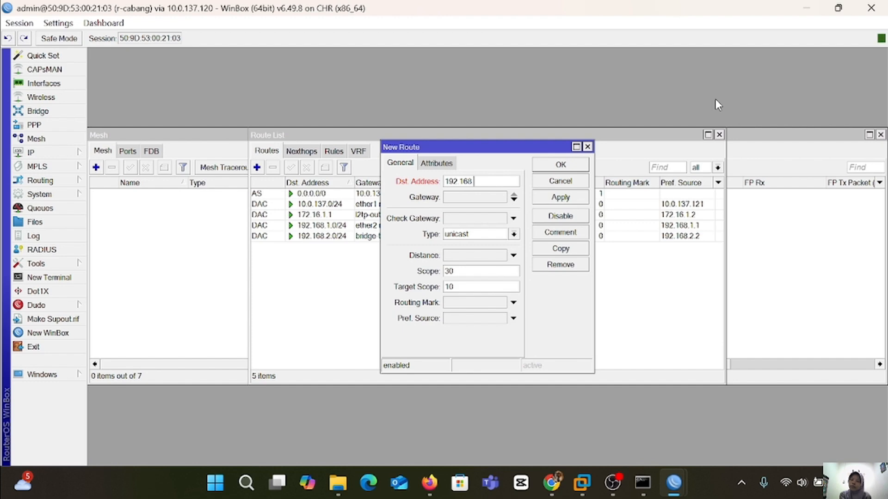
type("2.0/24")
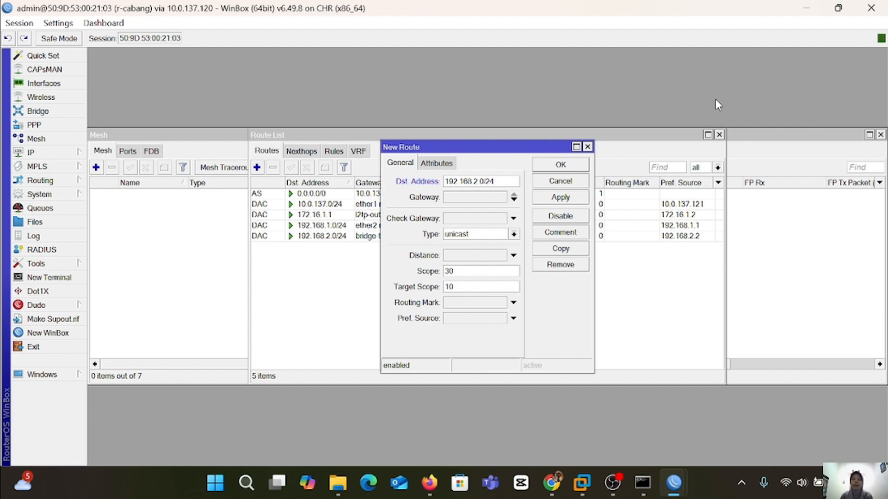
key("Tab")
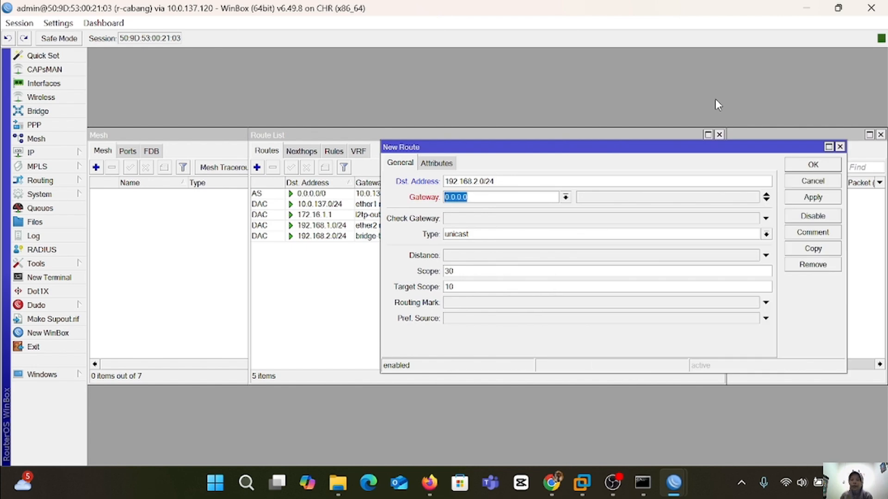
type("172")
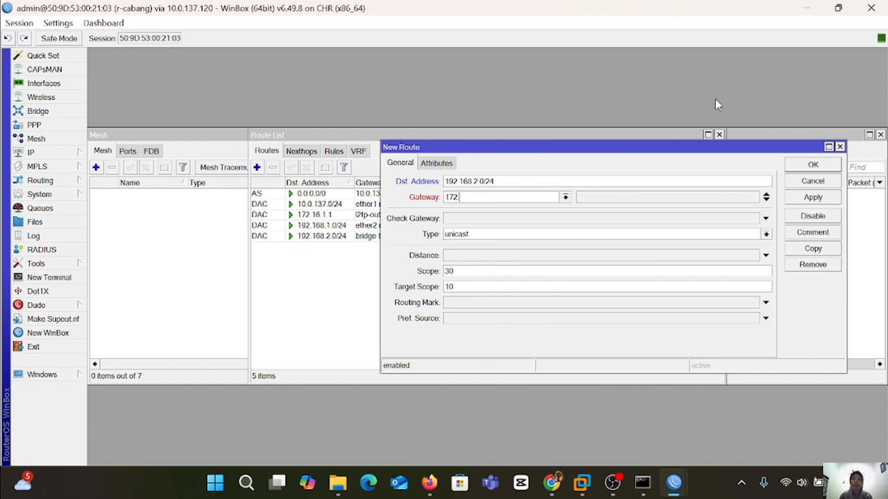
type(".16.1.1")
left_click(812, 197)
left_click(812, 164)
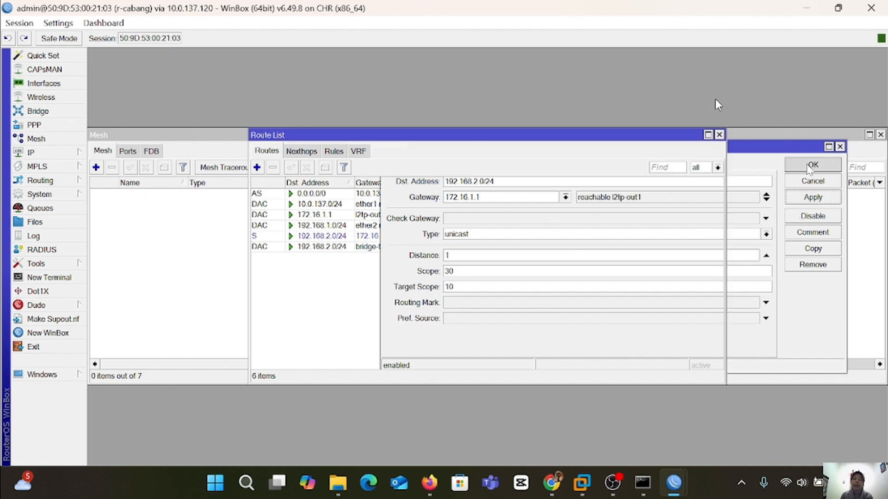
key("alt+Tab")
From VPC1, ping 192.168.1.254 and stop it after two timeouts.
type("pin")
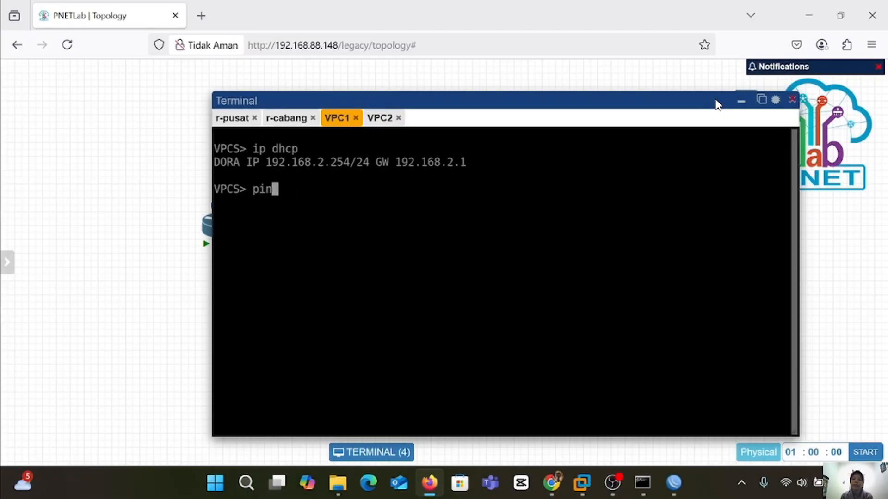
type("g 192.168")
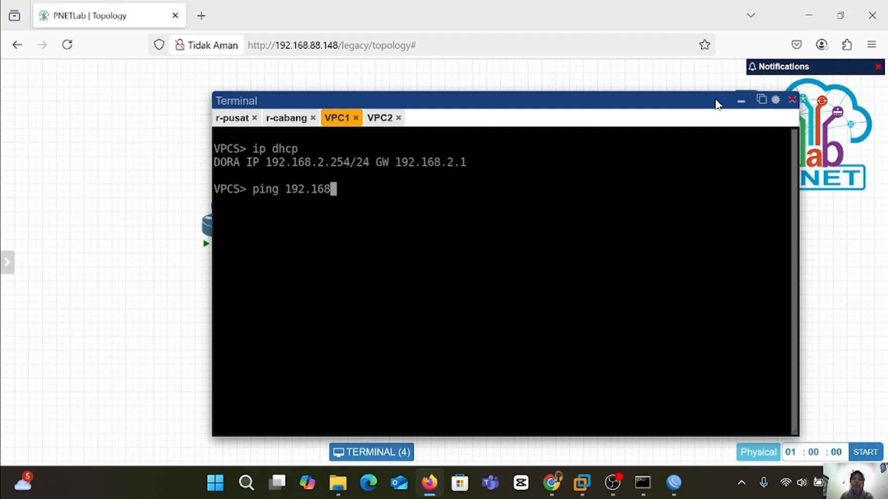
type(".1.254")
key("Return")
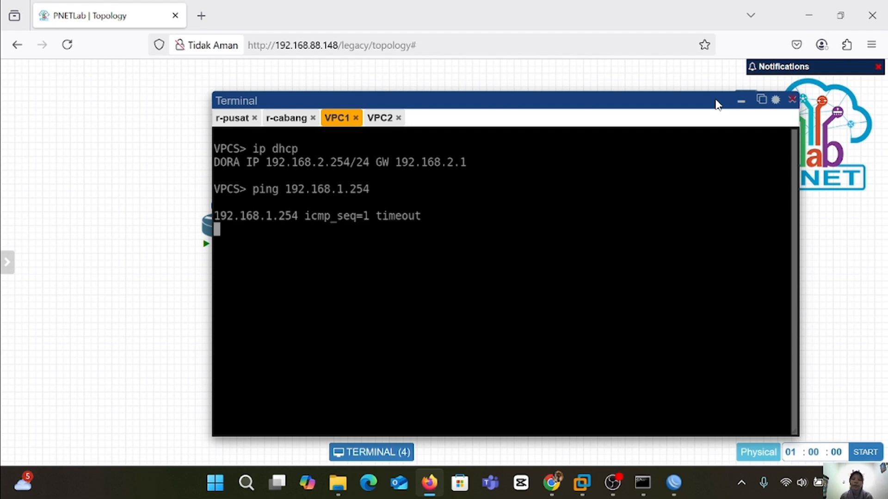
key("ctrl+c")
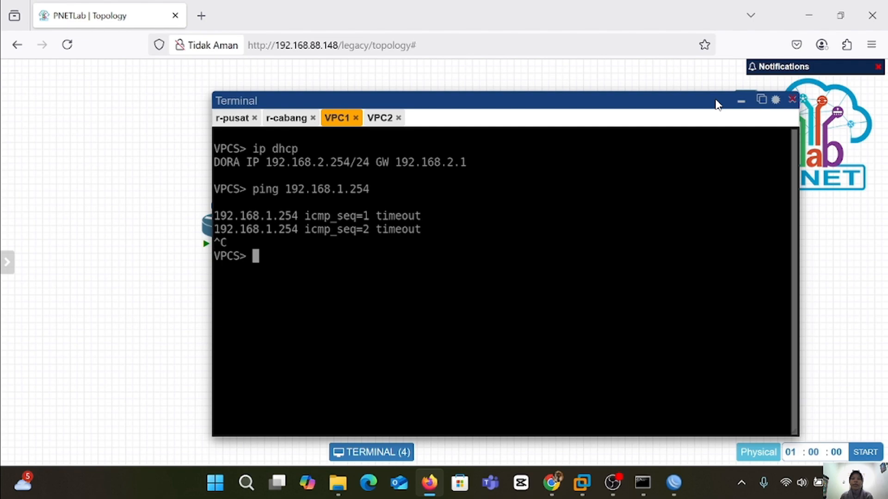
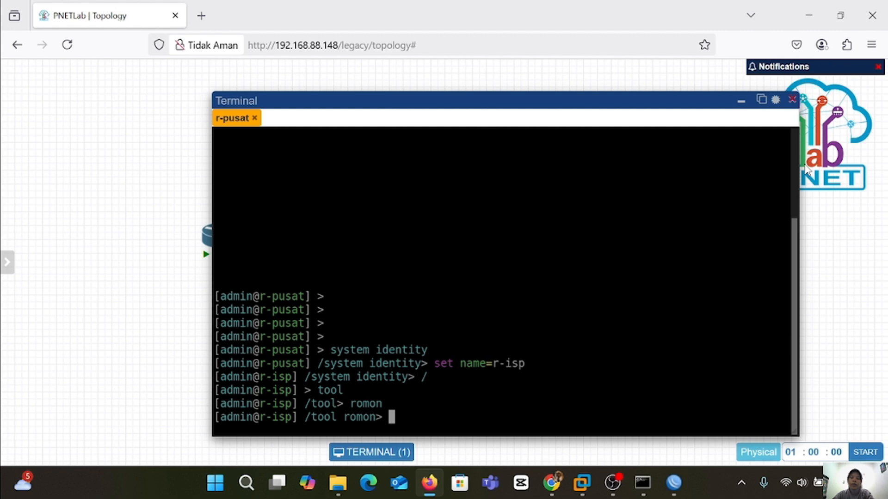
Enable RoMON on r-isp with set enabled=yes and print its RoMON settings.
type("set enabled")
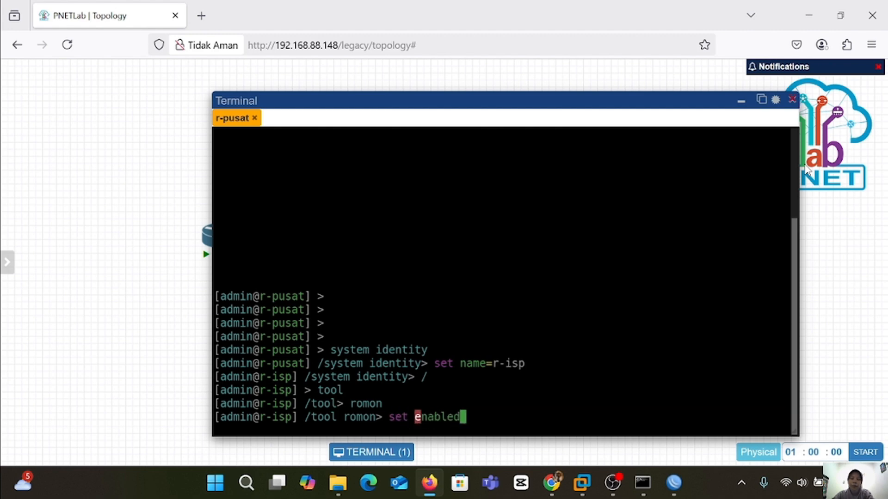
type("=yes")
key("Return")
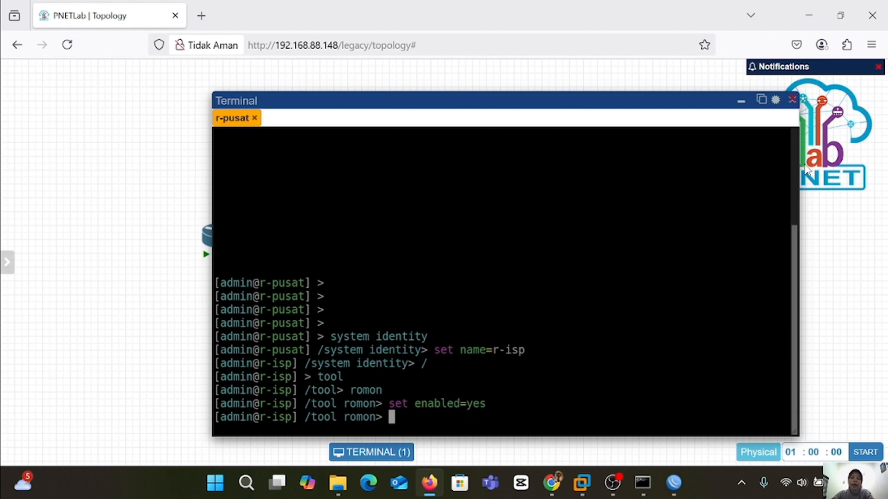
type("print")
key("Return")
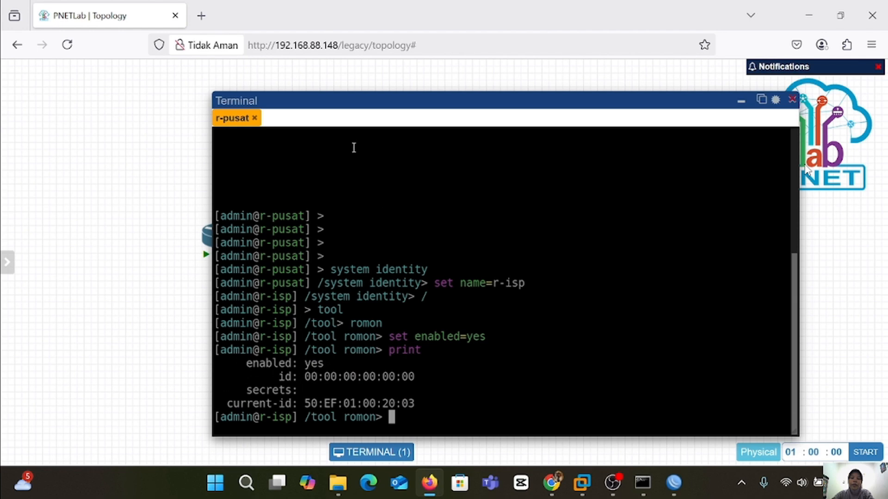
left_click(738, 106)
left_click_drag(738, 109, 224, 222)
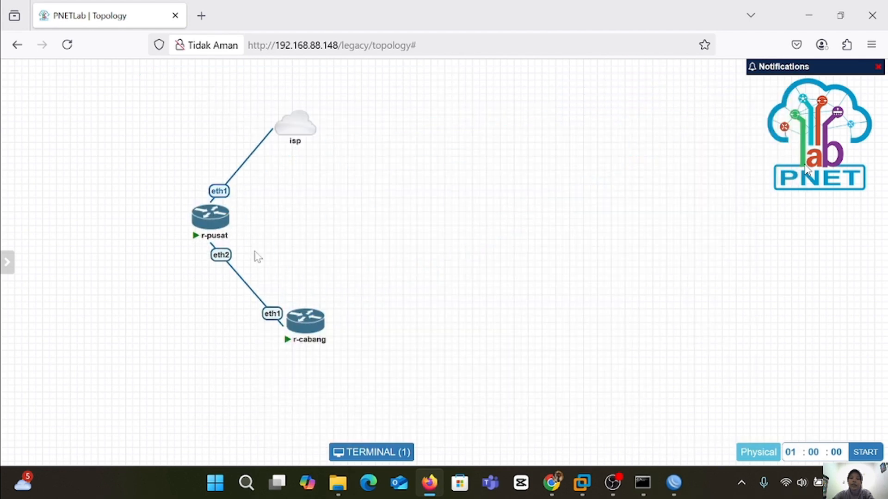
In r-cabang's console, set the system identity name to r-amga.
left_click(303, 316)
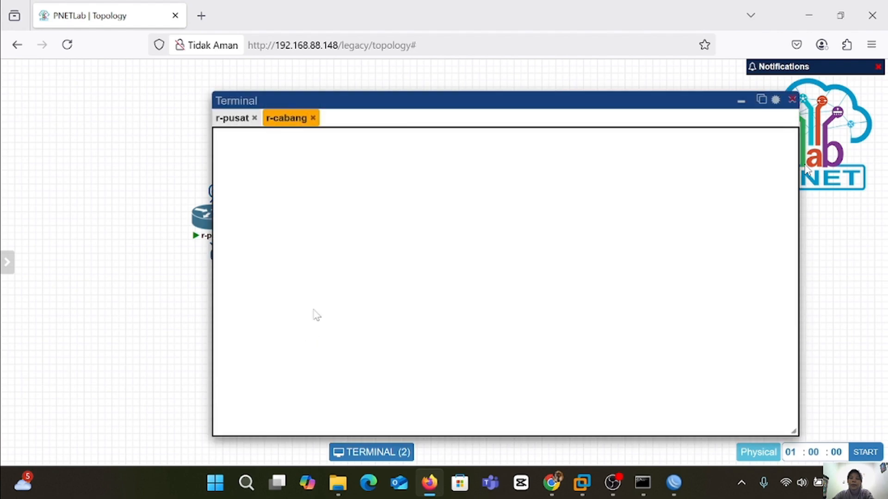
key("Return")
key("Return")
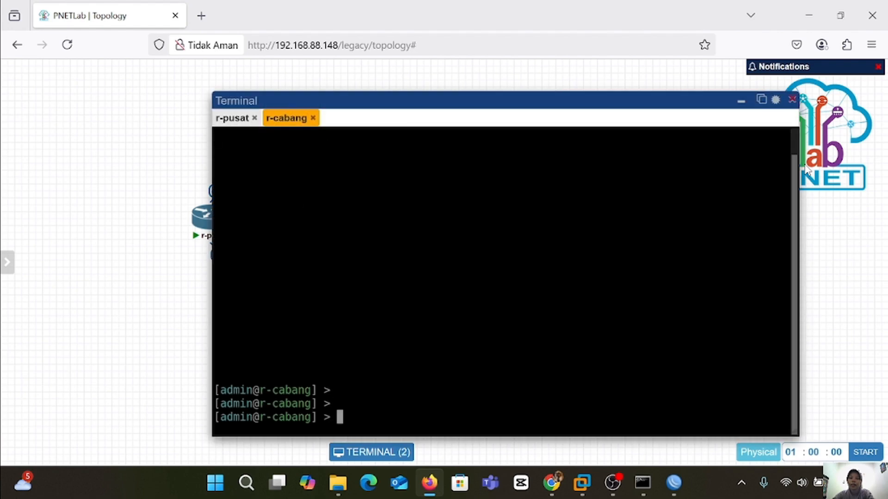
type("set")
key("BackSpace")
key("BackSpace")
key("BackSpace")
type("sy")
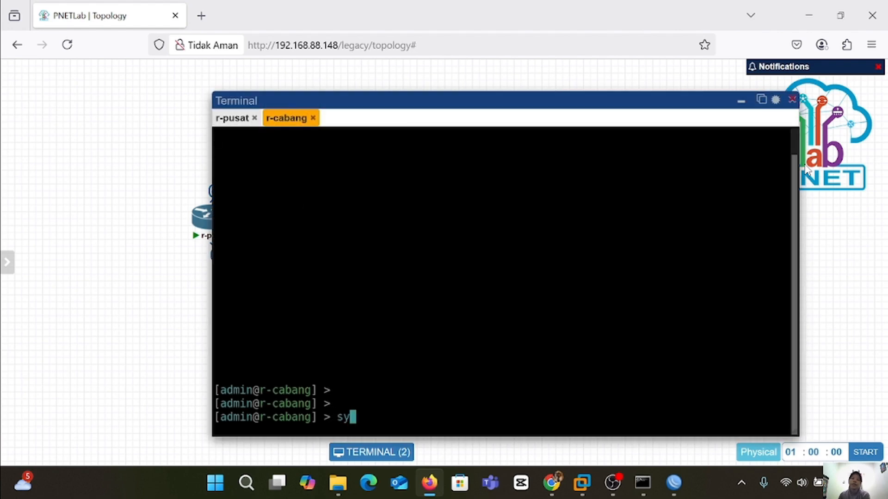
type("ste")
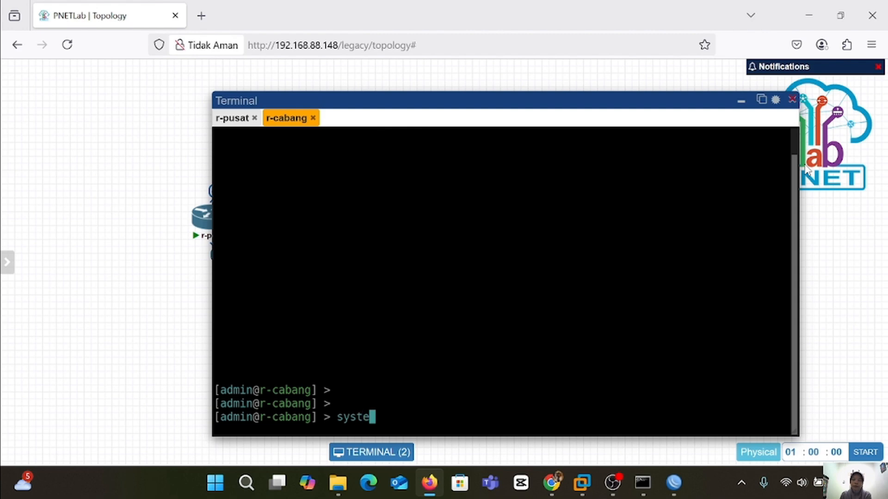
type("m identity")
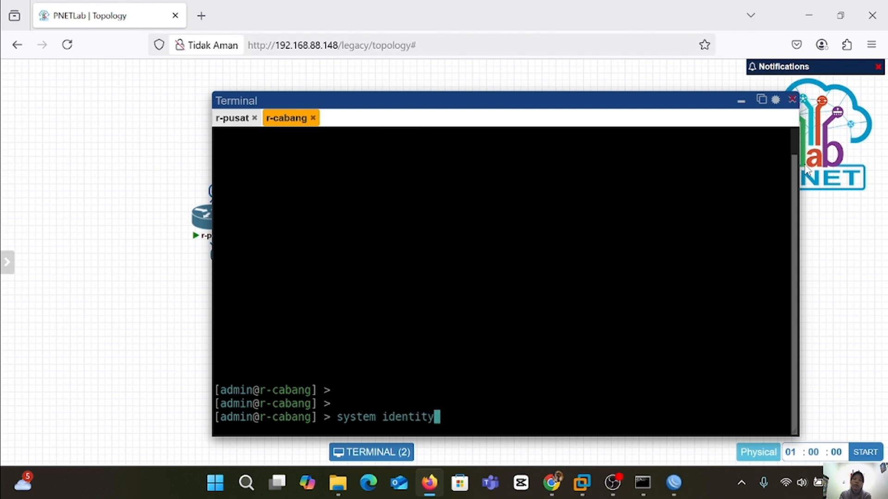
key("Return")
type("set n")
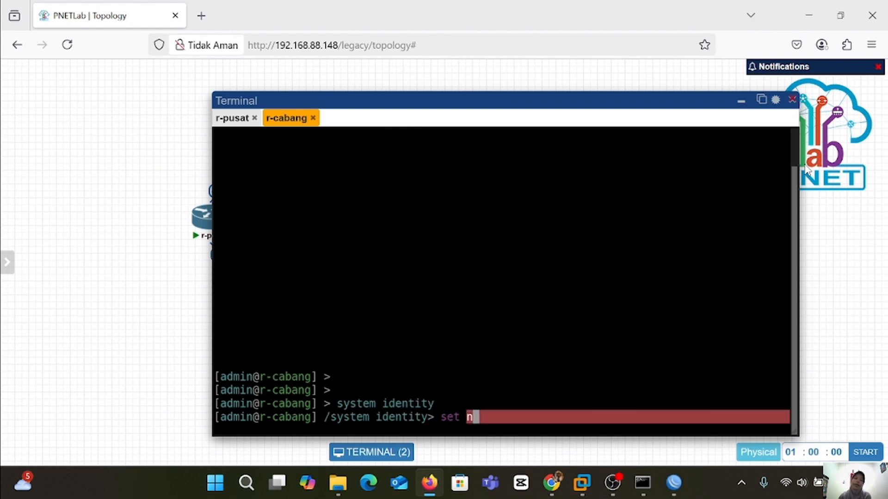
type("ame=r-")
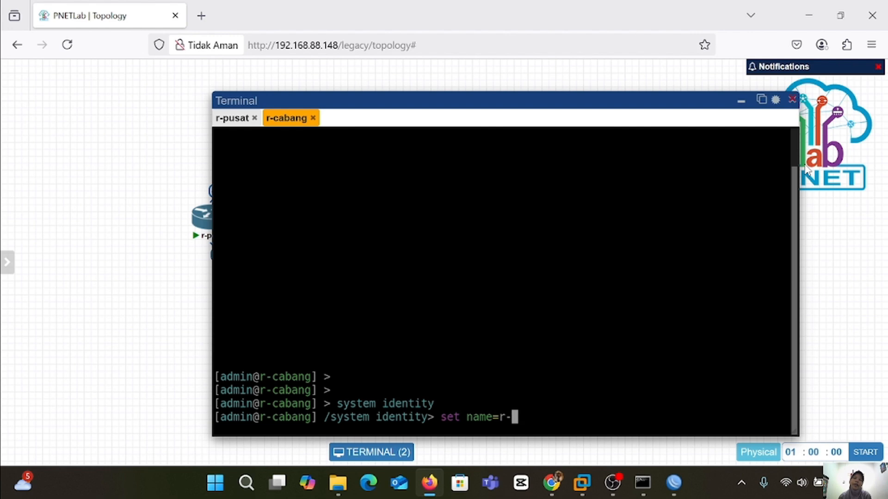
type("amga")
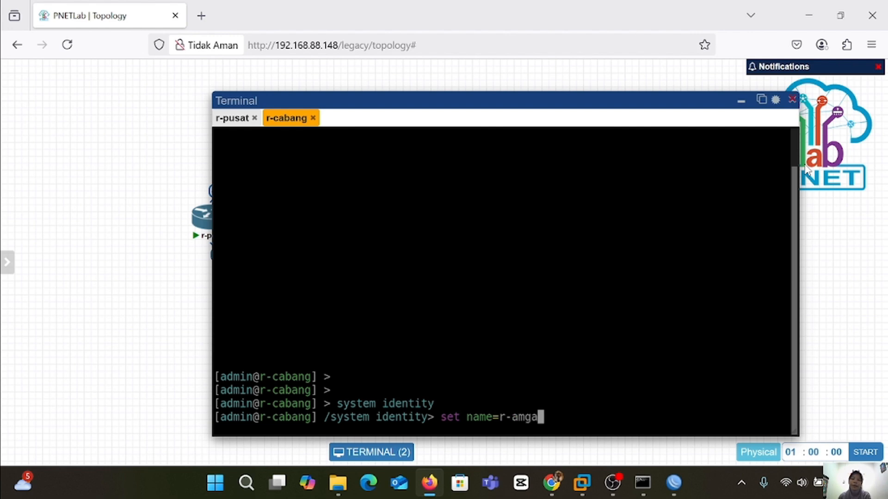
key("Return")
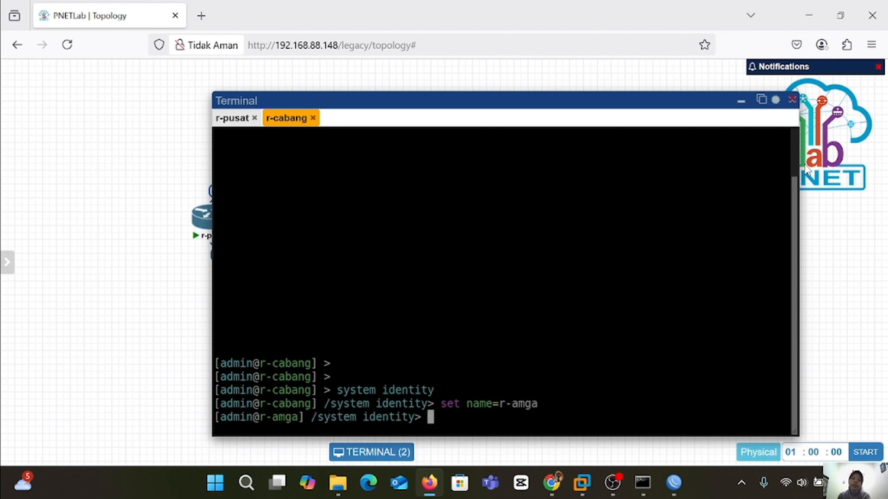
Enable RoMON on r-amga under /tool romon and print the settings to confirm.
type("/")
key("Return")
type("tool")
key("Return")
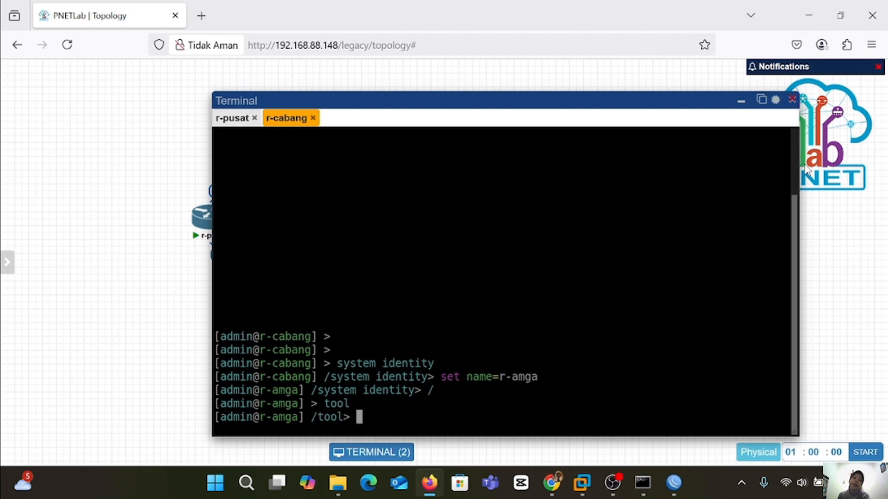
type("romon")
key("Return")
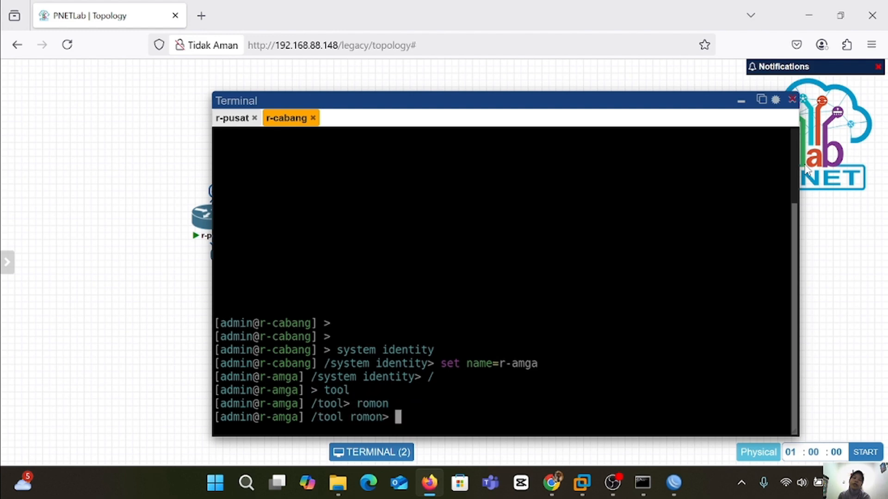
type("set enabled=")
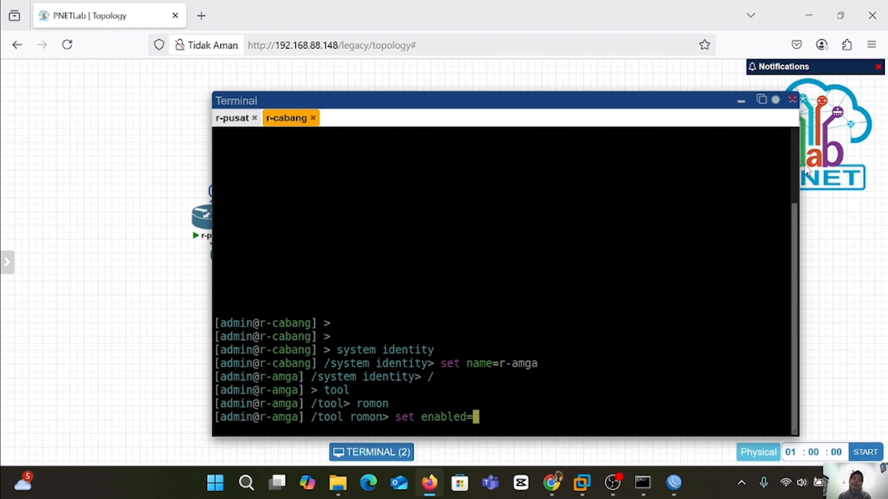
type("yes")
key("Return")
type("p")
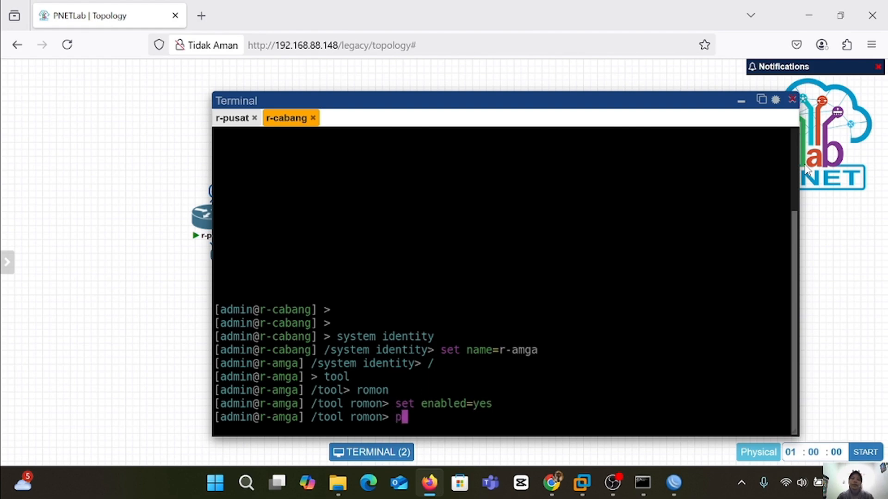
type("rint")
key("Return")
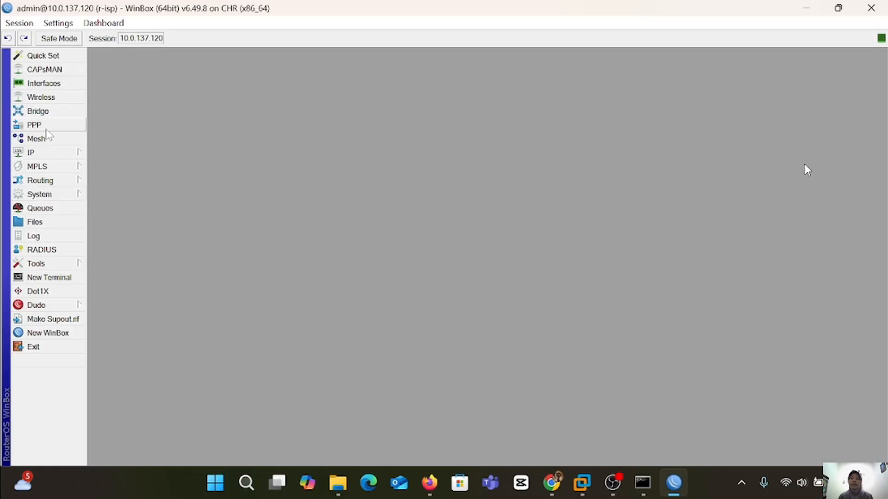
Browse r-isp's PPP Interface, PPPoE Servers, Secrets, Profiles, L2TP Secrets and Active Connections lists.
left_click(33, 125)
left_click(194, 192)
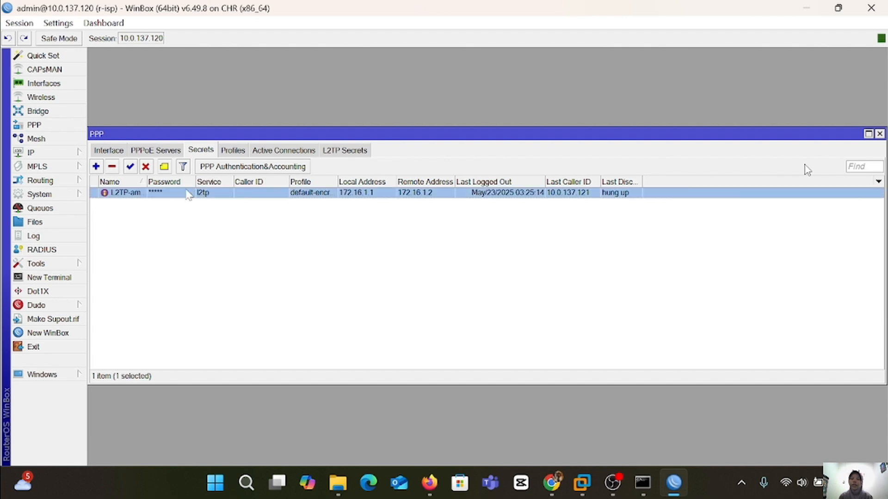
left_click(109, 150)
left_click(165, 152)
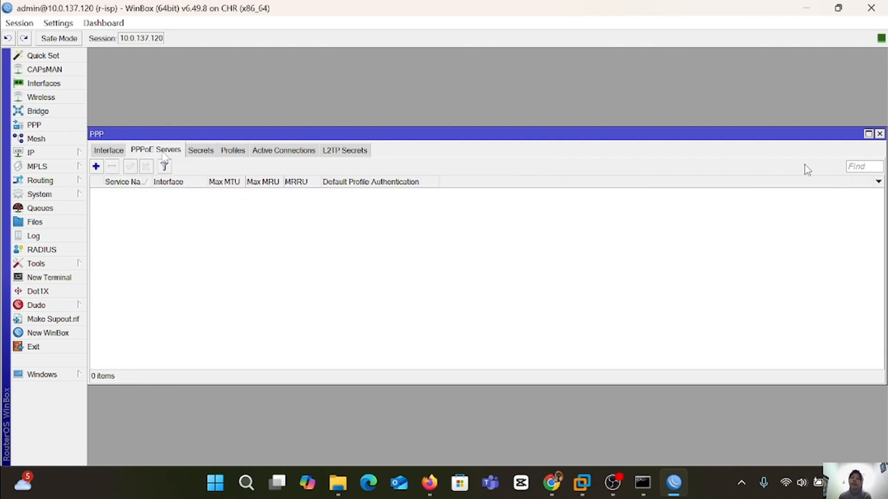
left_click(204, 153)
left_click(238, 153)
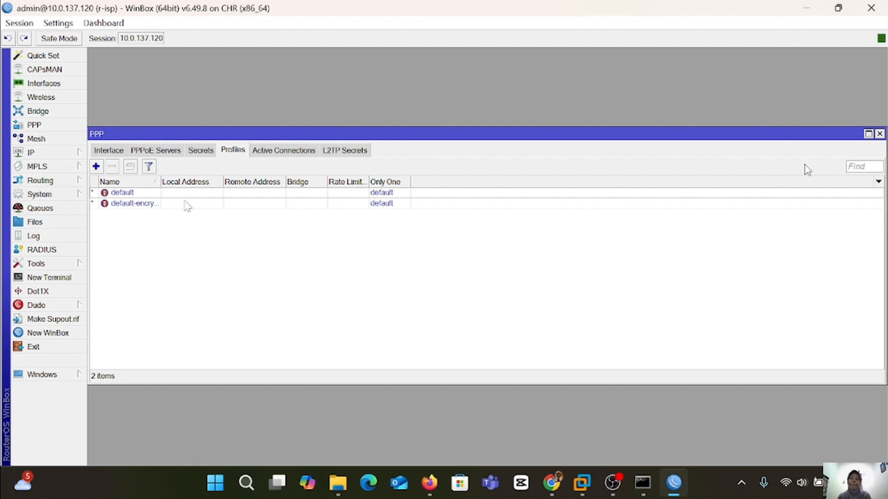
left_click(160, 195)
left_click(357, 150)
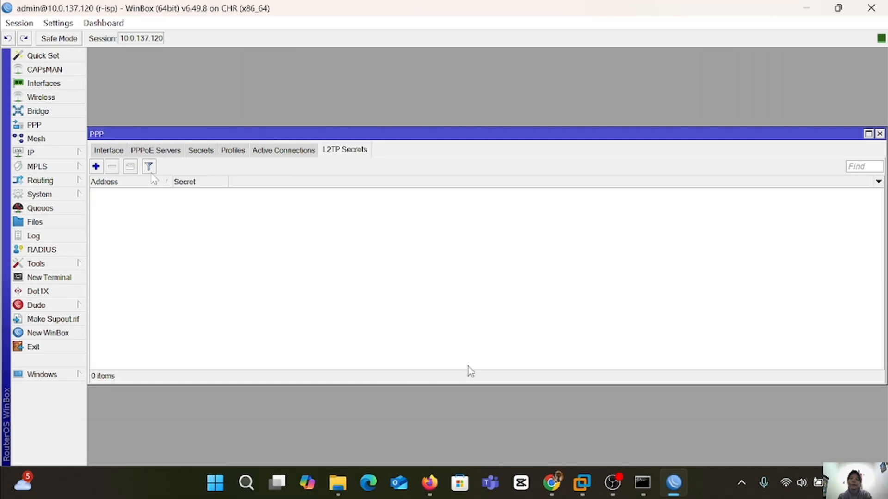
left_click(279, 152)
left_click(231, 149)
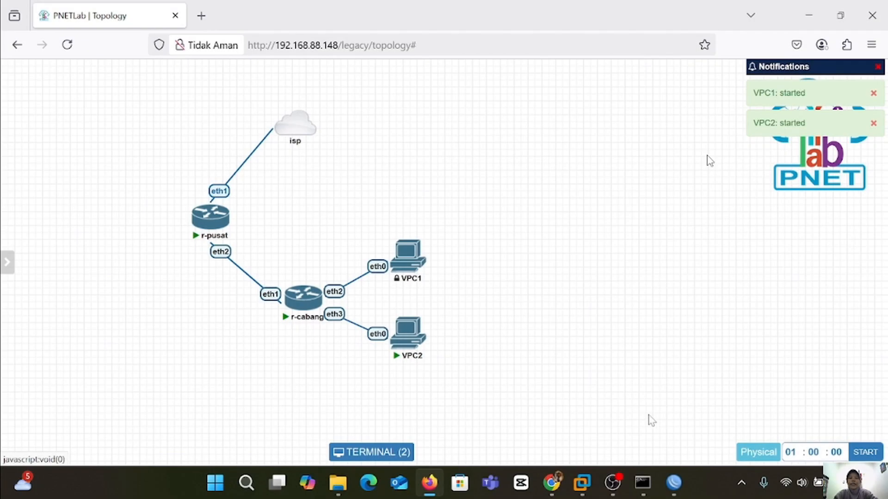
Switch back to the other WinBox session.
mouse_move(673, 483)
left_click(606, 417)
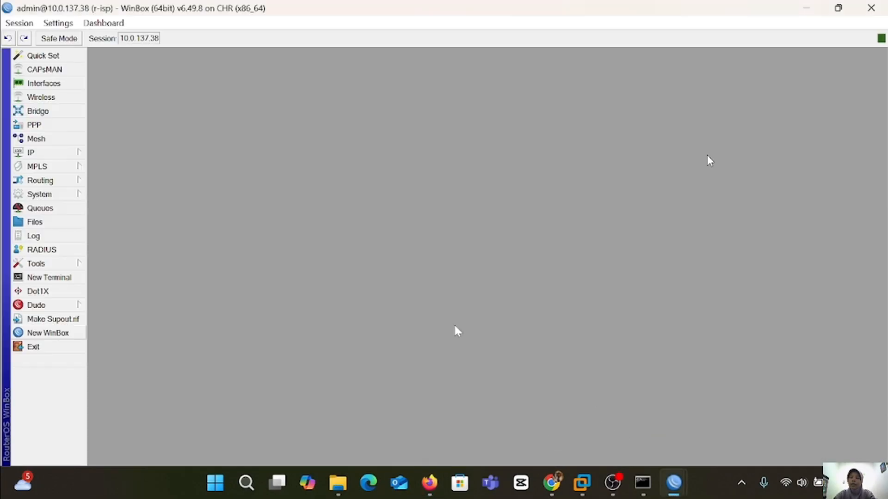
Add a PPPoE server named 'service pppoe amga' running on ether2.
left_click(66, 126)
left_click(105, 153)
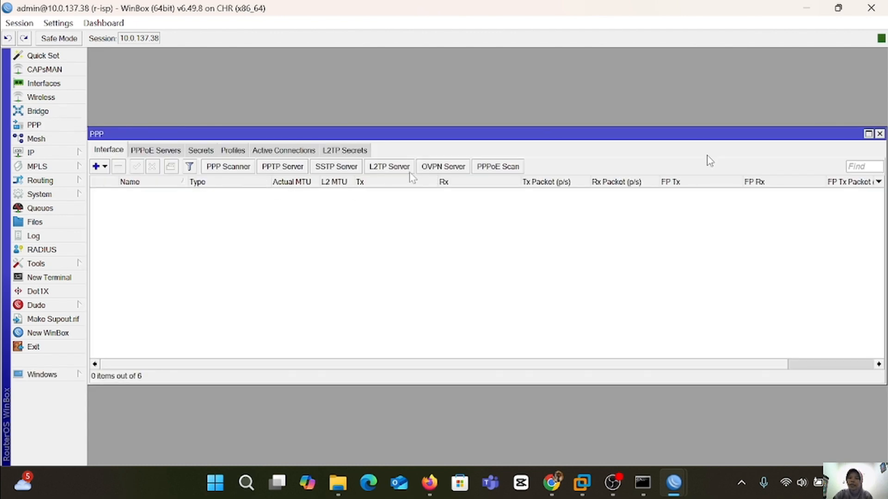
left_click(171, 151)
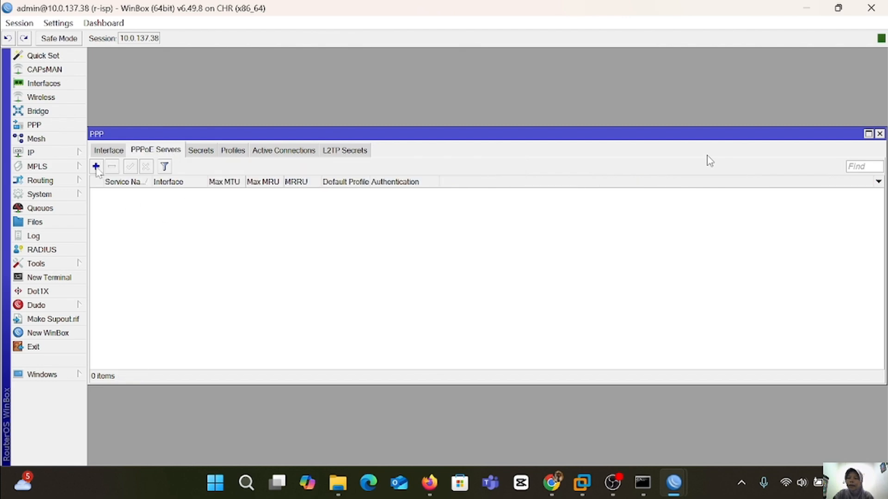
left_click(96, 167)
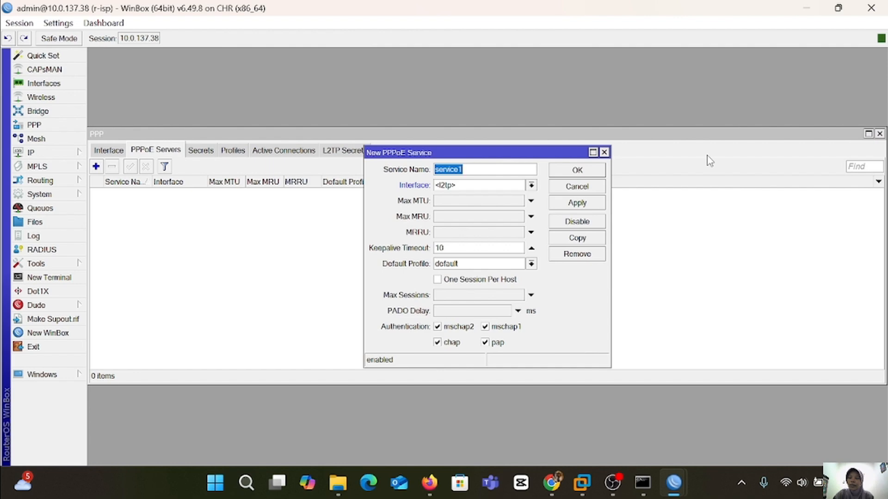
key("End")
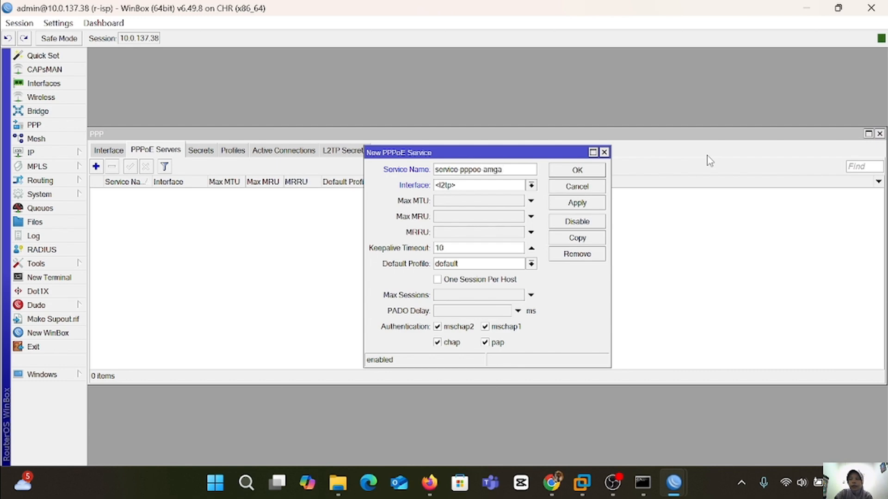
left_click(532, 186)
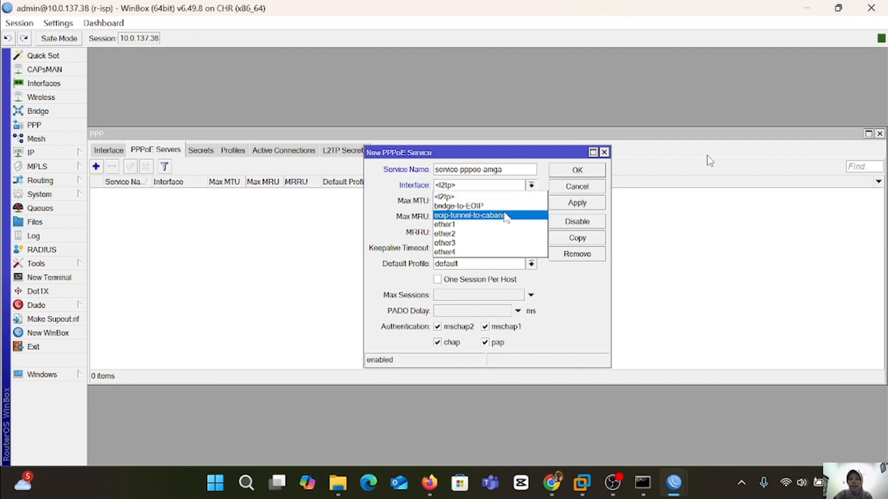
left_click(486, 233)
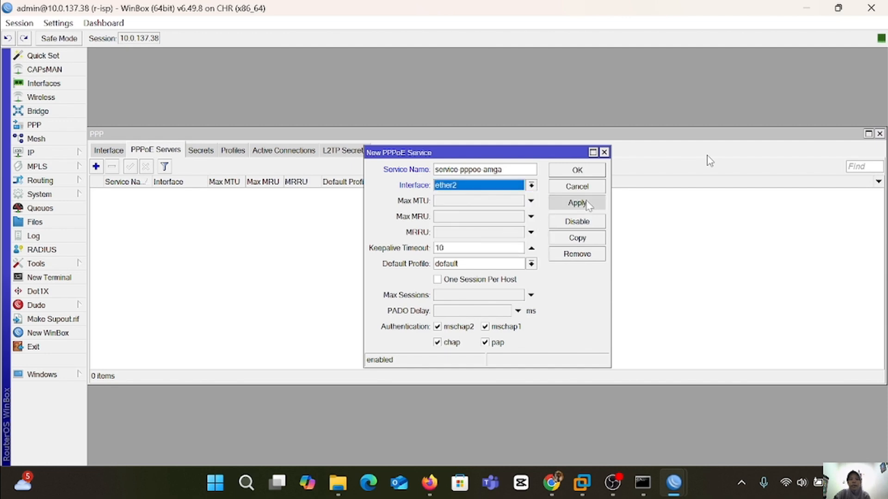
left_click(577, 203)
left_click(588, 172)
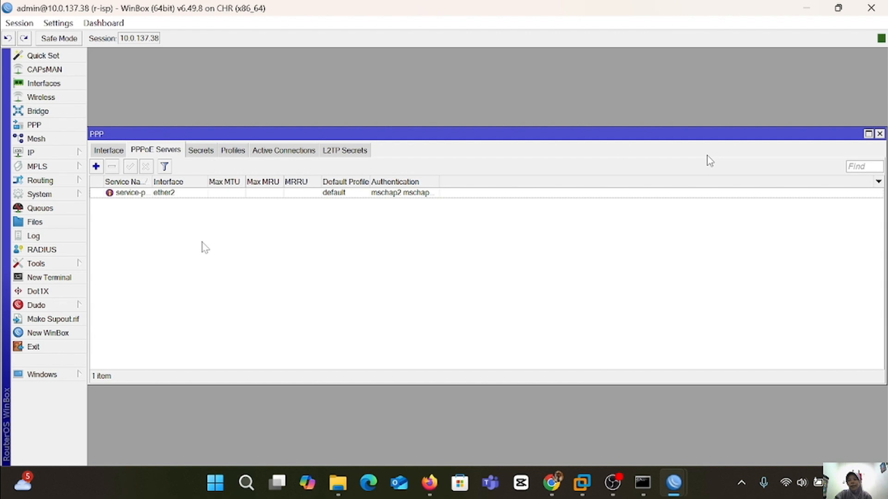
left_click(209, 153)
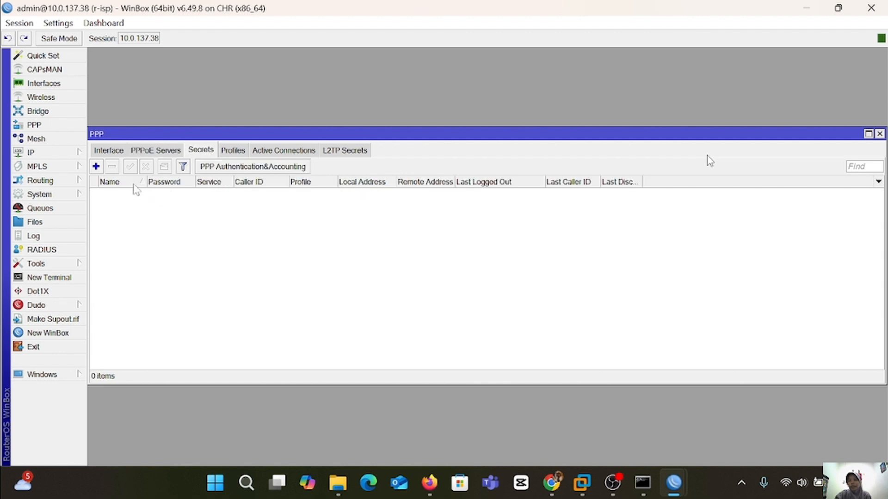
Add PPP secret pppoe-amga with a password, service pppoe, local 192.168.1.1, remote 192.168.1.2.
left_click(96, 167)
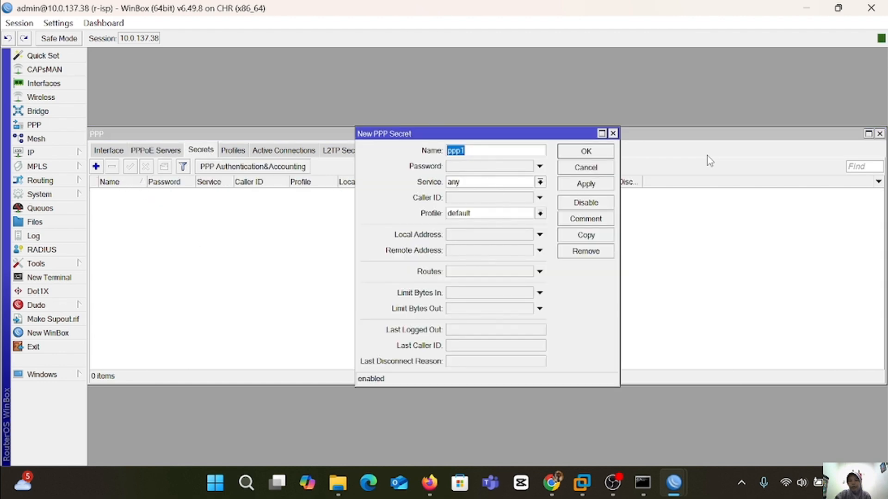
key("Right")
type("o")
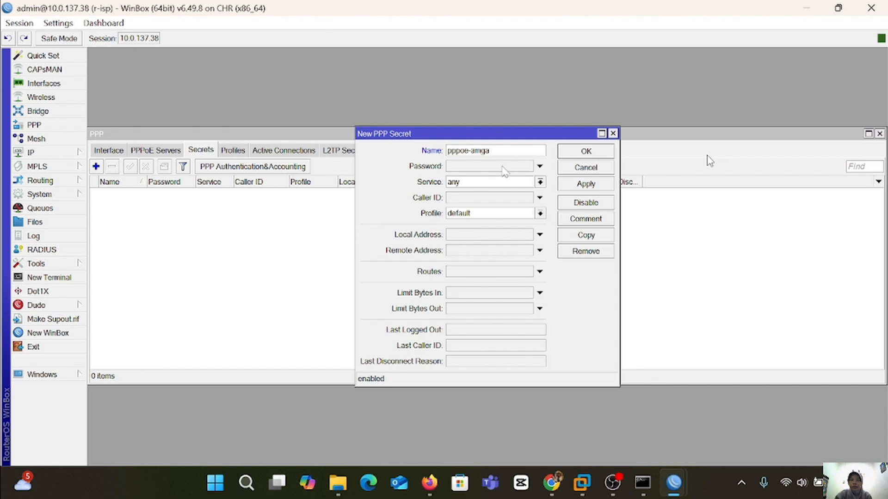
left_click(502, 167)
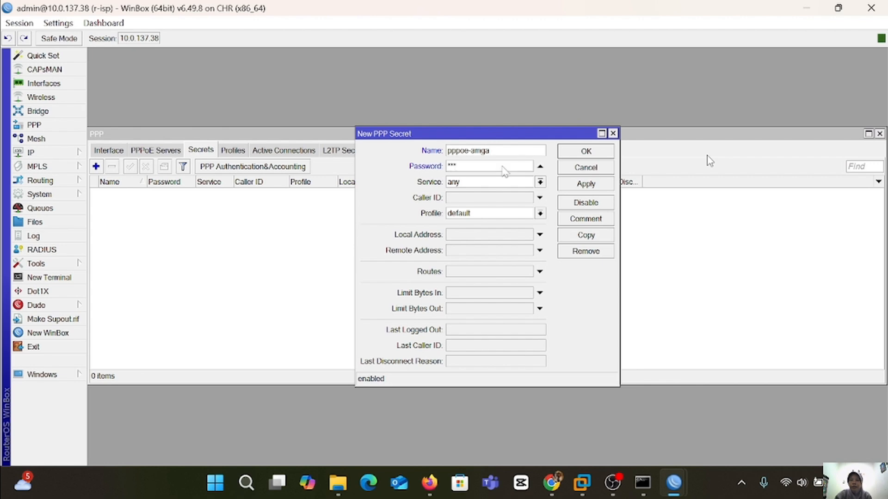
left_click(540, 182)
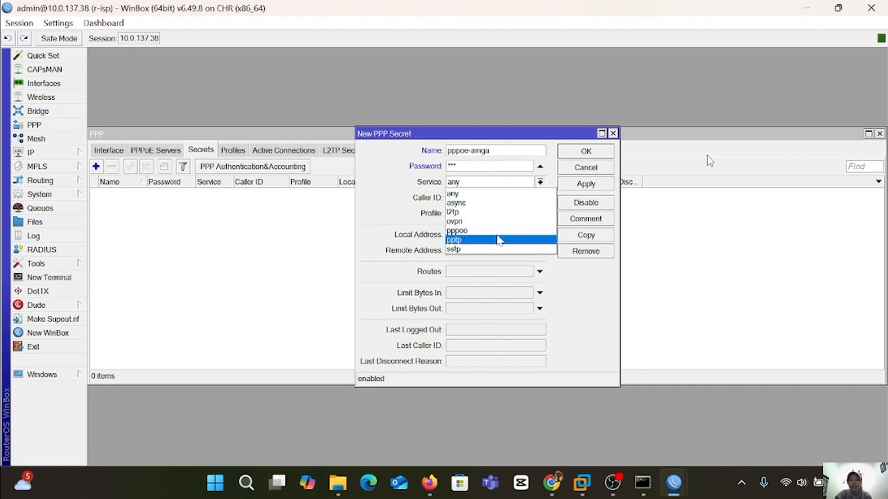
left_click(498, 232)
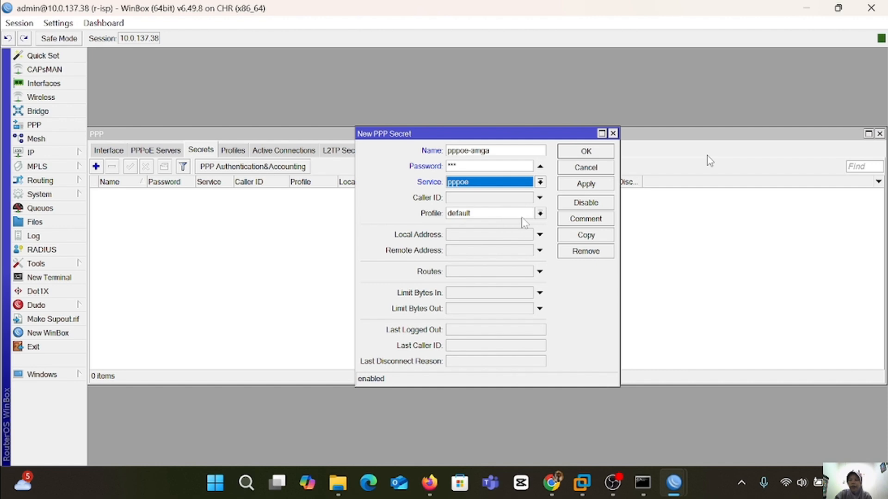
left_click(489, 238)
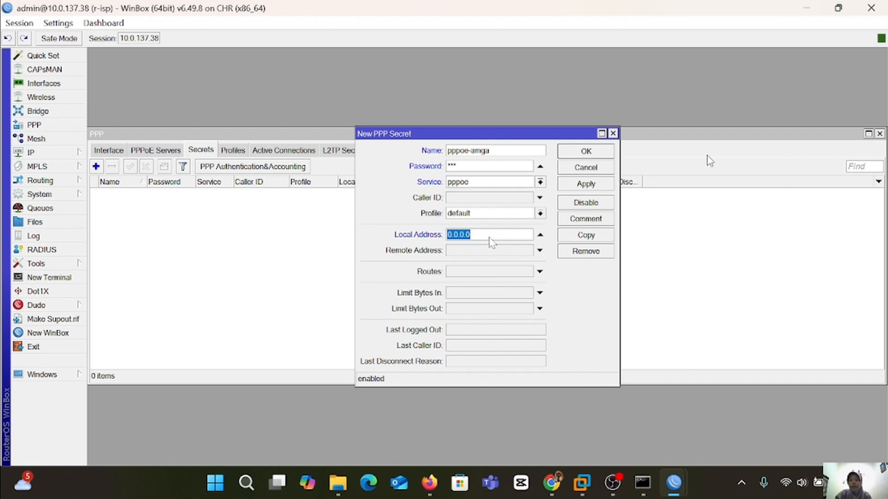
type("192.168.1.1")
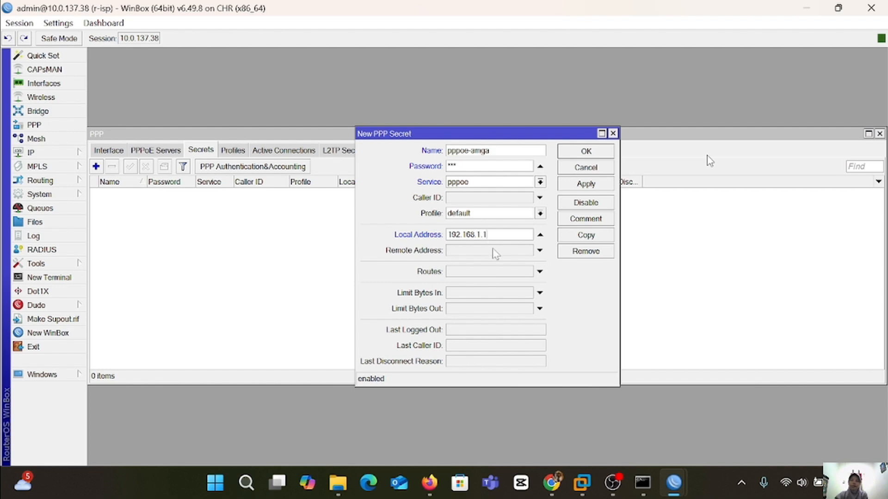
left_click(494, 251)
type("192.168.1.2")
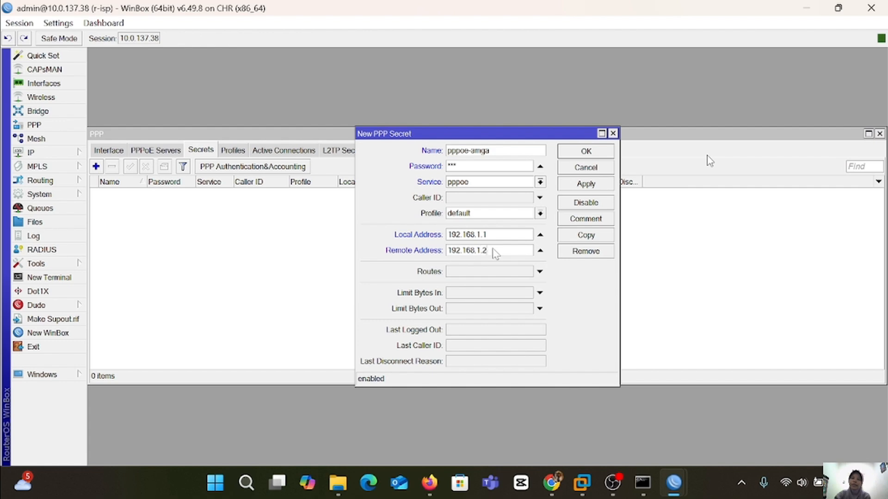
left_click(585, 187)
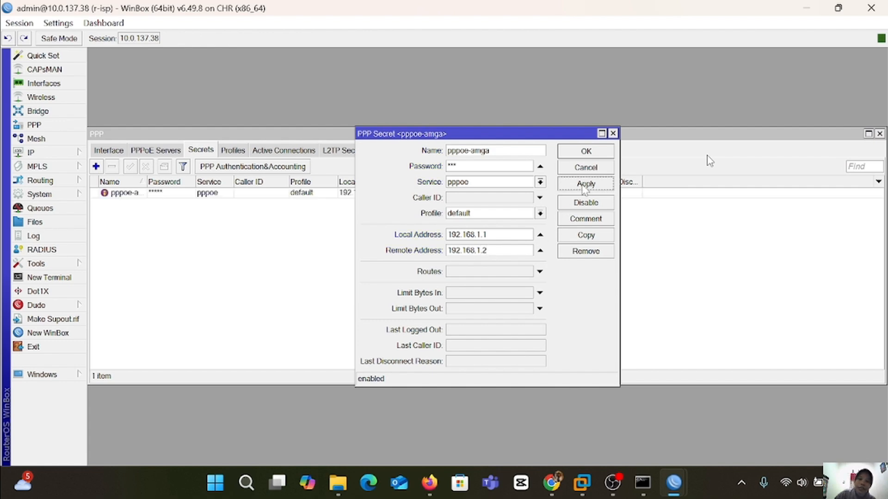
left_click(585, 152)
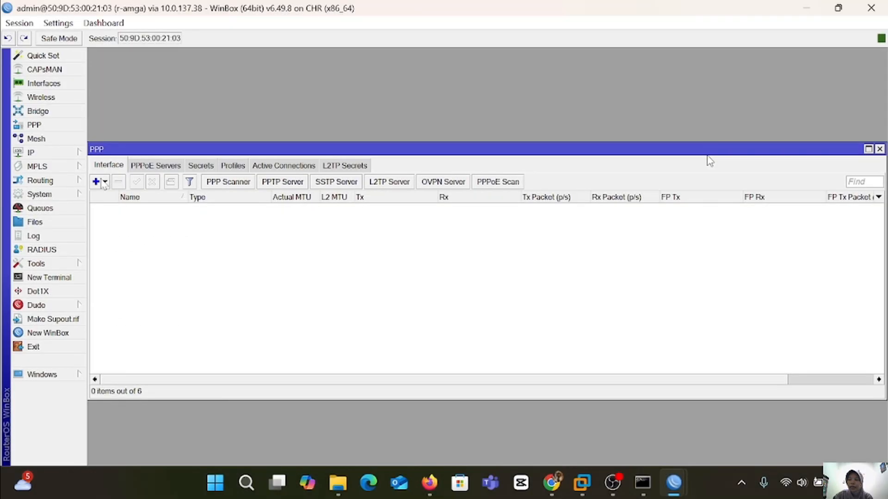
Add PPPoE client pppoe-out1 with the login user name and password, using peer DNS.
left_click(99, 182)
left_click(155, 378)
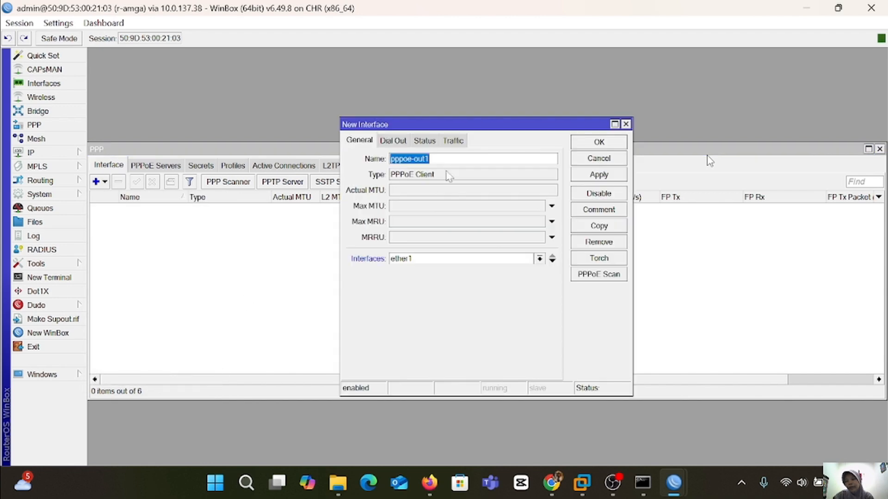
left_click(394, 140)
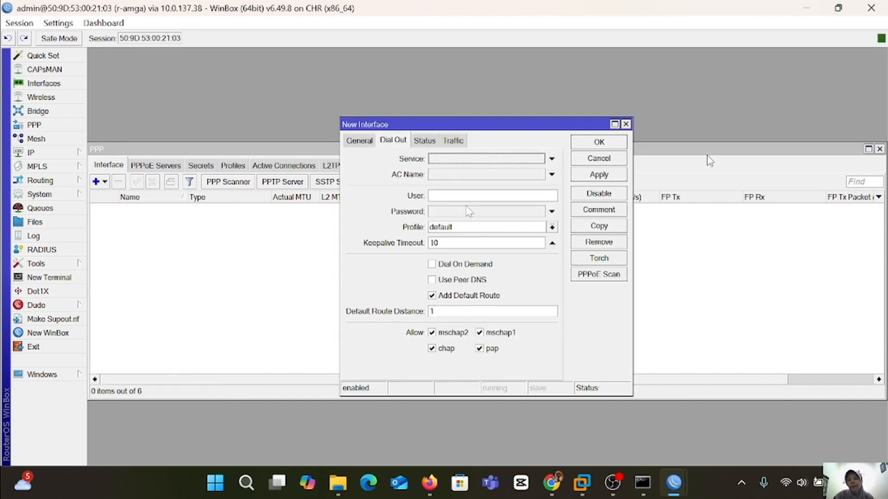
left_click(430, 195)
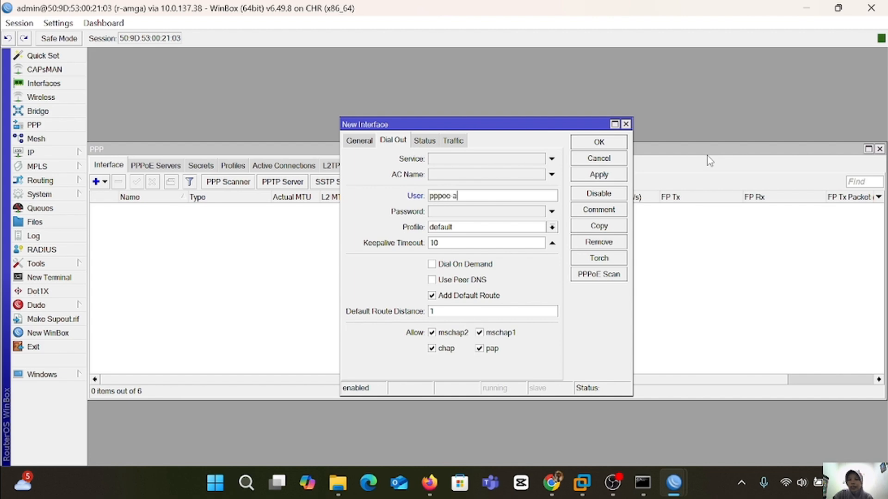
left_click(506, 213)
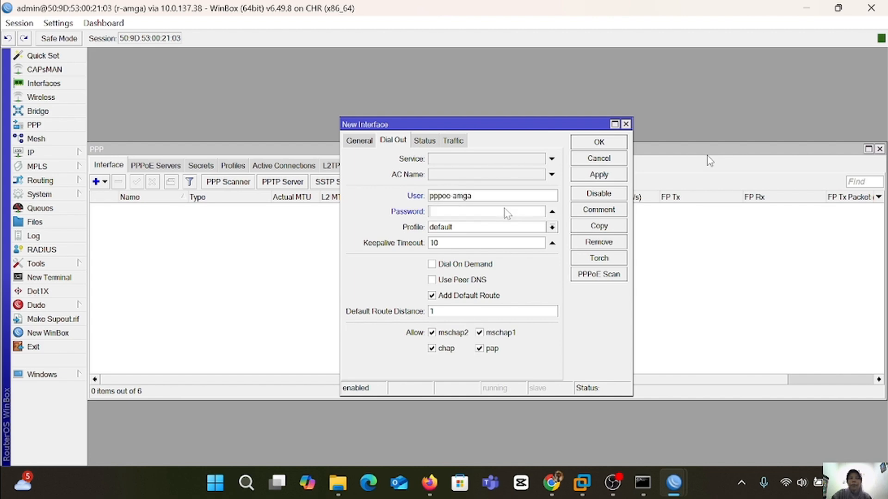
type("***")
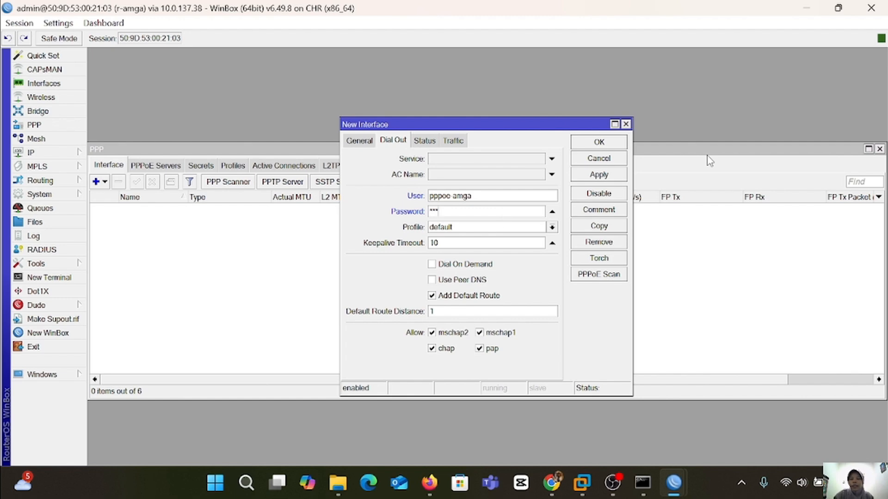
left_click(434, 281)
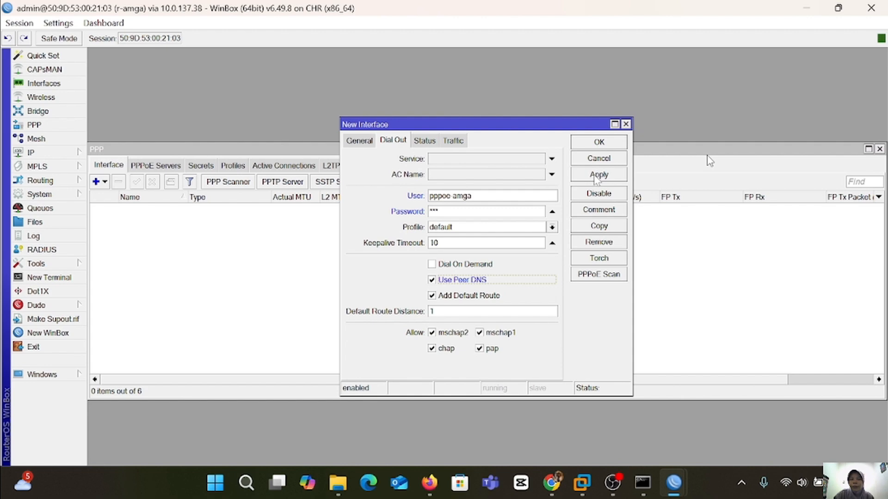
left_click(599, 174)
left_click(598, 142)
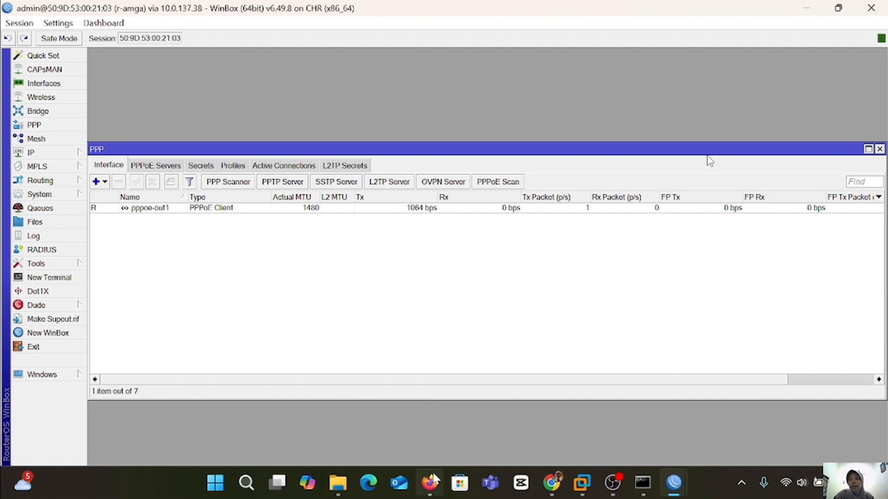
left_click(71, 157)
Check the IP address list shows 192.168.1.2 on pppoe-out1.
left_click(108, 137)
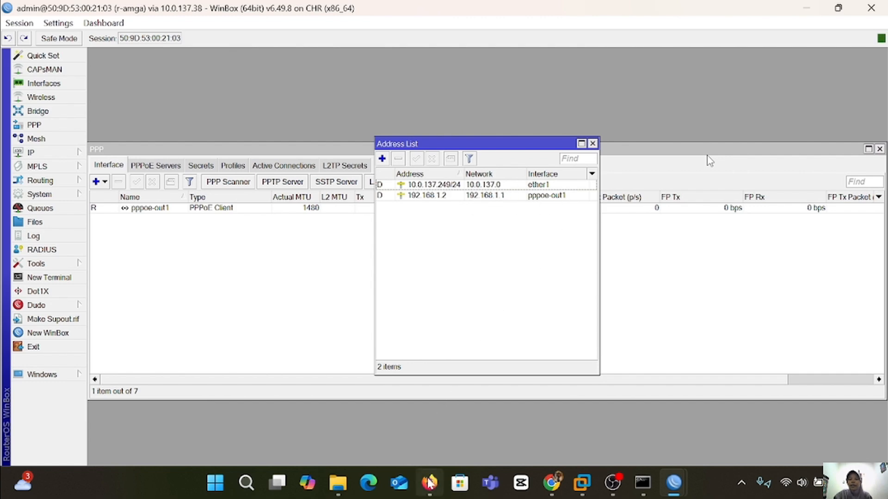
mouse_move(429, 481)
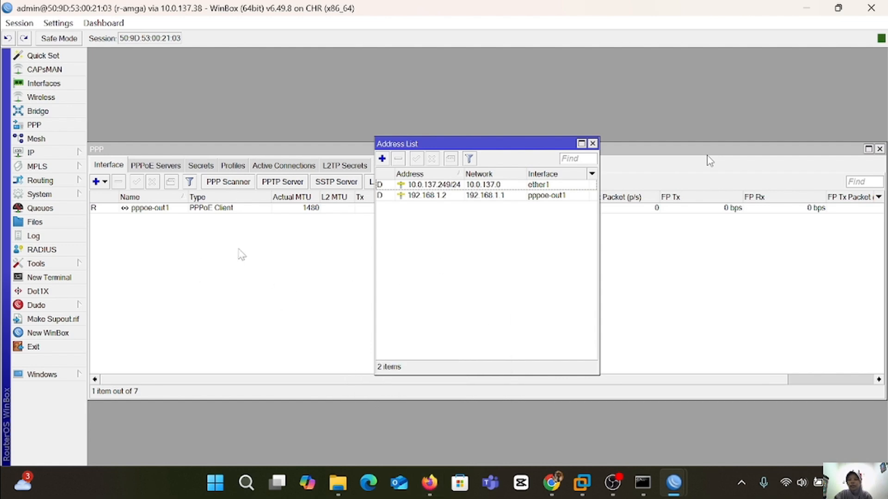
In a new terminal on r-amga, ping 192.168.1.1.
left_click(48, 277)
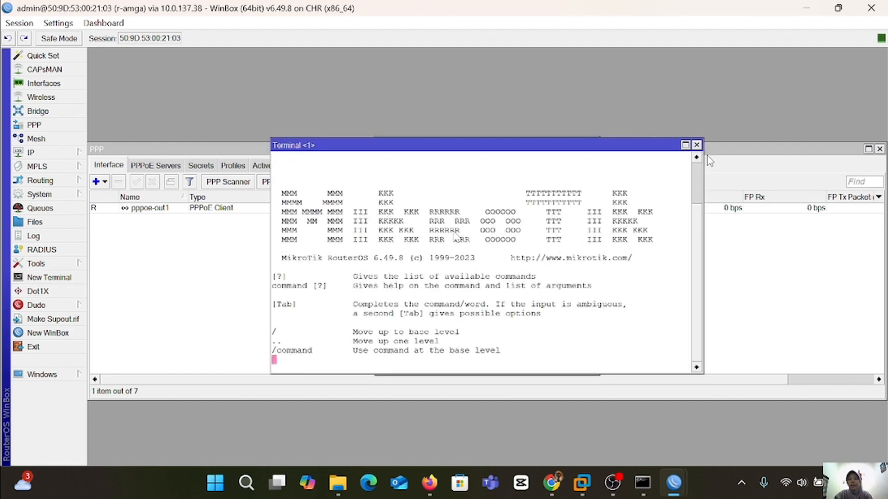
key("Return")
type("pin")
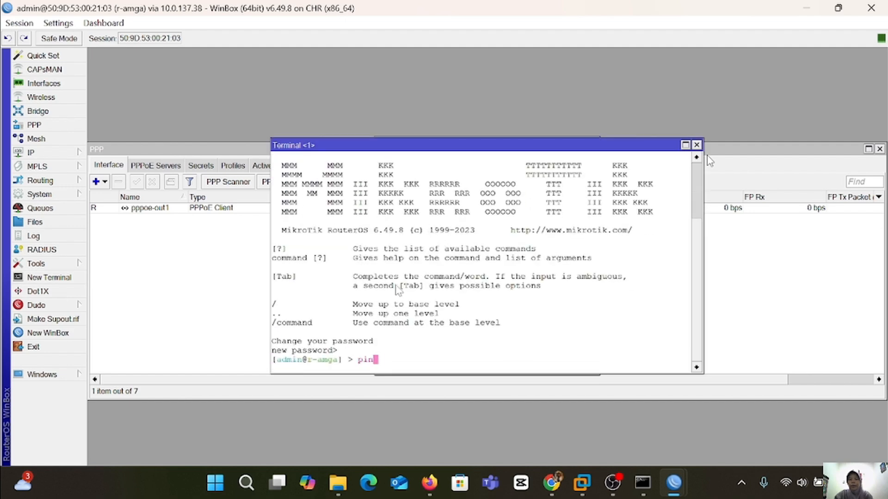
type("g 192.168.1.1")
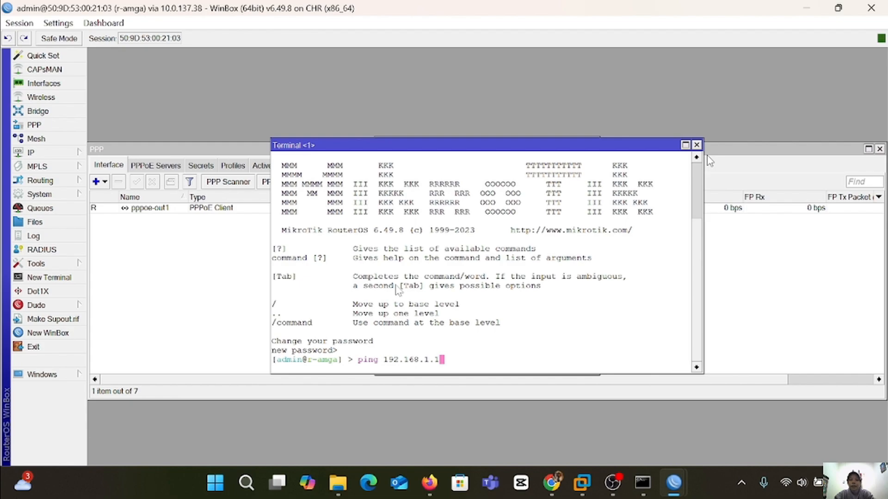
key("Return")
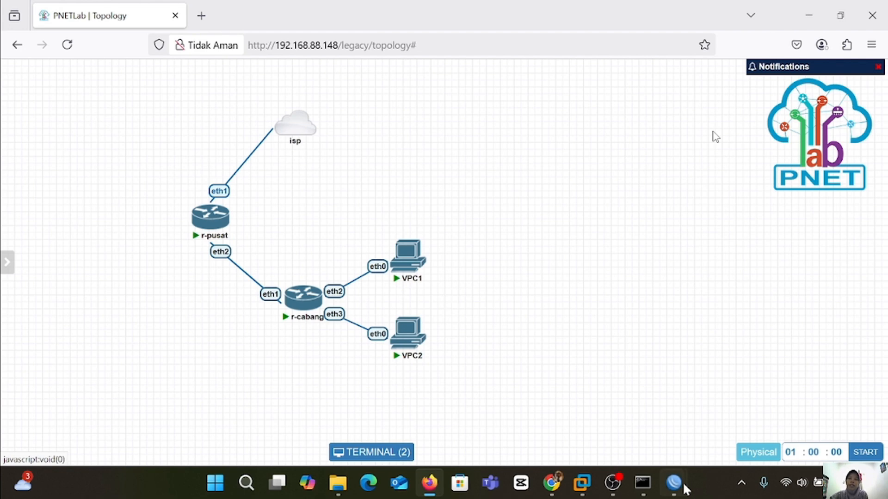
Close the Terminal, Address List and PPP windows.
mouse_move(674, 482)
left_click(725, 413)
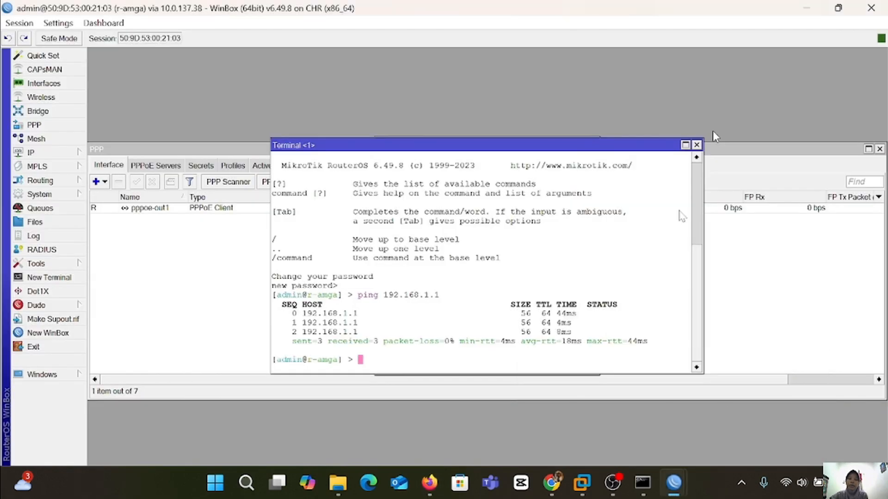
left_click(696, 144)
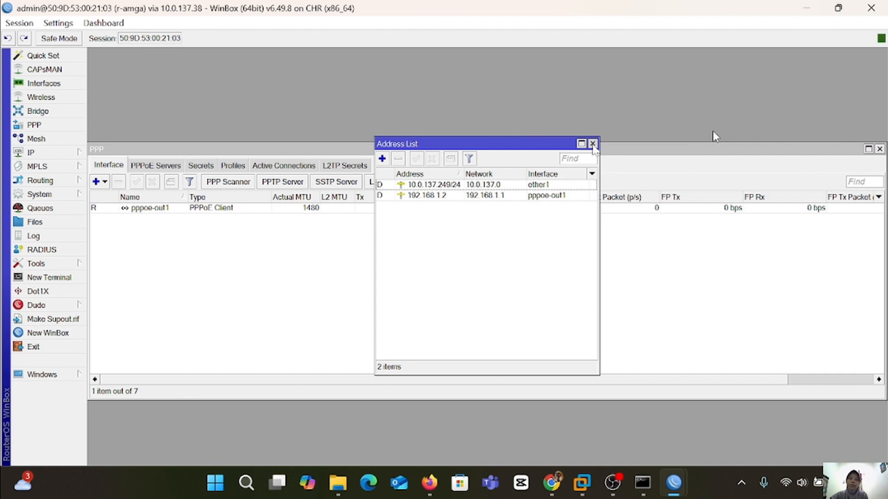
left_click(588, 143)
left_click(880, 149)
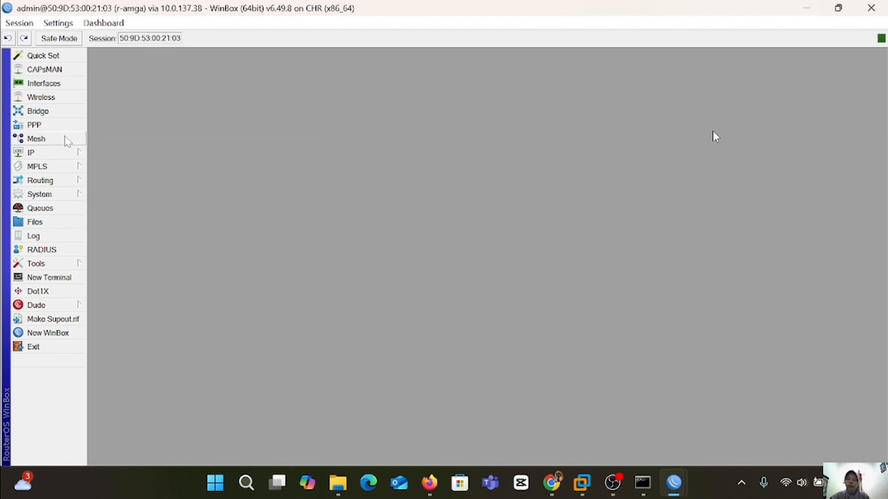
Delete the bridge-to-EOIP bridge.
left_click(51, 111)
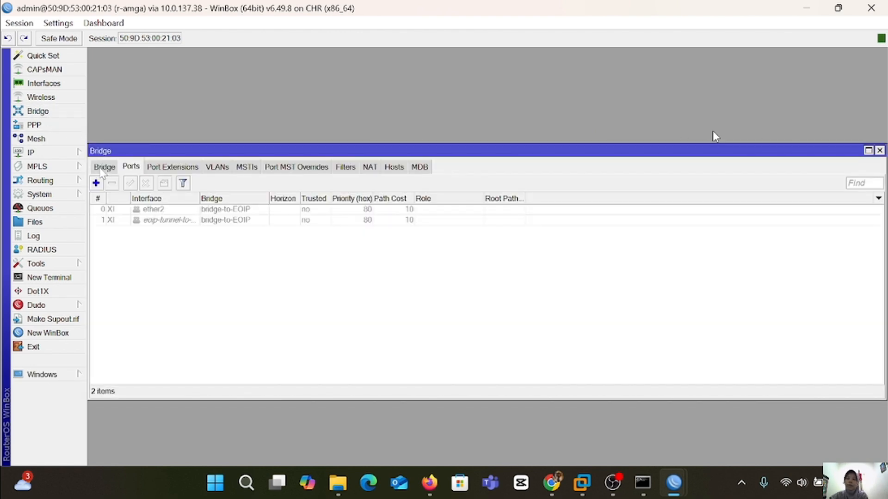
left_click(104, 168)
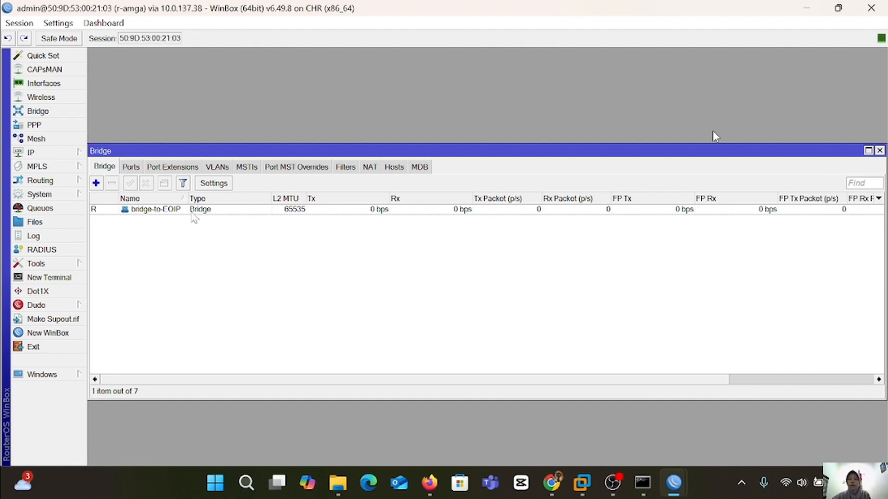
left_click(184, 211)
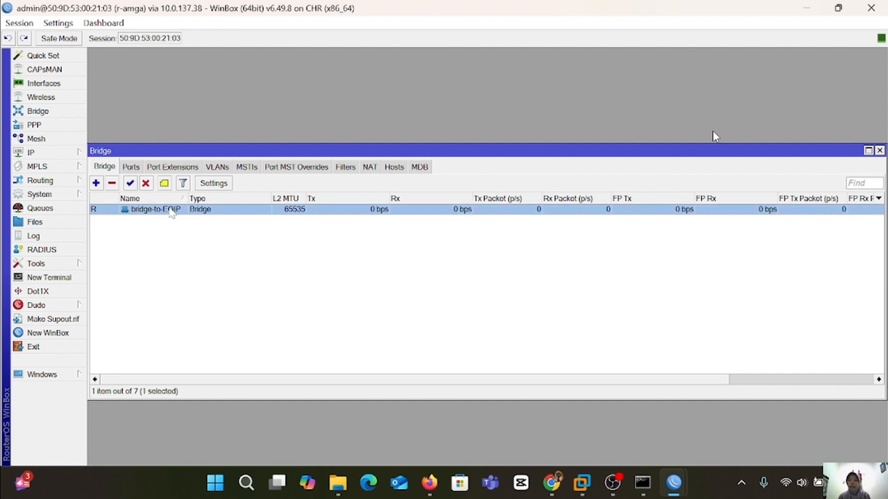
left_click(112, 184)
Create a new bridge named bridge-for-pppoe.
left_click(96, 183)
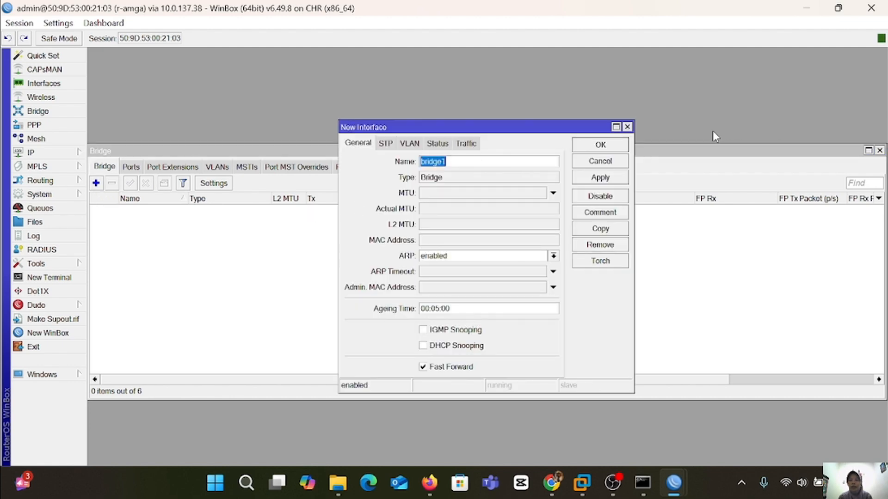
key("End")
key("BackSpace")
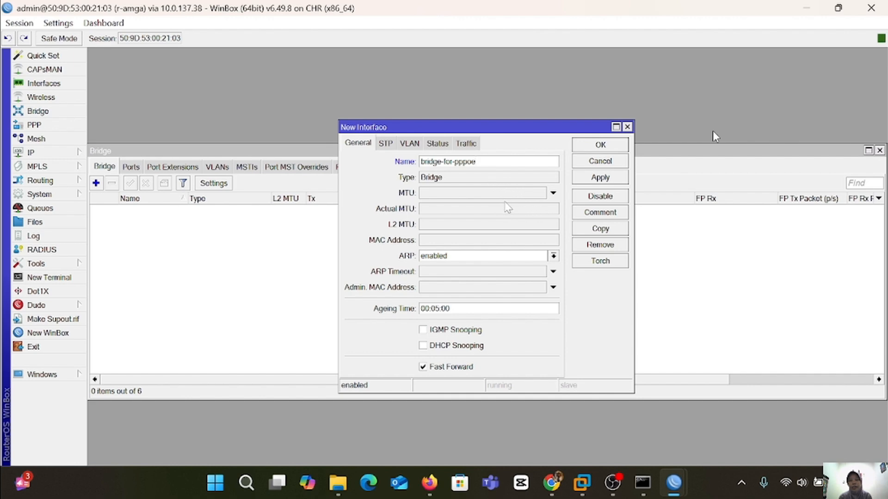
left_click(592, 179)
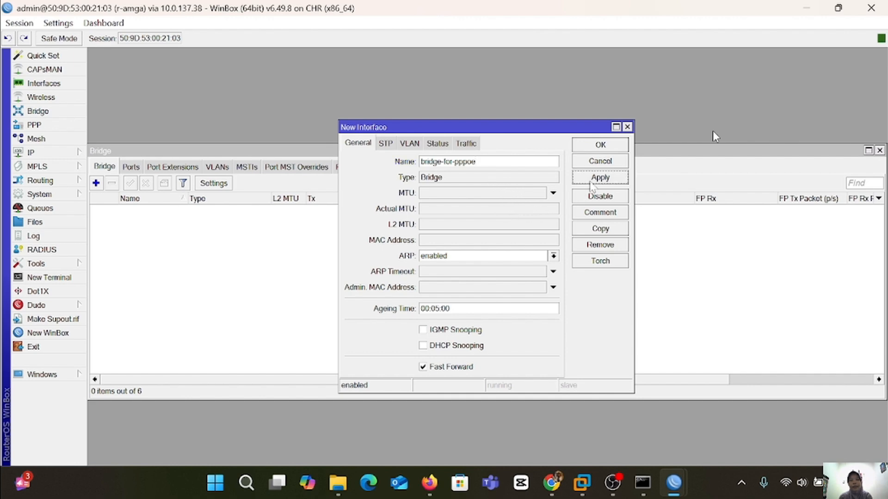
left_click(597, 147)
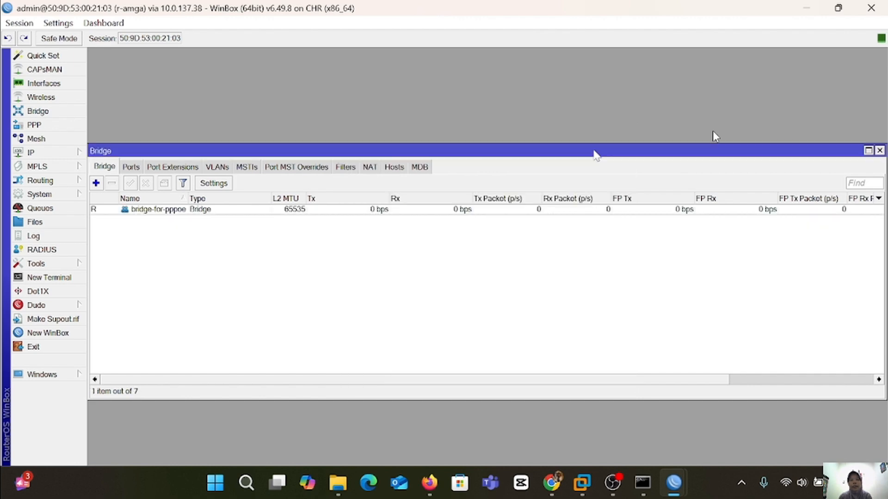
left_click(132, 167)
Add ether2 and ether3 as bridge ports on bridge-for-pppoe.
left_click(97, 183)
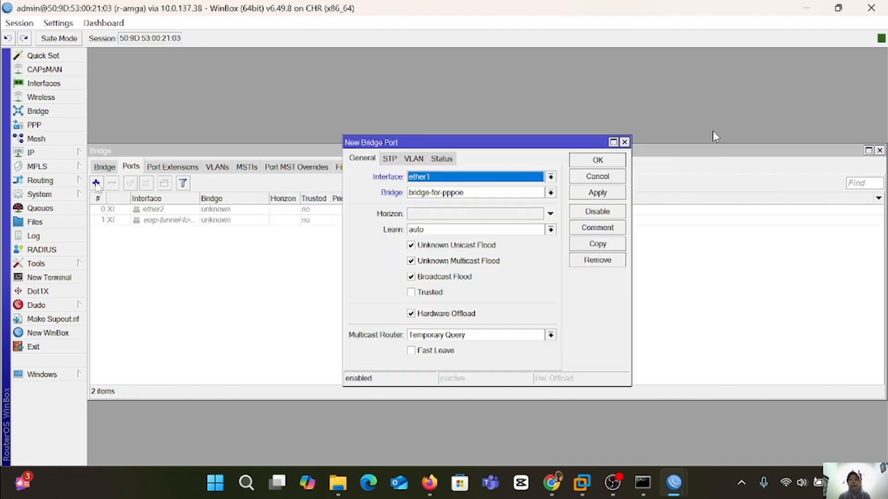
left_click(554, 178)
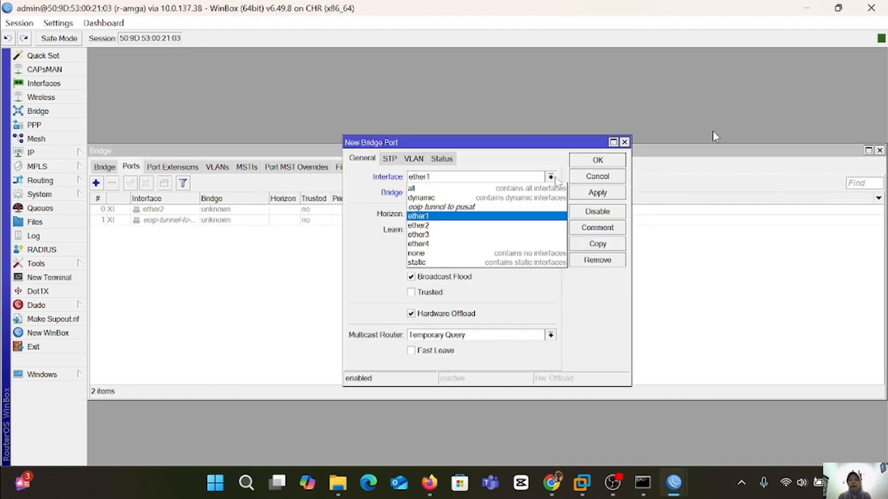
left_click(476, 225)
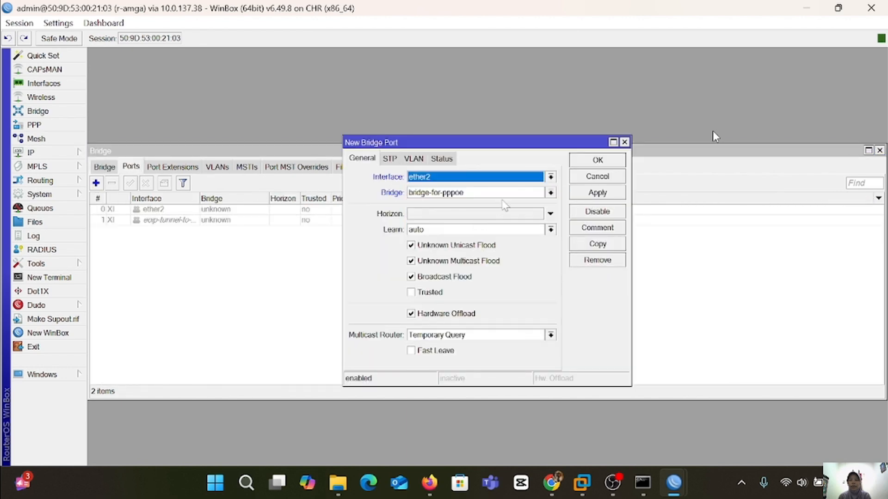
left_click(598, 194)
left_click(600, 162)
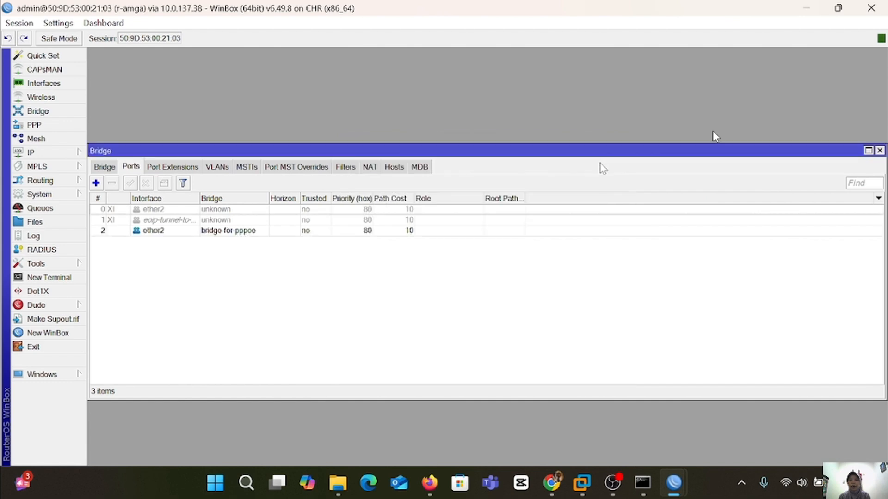
left_click(96, 183)
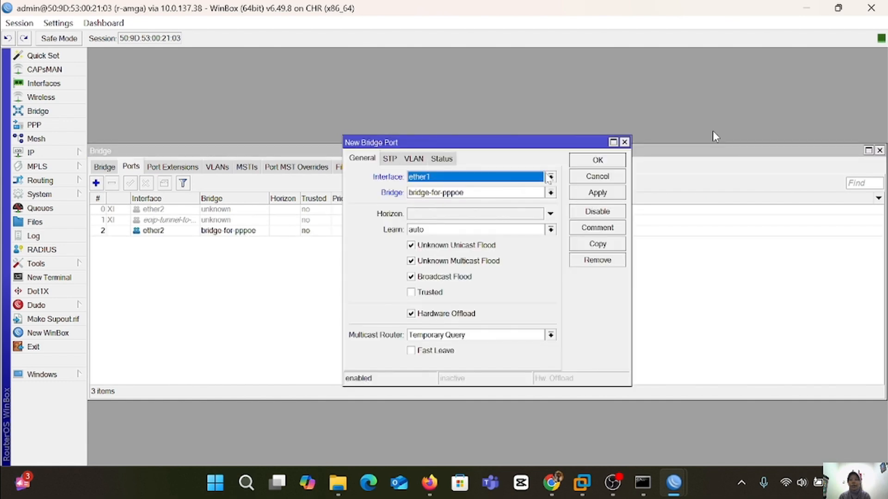
left_click(550, 177)
left_click(485, 235)
left_click(591, 194)
left_click(598, 163)
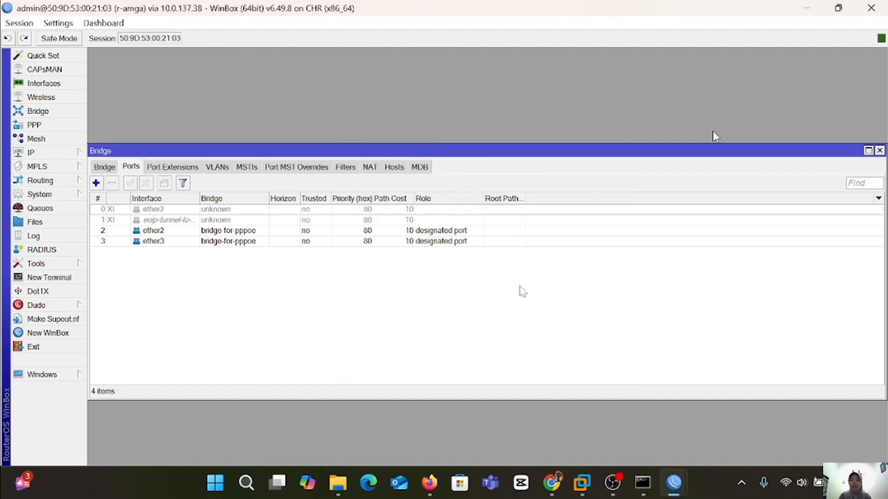
Add address 10.10.10.1/24 on interface bridge-for-pppoe in the IP Addresses list.
left_click(69, 152)
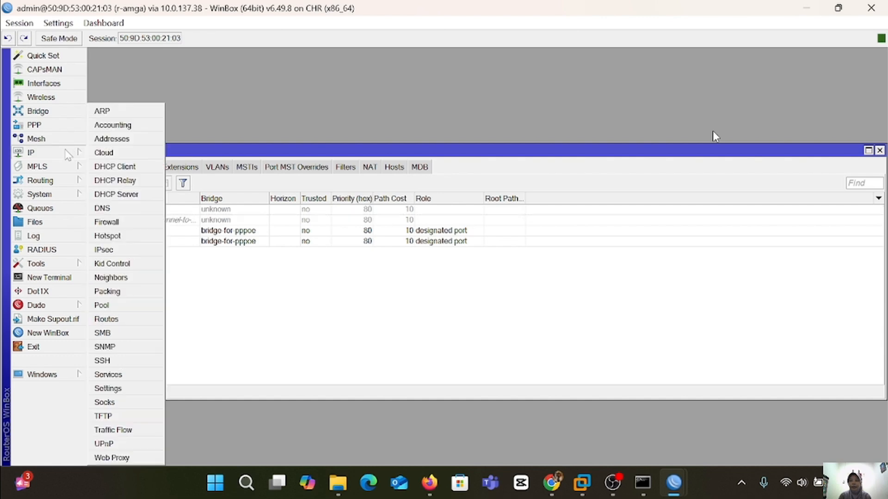
left_click(123, 137)
left_click(382, 159)
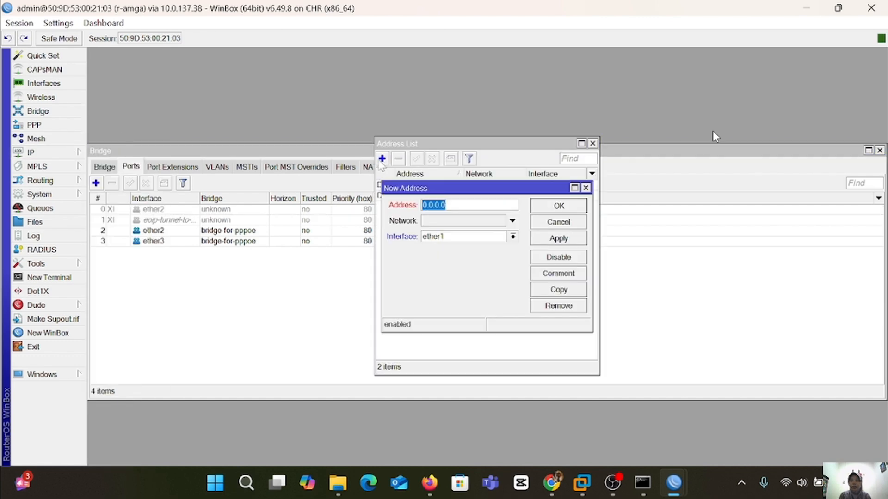
type("10.10")
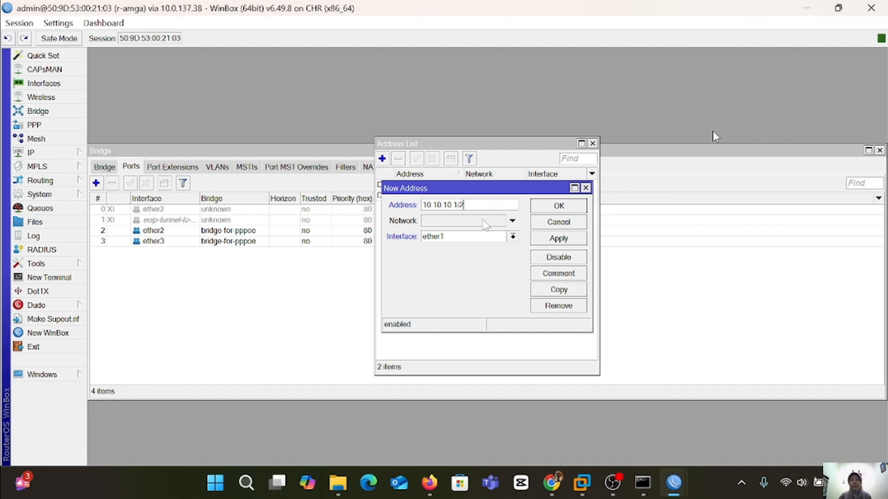
left_click(513, 236)
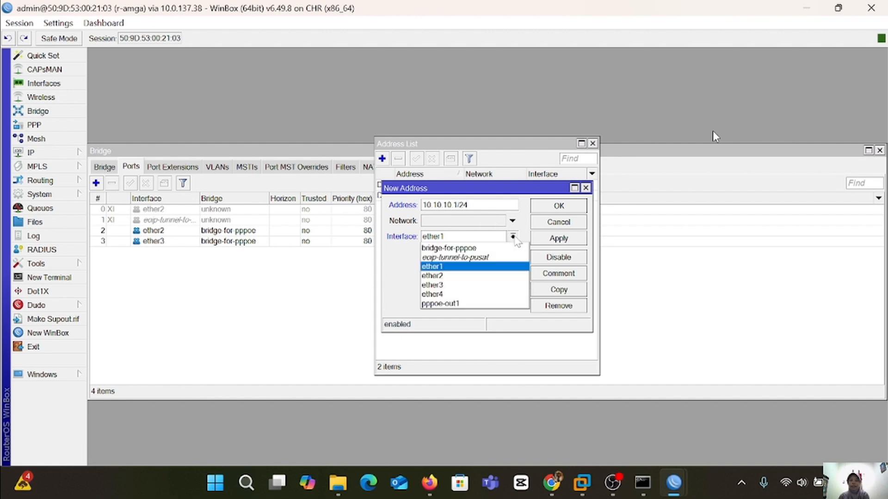
left_click(492, 249)
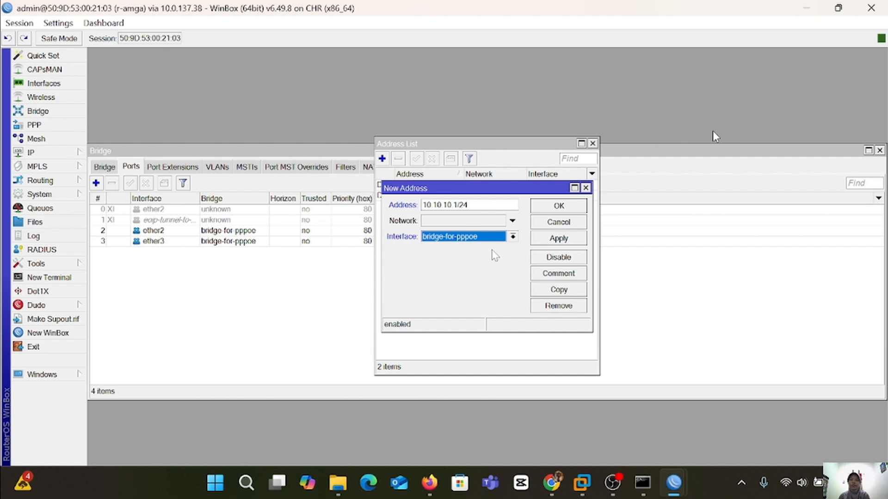
left_click(565, 244)
left_click(573, 207)
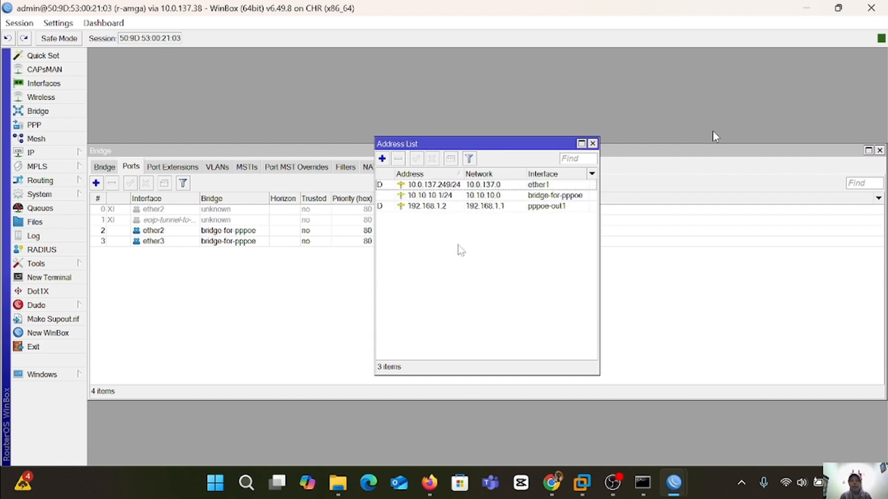
left_click(68, 156)
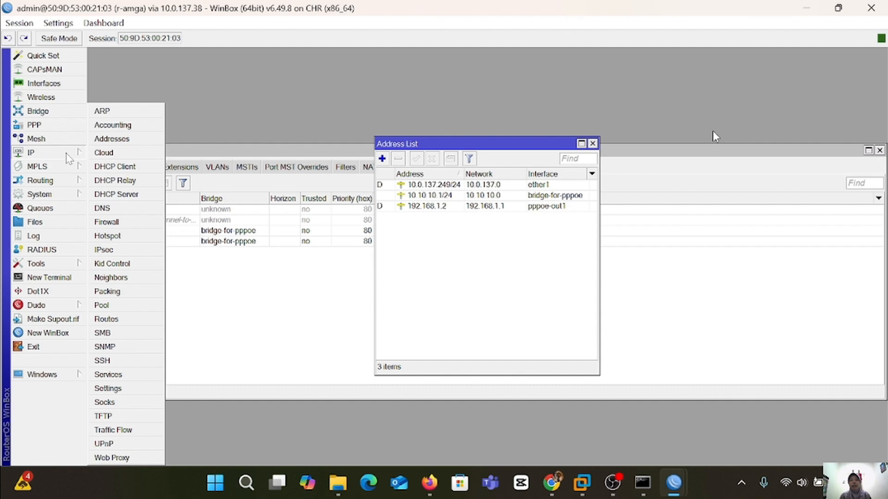
Delete the old dhcp1 DHCP server in IP > DHCP Server.
left_click(125, 195)
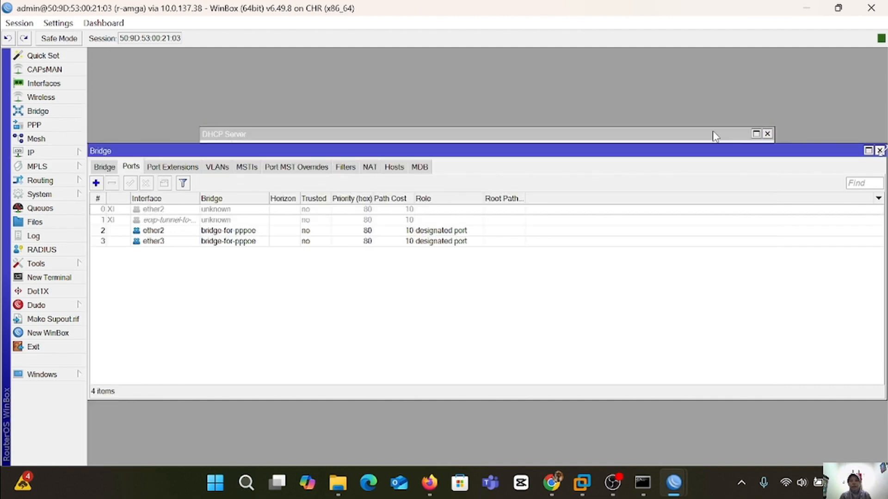
left_click(880, 152)
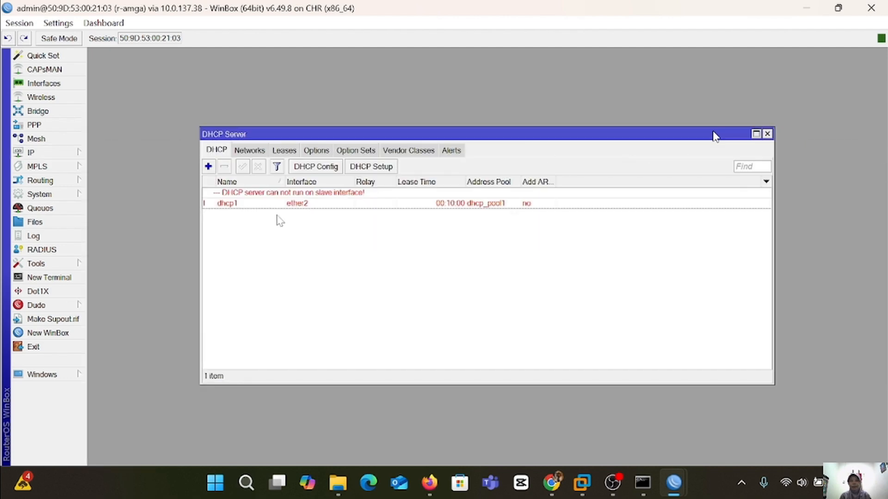
left_click(260, 204)
left_click(225, 167)
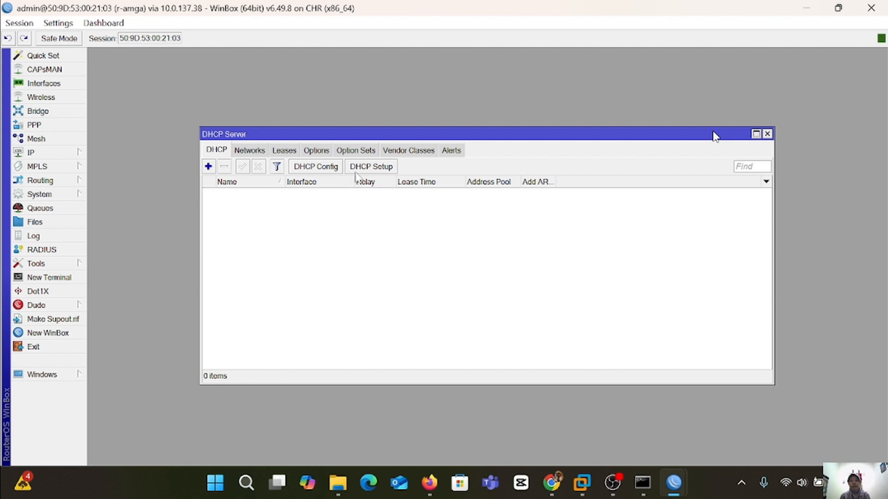
Run DHCP Setup on bridge-for-pppoe, accepting the 10.10.10.0/24 defaults for gateway, range, DNS and lease.
left_click(371, 167)
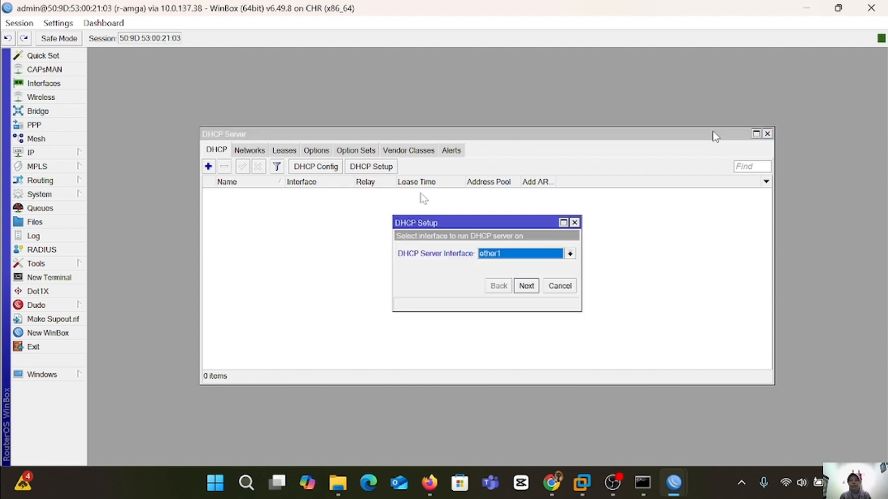
left_click(570, 254)
left_click(531, 266)
left_click(526, 285)
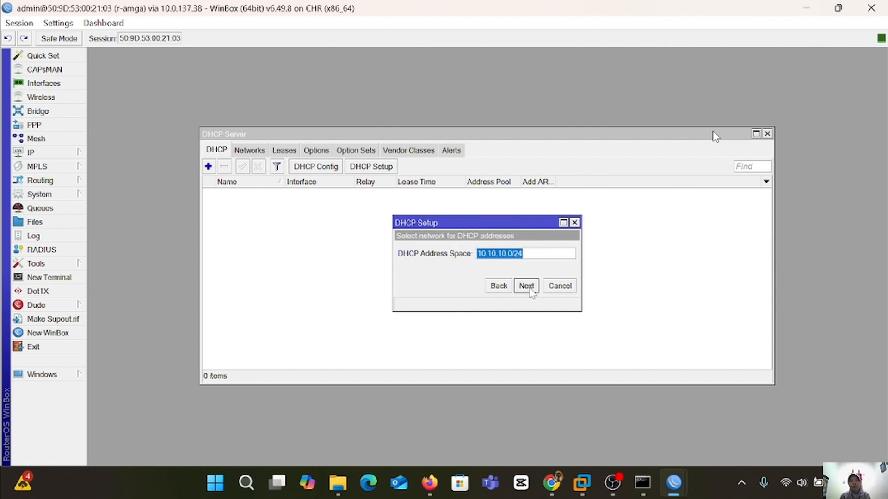
left_click(527, 286)
left_click(526, 286)
left_click(526, 286)
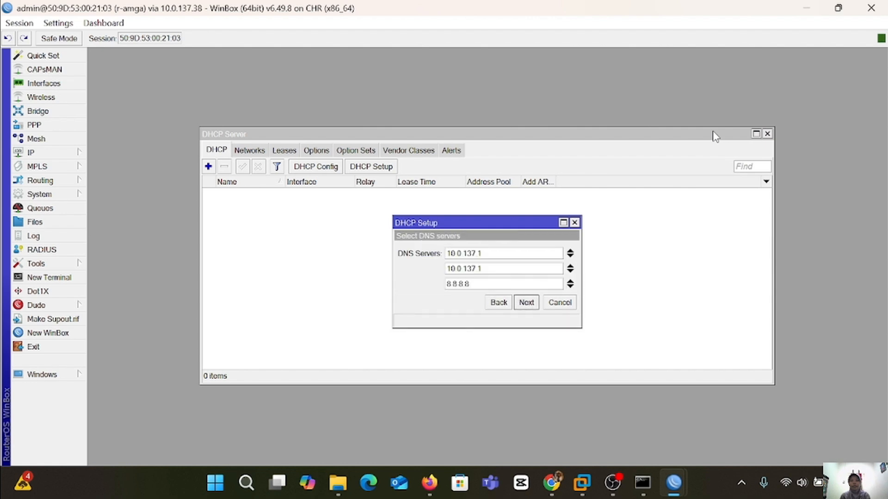
left_click(526, 302)
left_click(526, 304)
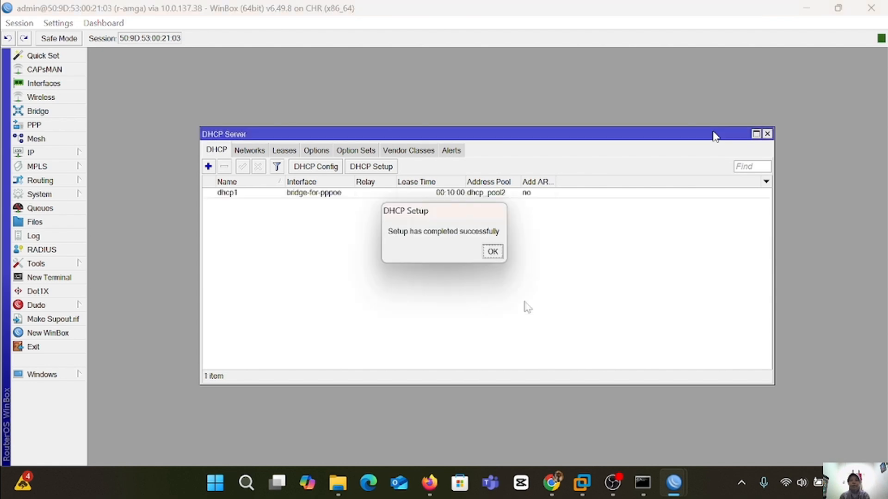
left_click(490, 252)
left_click(30, 152)
Open the firewall NAT rules and inspect the existing ether1 masquerade rule.
left_click(111, 277)
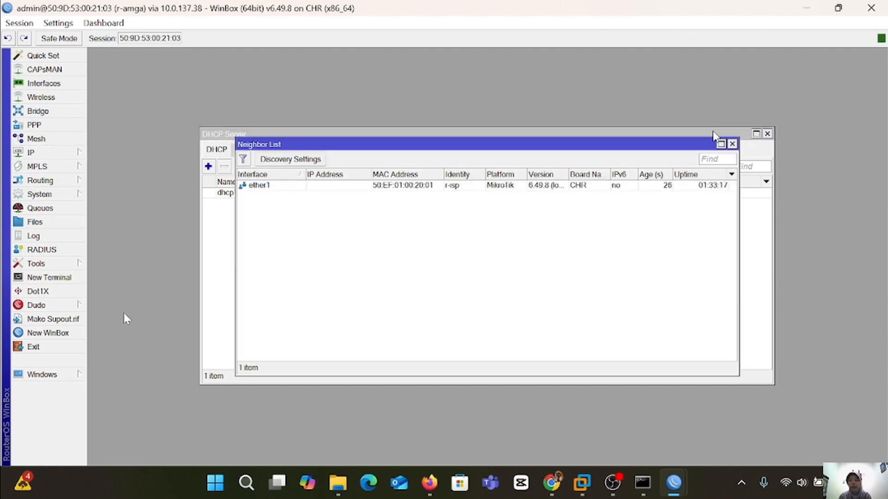
left_click(31, 153)
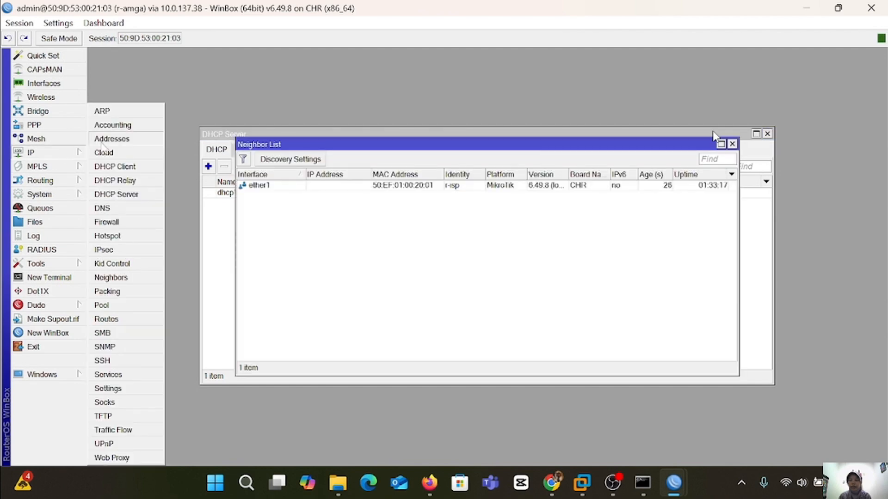
left_click(113, 224)
left_click(267, 193)
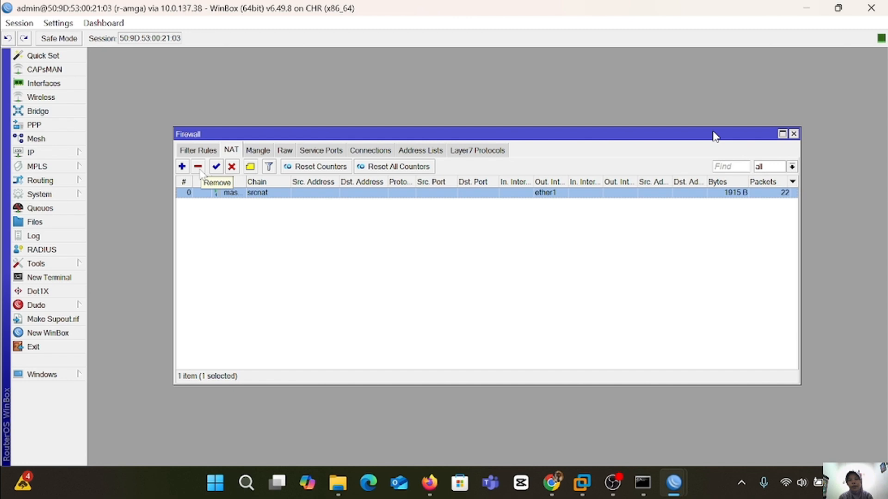
left_click(249, 241)
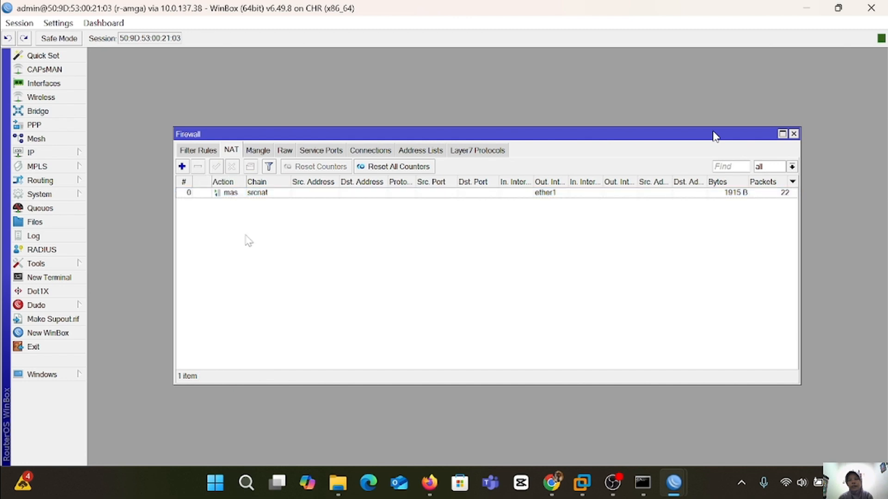
Start a new NAT rule matching Out. Interface bridge-for-pppoe, with interface lists cleared.
left_click(181, 168)
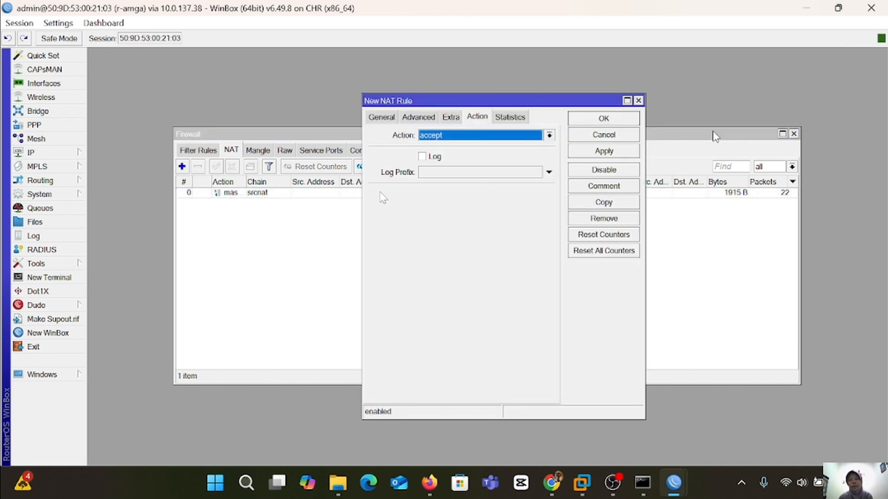
left_click(387, 118)
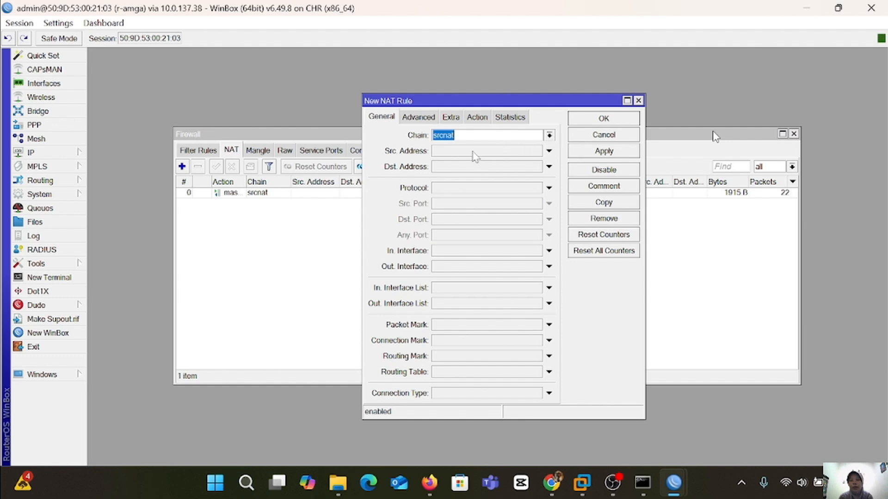
left_click(451, 292)
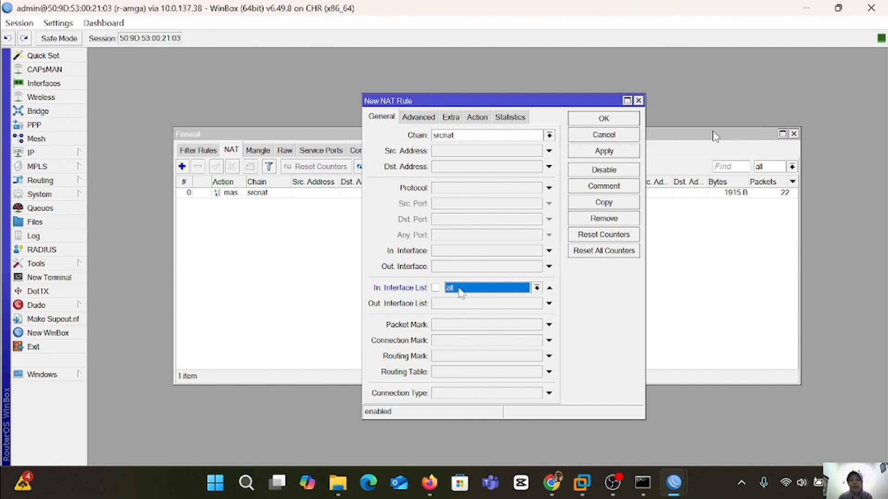
left_click(471, 306)
left_click(550, 287)
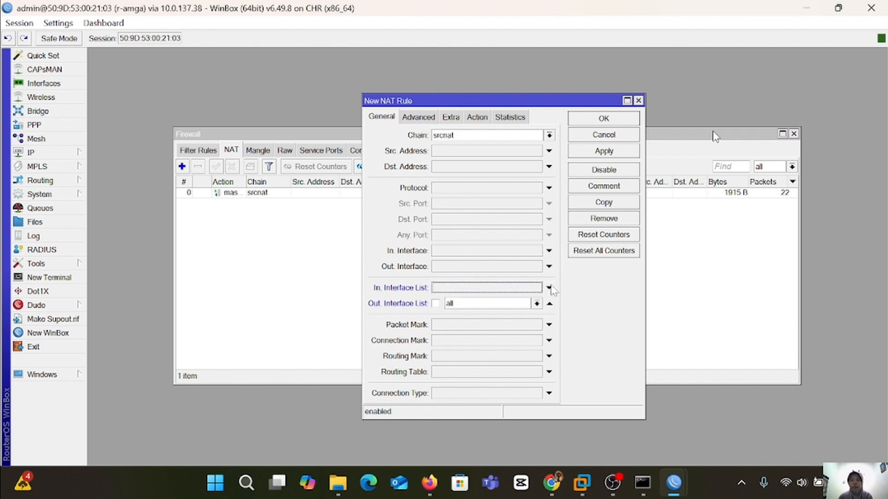
left_click(550, 304)
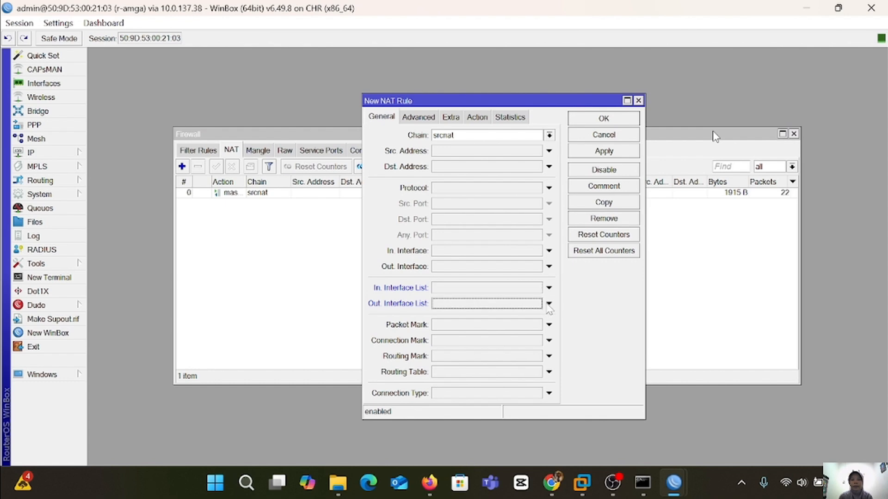
left_click(468, 268)
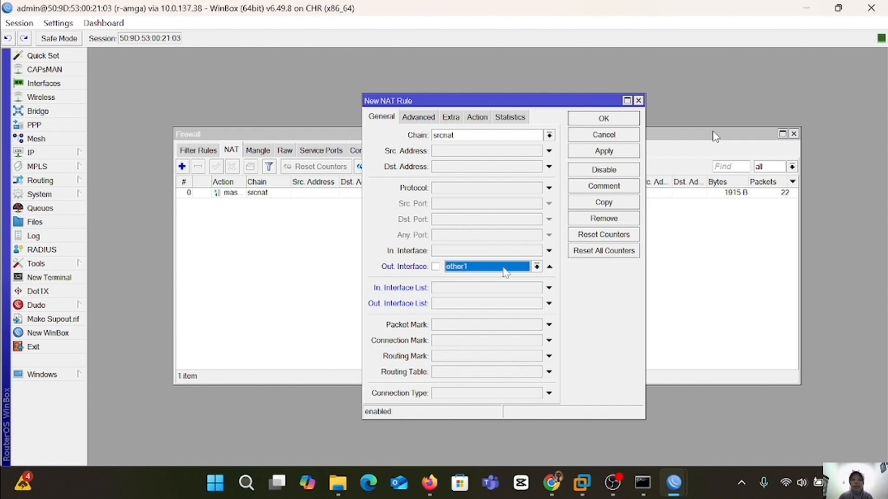
left_click(536, 267)
left_click(481, 315)
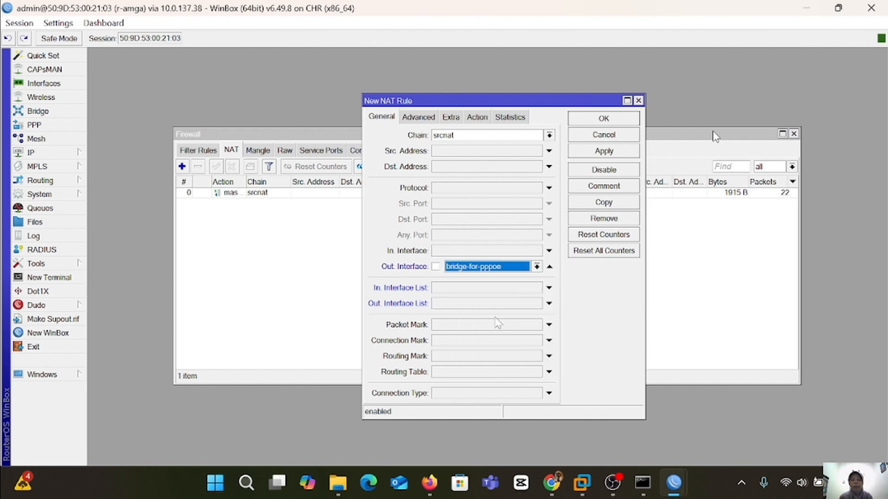
Set the new rule's action to masquerade and save it.
left_click(481, 119)
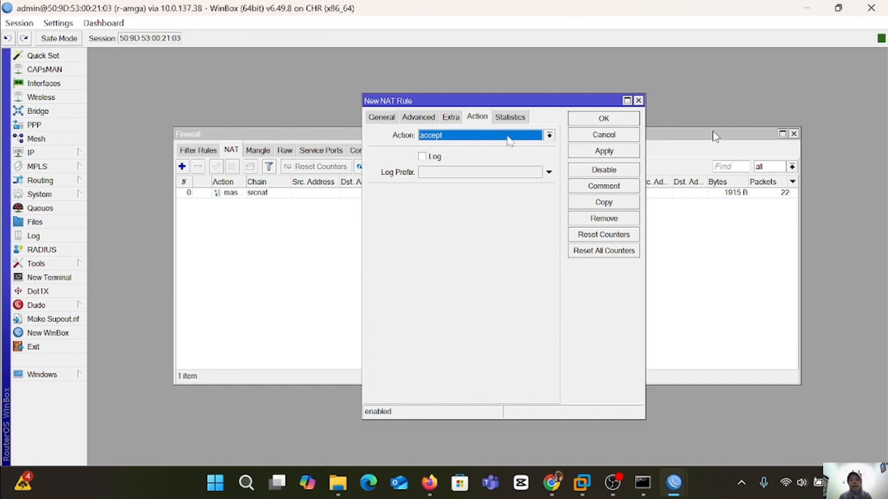
left_click(549, 135)
left_click(471, 202)
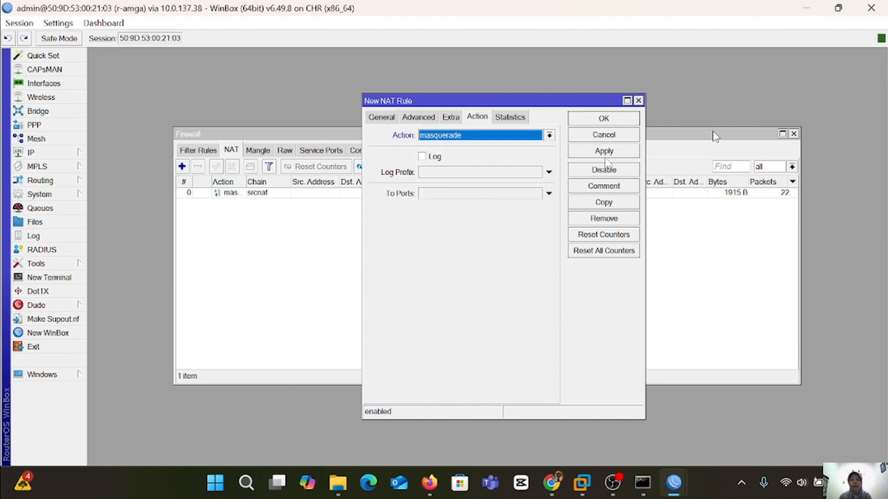
left_click(616, 151)
left_click(603, 119)
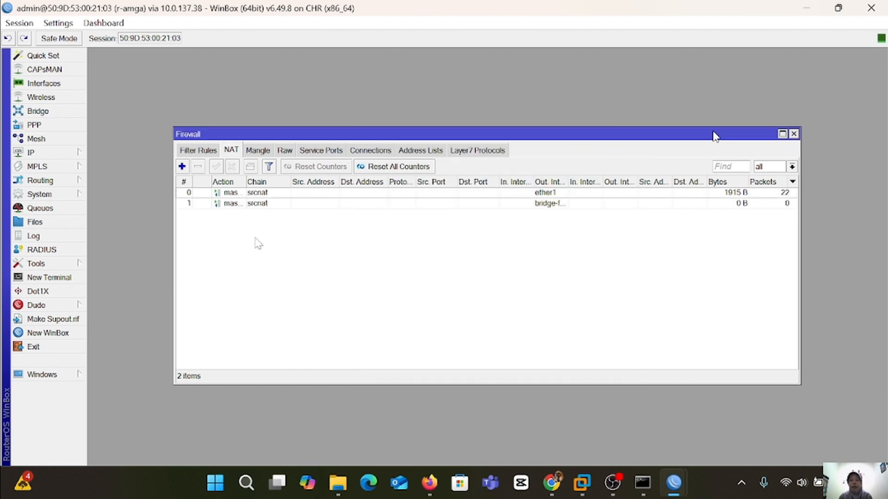
Run ip dhcp in the VPC1 console to obtain 10.10.10.254/24.
left_click(430, 483)
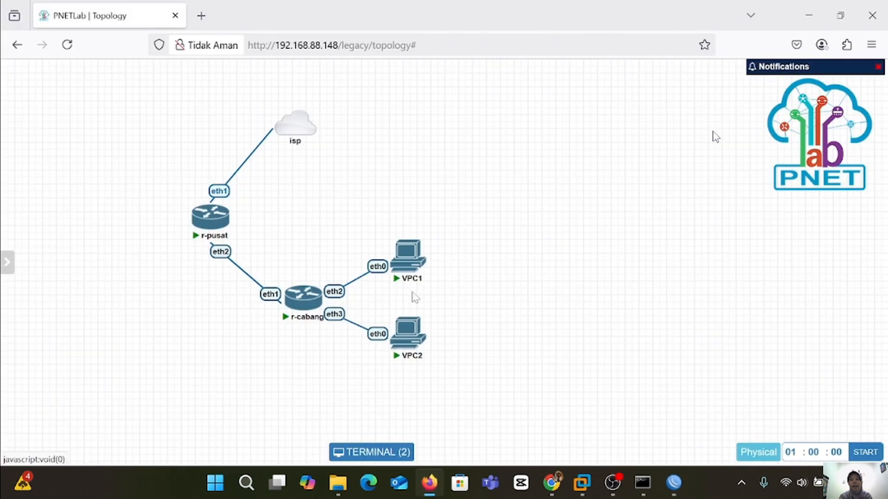
left_click(408, 255)
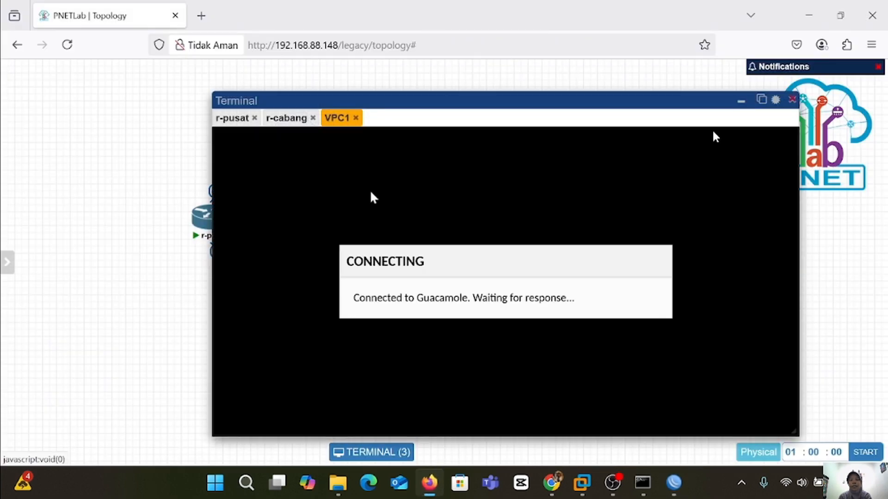
key("Return")
key("Return")
key("Return")
key("Return")
type("ip dhcp")
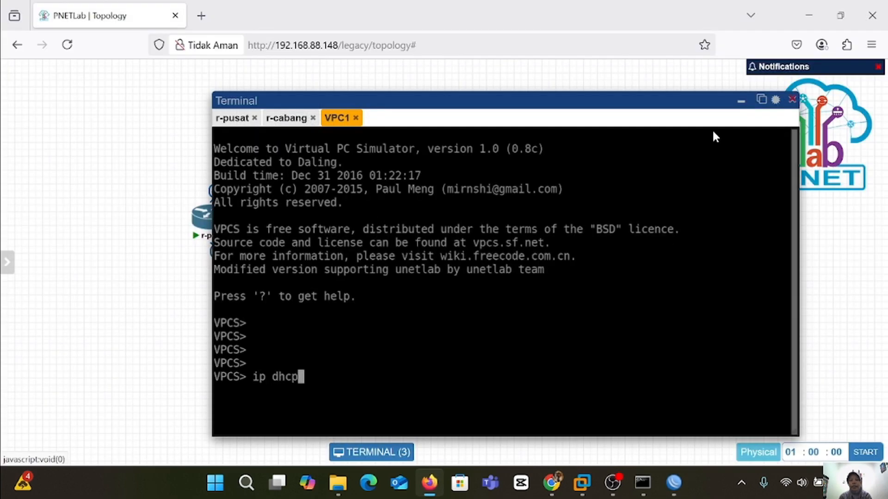
key("Return")
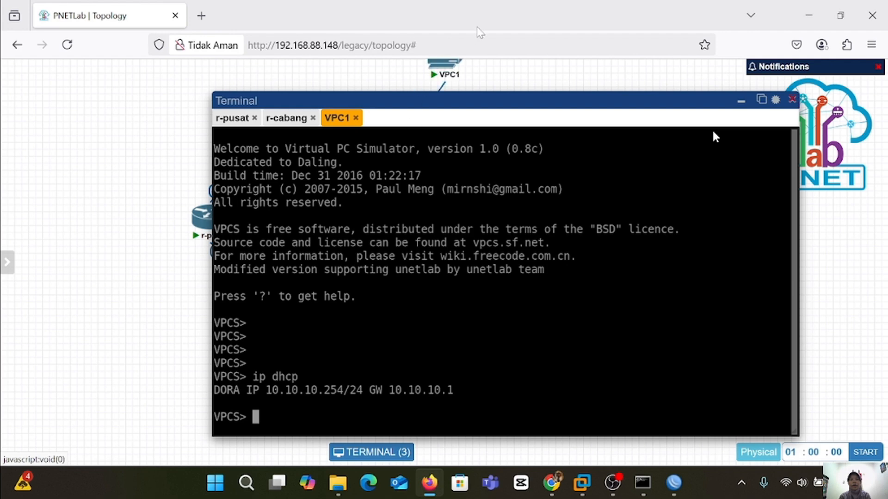
Move VPC1 back beside r-cabang and run ip dhcp on VPC2.
left_click(741, 105)
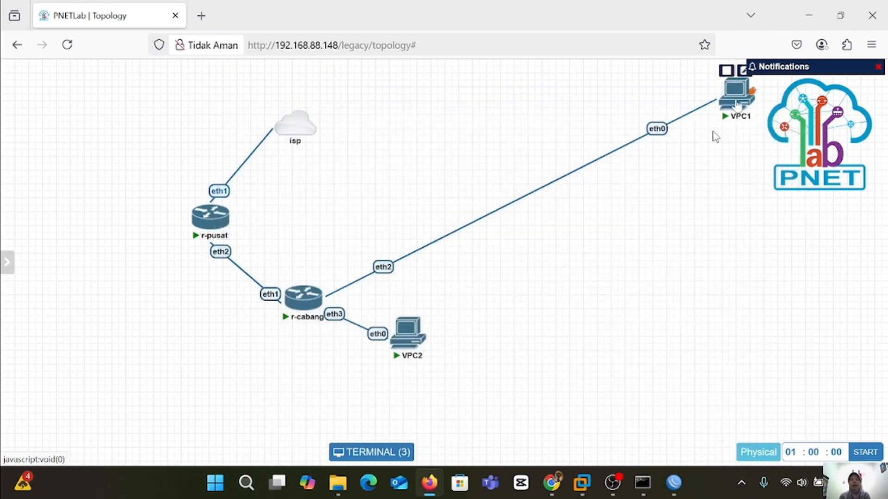
left_click_drag(735, 92, 410, 263)
left_click(400, 334)
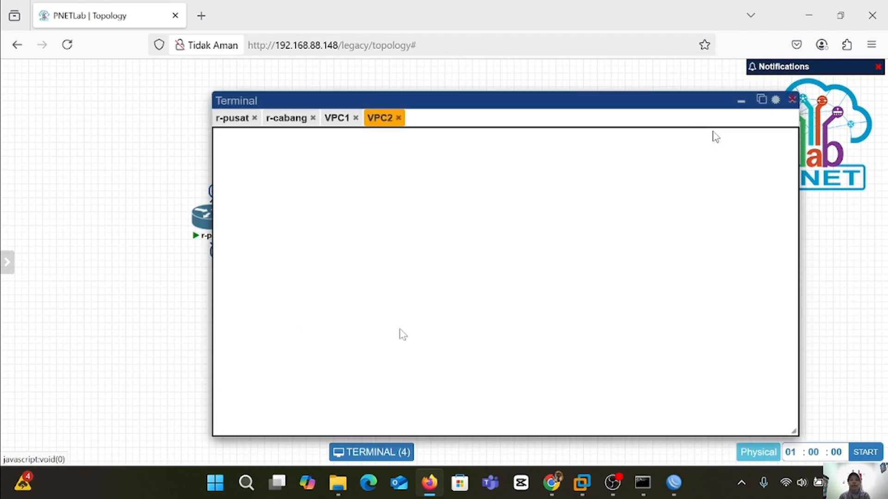
key("Return")
key("Return")
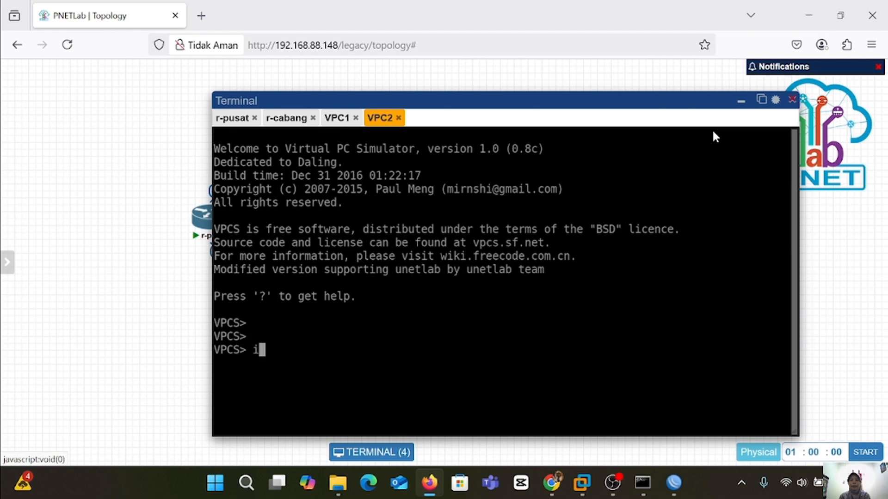
type("ip dhcp")
key("Return")
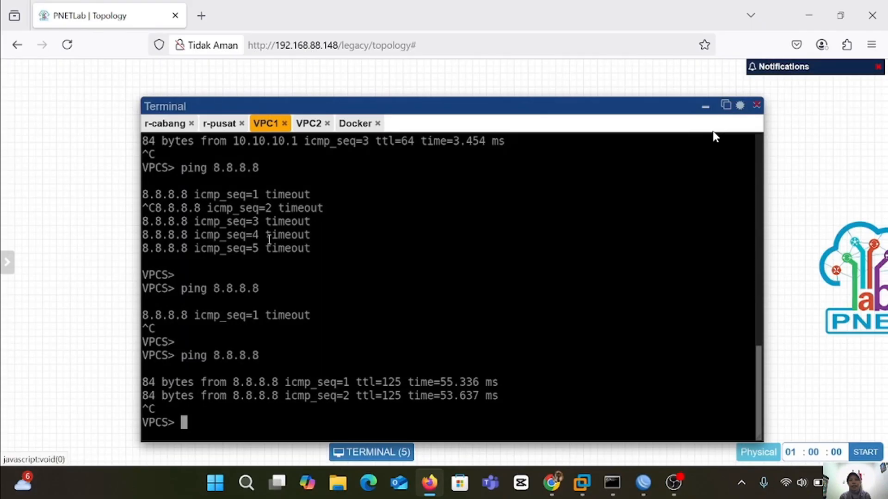
Rerun VPC1's ping to 8.8.8.8, then stop it with Ctrl+C.
key("Up")
key("Return")
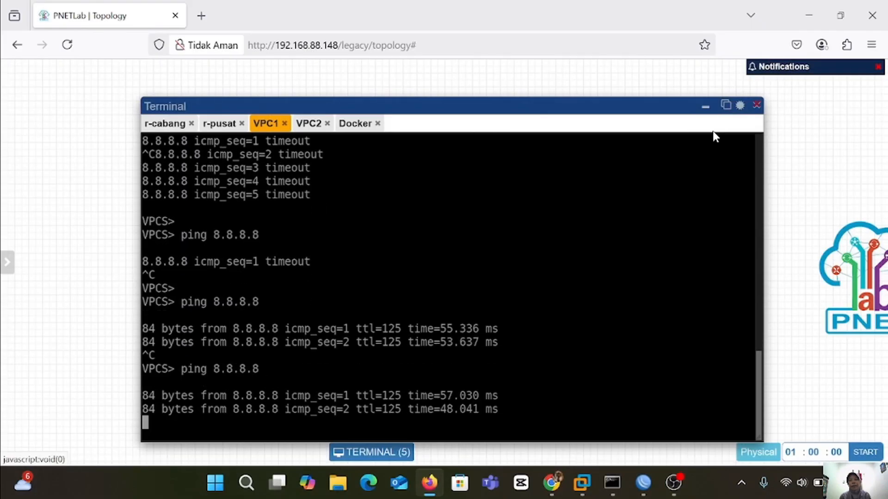
key("ctrl+c")
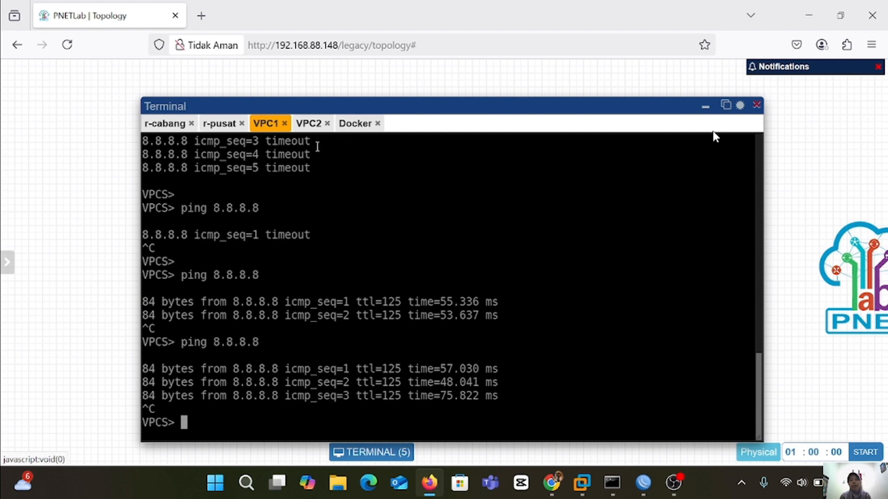
Ping 8.8.8.8 from the VPC2 console.
left_click(308, 123)
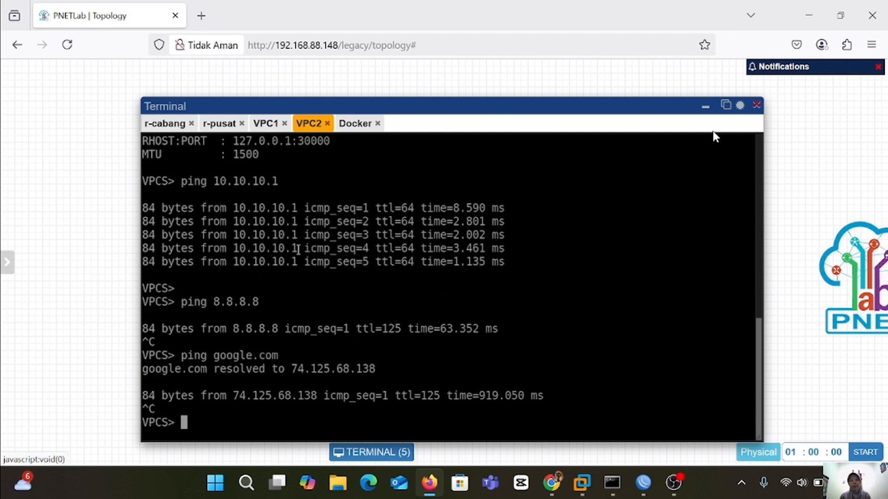
type("ping")
type("8.8.8.8")
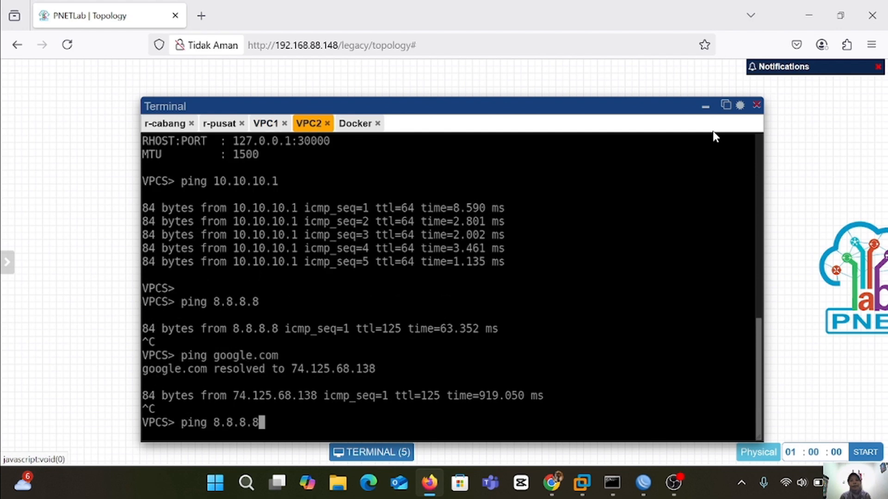
key("Return")
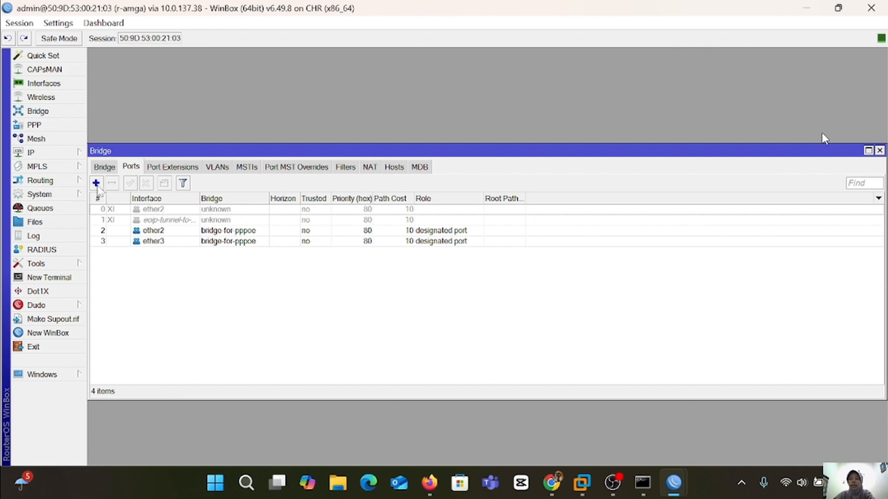
Add ether4 as a new port of bridge-for-pppoe.
left_click(96, 184)
left_click(551, 177)
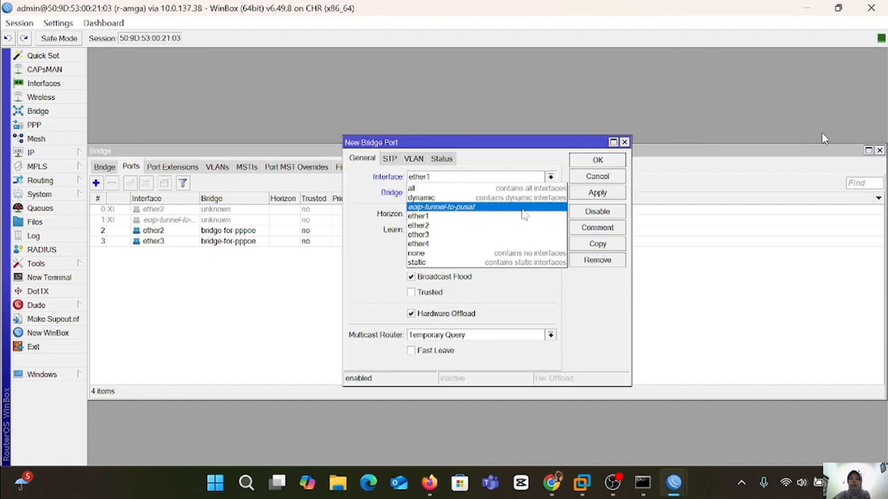
left_click(483, 244)
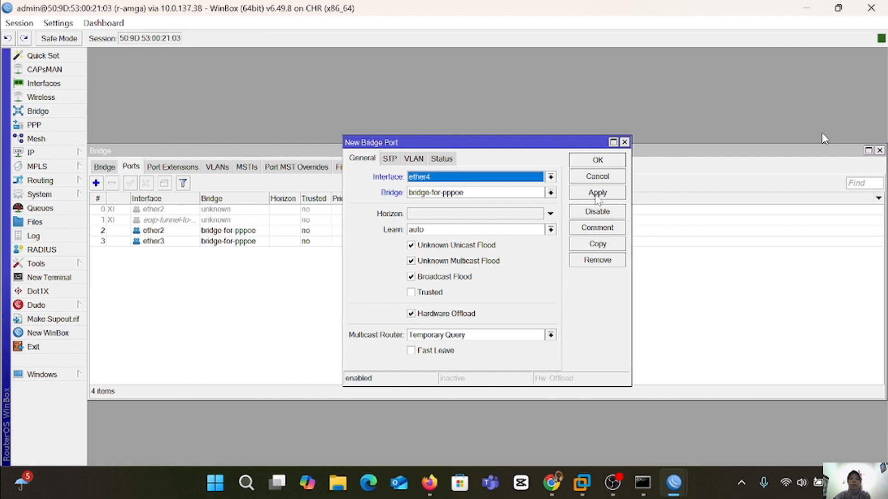
left_click(598, 192)
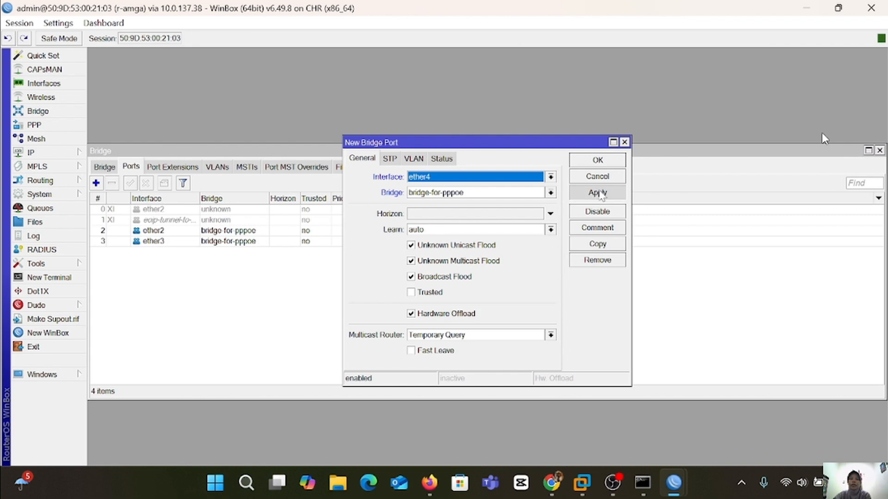
left_click(597, 161)
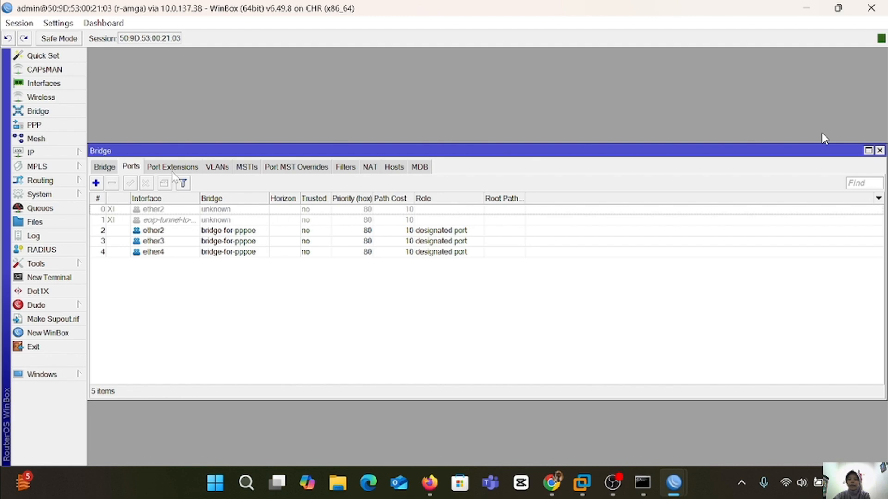
Create a new PPP profile with Rate Limit (rx/tx) 2M/2M under Limits.
left_click(65, 126)
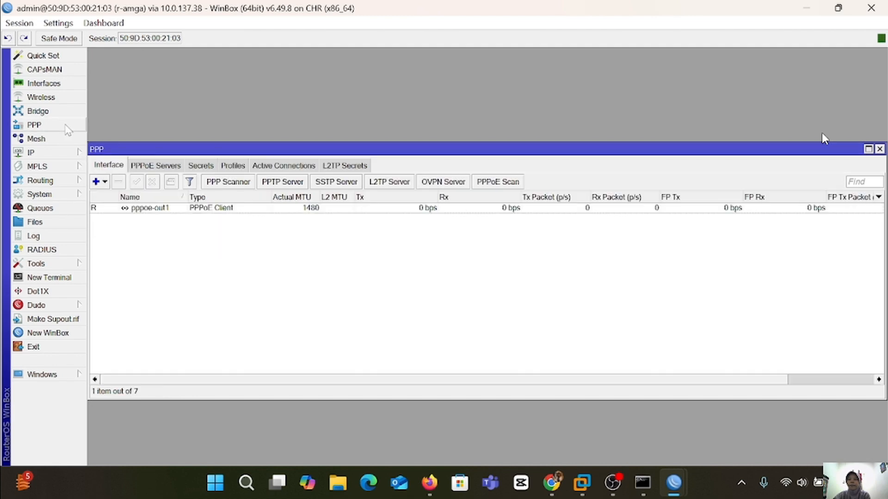
left_click(241, 165)
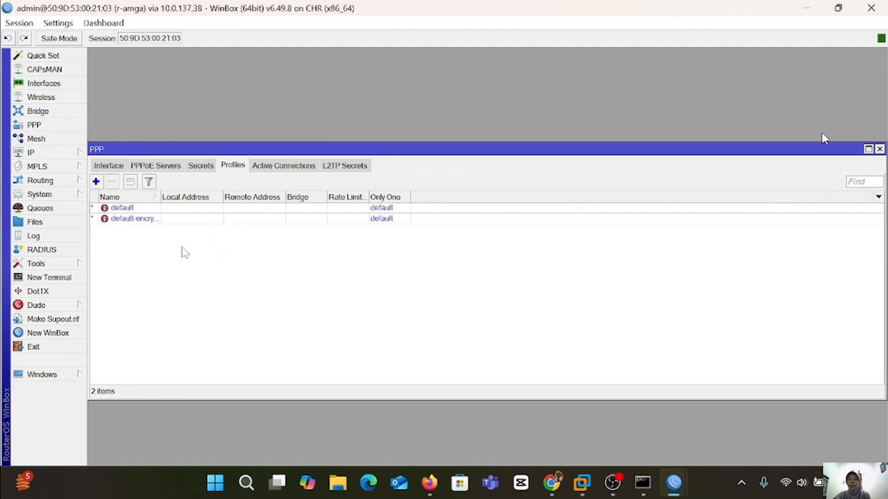
left_click(164, 222)
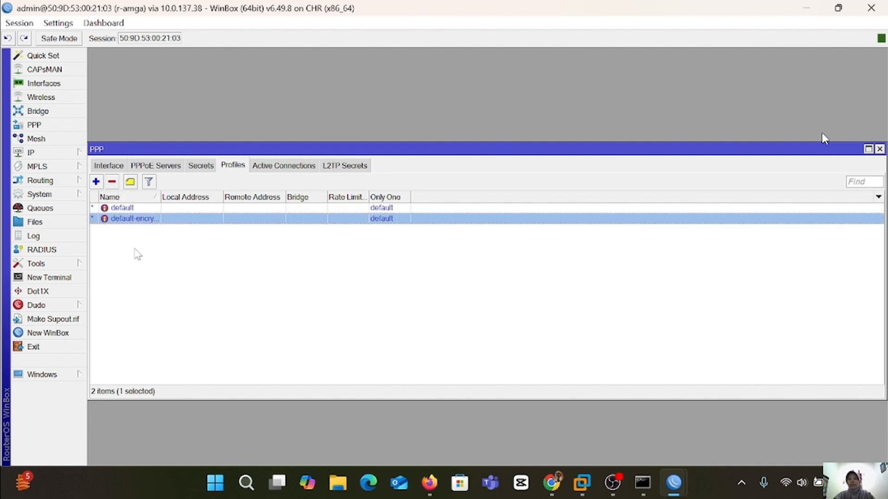
left_click(137, 254)
left_click(96, 182)
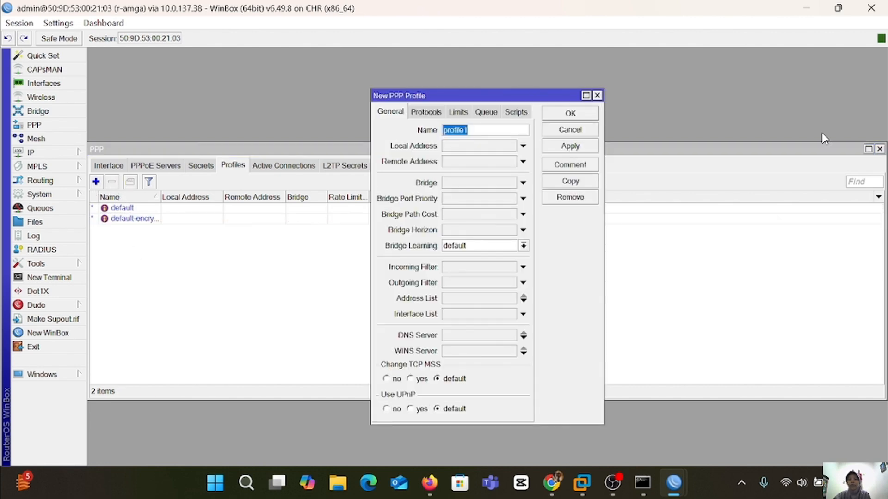
left_click(463, 115)
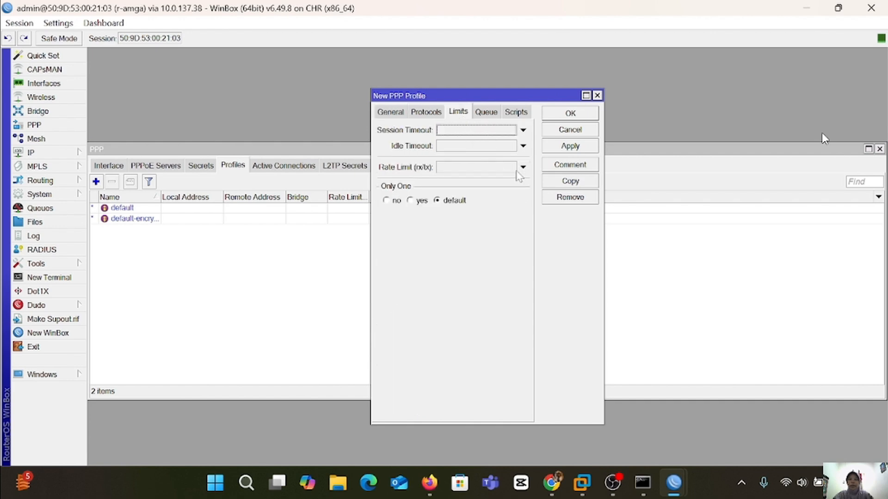
left_click(523, 167)
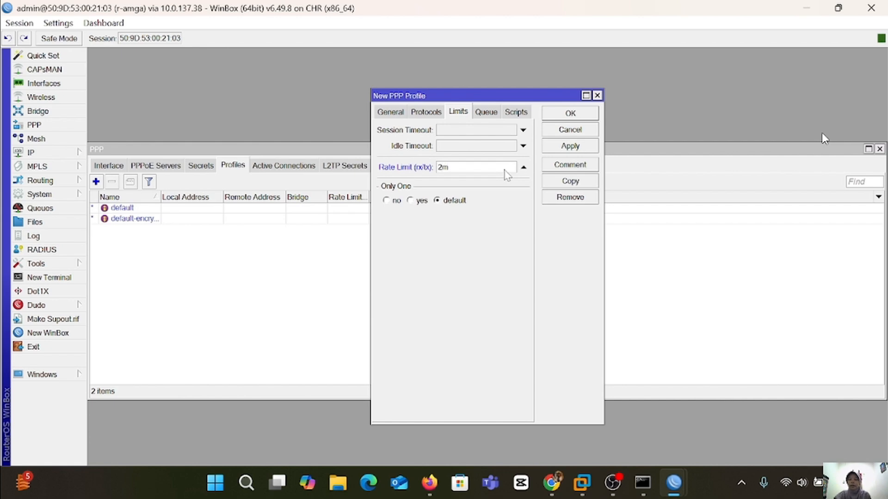
type("2M/2M")
left_click(566, 147)
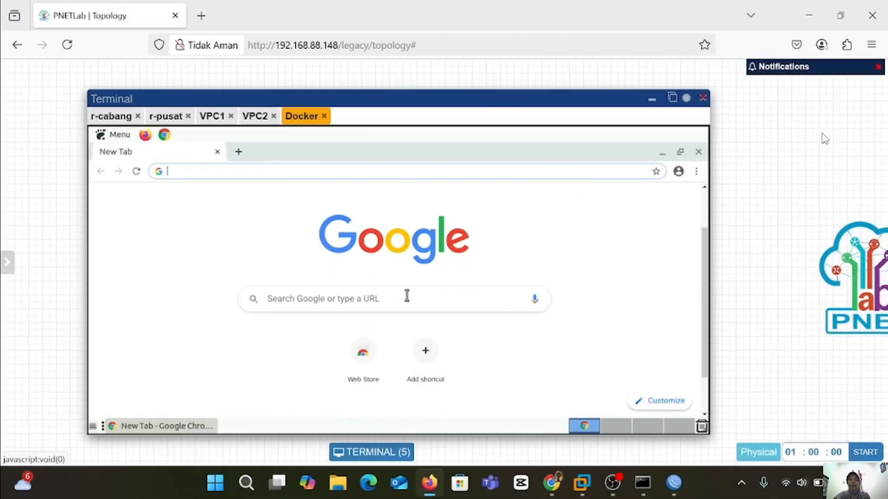
left_click(356, 357)
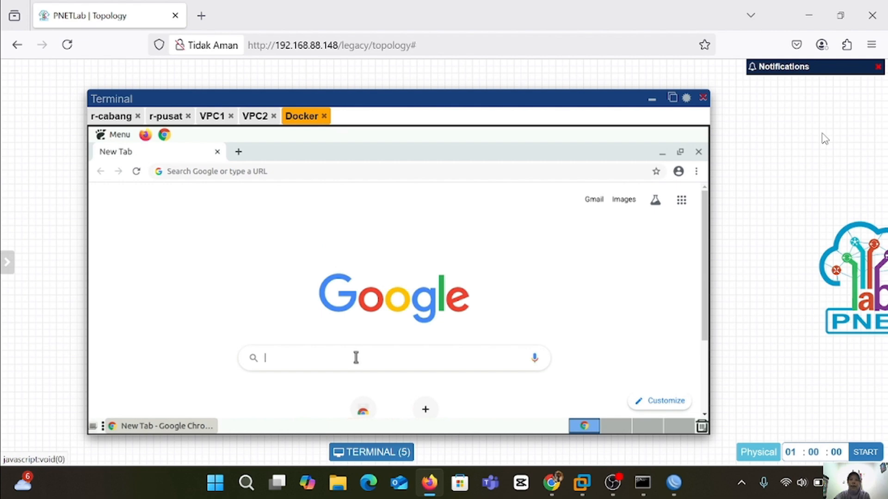
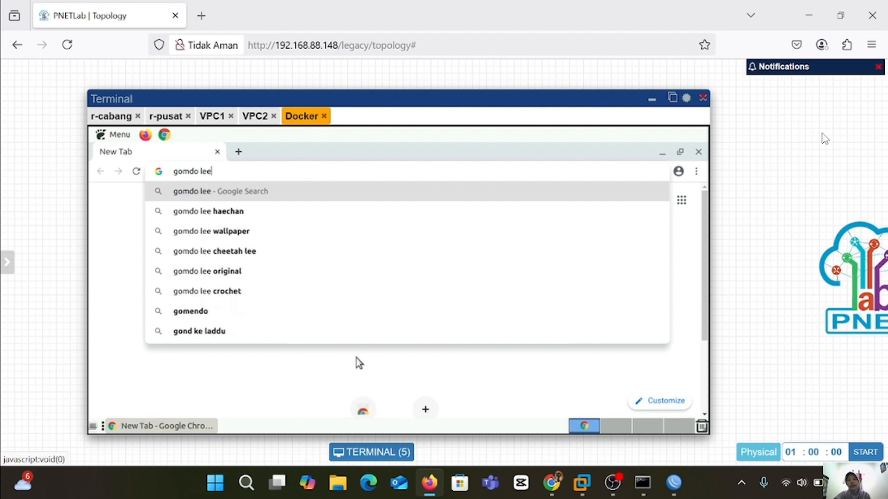
key("Return")
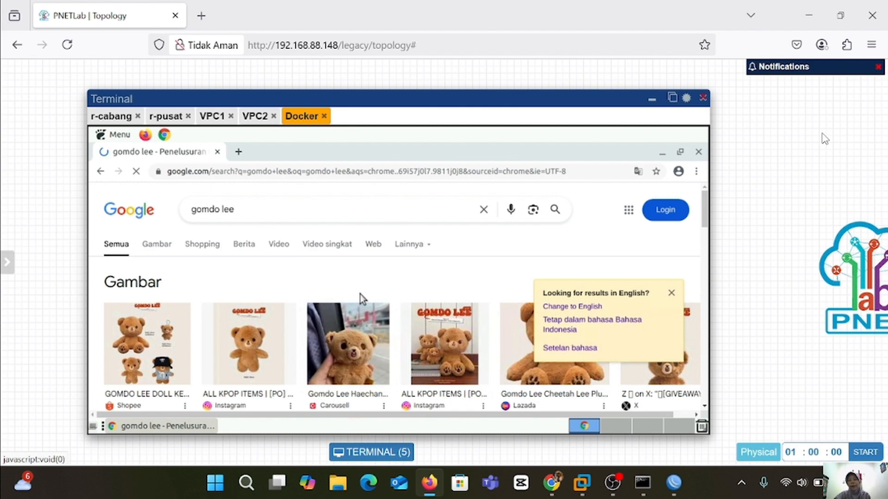
scroll(361, 298, "down", 1)
scroll(362, 298, "down", 2)
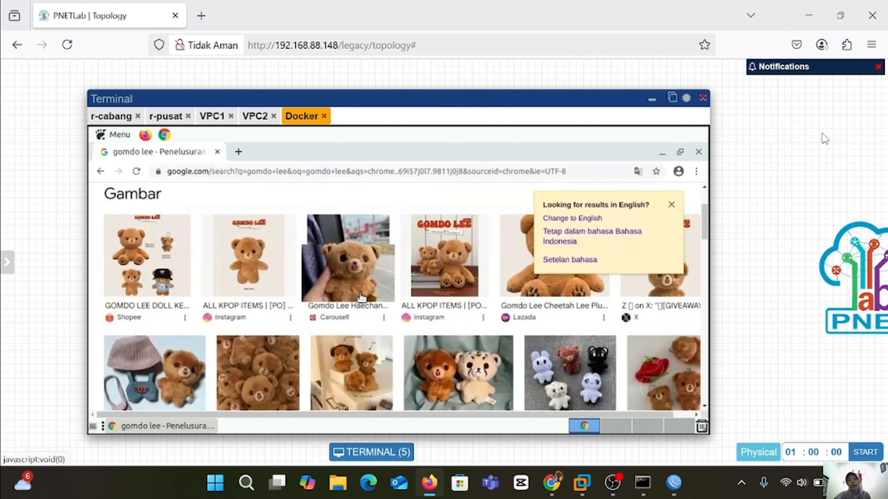
scroll(362, 297, "down", 2)
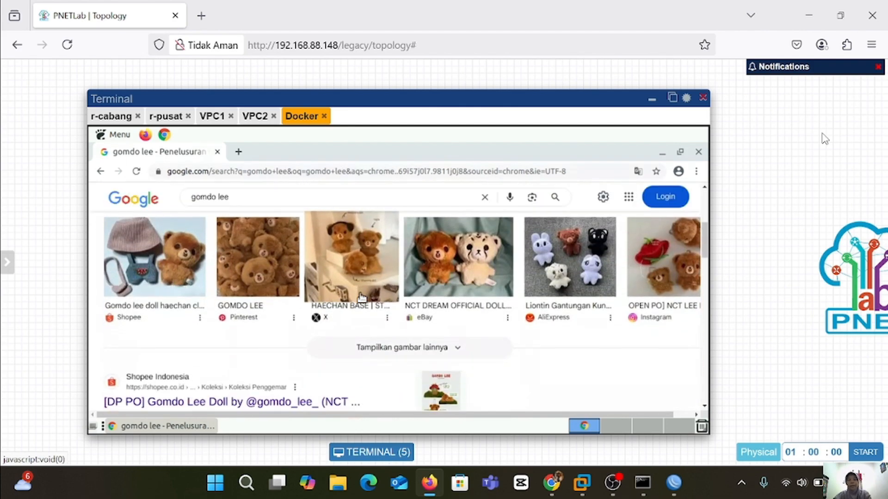